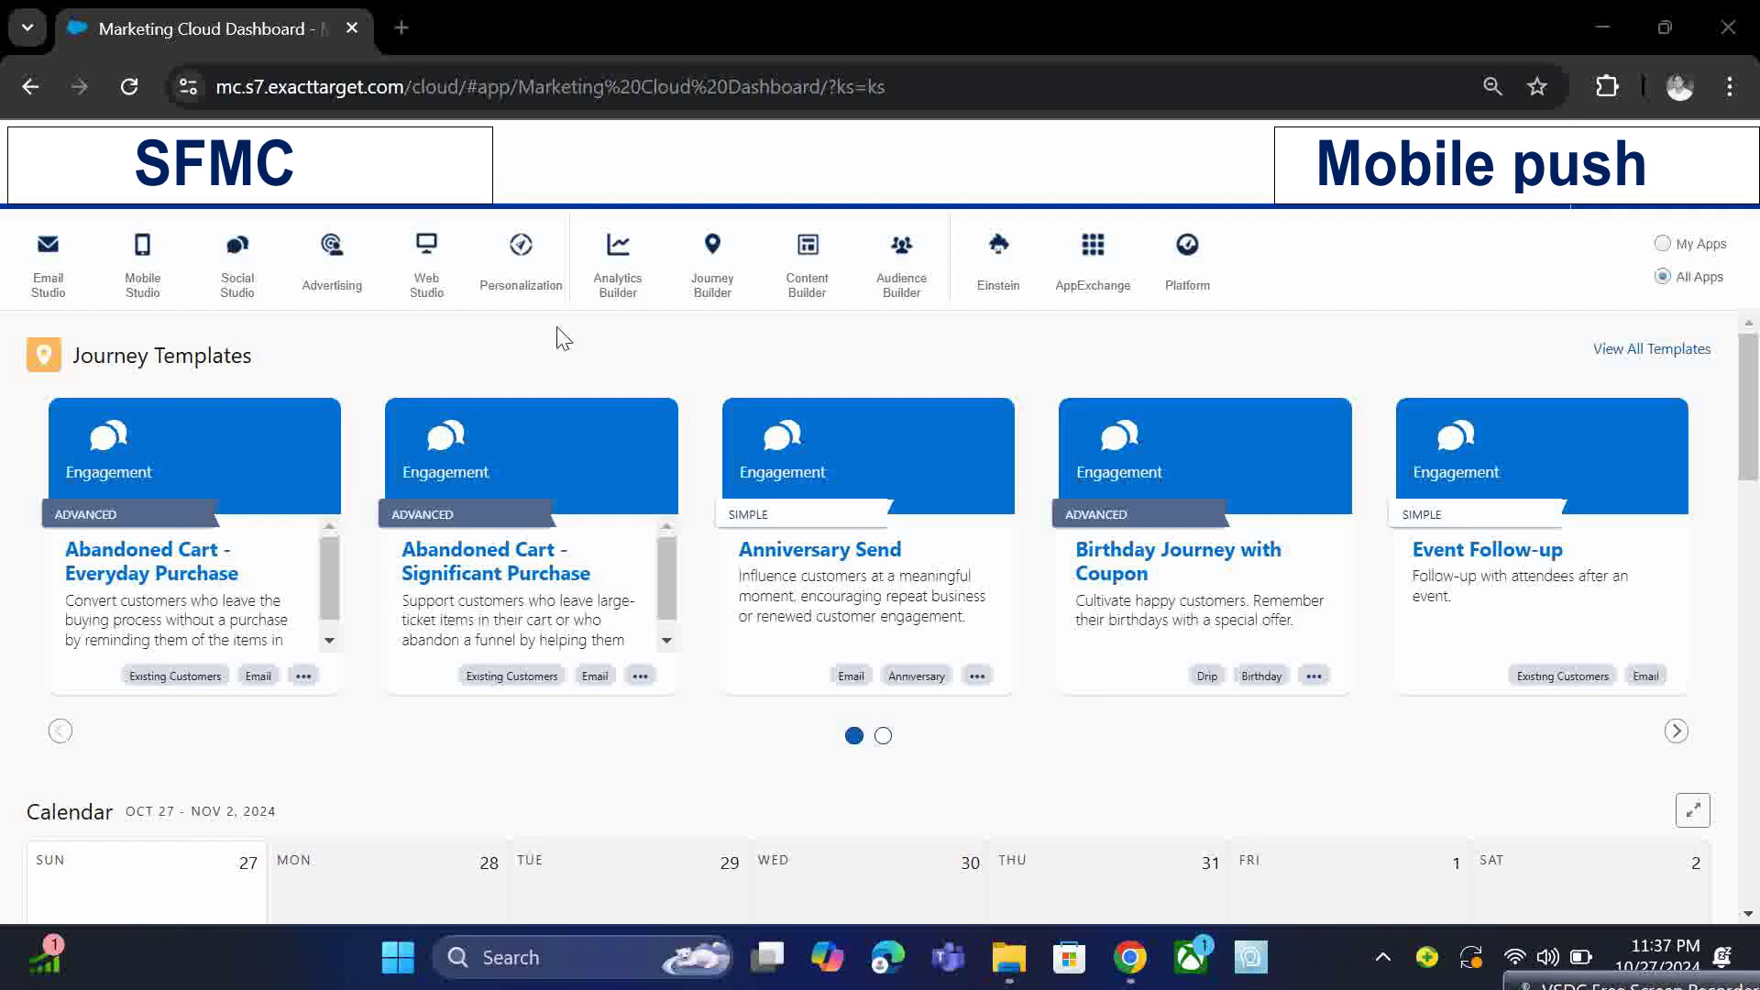
Step: Open MobilePush in Mobile Studio, dismiss the welcome dialog and go to the Administration page
mouse_move(128, 295)
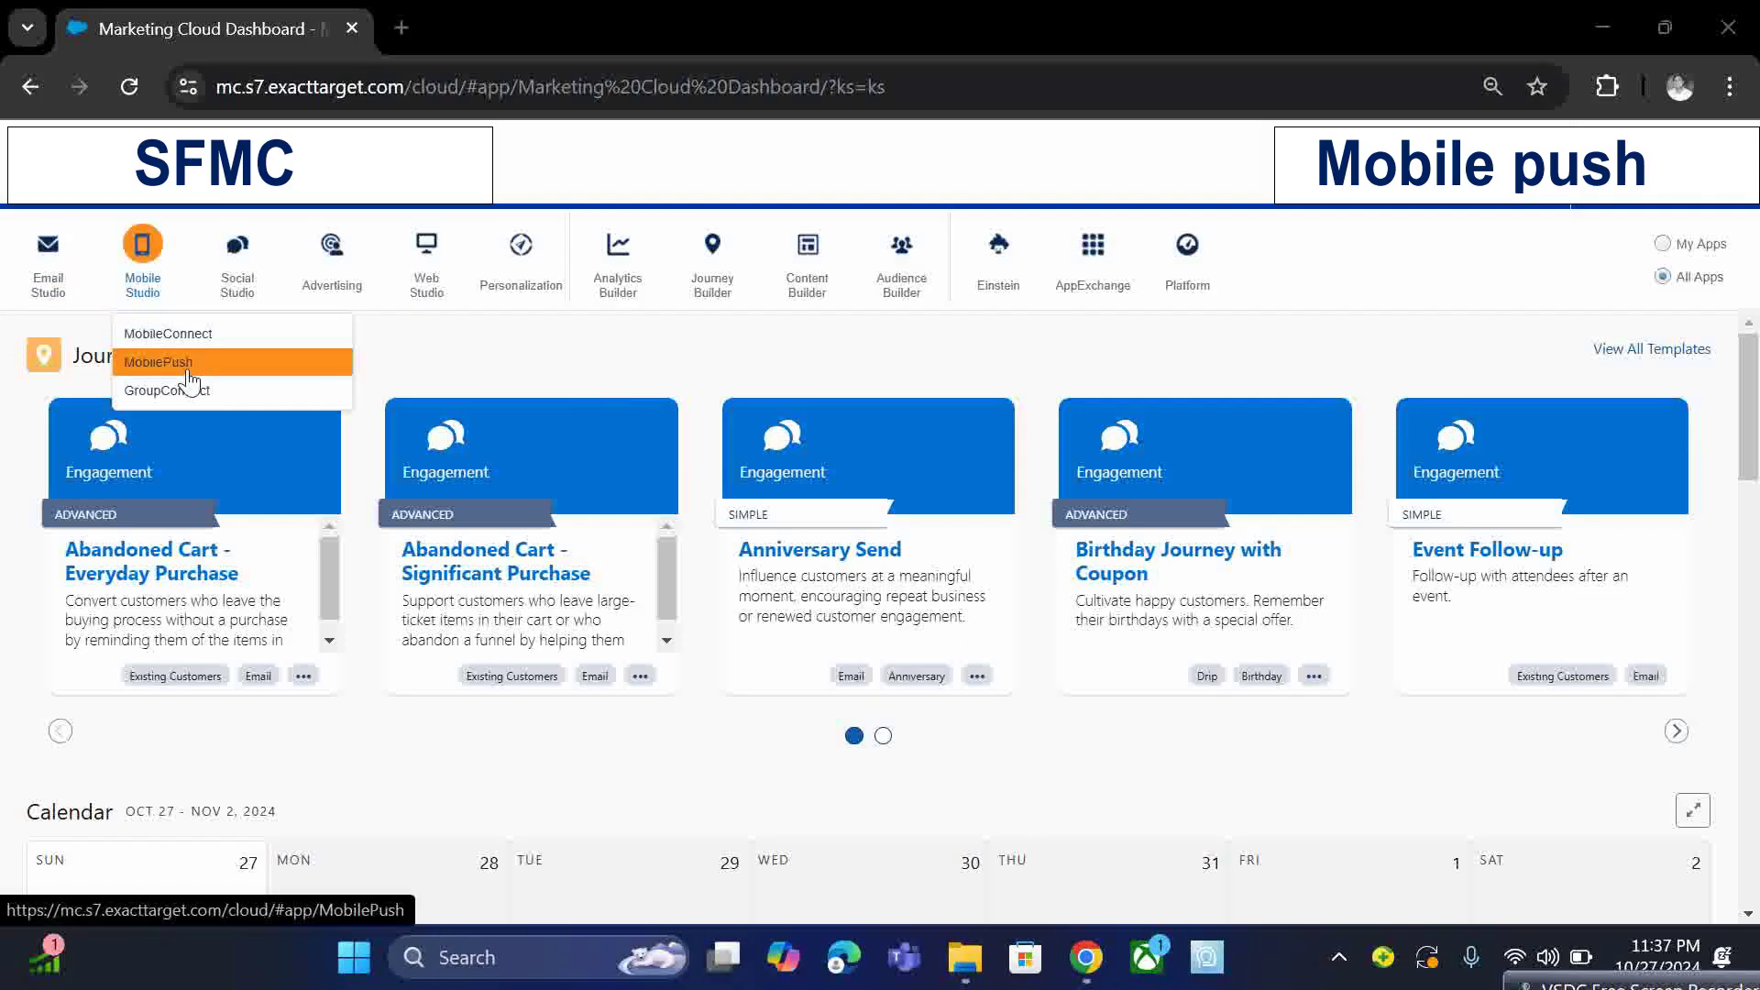
click(158, 365)
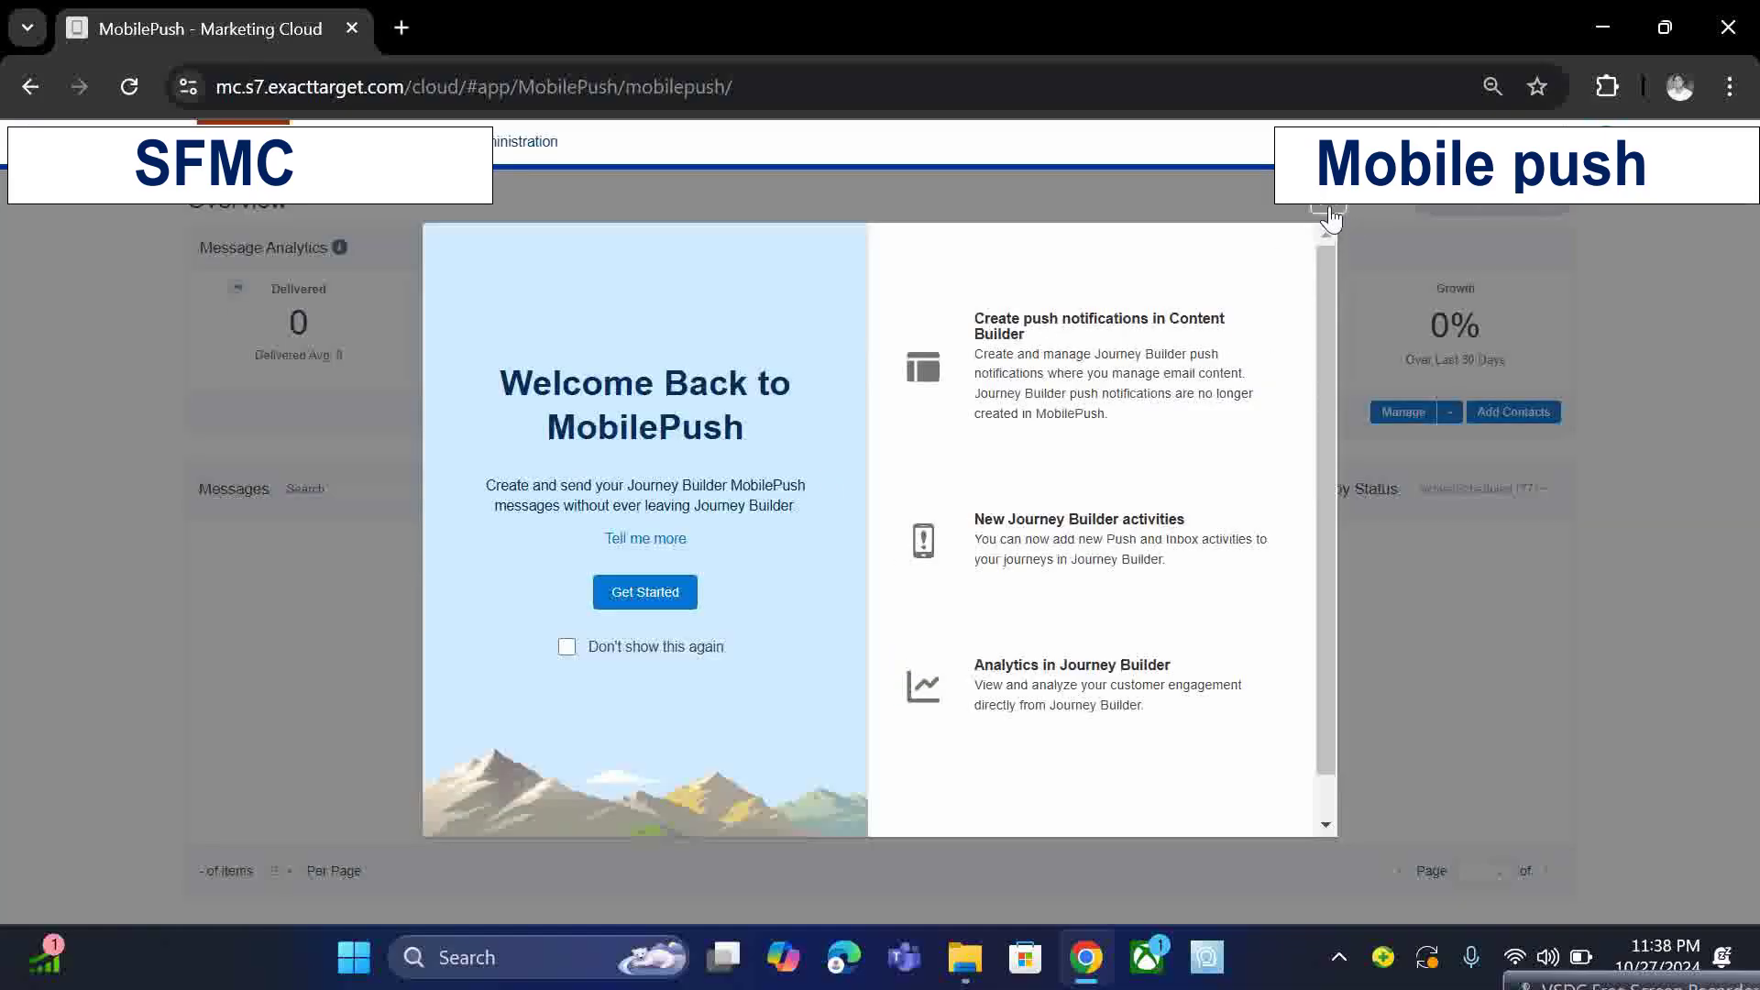
click(1328, 213)
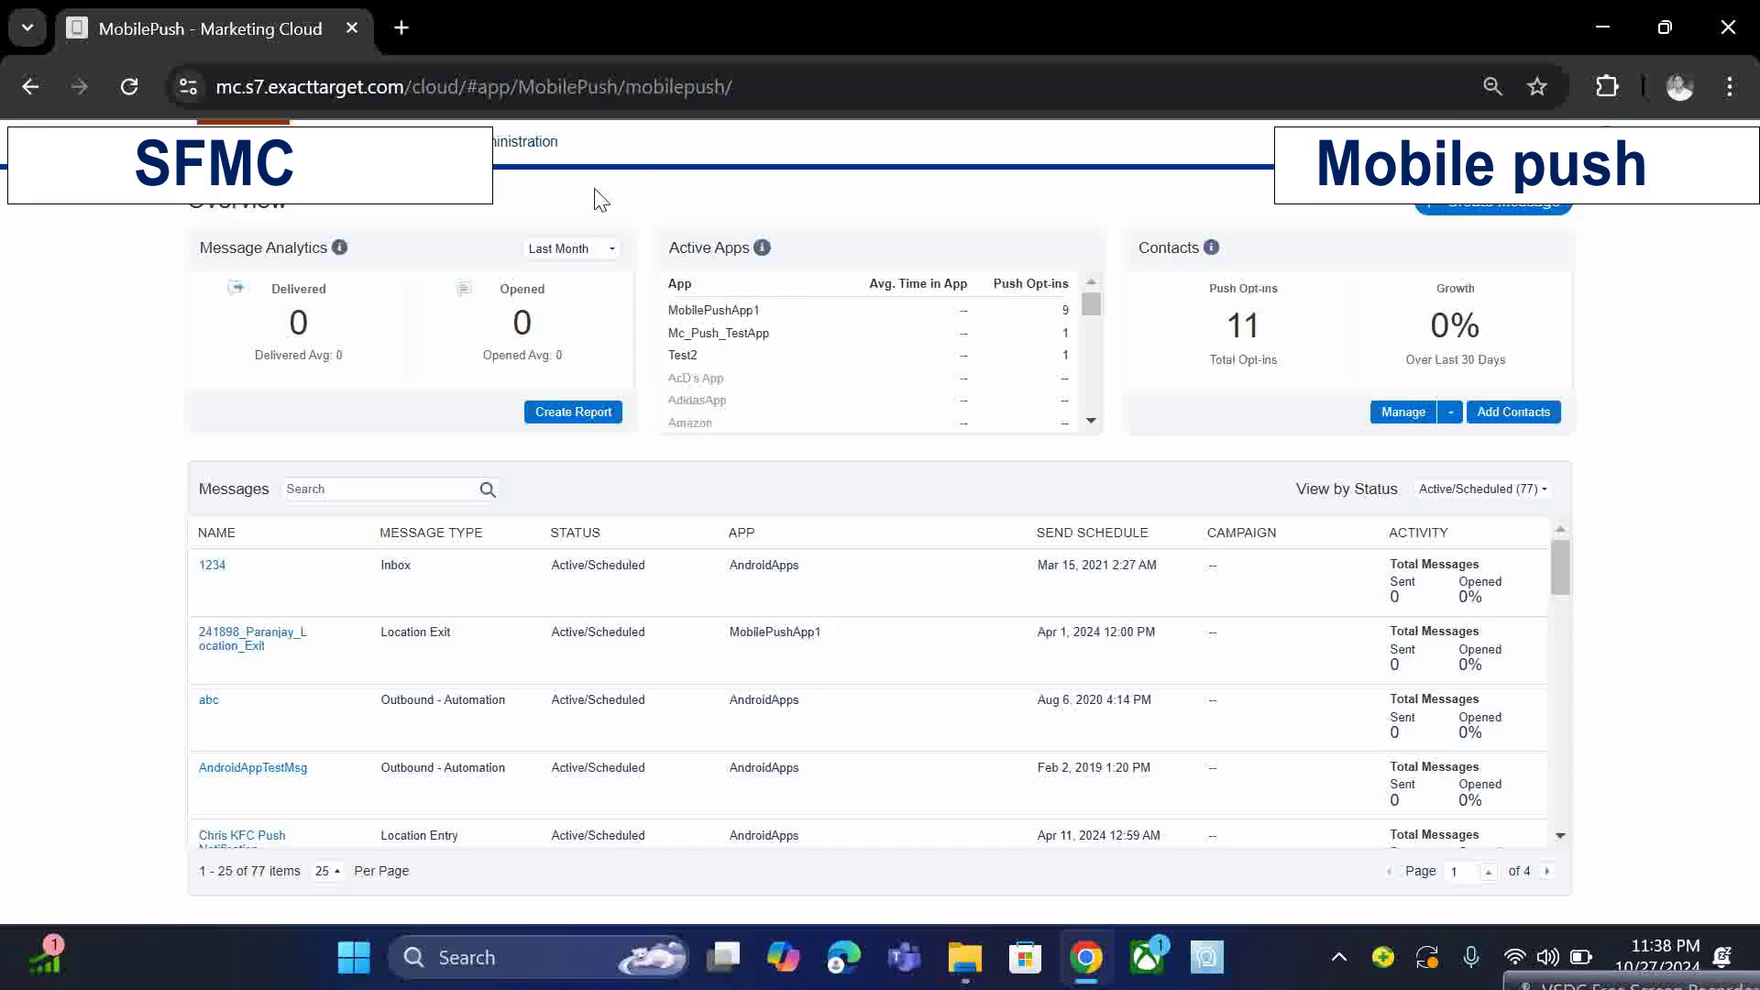
click(505, 156)
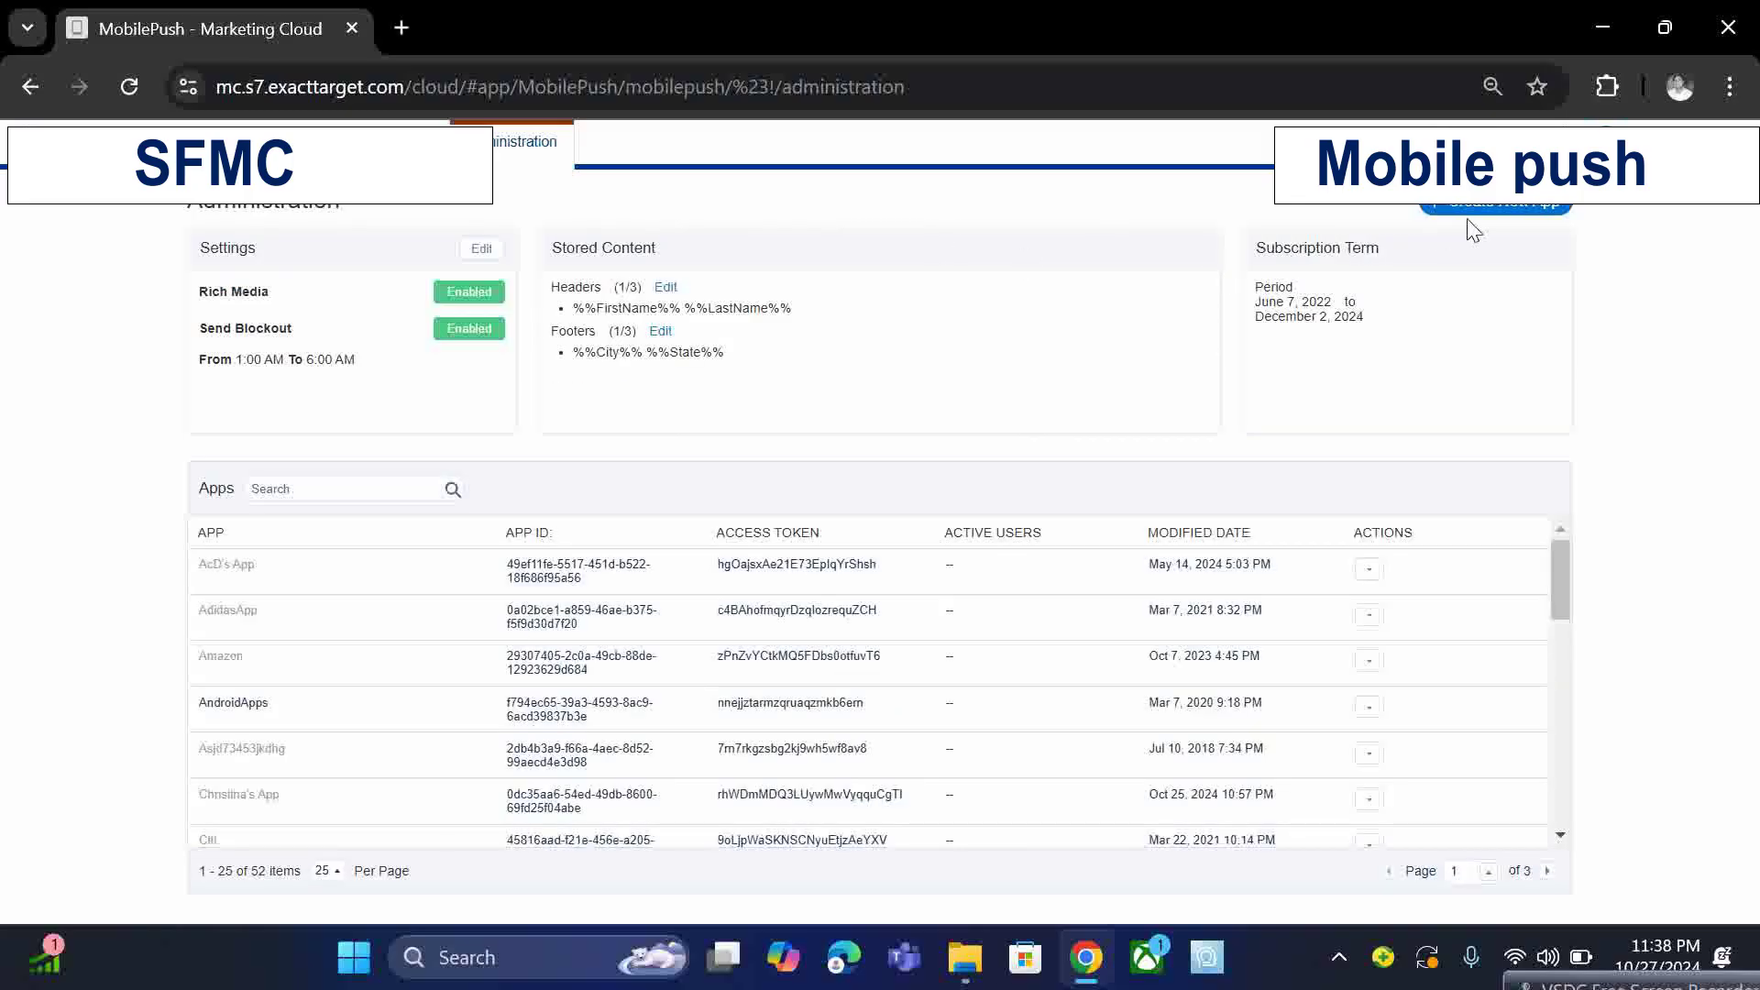
Step: Create a new MobilePush app named Test24 and save it
click(1520, 216)
click(783, 303)
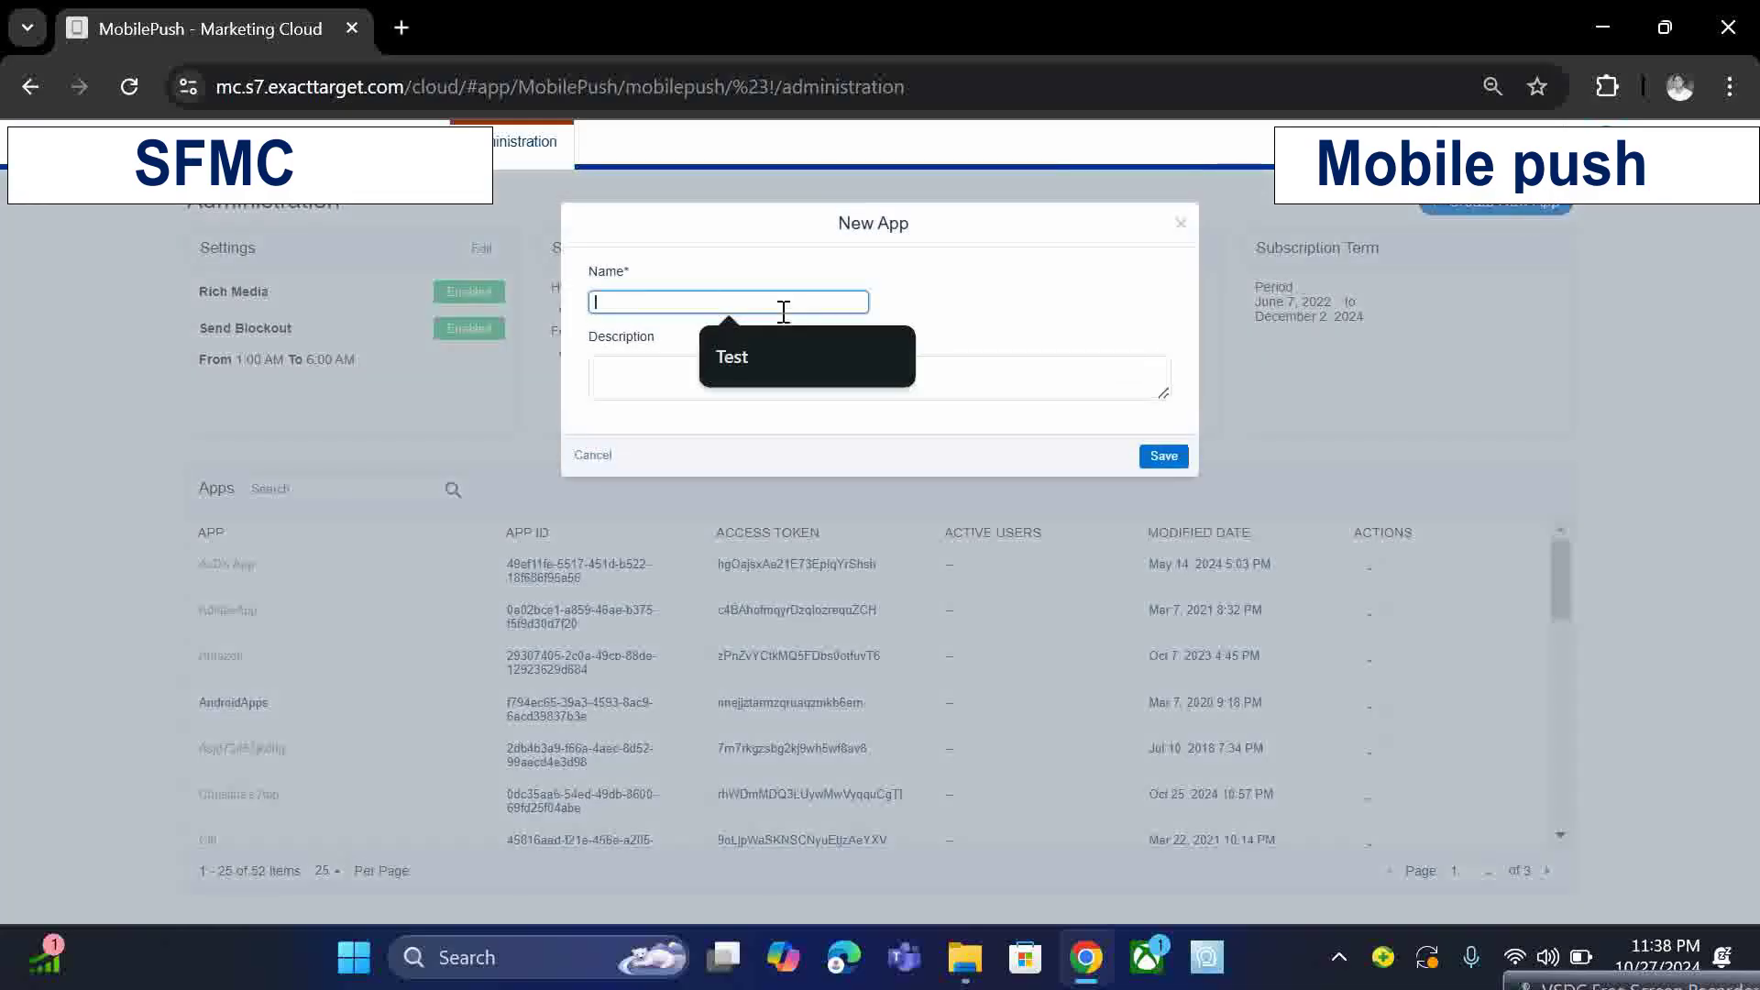
text(Test24)
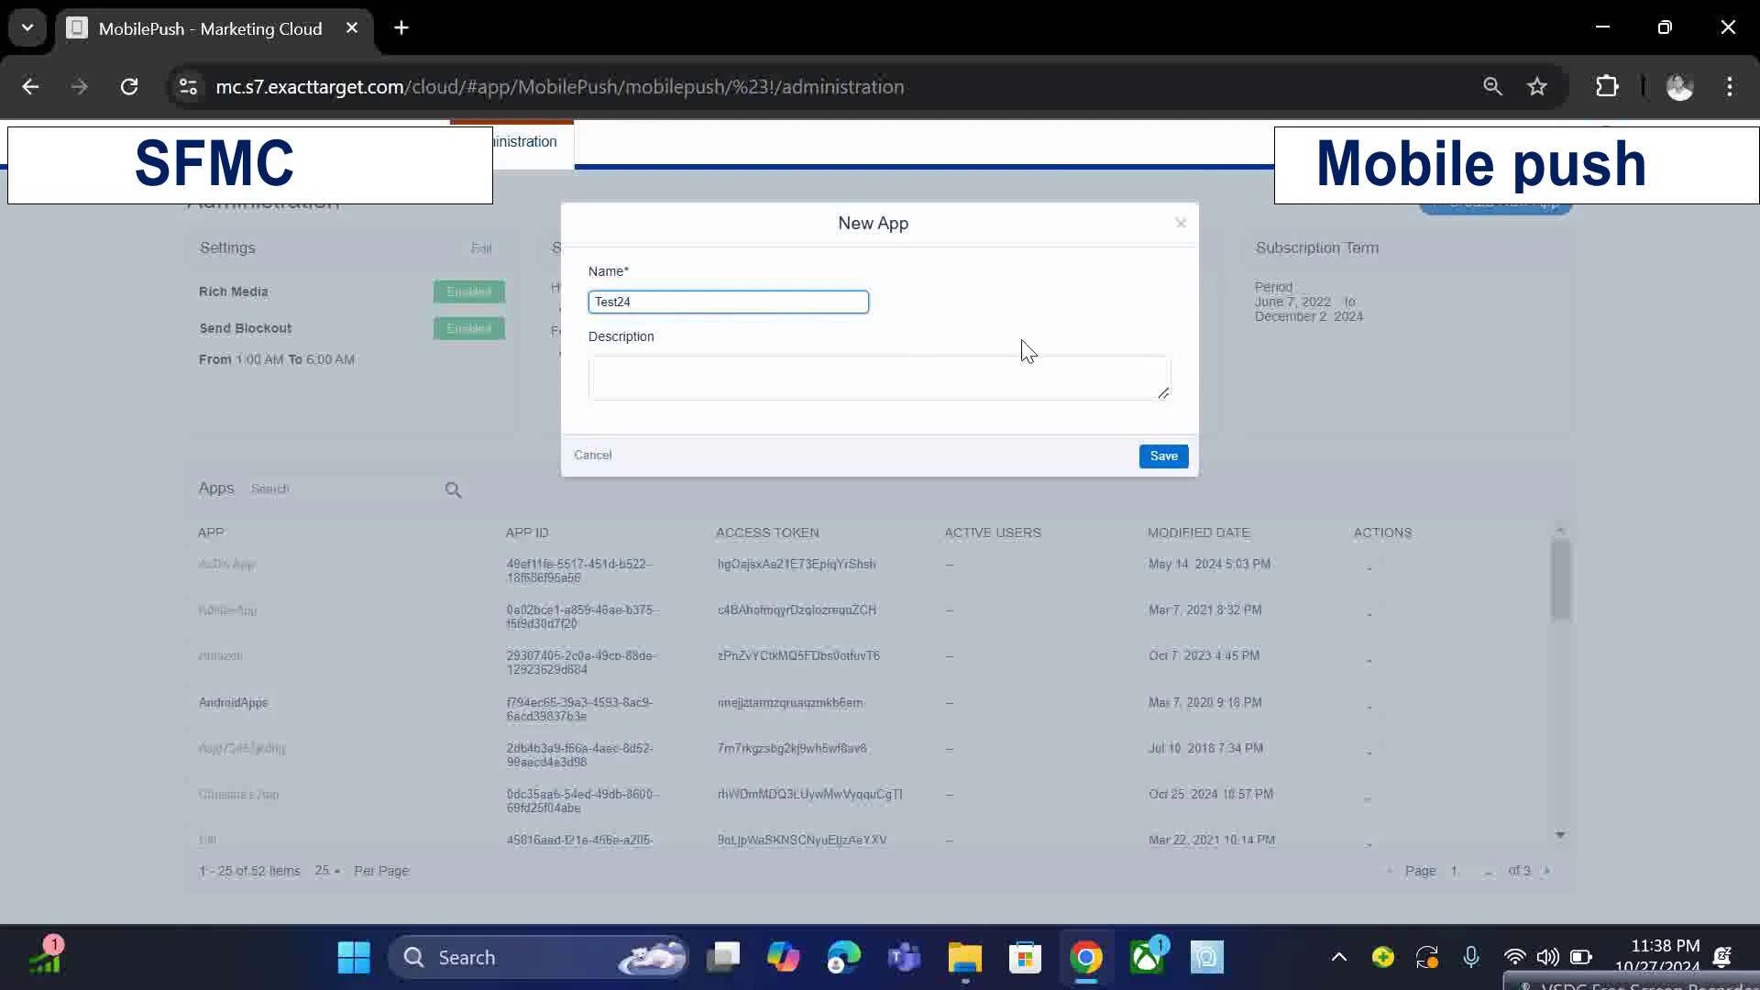
click(1163, 456)
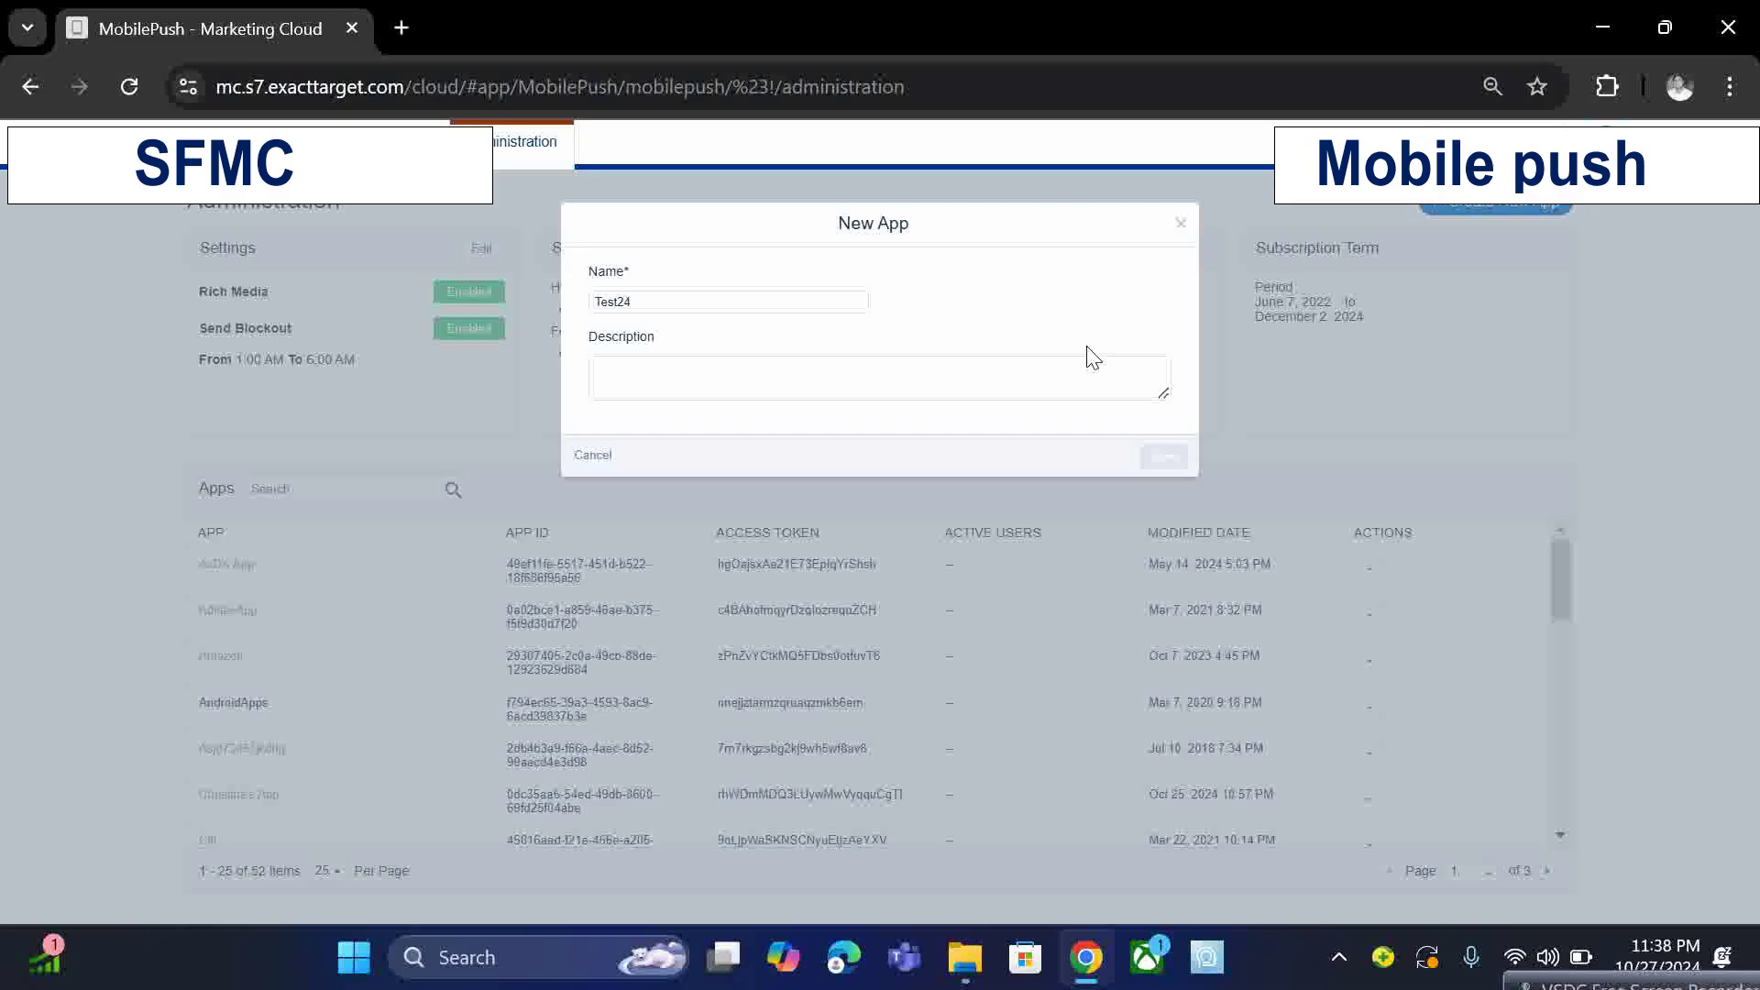
Step: Search the web for "sfmc mobile sdk" in a new browser tab and open the Salesforce Developers Mobile Push SDK guide
click(404, 18)
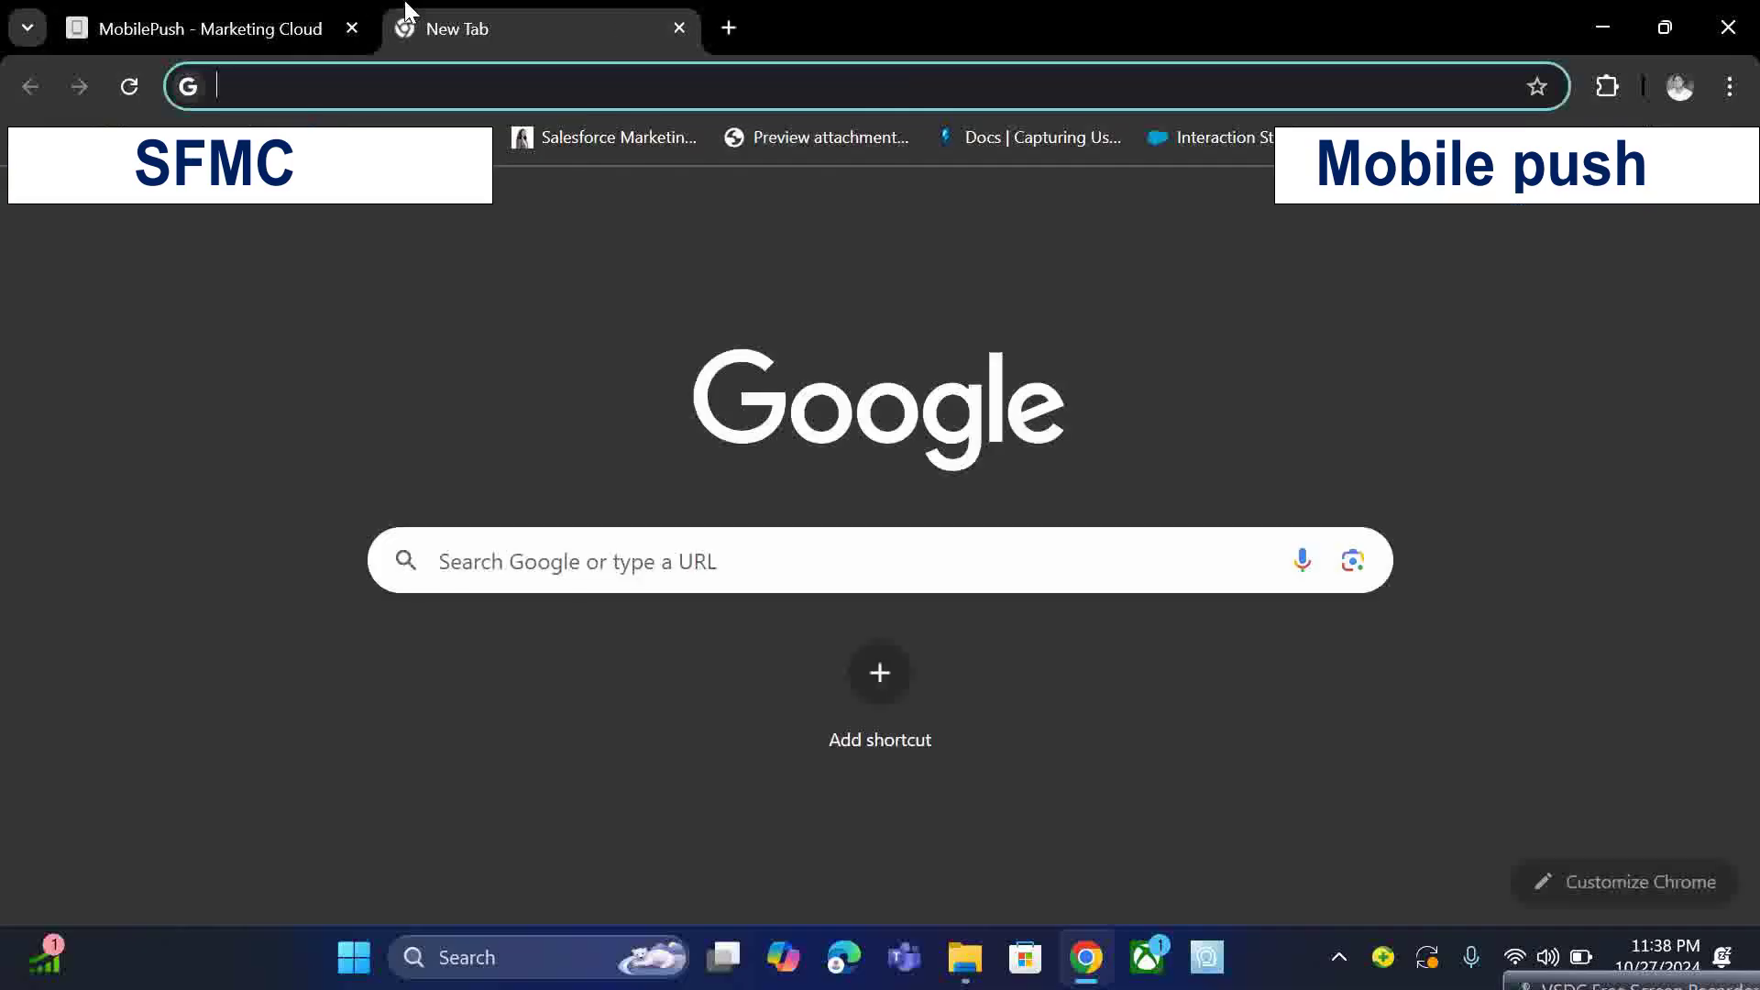
text(sfmc mobile s)
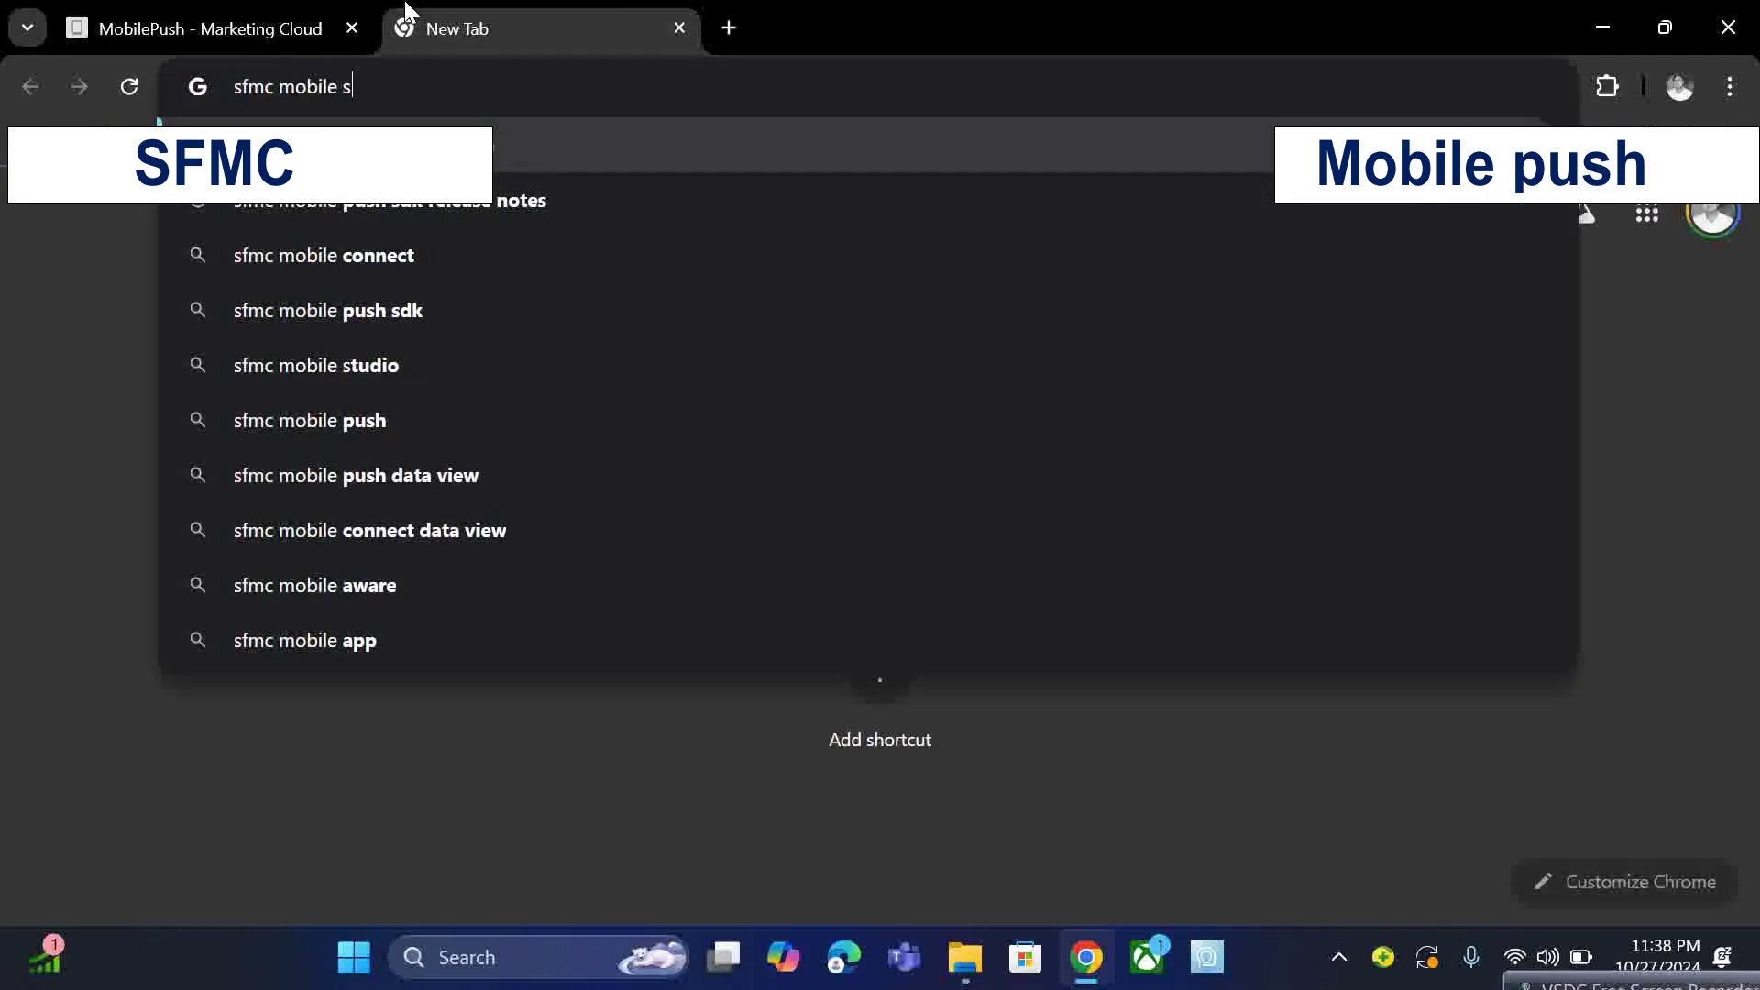
text(dk)
key(Return)
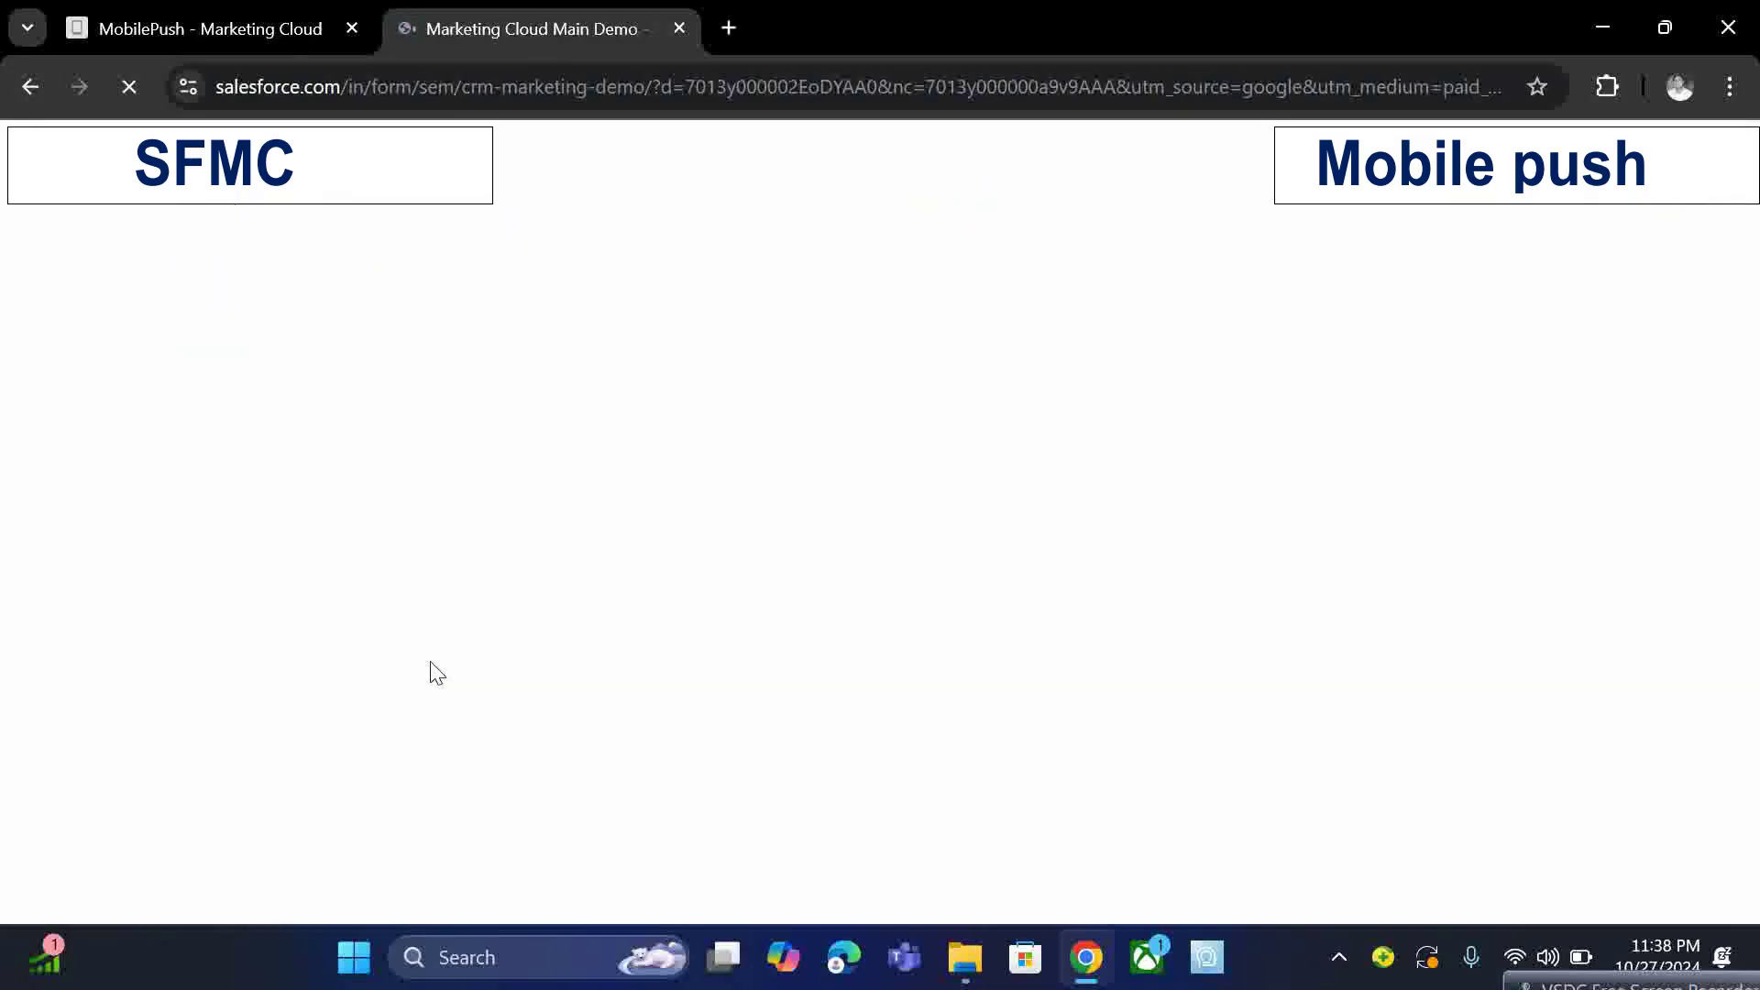
click(37, 86)
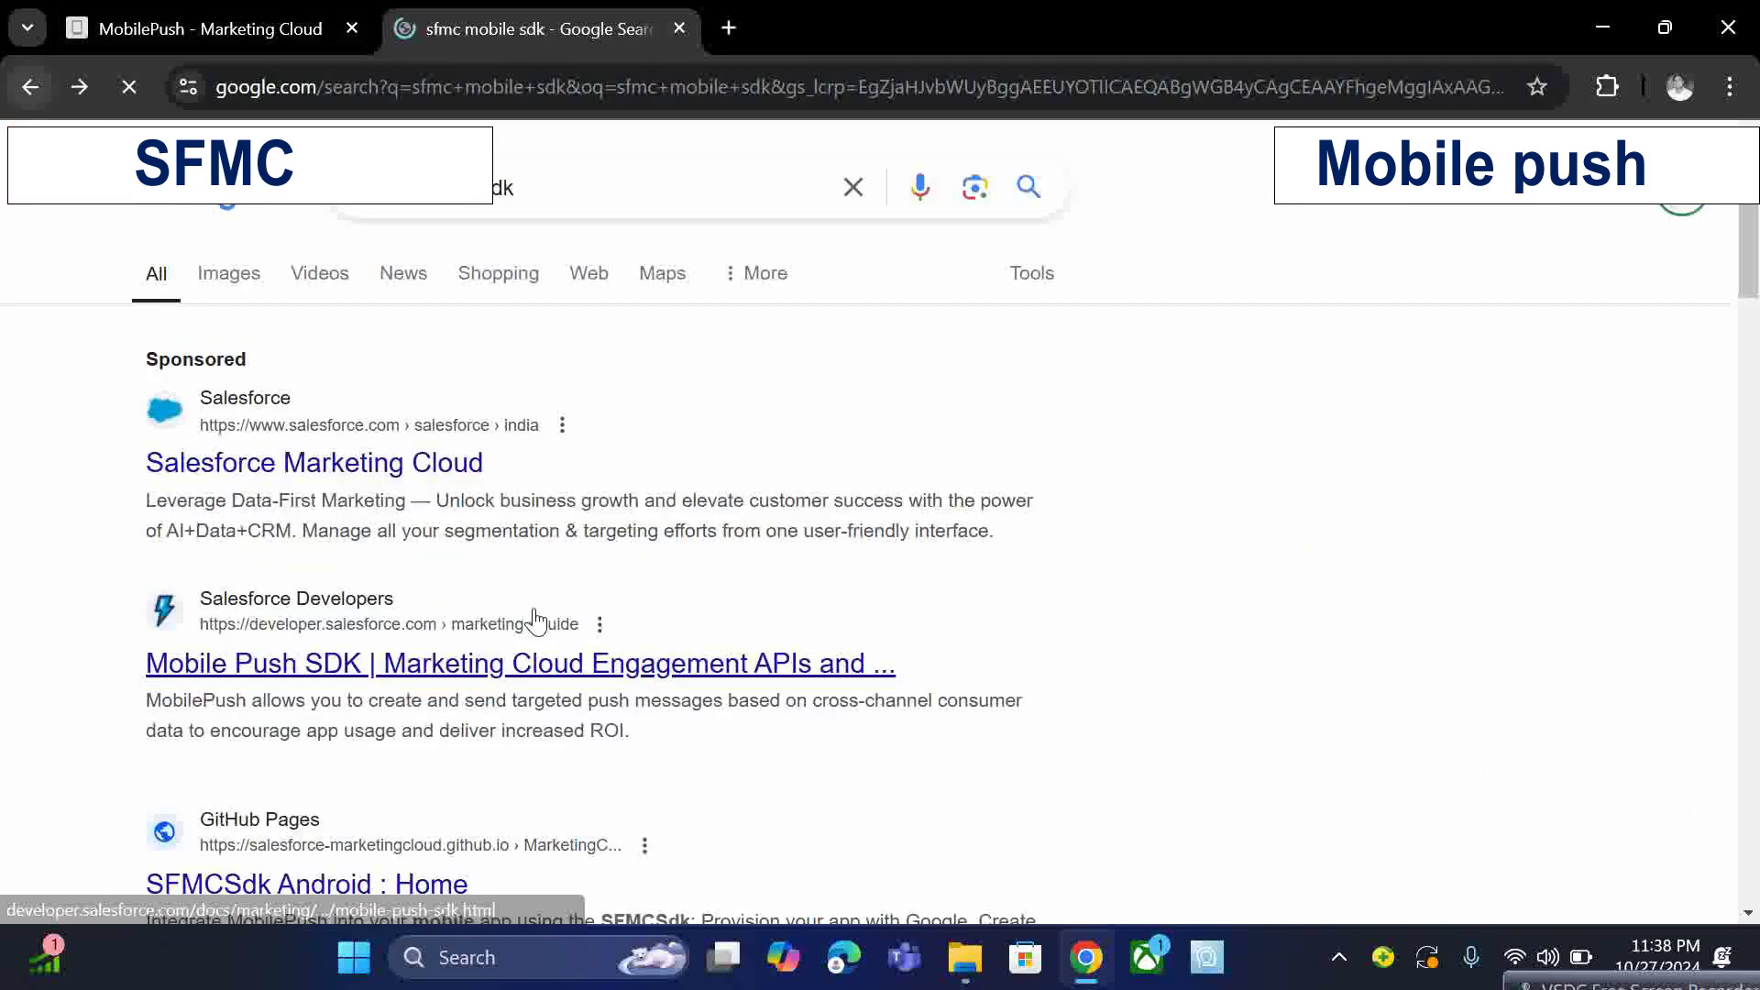
scroll(394, 844, down, 3)
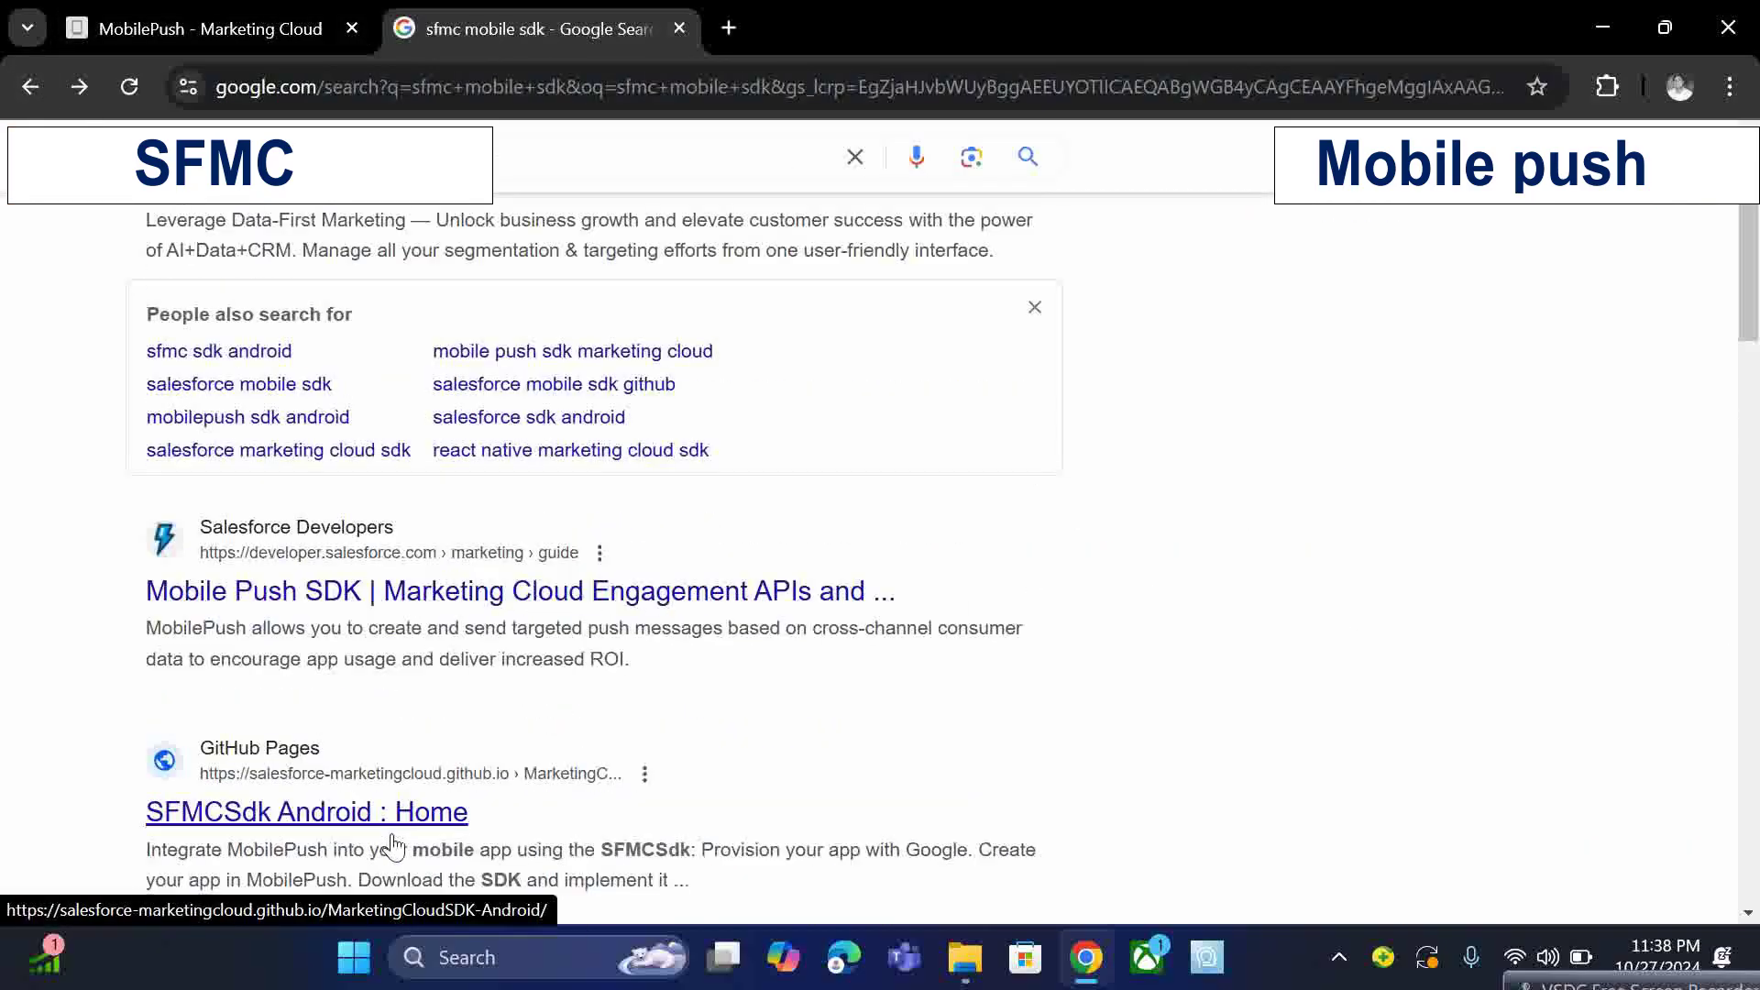
click(396, 589)
Step: Return to the Test24 app page in MobilePush and examine its App ID under App Details and SDK Configuration
click(297, 13)
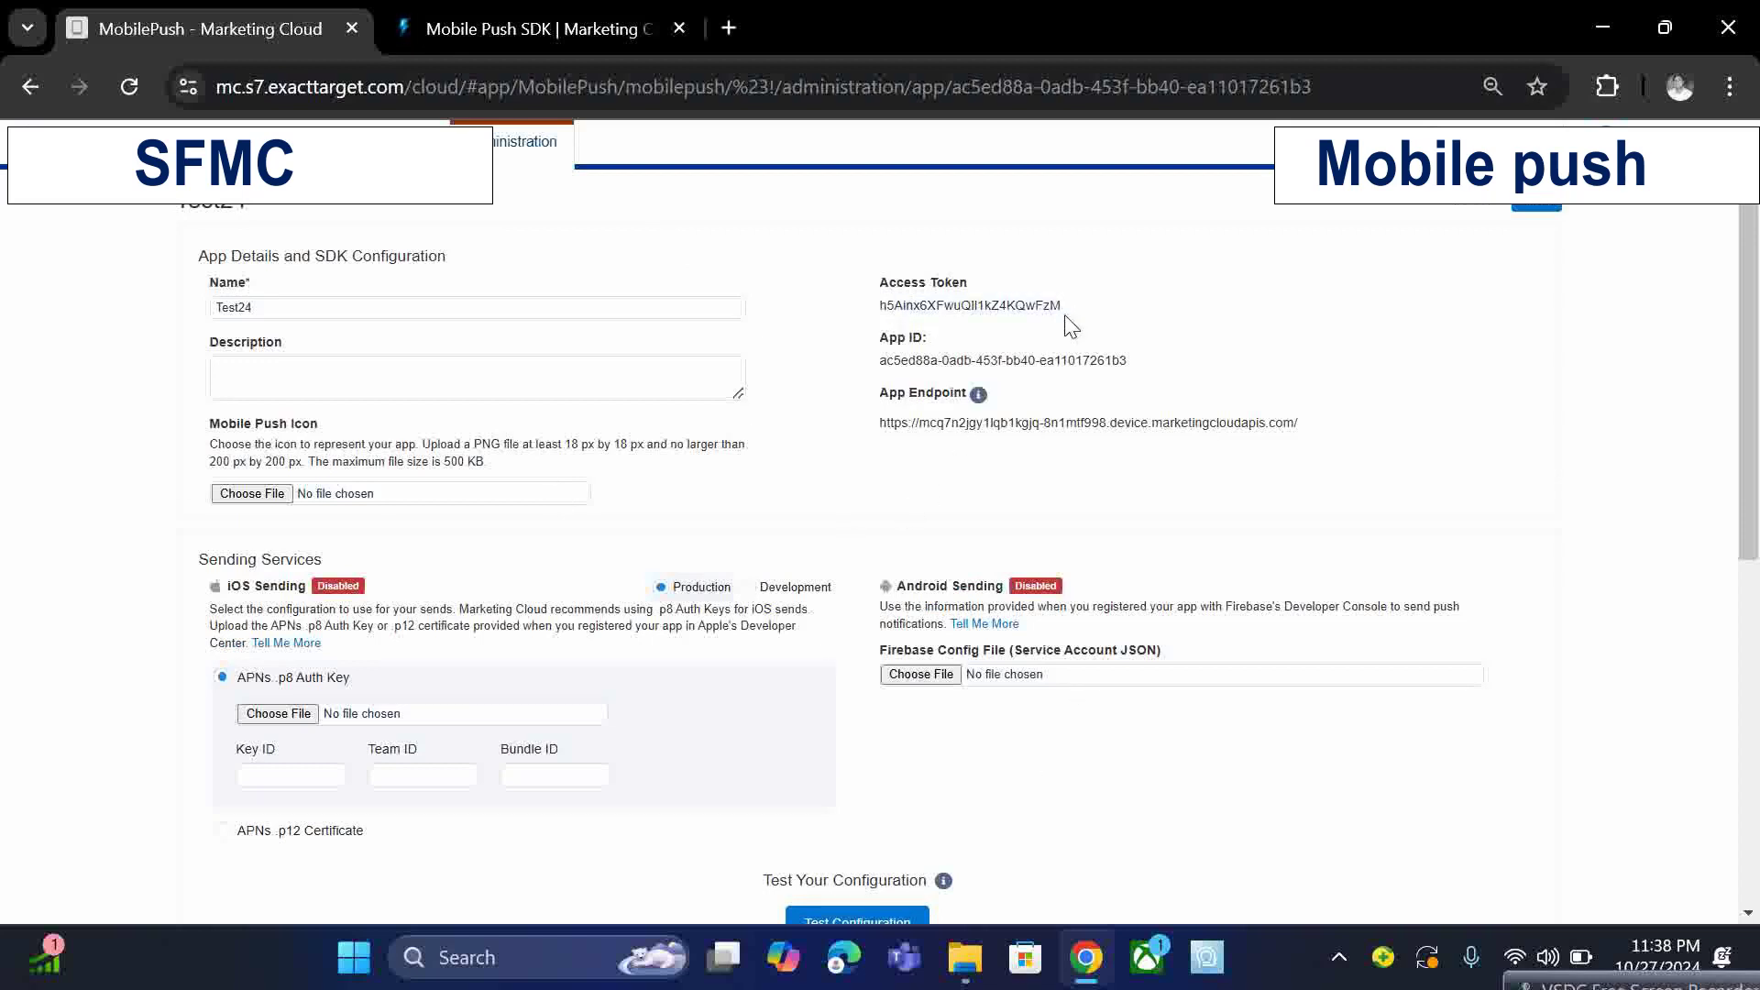
drag(885, 369, 1152, 377)
click(1157, 381)
drag(881, 370, 1181, 383)
click(1182, 384)
Step: Examine the Android Sending section and its Firebase Config File (Service Account JSON) setting
scroll(1069, 392, down, 2)
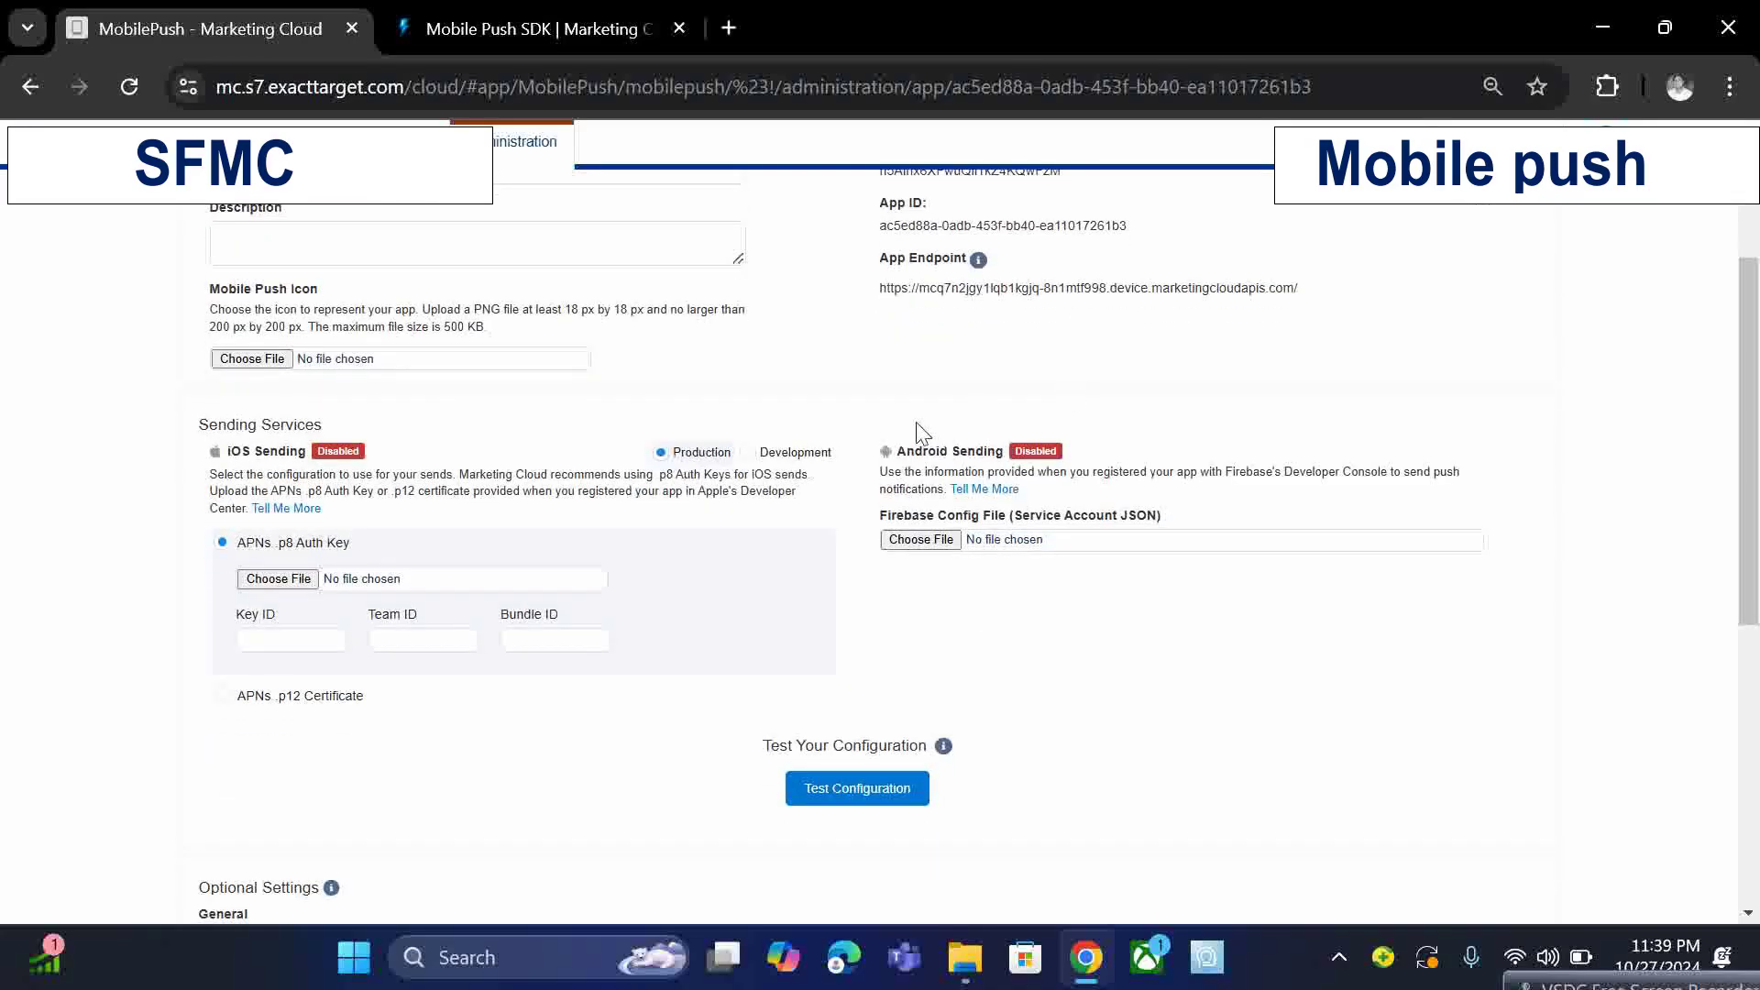
scroll(922, 434, down, 1)
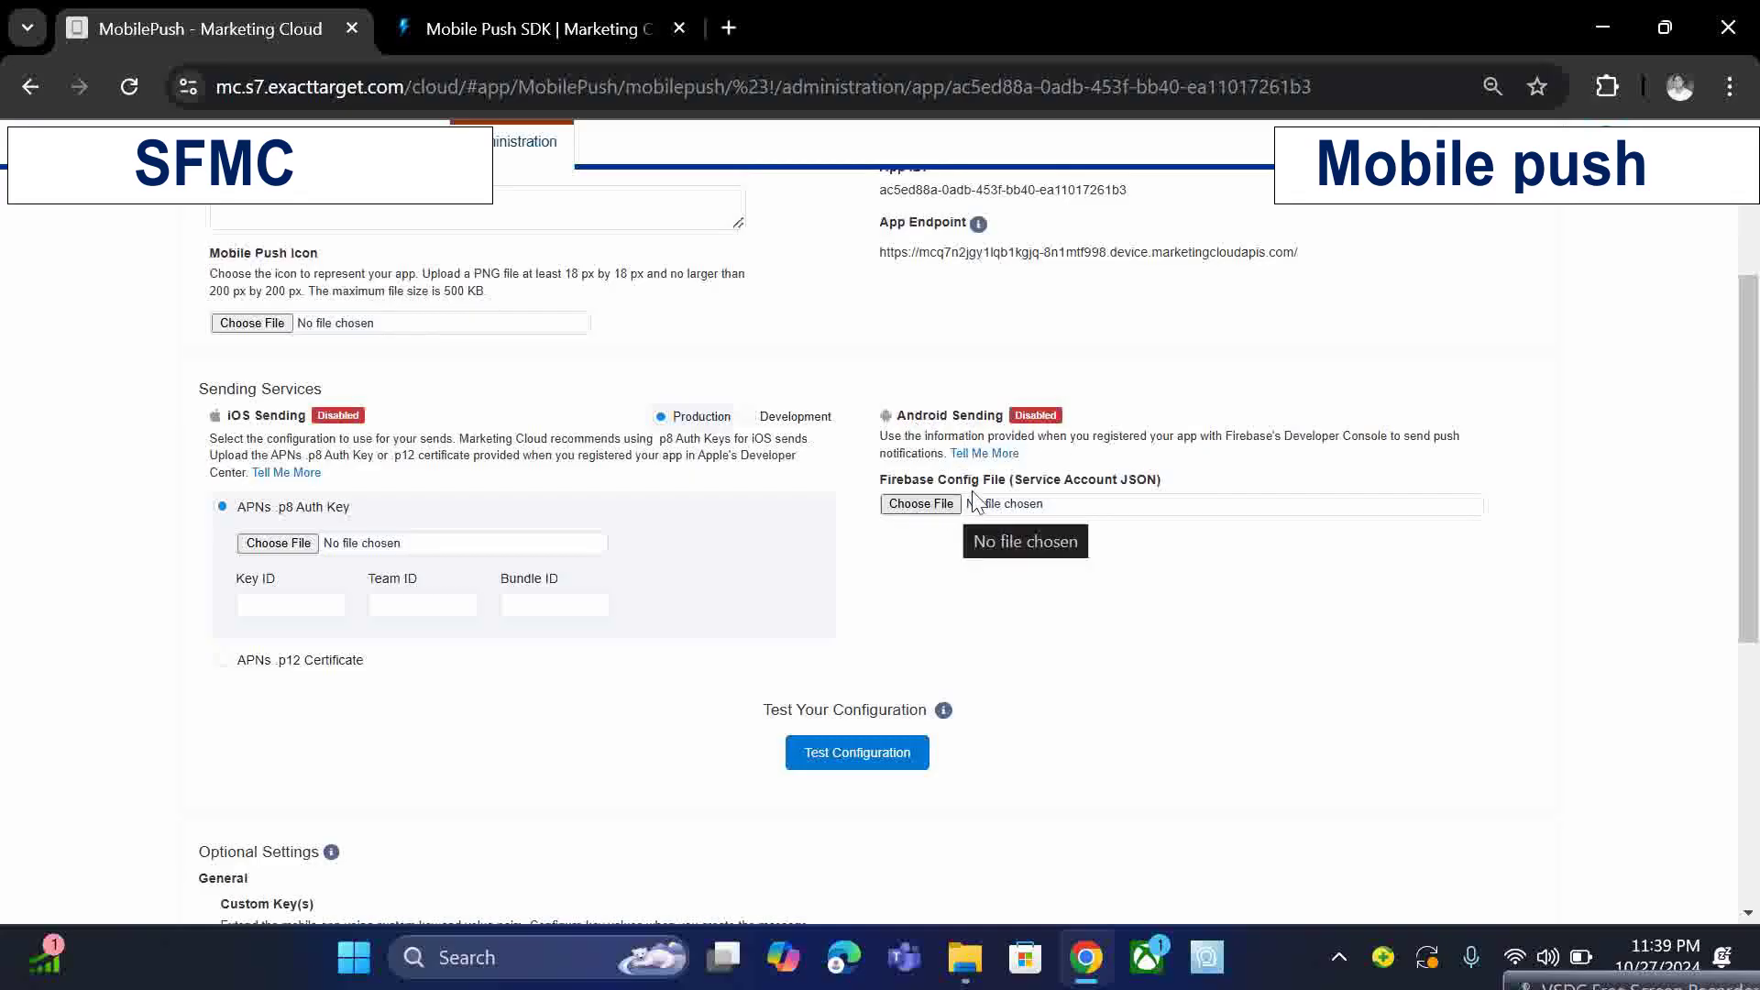
mouse_move(931, 478)
mouse_down()
mouse_move(1174, 483)
mouse_move(1053, 468)
mouse_move(913, 484)
mouse_up()
click(913, 484)
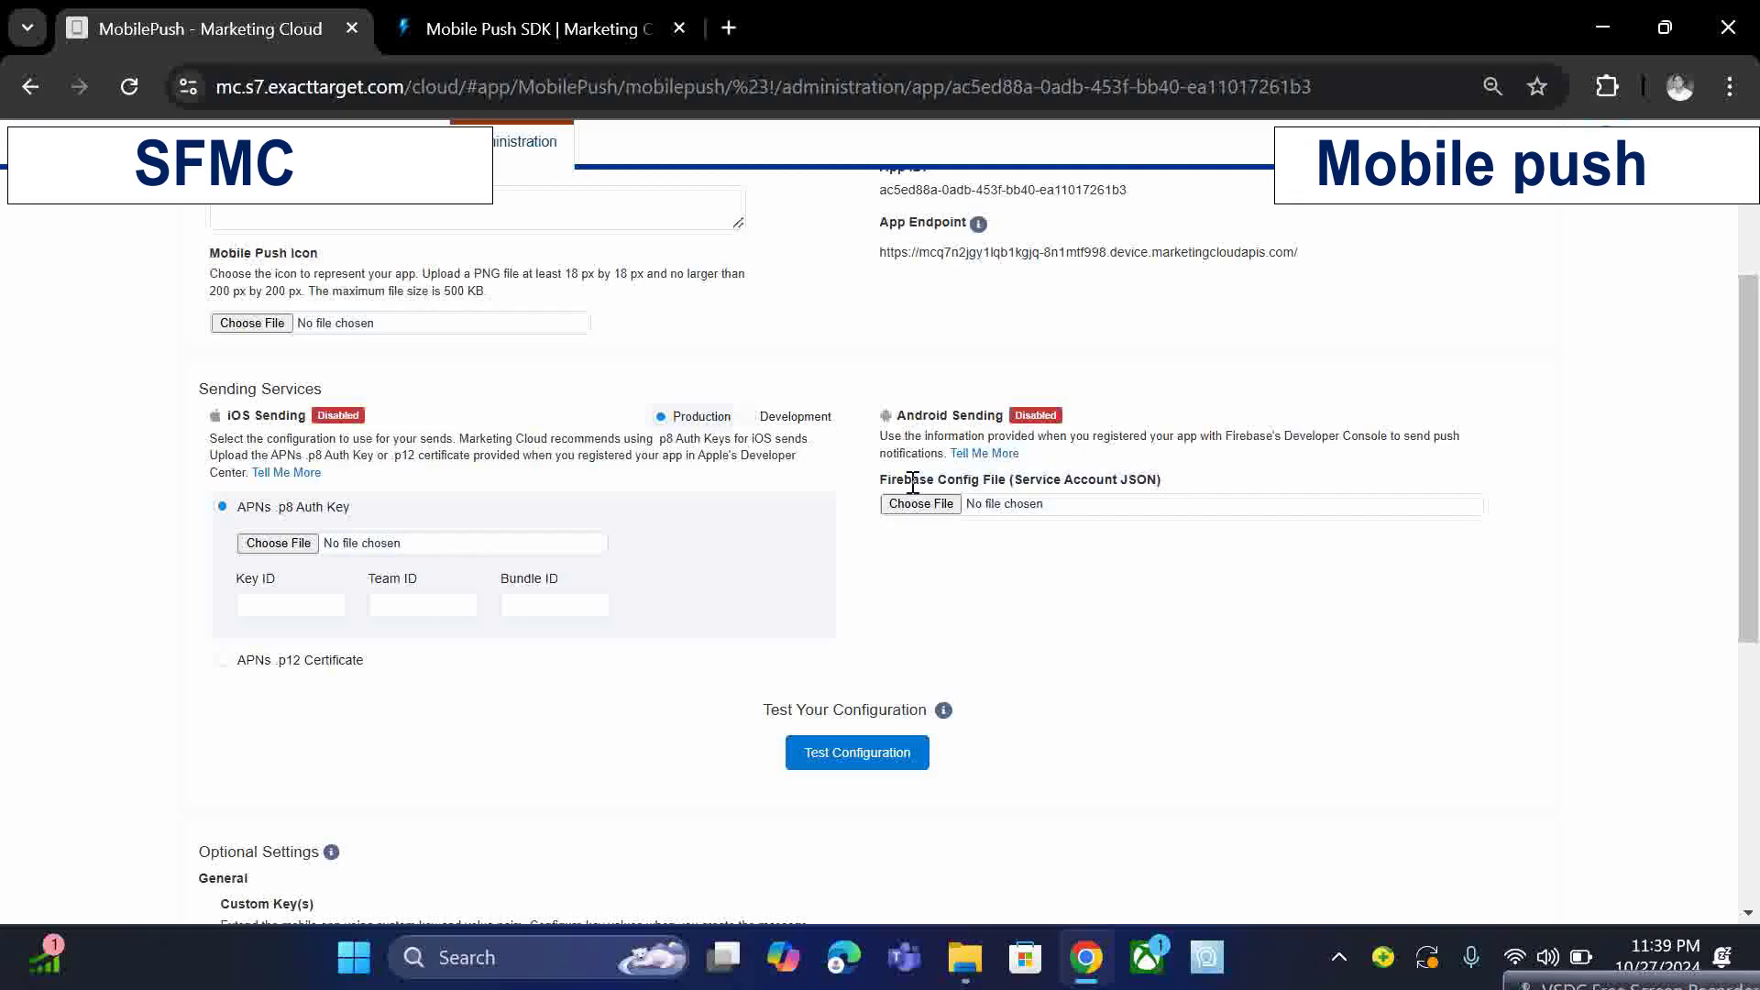
mouse_move(896, 483)
mouse_down()
mouse_move(1179, 487)
mouse_move(887, 487)
mouse_up()
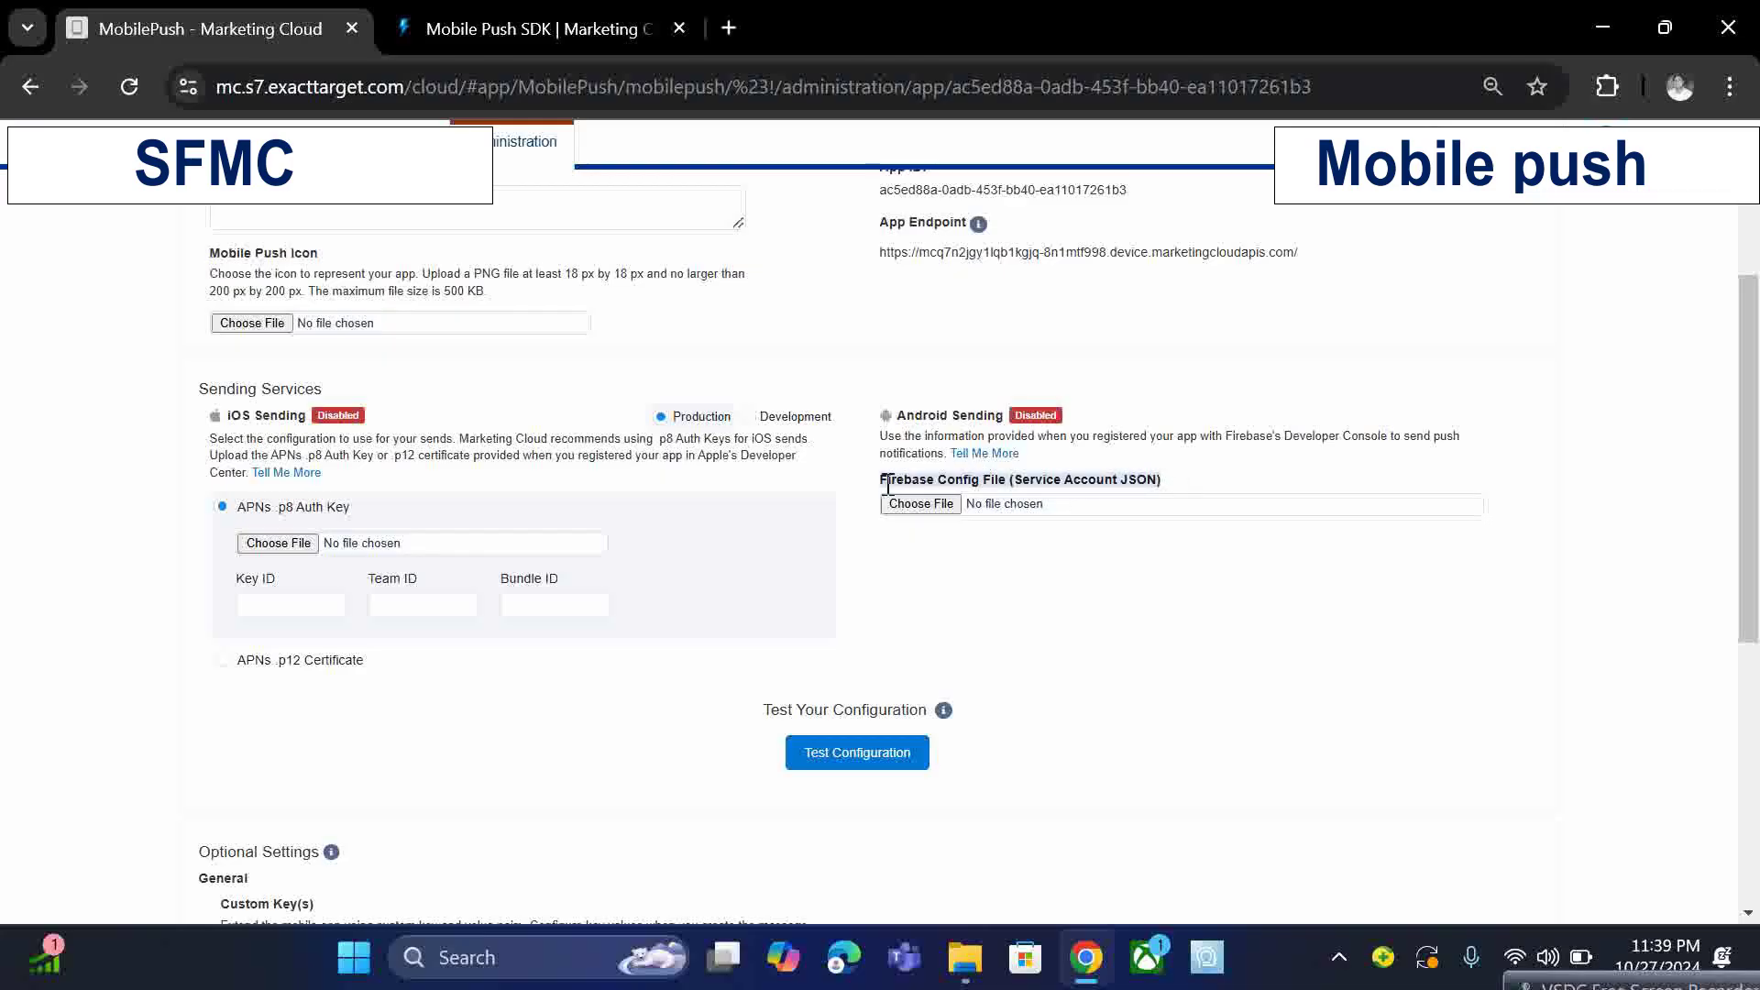
click(887, 488)
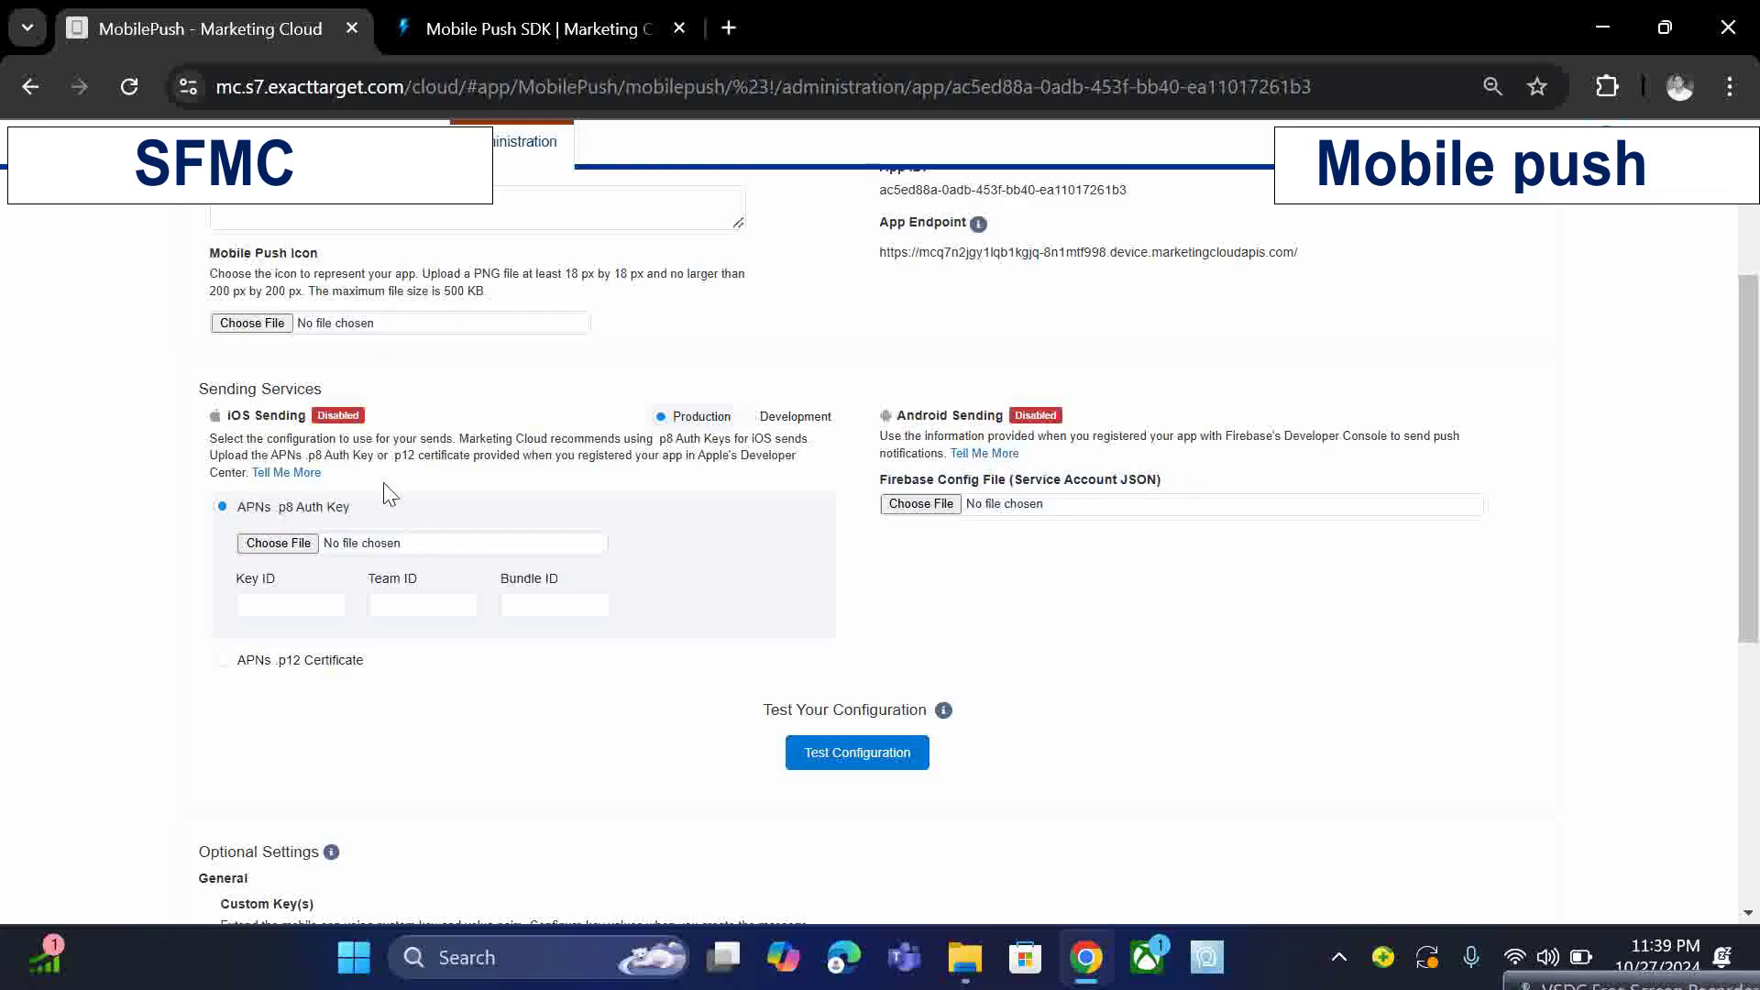
Step: Compare the iOS Sending fields for the APNs .p12 Certificate and .p8 Auth Key, leaving the .p8 Auth Key option selected
scroll(680, 546, down, 1)
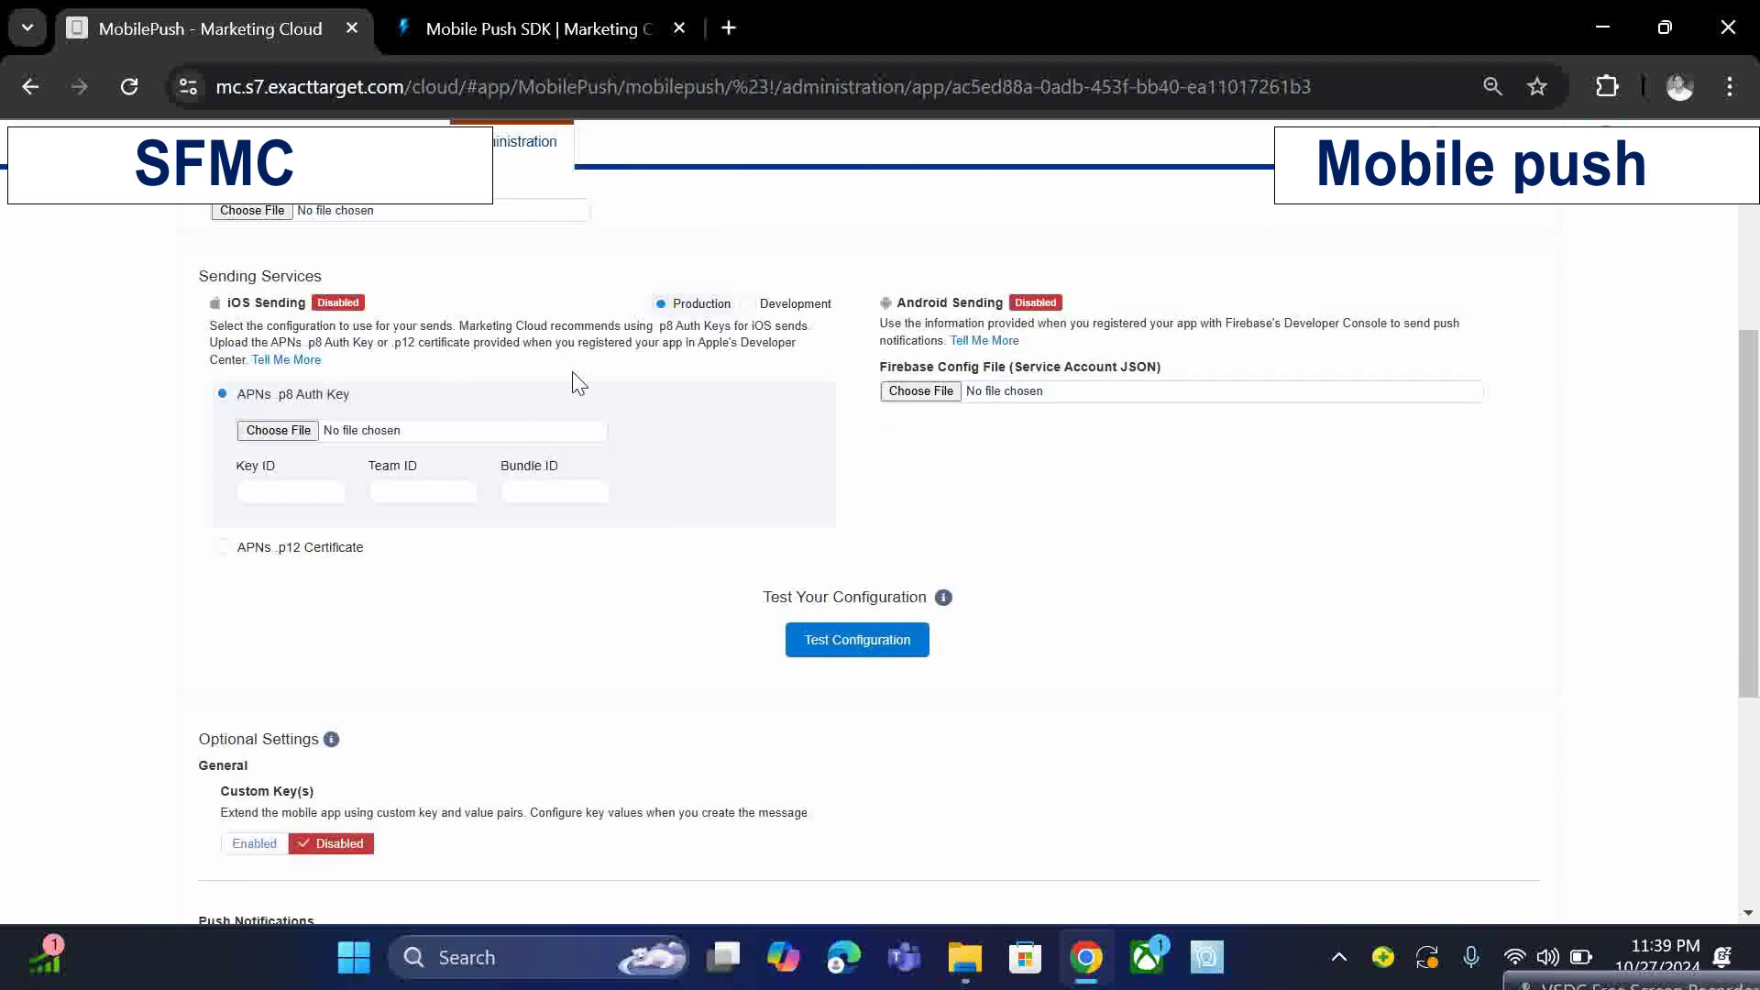
click(291, 550)
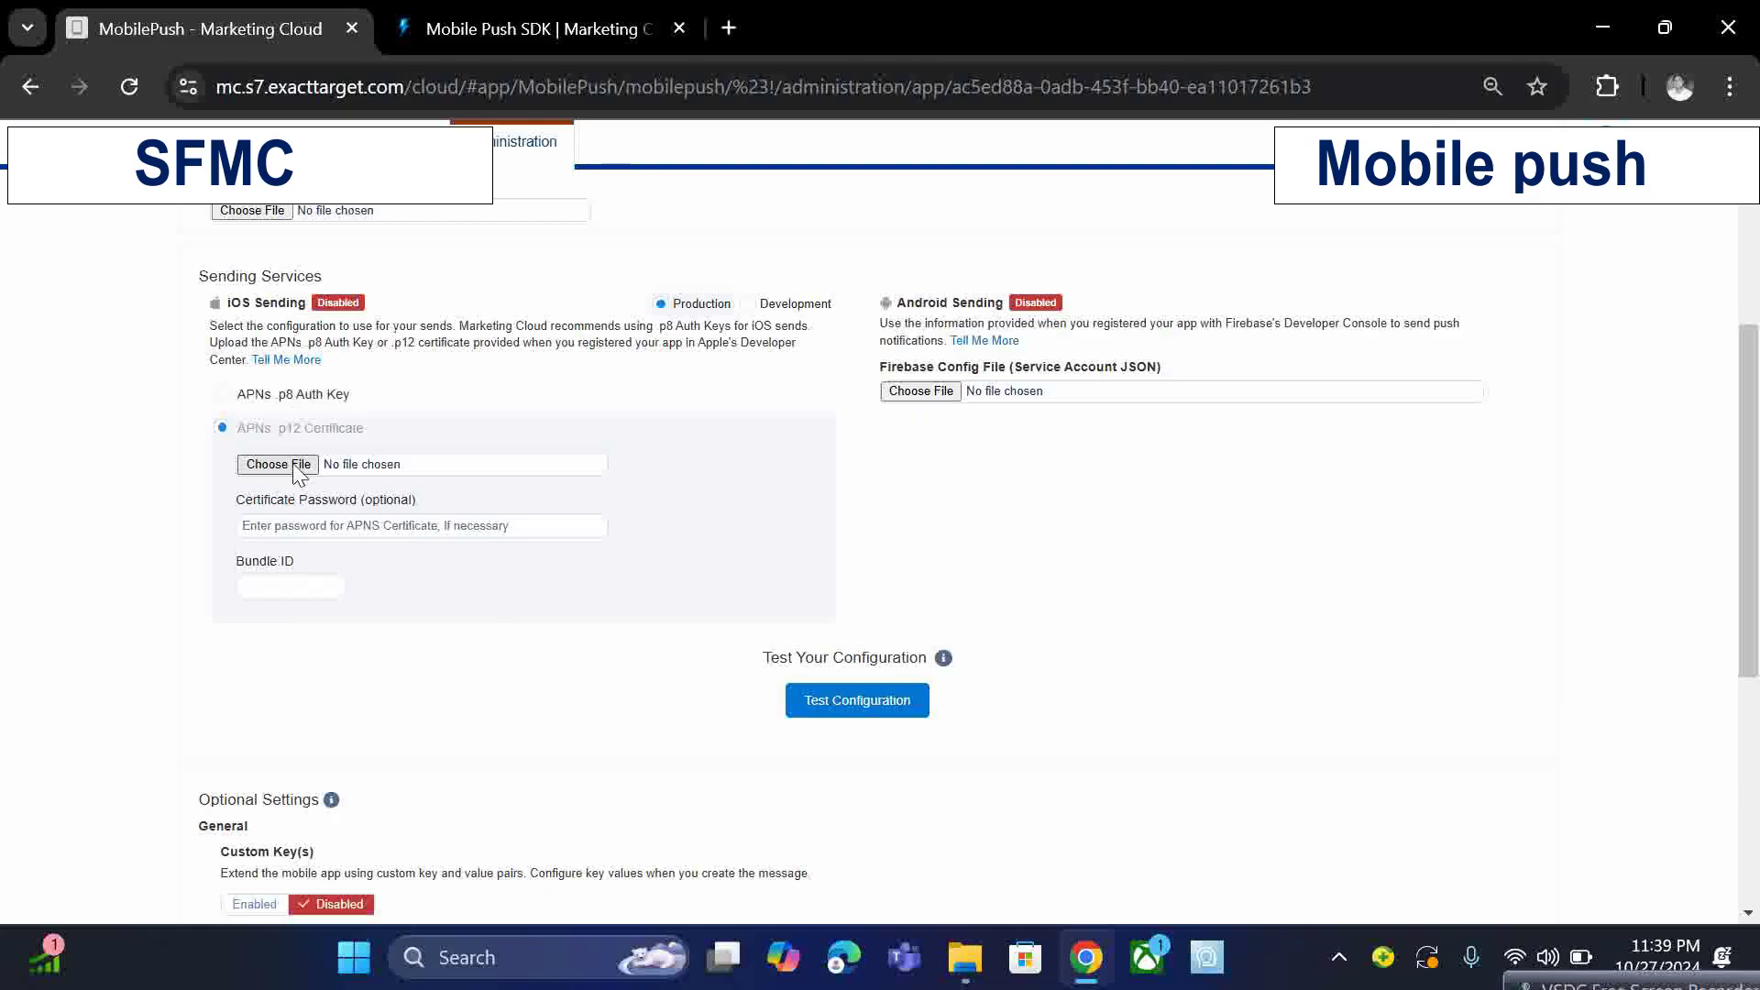
click(264, 395)
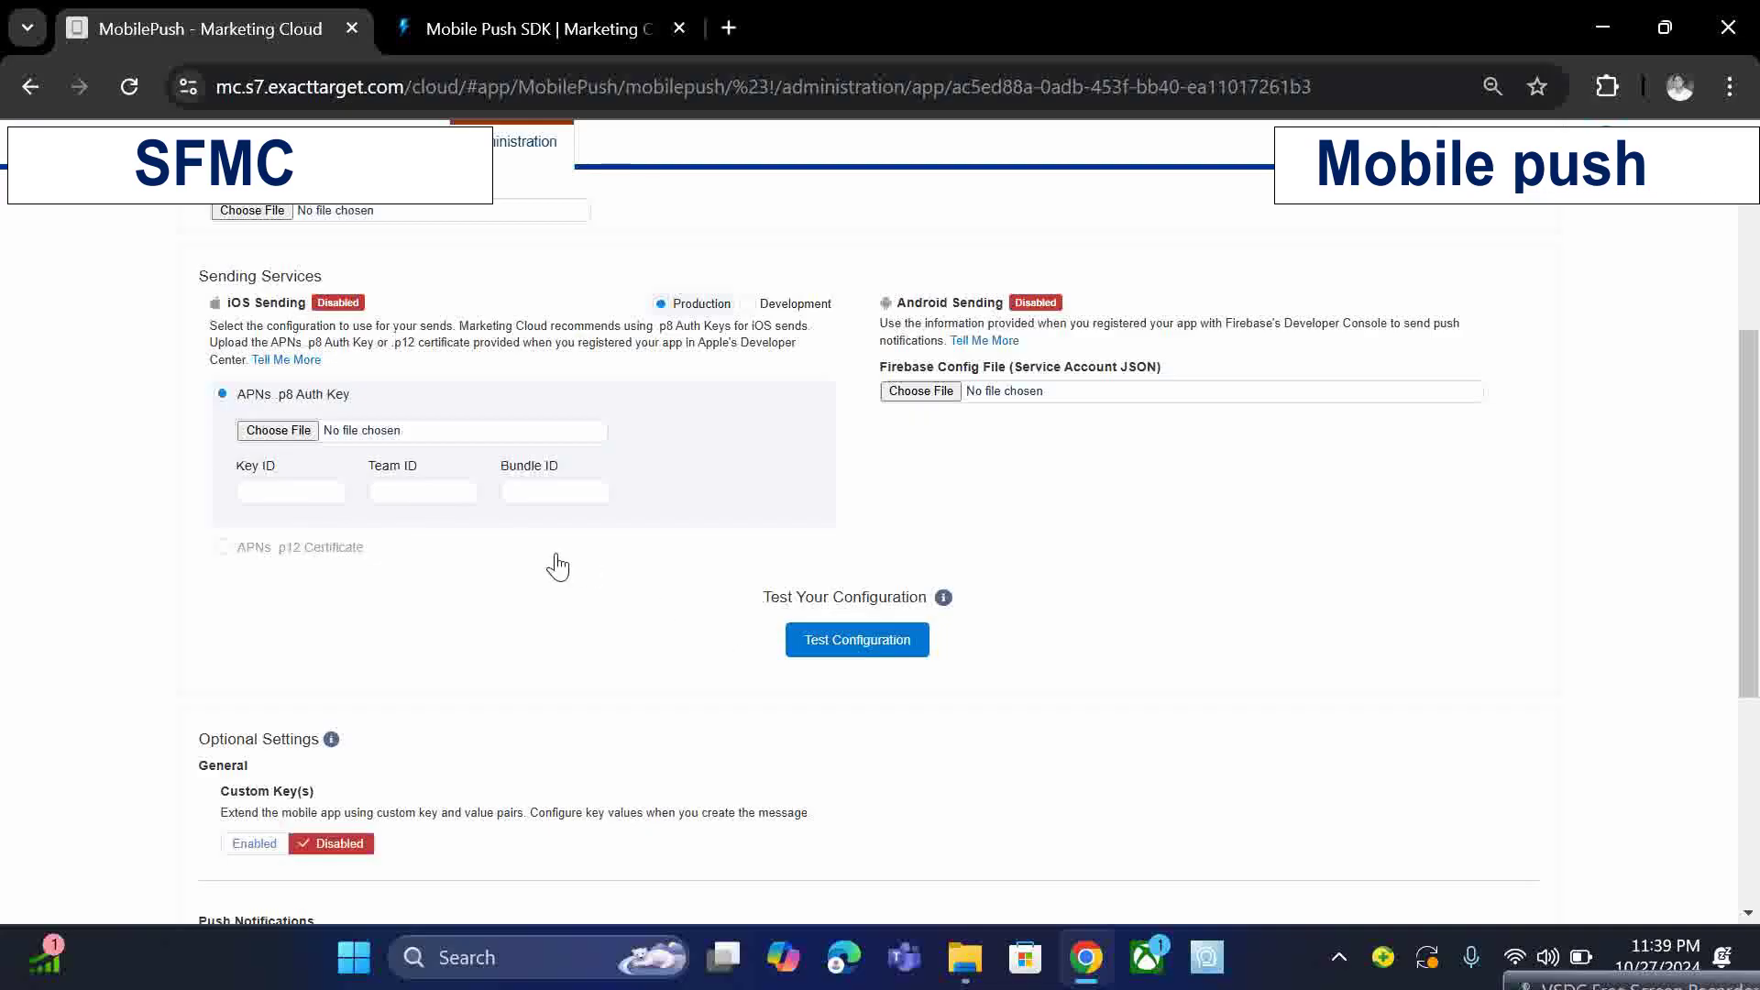
scroll(1013, 573, up, 3)
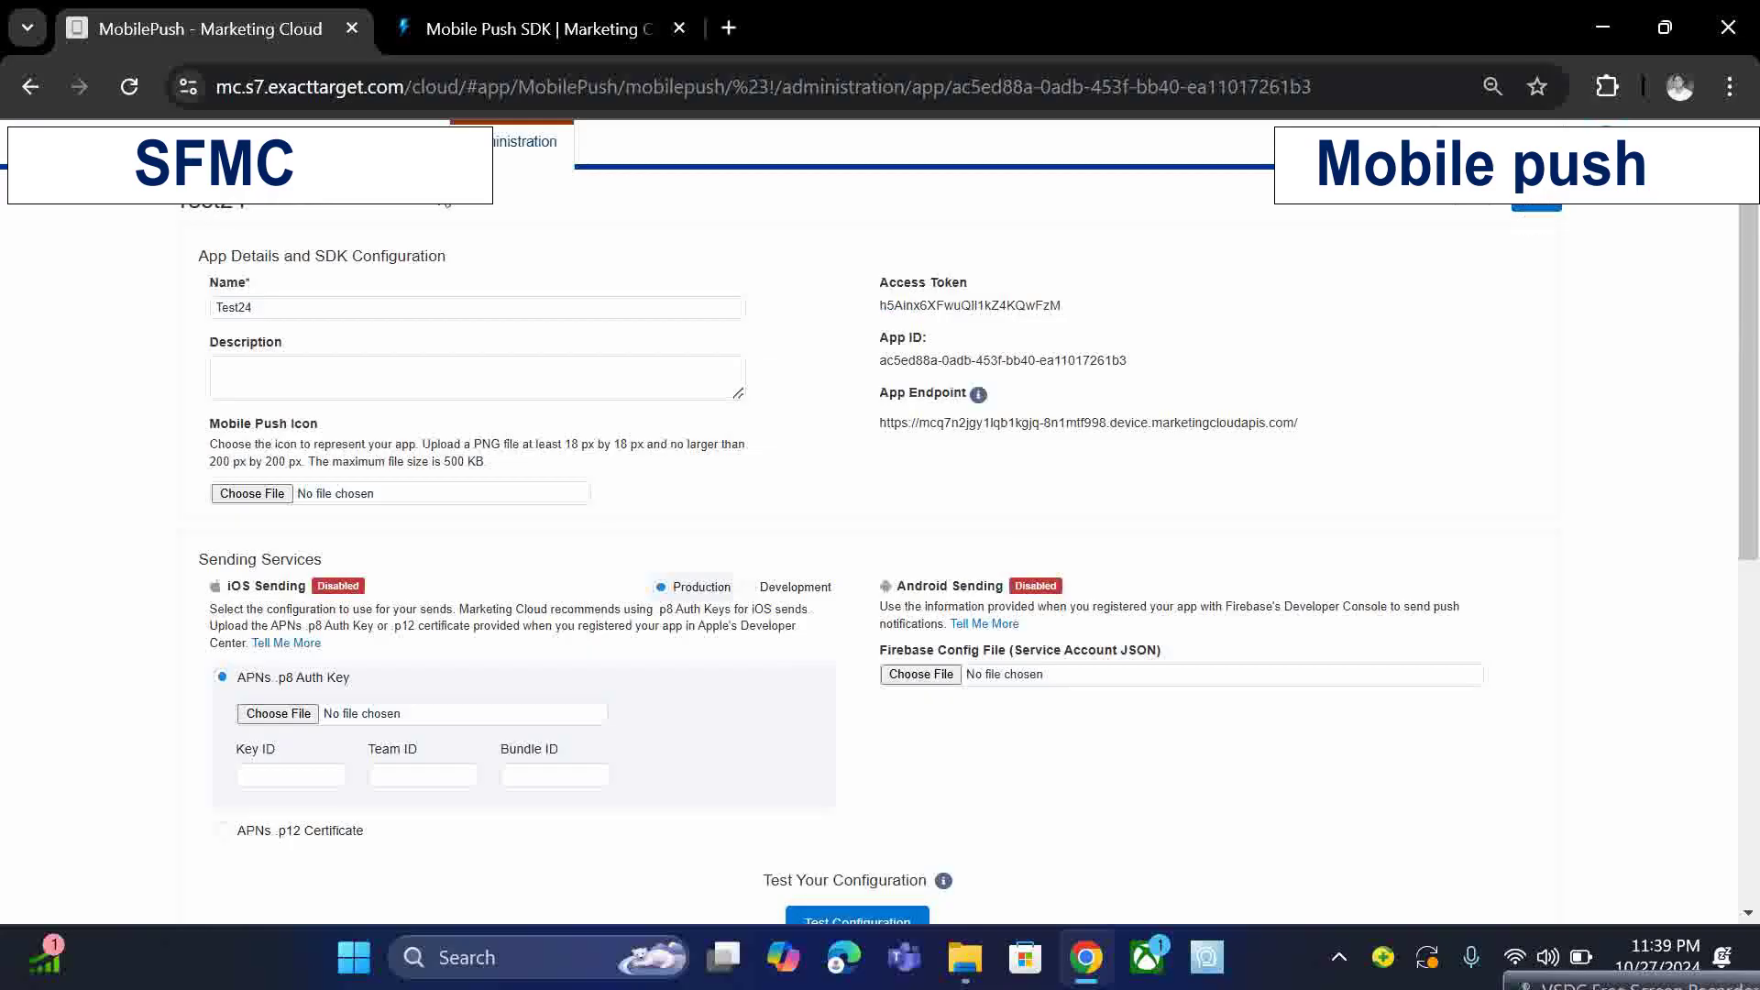
Step: Switch to the Mobile Push SDK guide and look over its introduction and the list of SDK repositories
click(504, 8)
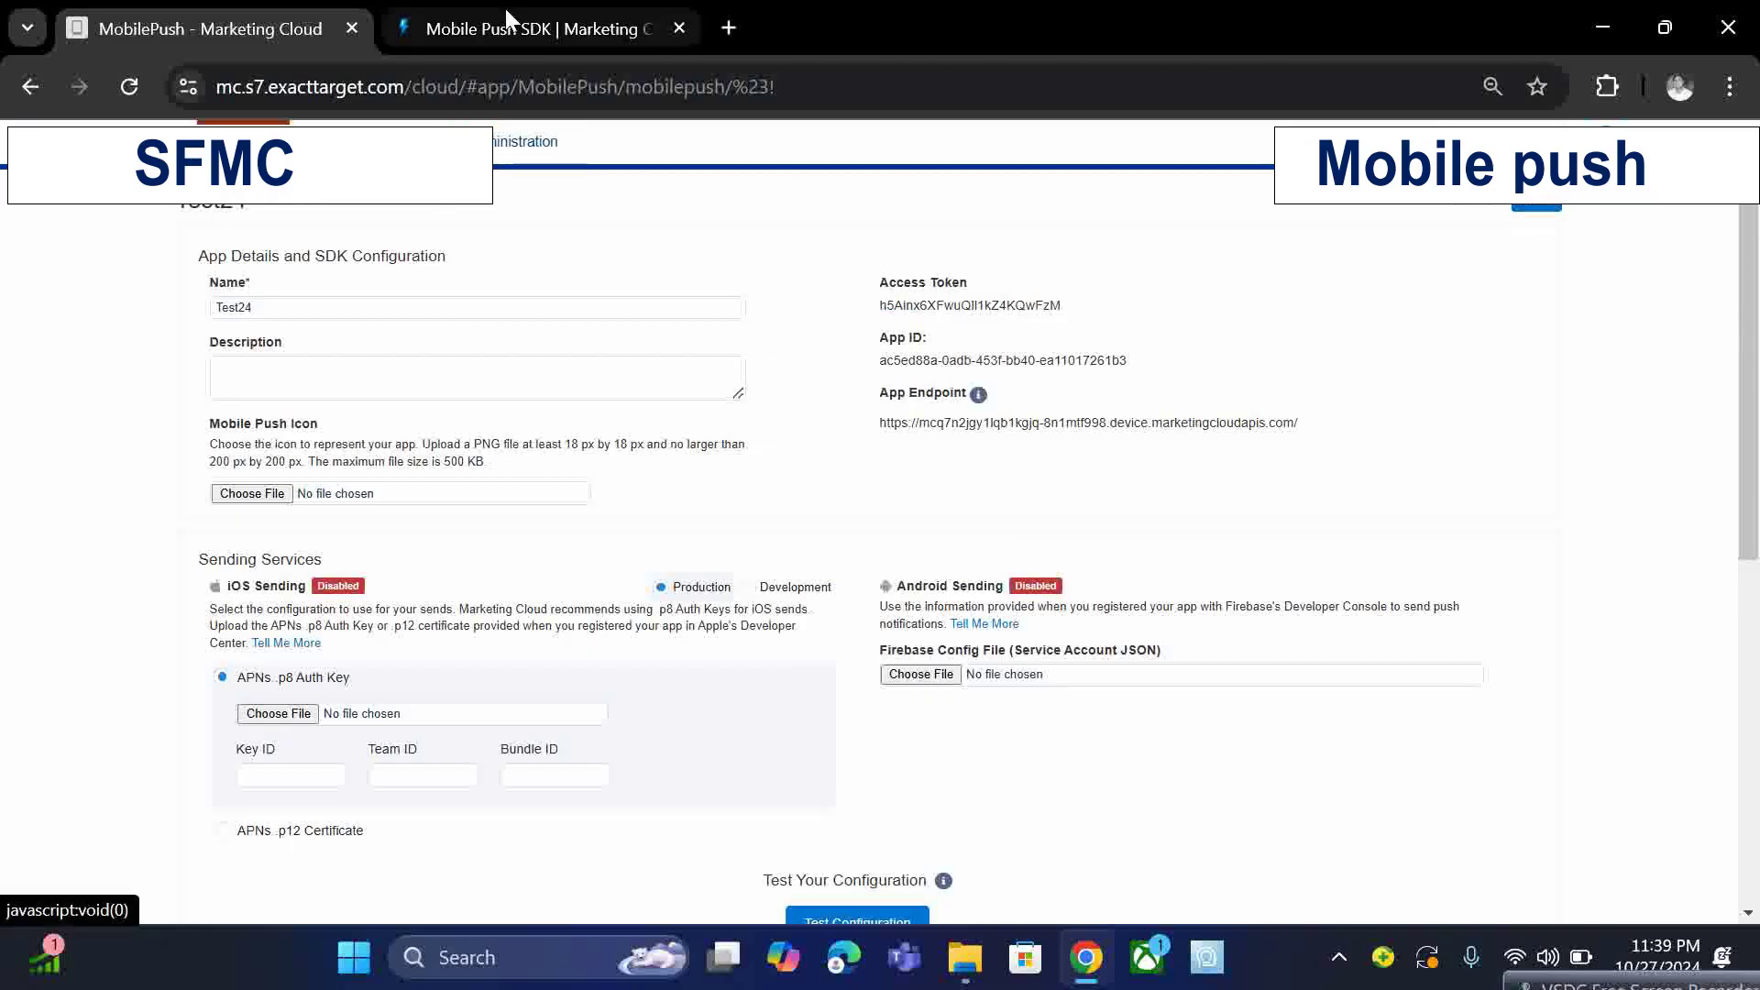
scroll(972, 635, down, 6)
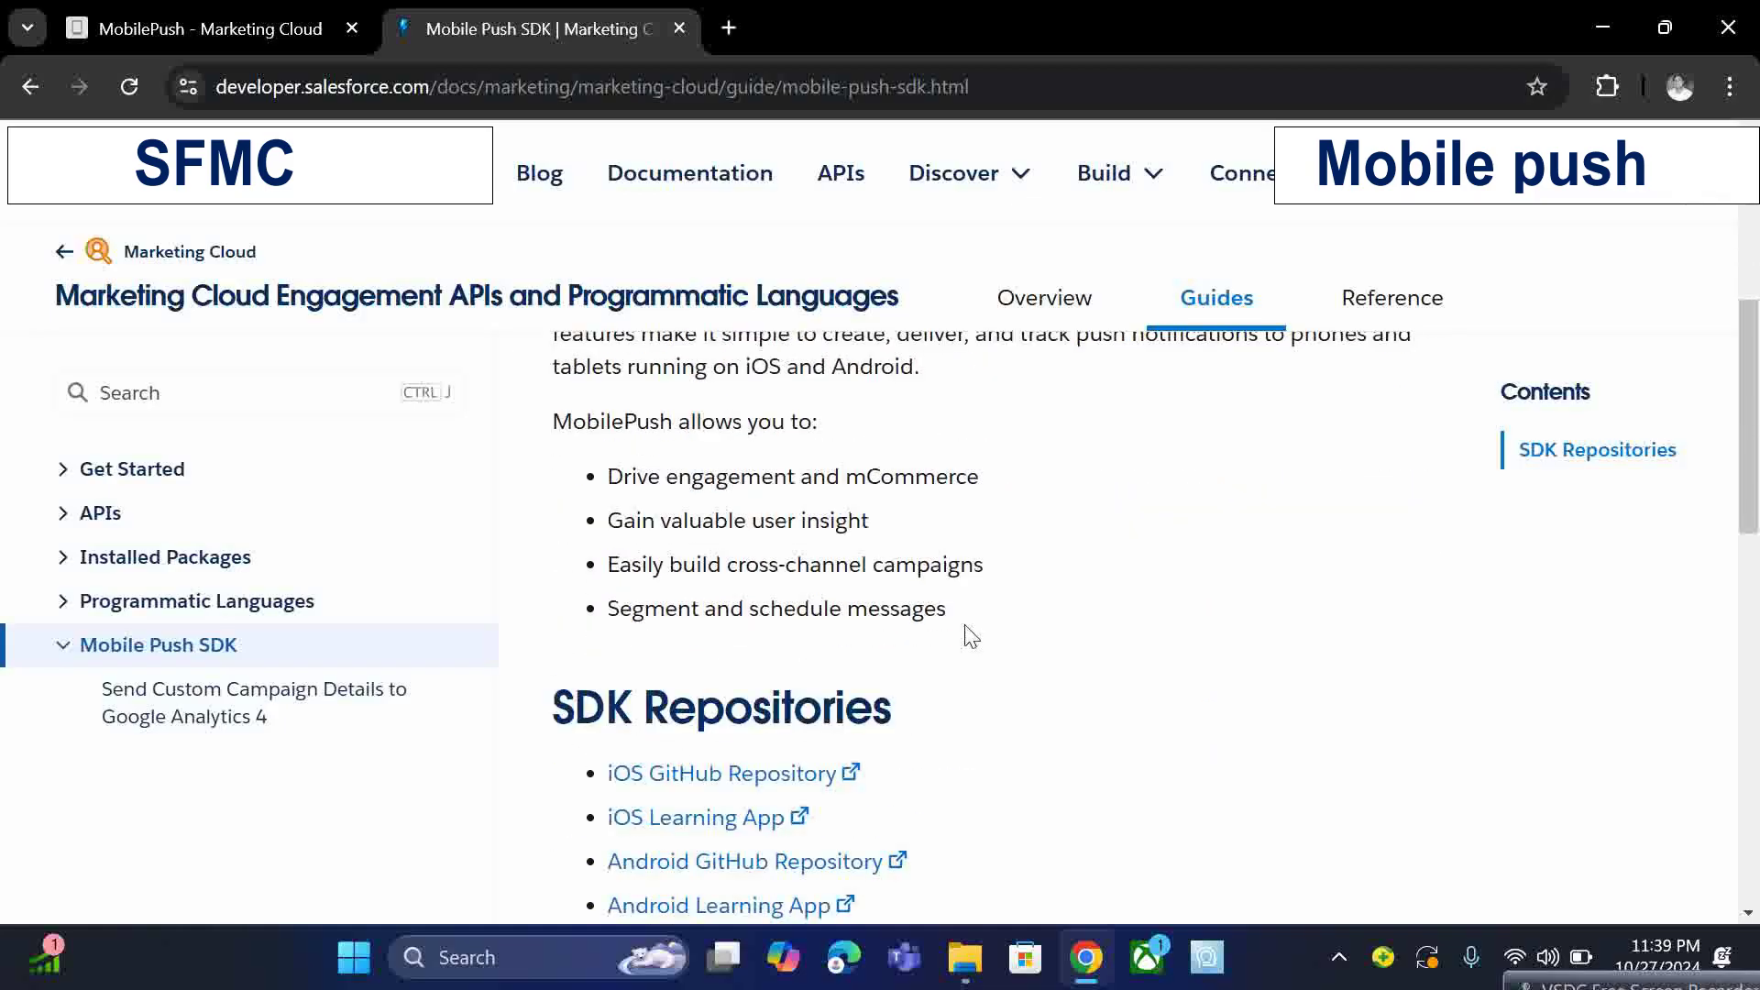
scroll(967, 626, down, 3)
scroll(1018, 609, up, 10)
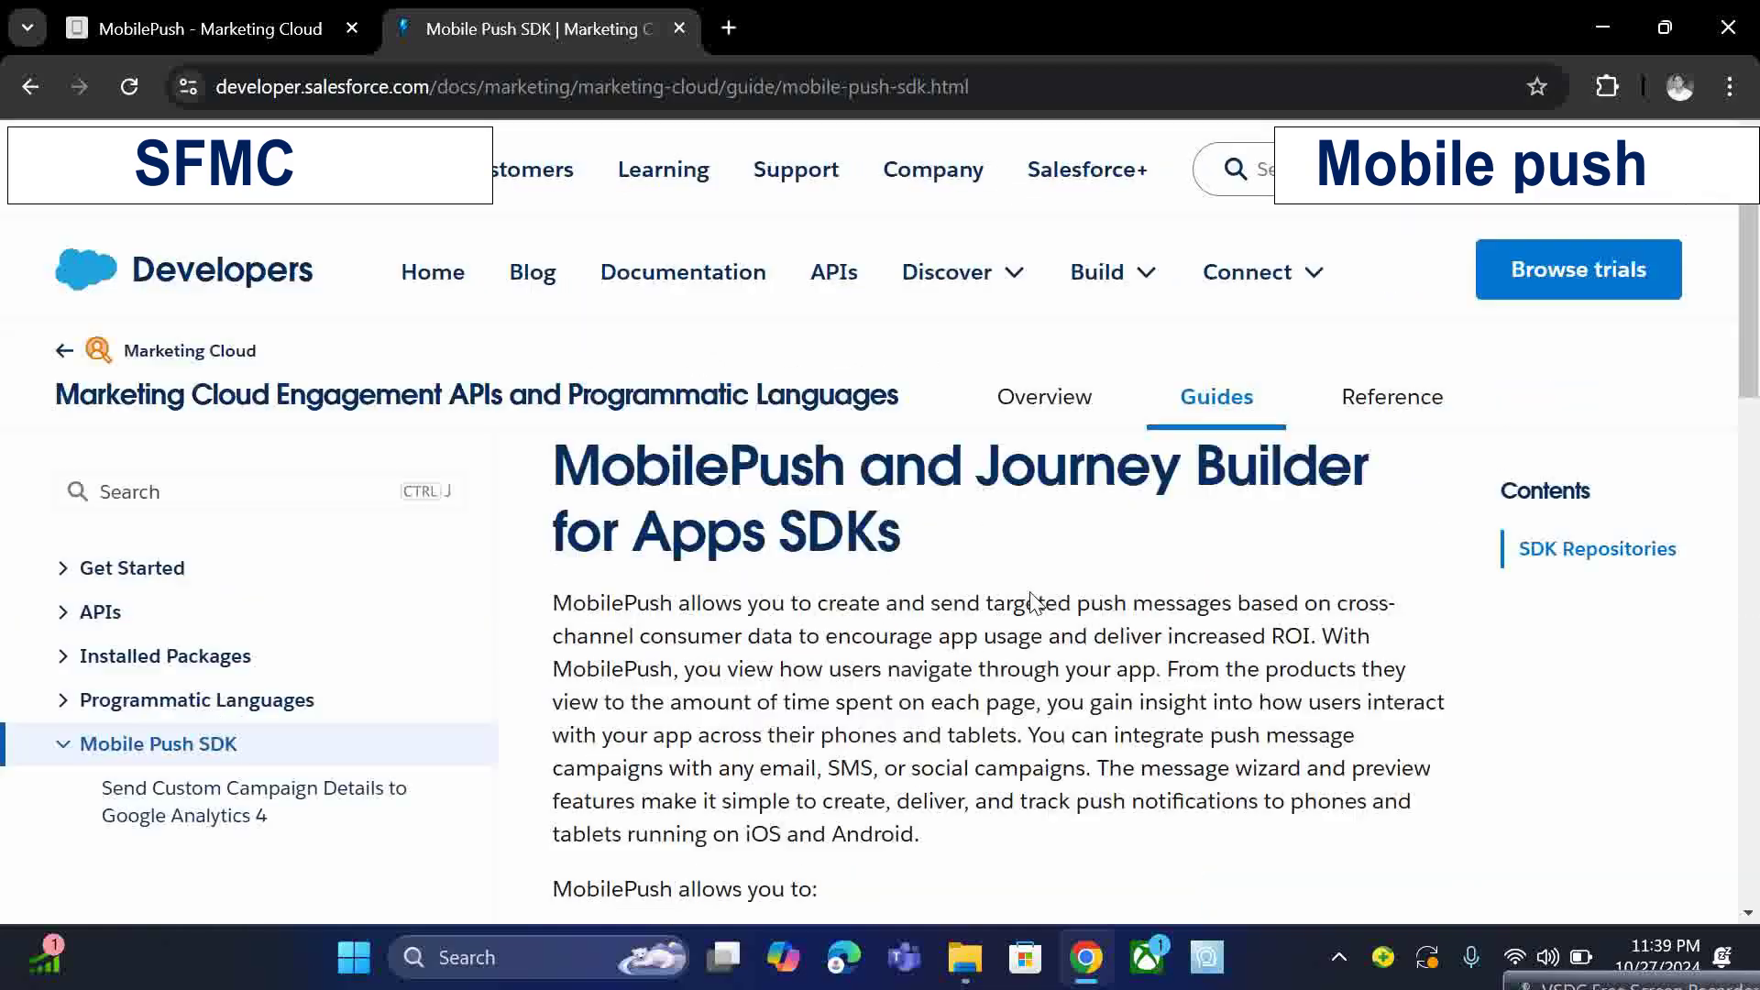
scroll(851, 543, down, 5)
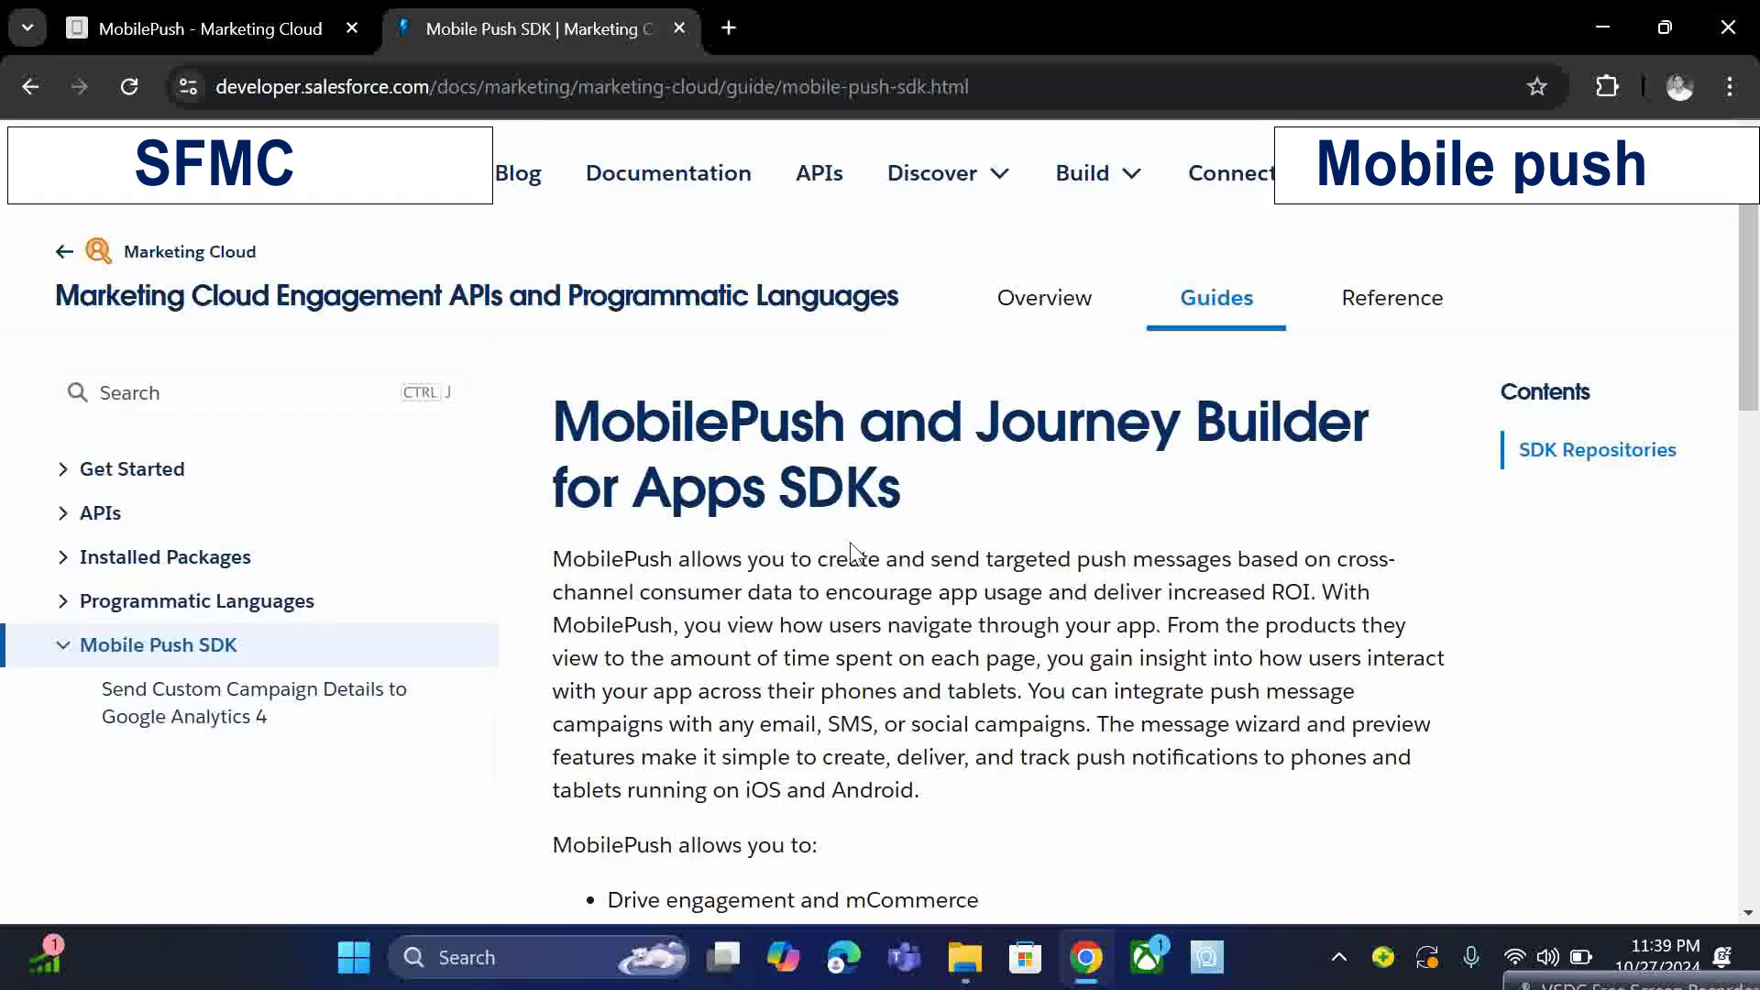
scroll(852, 551, down, 4)
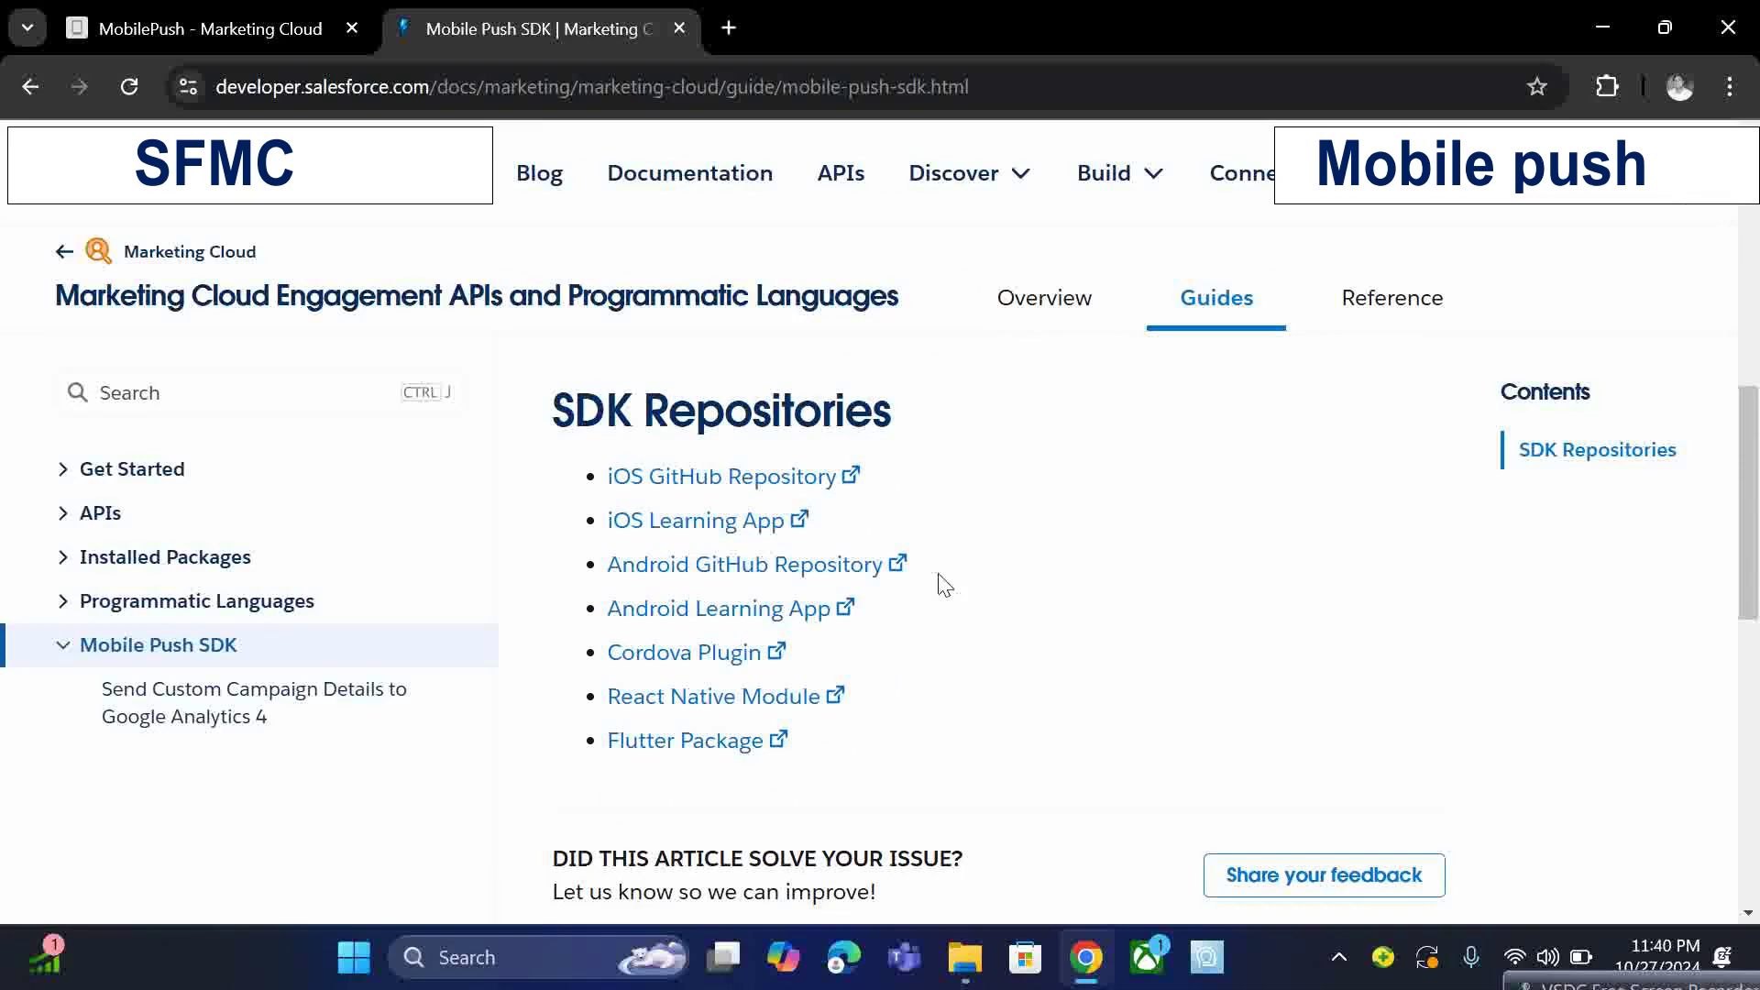
scroll(987, 511, up, 10)
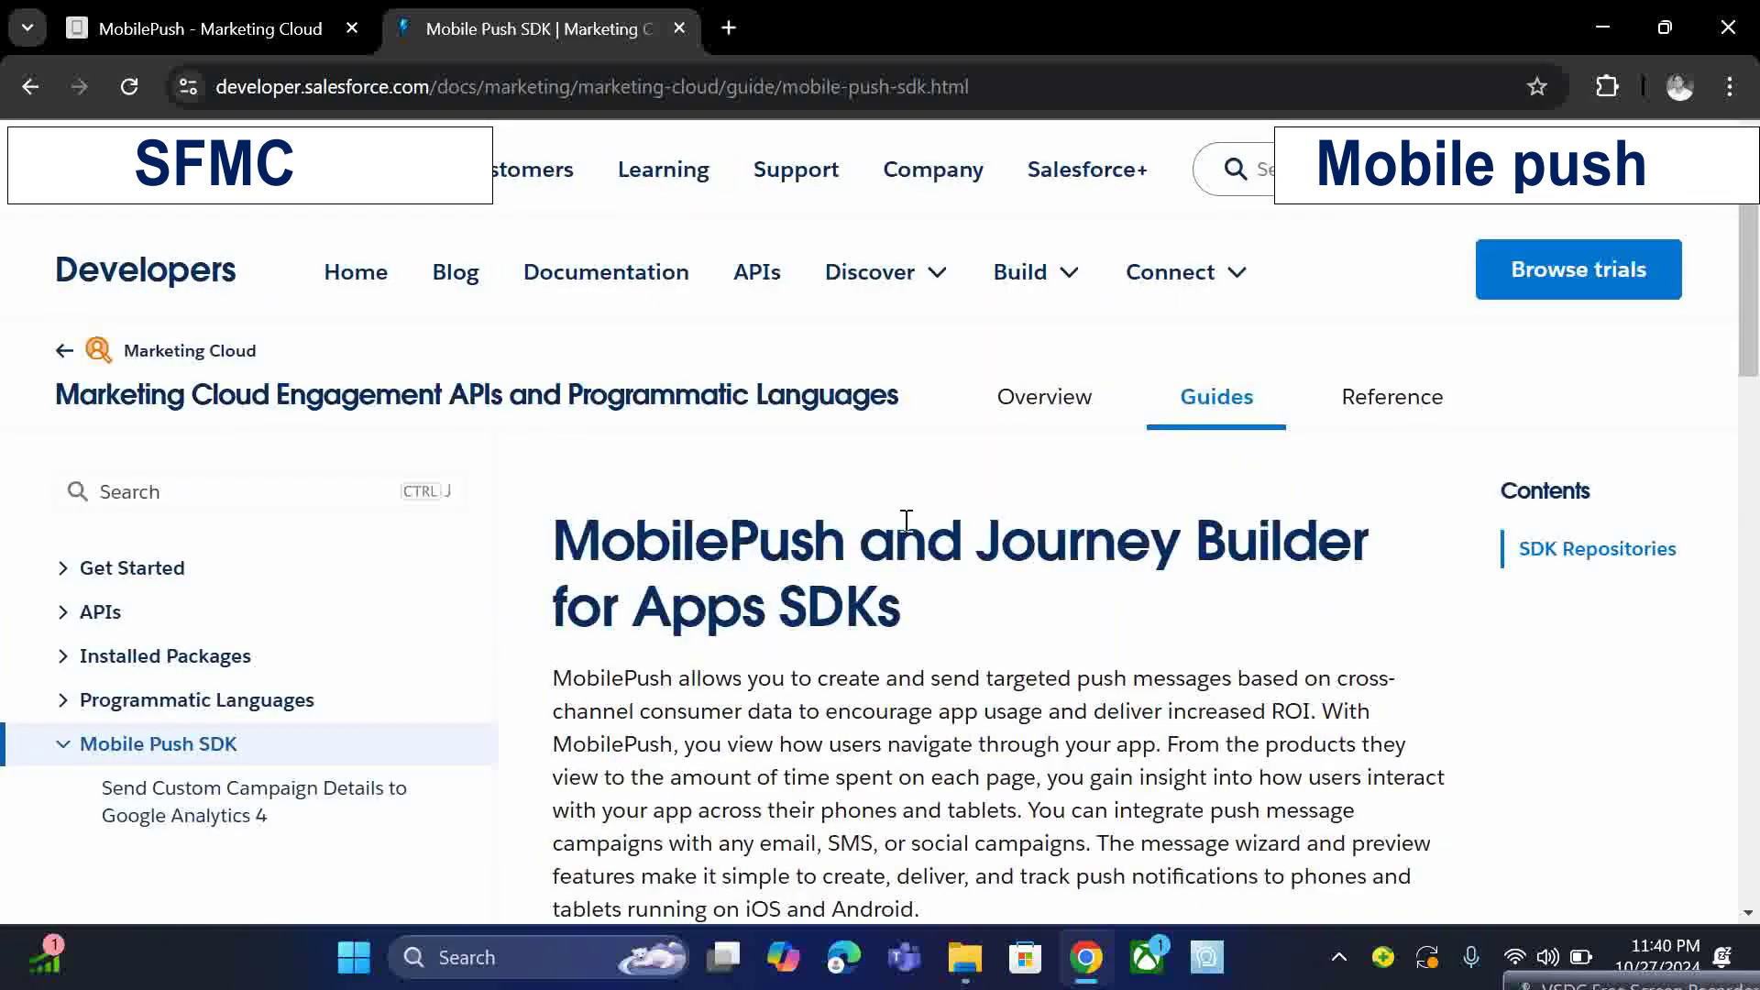
double_click(889, 532)
click(1013, 628)
Step: Read the opening sentences of the guide's introduction on targeted push messages, app usage and ROI
scroll(1018, 624, down, 2)
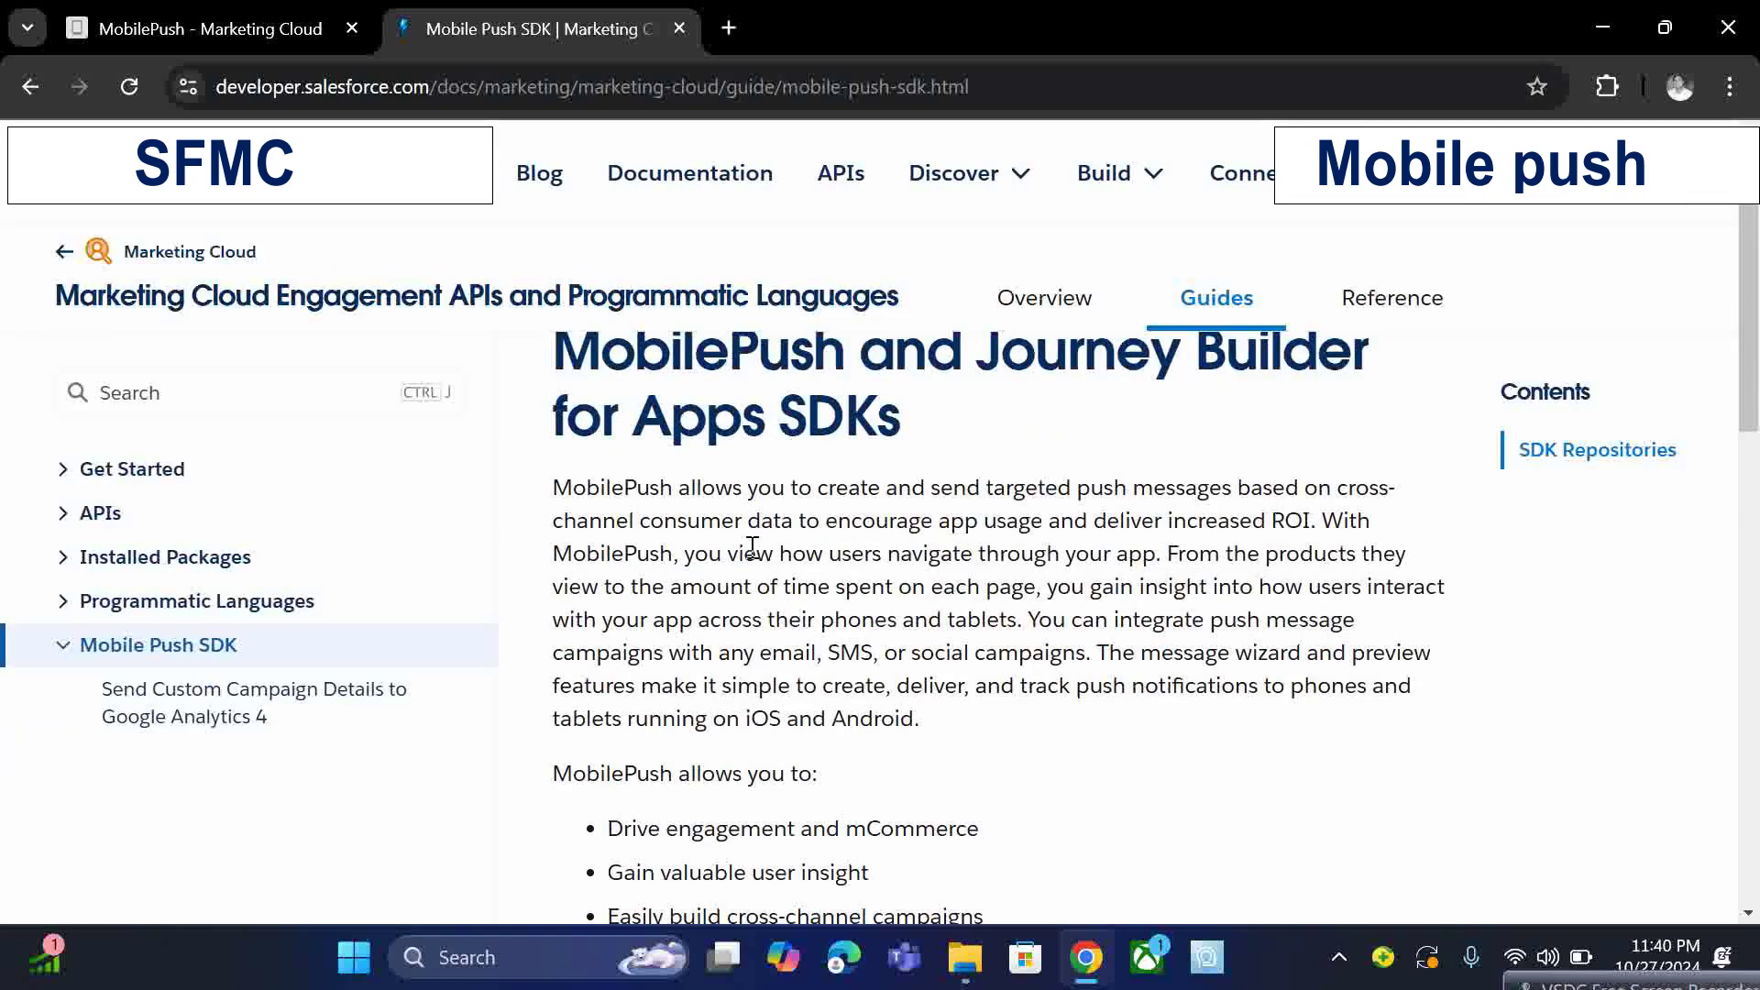
drag(585, 488, 1326, 487)
click(1026, 487)
click(1208, 487)
drag(1208, 488, 1369, 521)
click(1369, 520)
drag(584, 520, 1331, 524)
click(1110, 535)
click(1327, 530)
Step: Read the introduction's sentence on integrating push message campaigns with email, SMS or social campaigns
scroll(1328, 534, down, 1)
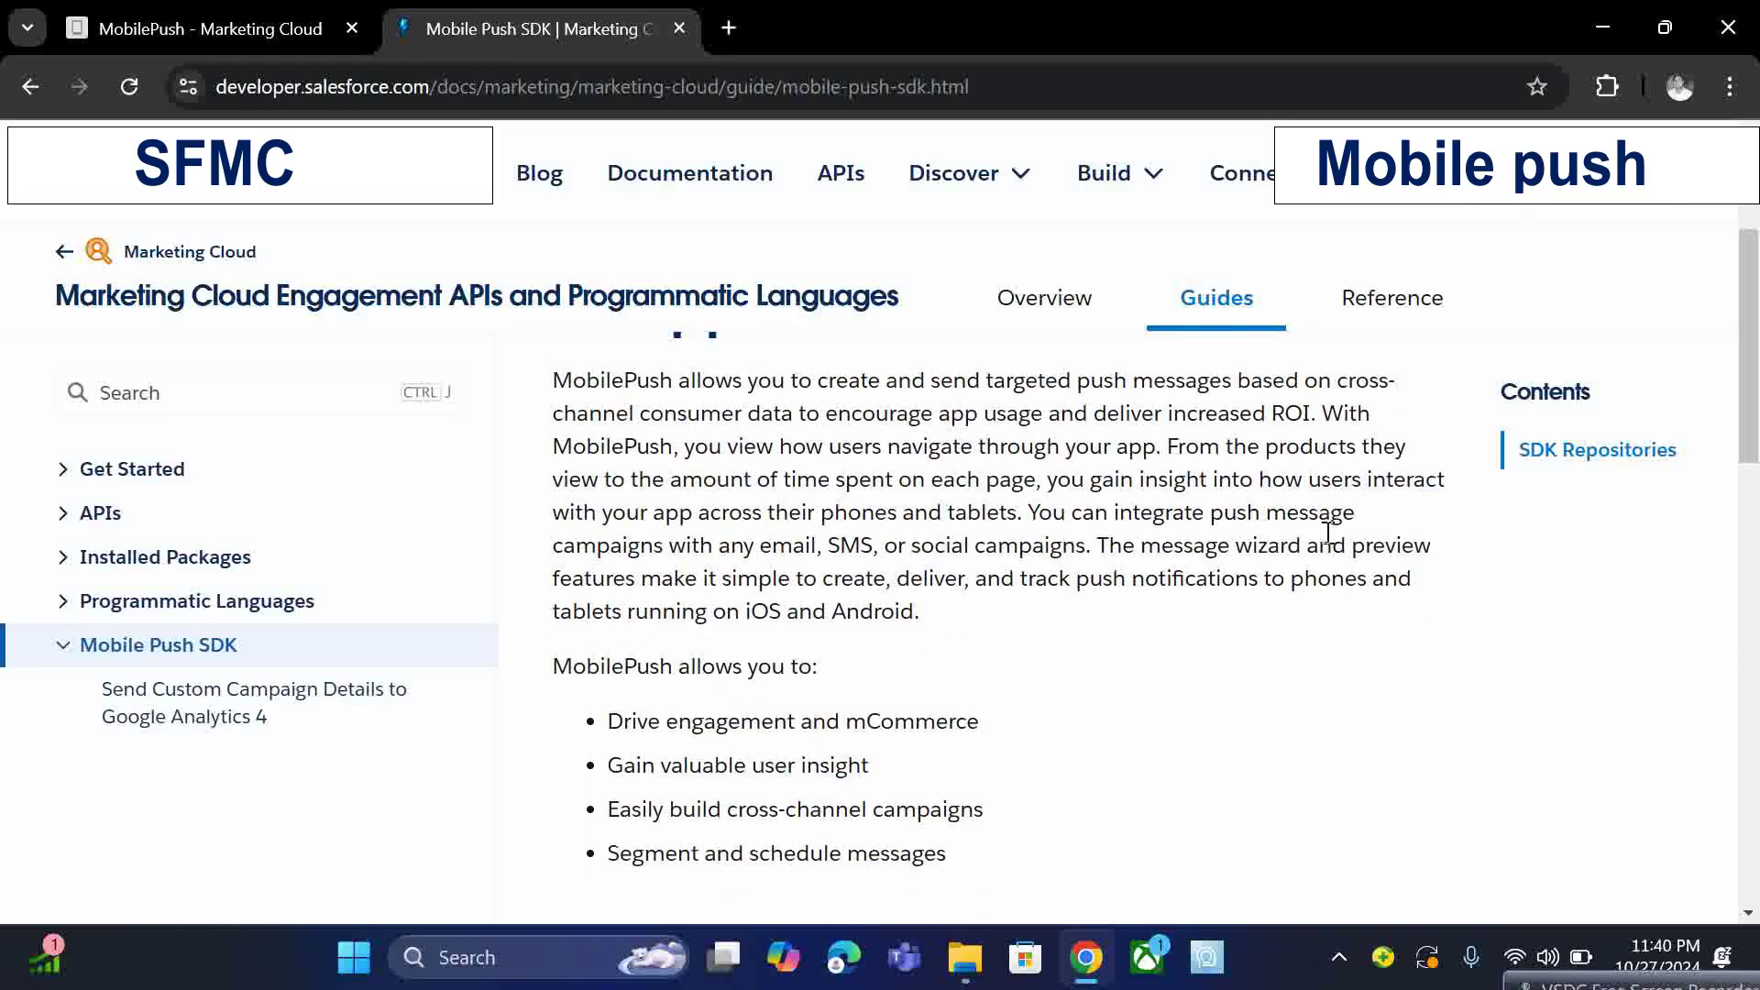
scroll(1327, 531, down, 1)
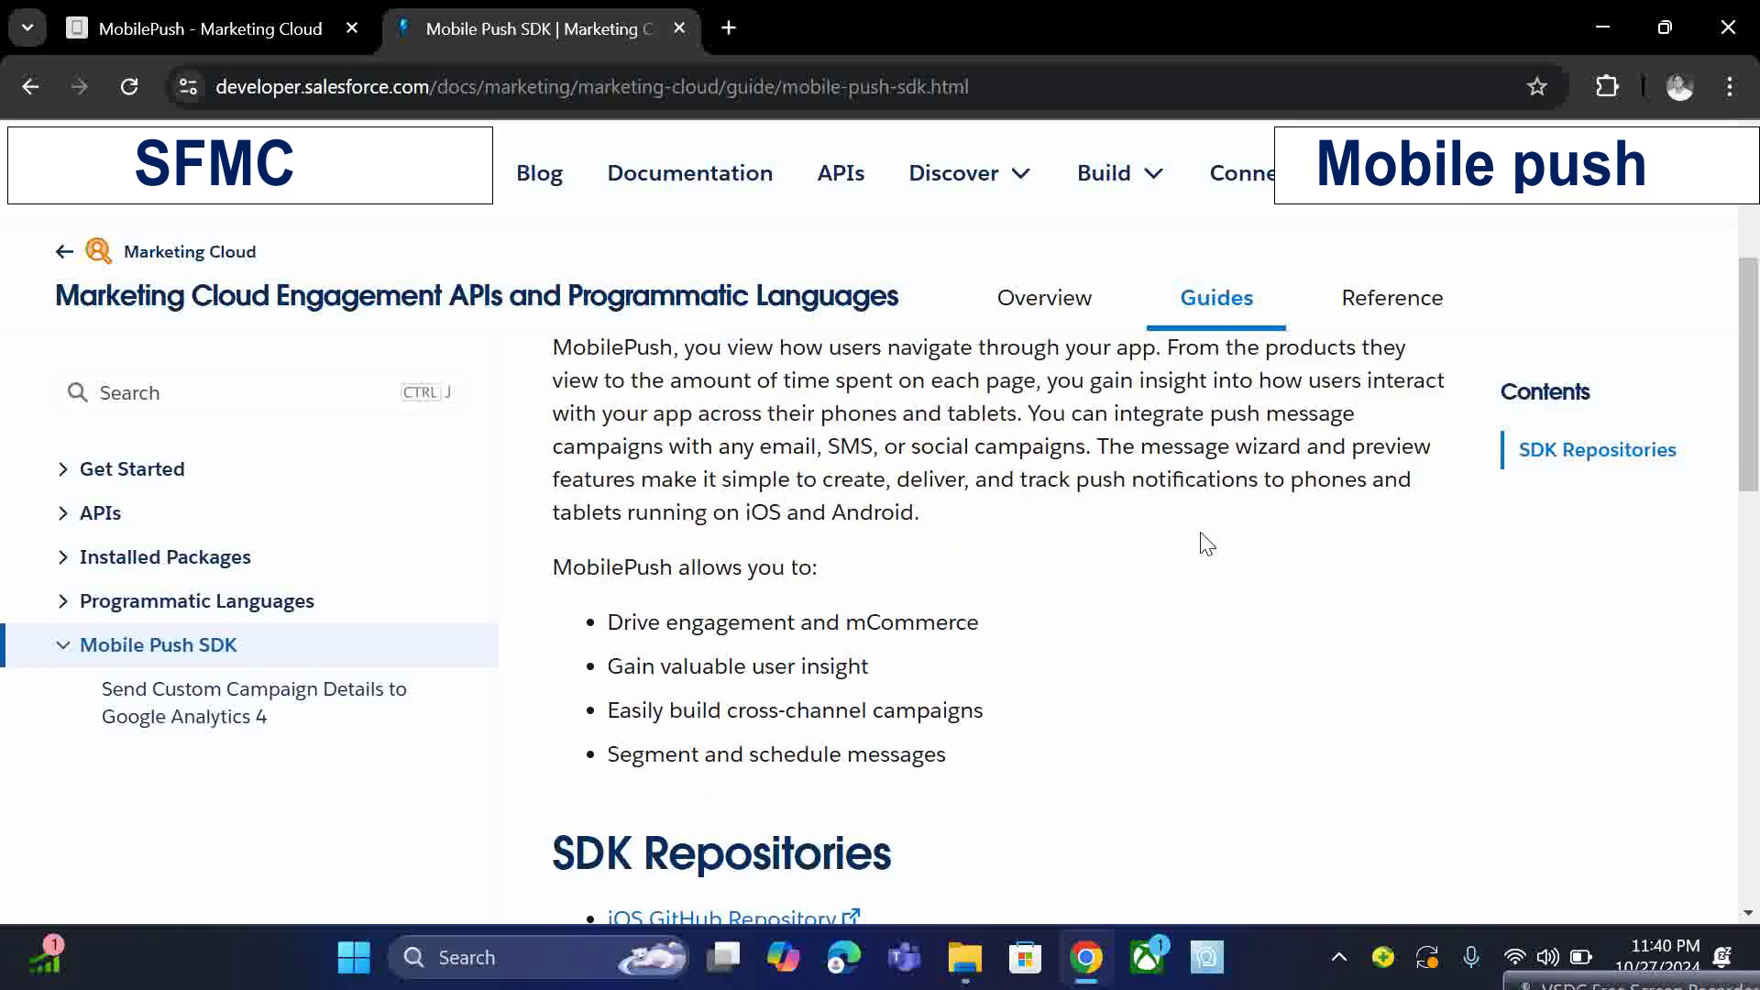
scroll(1206, 541, down, 1)
drag(1028, 391, 1339, 438)
click(843, 447)
drag(770, 431, 1227, 439)
double_click(1026, 437)
click(1145, 446)
Step: Read the guide's list of what MobilePush allows, from driving engagement and mCommerce through segmenting and scheduling messages
scroll(1146, 542, down, 1)
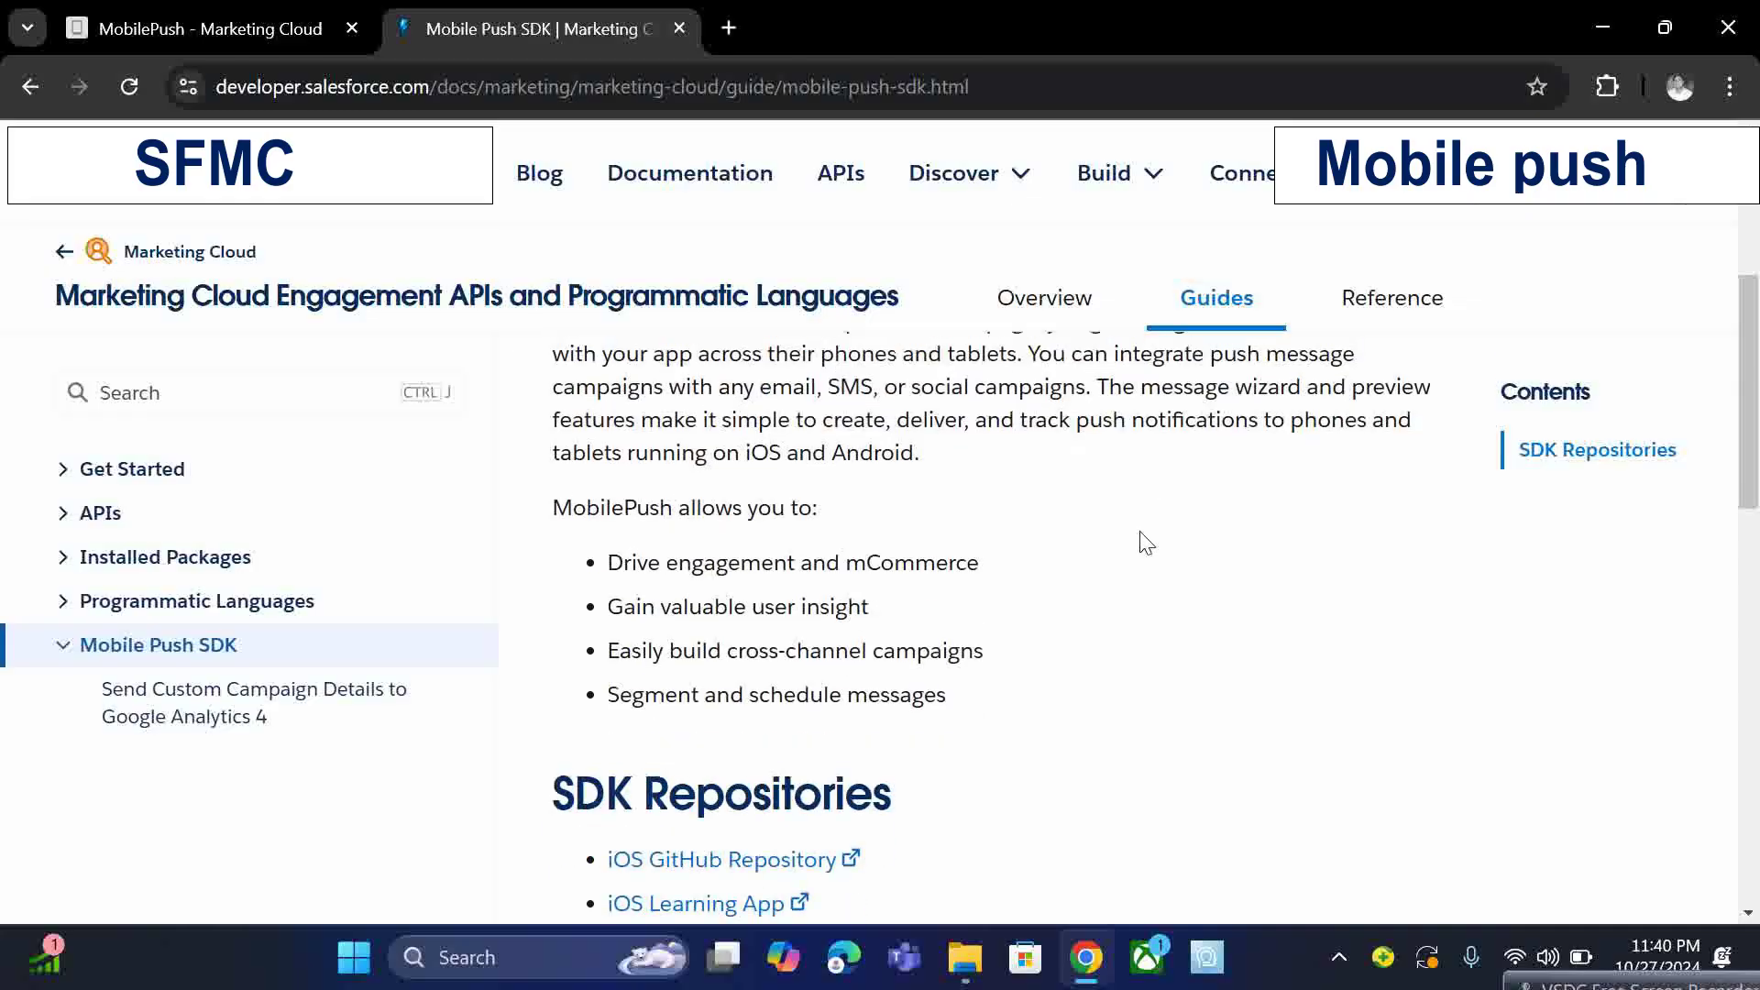
scroll(1085, 500, down, 3)
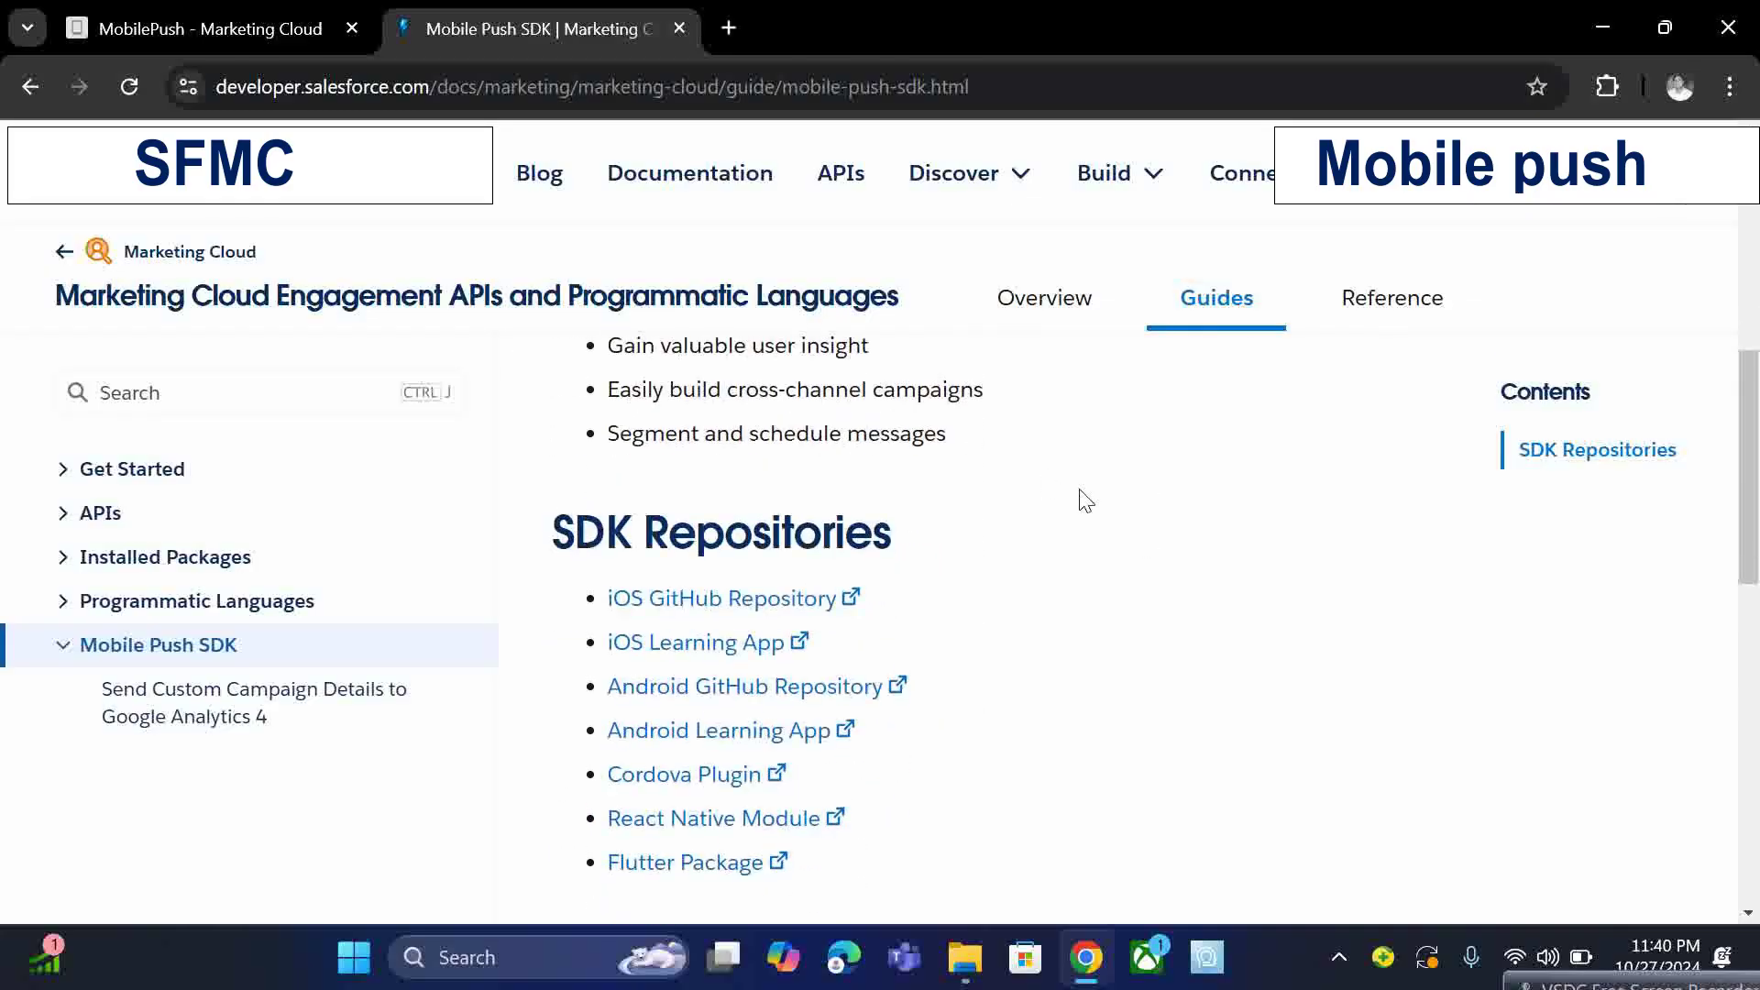
scroll(1084, 501, down, 1)
scroll(1085, 501, up, 3)
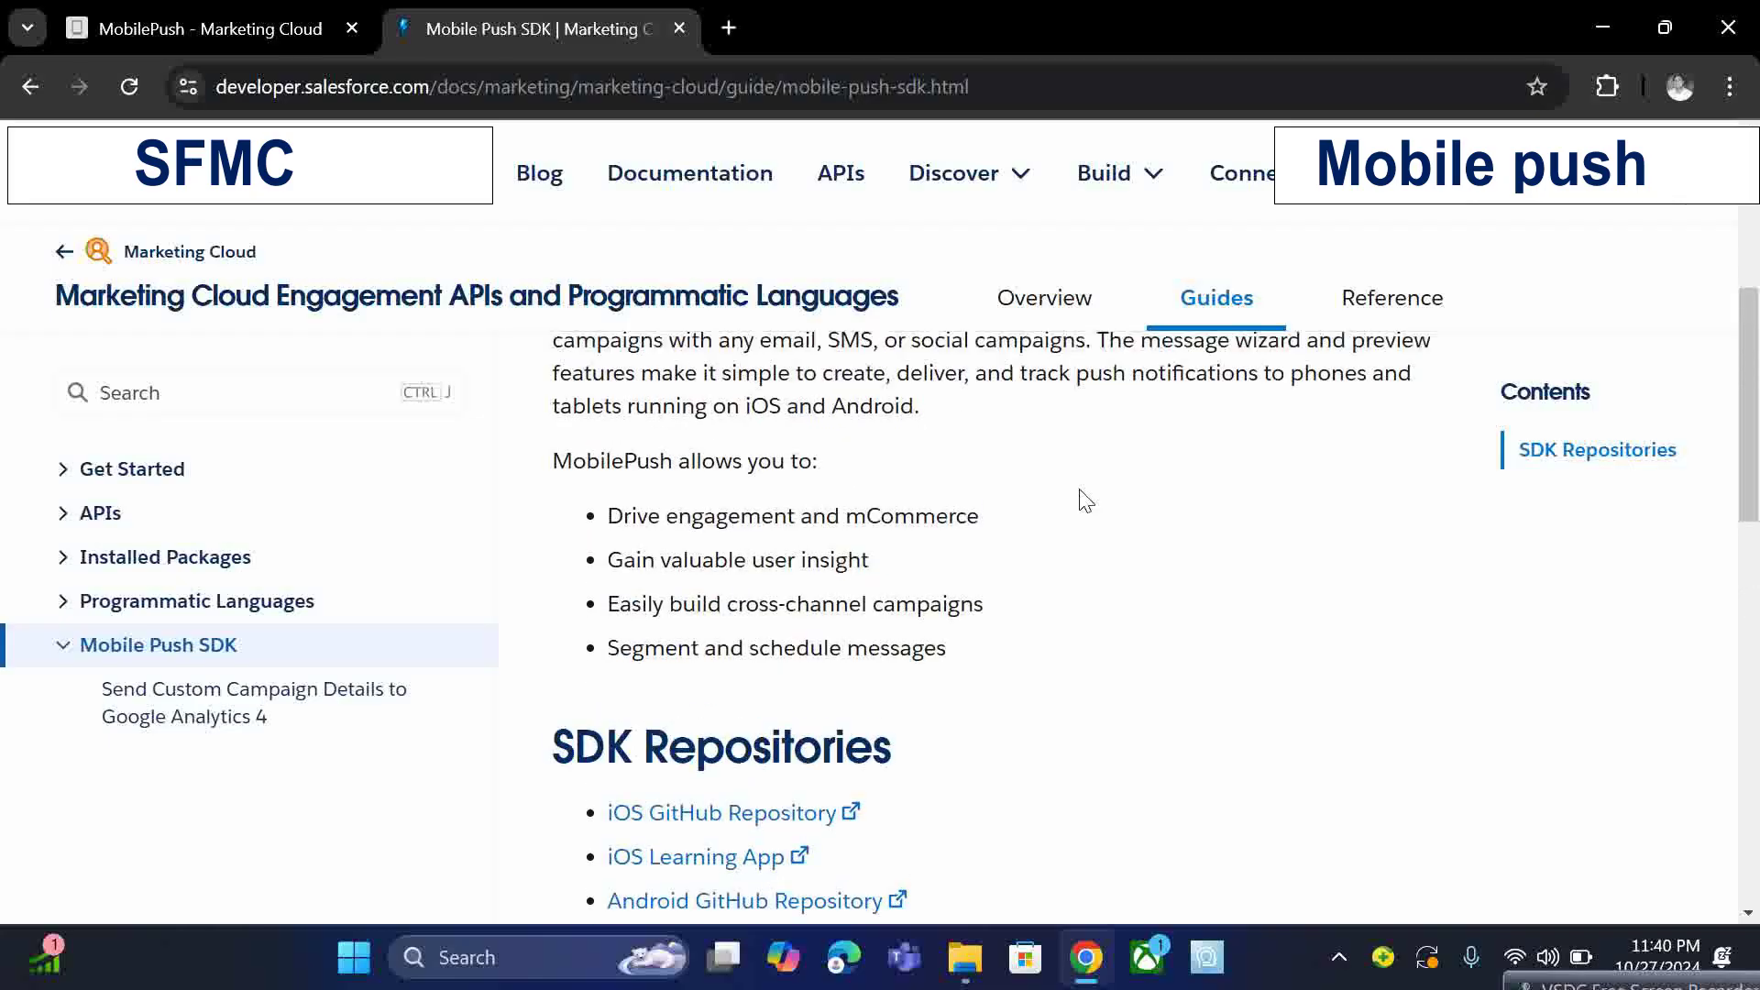
drag(605, 509, 970, 515)
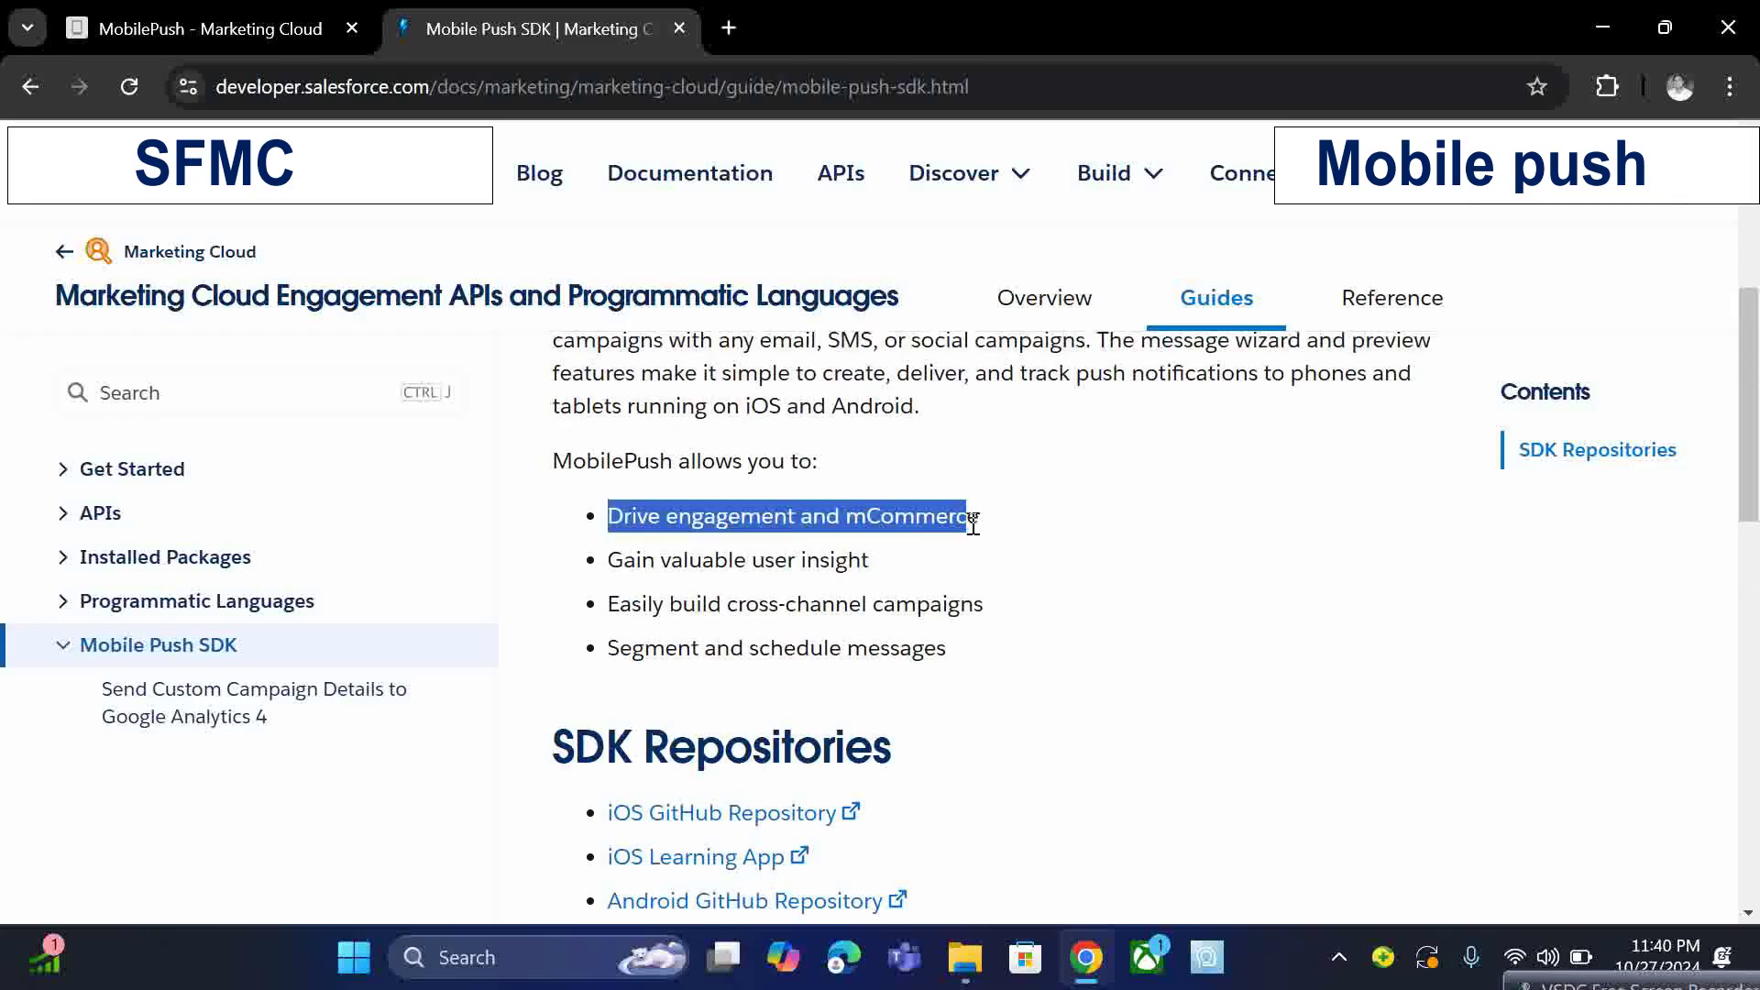
click(617, 566)
drag(596, 576, 900, 601)
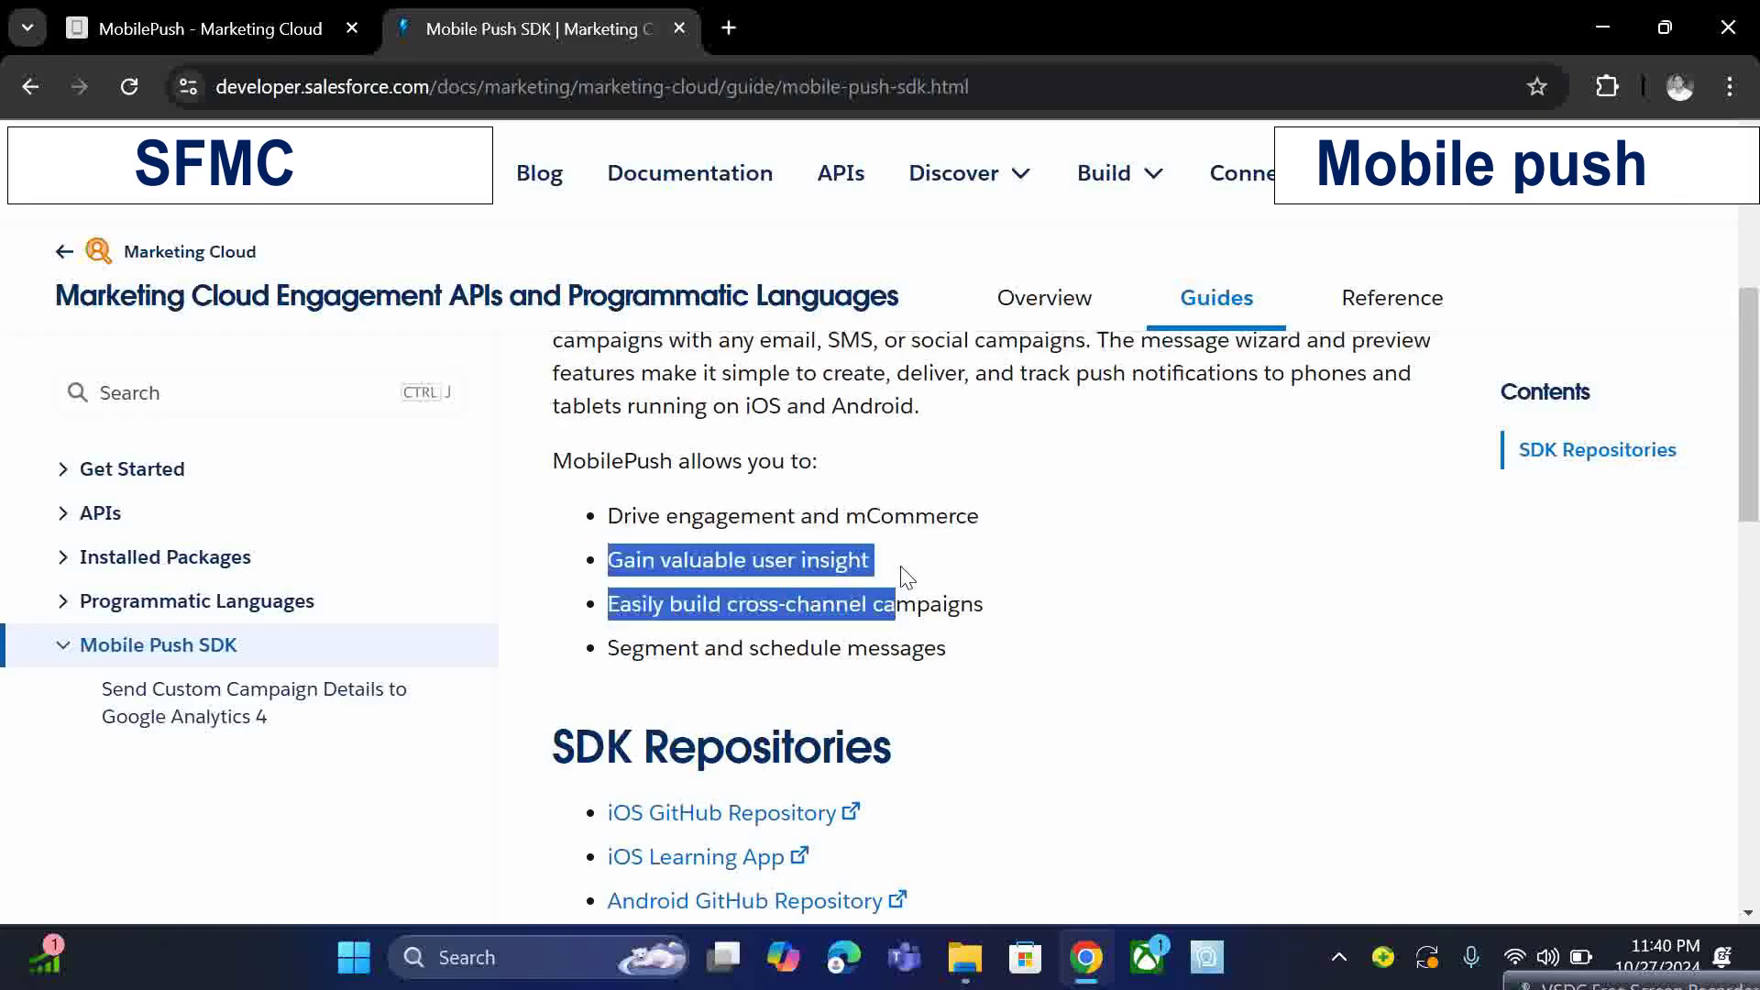
click(617, 594)
drag(606, 606, 1018, 614)
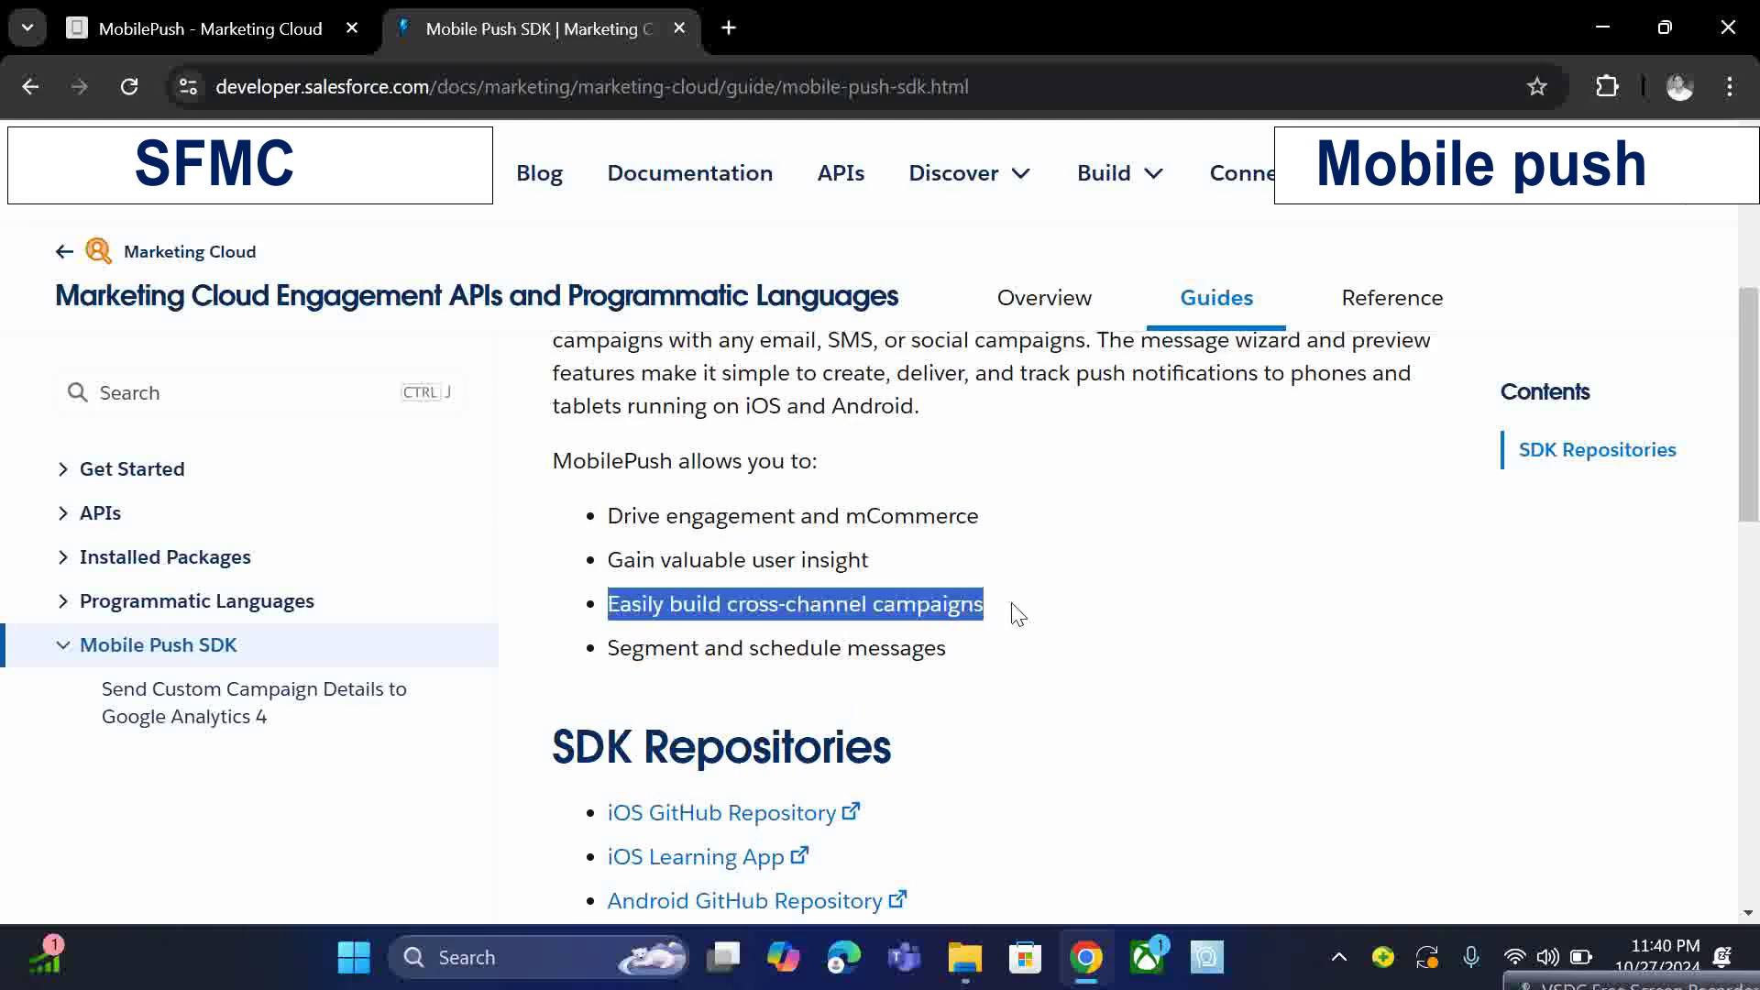
click(1015, 613)
drag(609, 653, 962, 652)
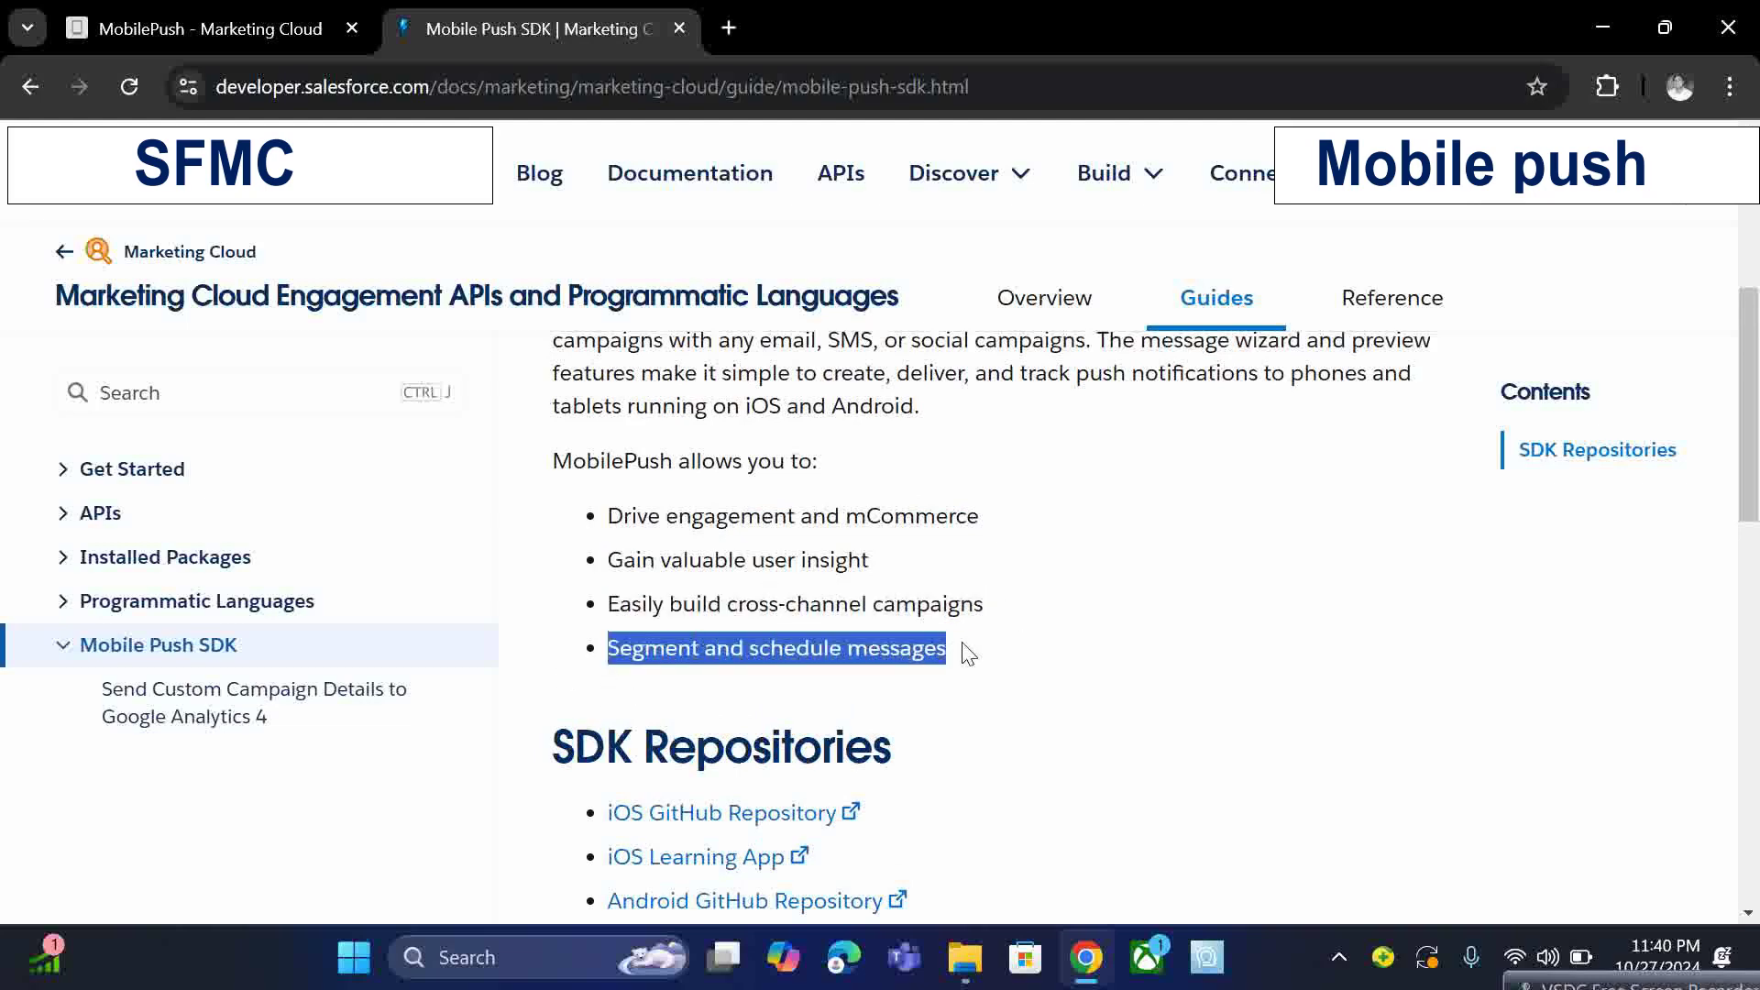
click(963, 654)
Step: Skim the Mobile Push SDK guide again from its introduction to the list of iOS, Android and plugin repositories
scroll(1052, 679, down, 3)
scroll(1061, 683, down, 5)
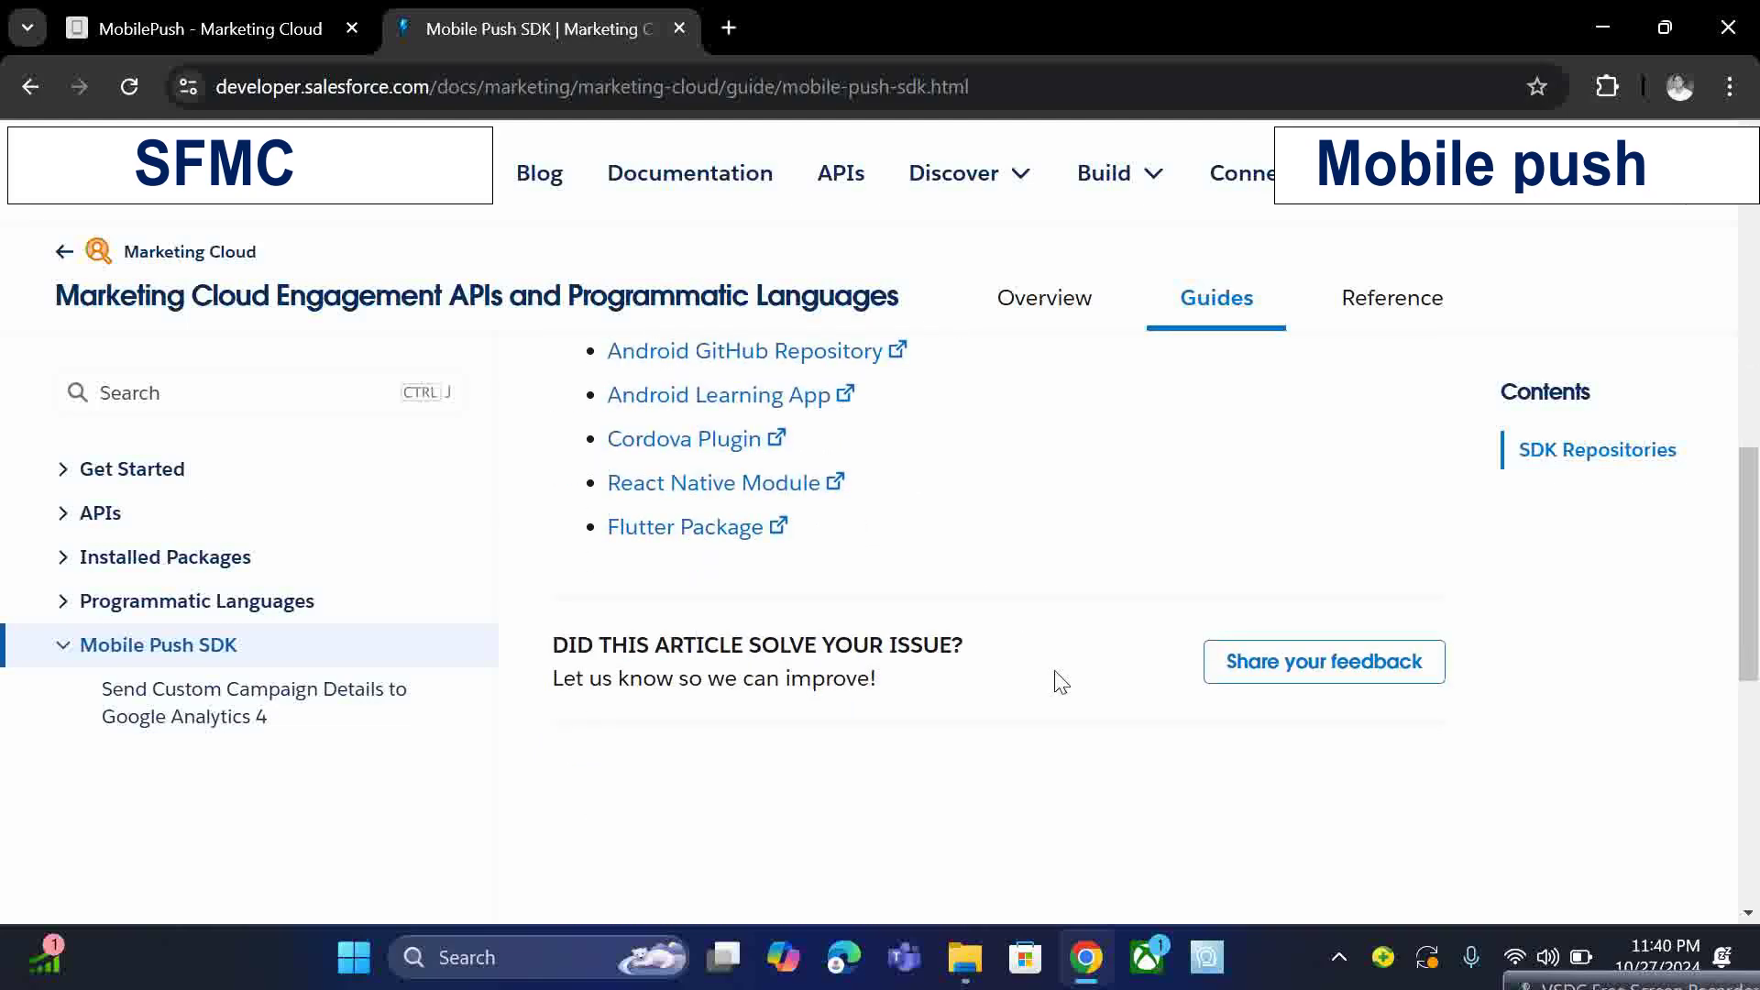
scroll(1060, 683, up, 6)
scroll(1061, 683, up, 4)
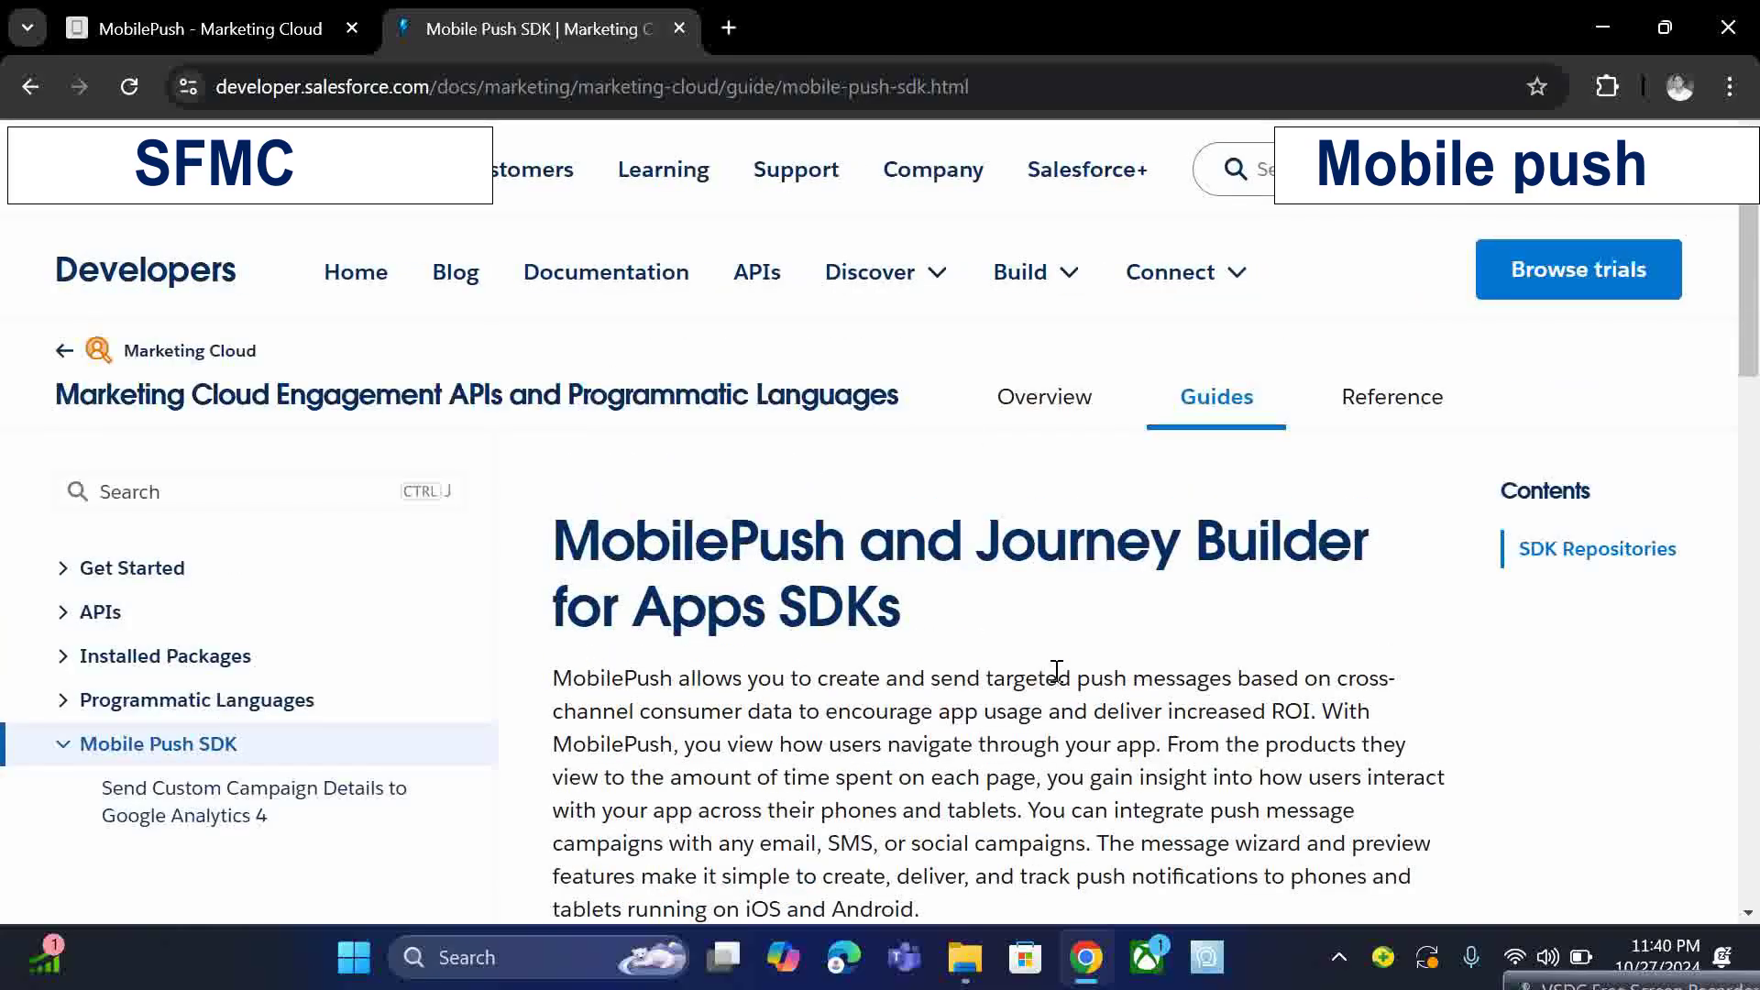
scroll(932, 713, down, 4)
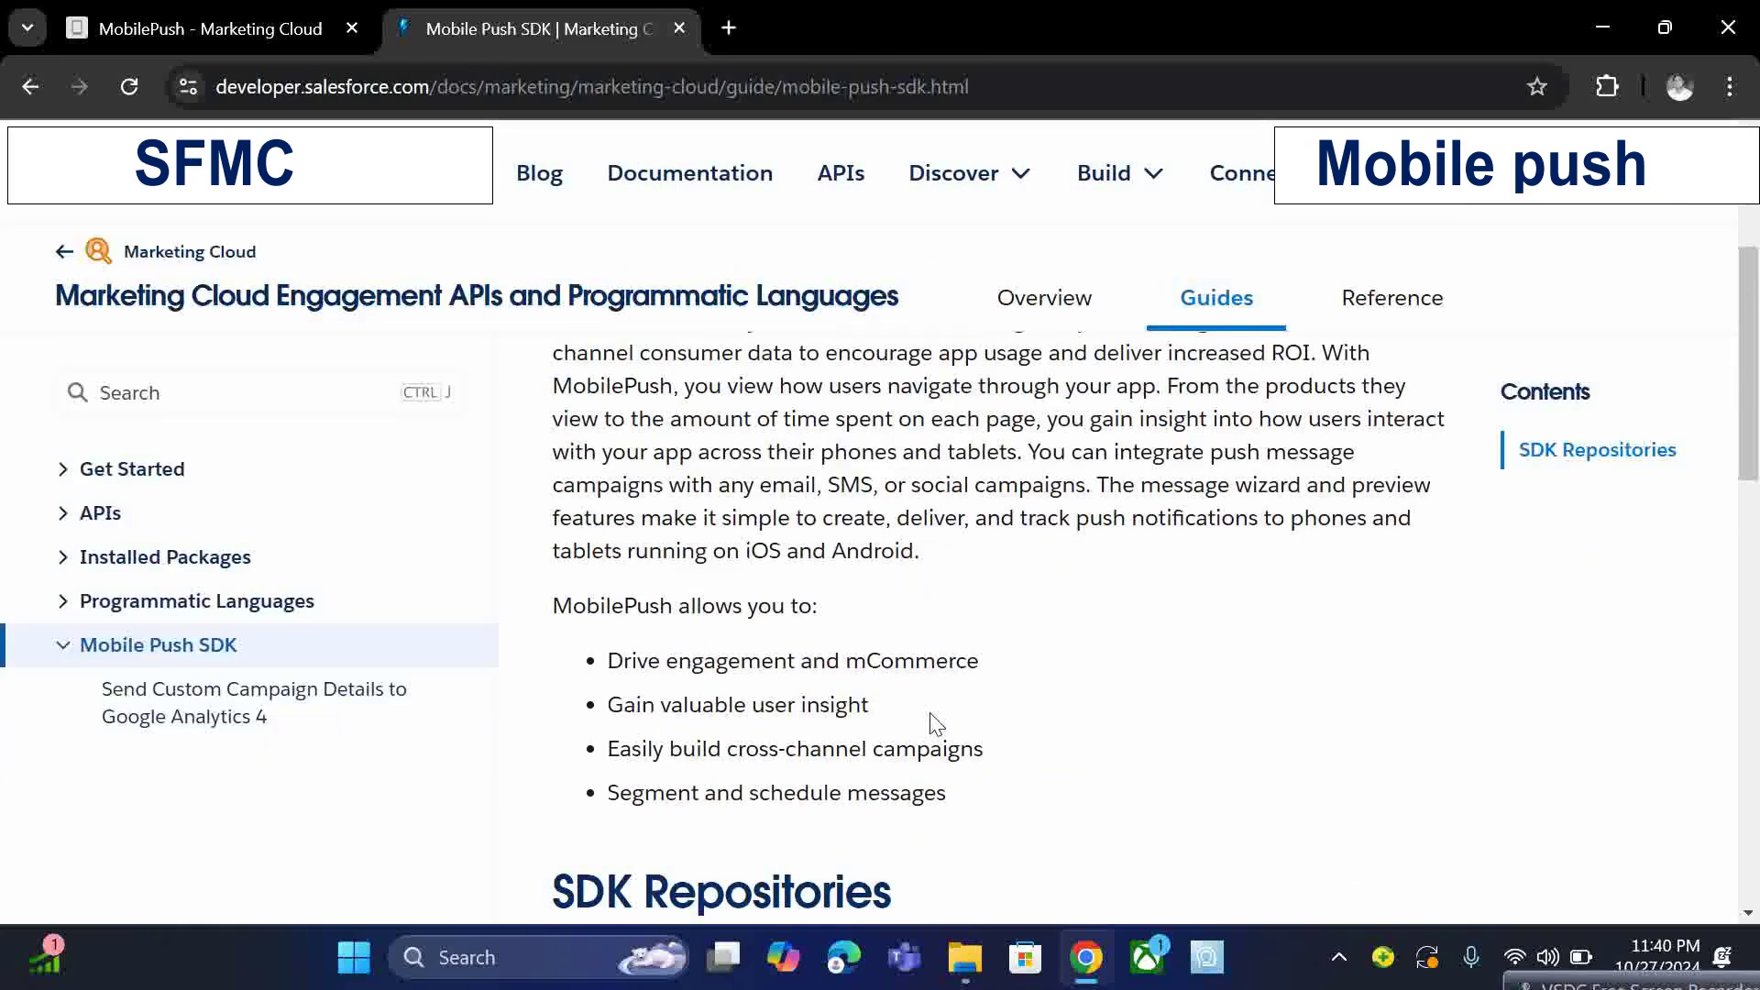
scroll(932, 713, up, 2)
scroll(933, 714, down, 2)
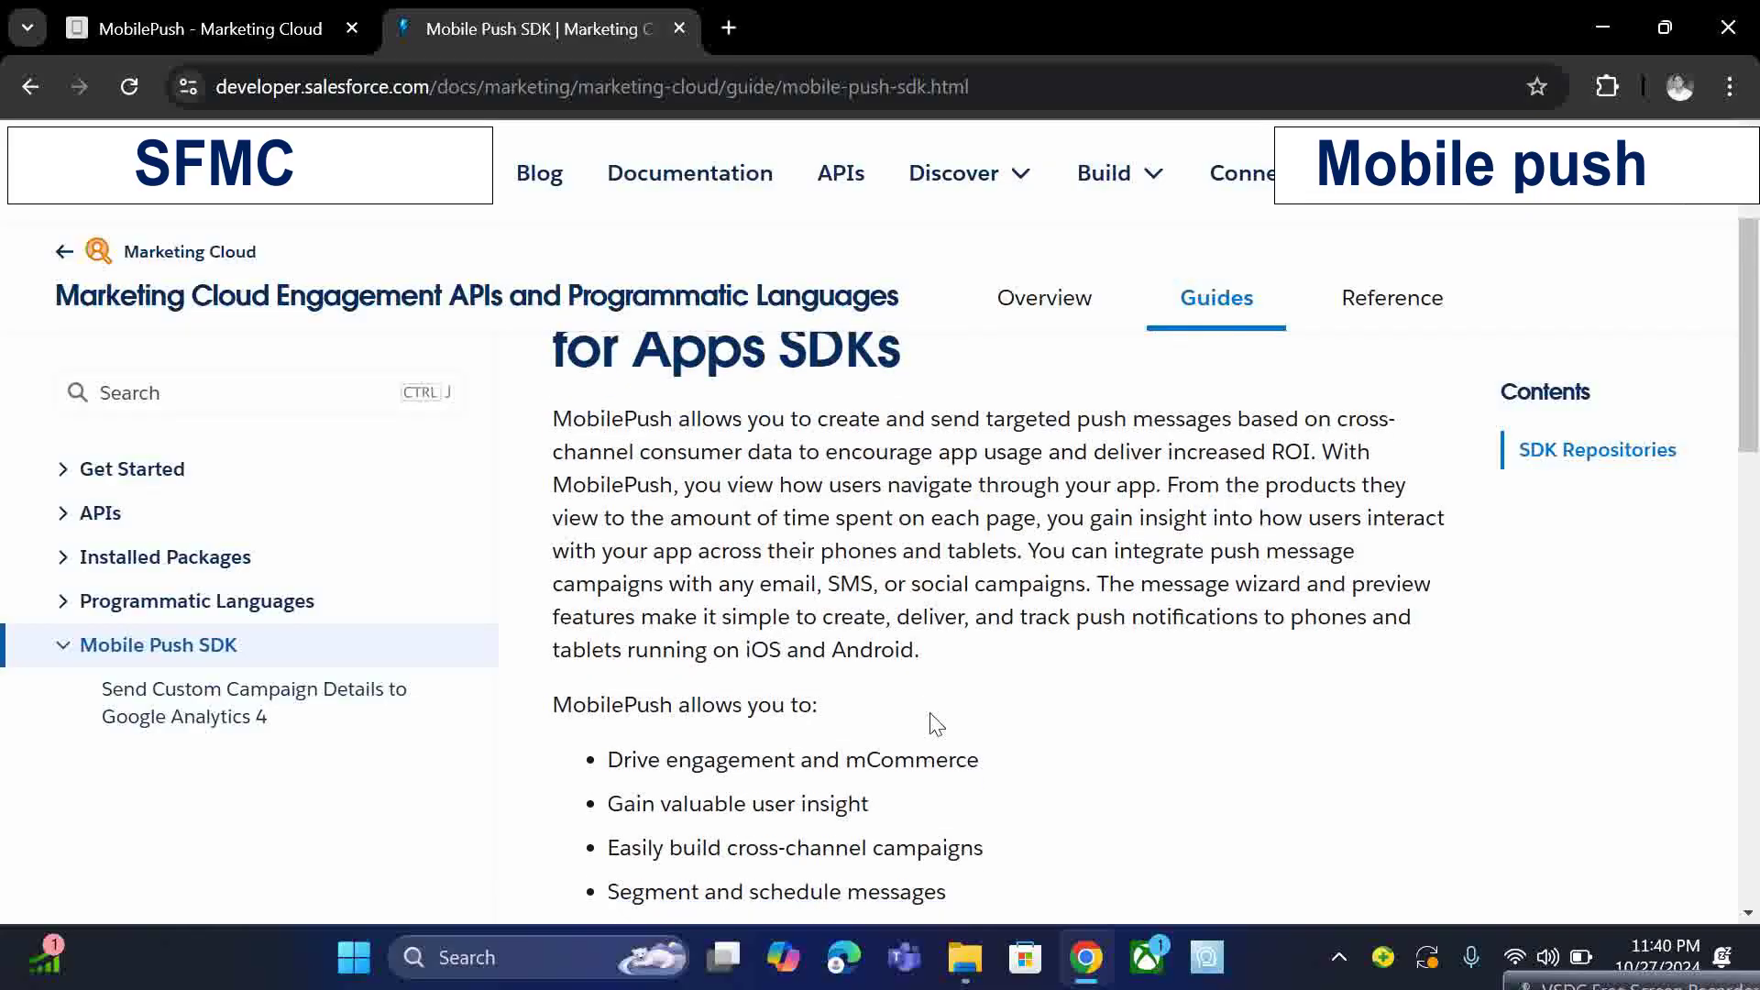
scroll(1048, 741, down, 2)
scroll(1049, 743, down, 4)
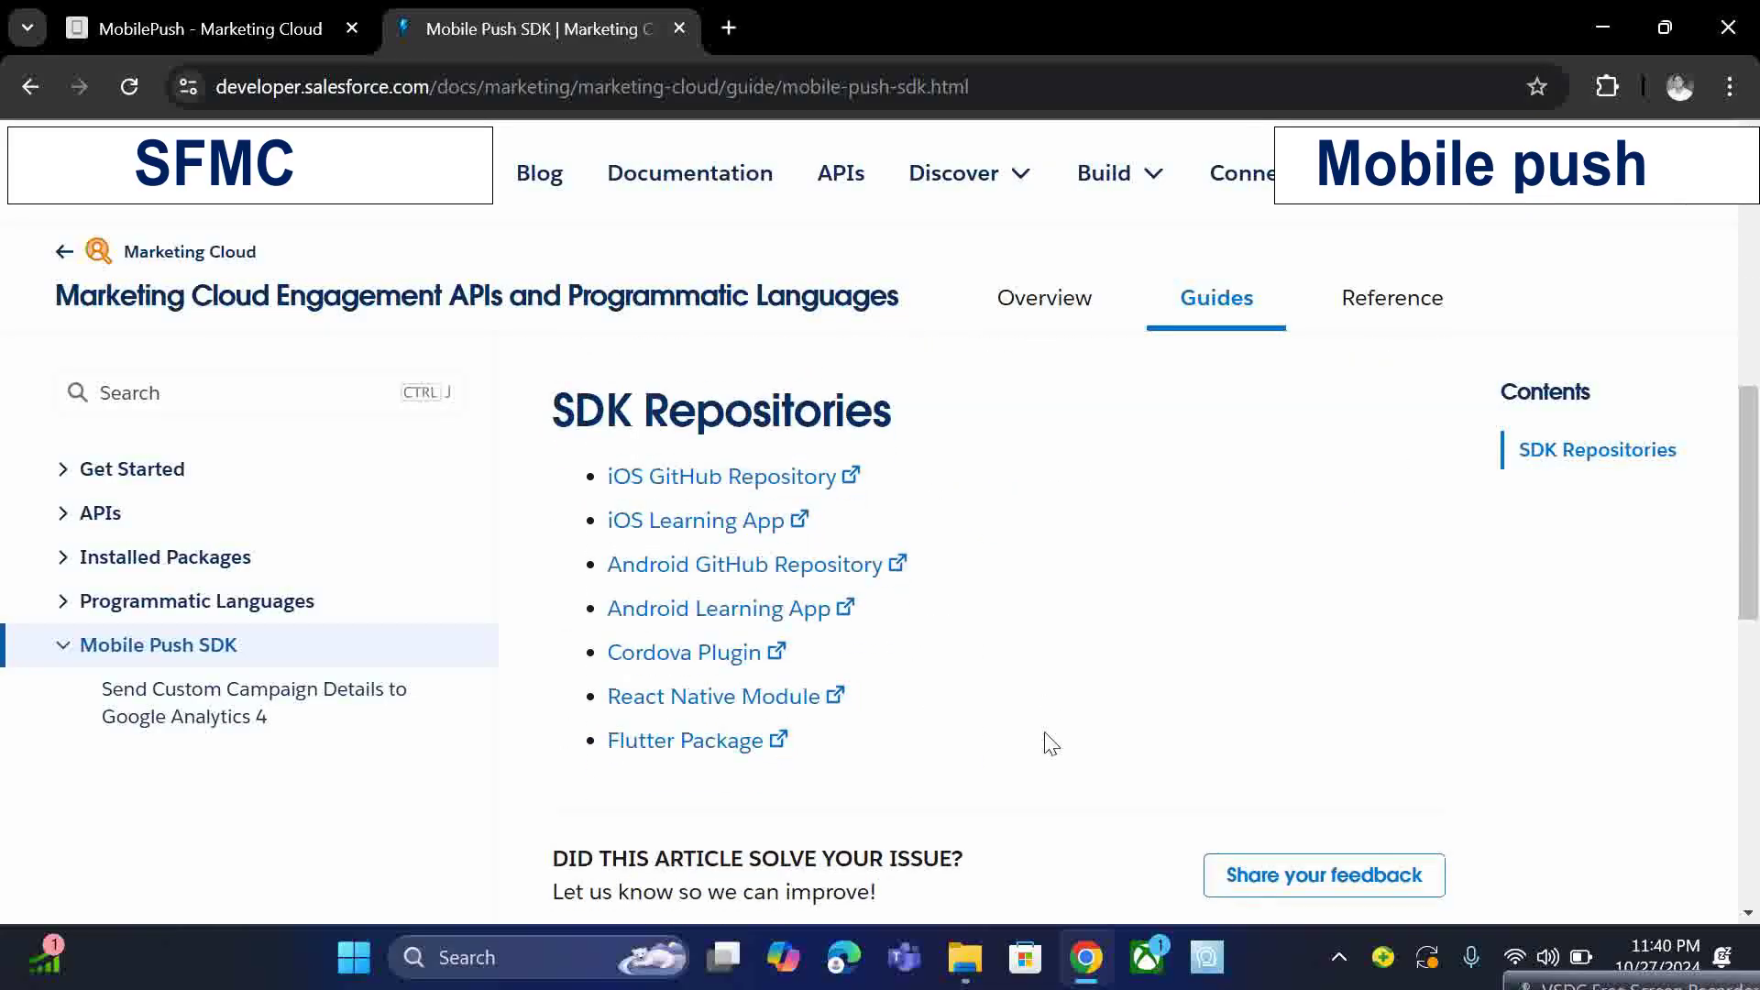
Step: Open the Android GitHub Repository from the guide's SDK Repositories and dismiss the notice about the moved documentation
click(678, 564)
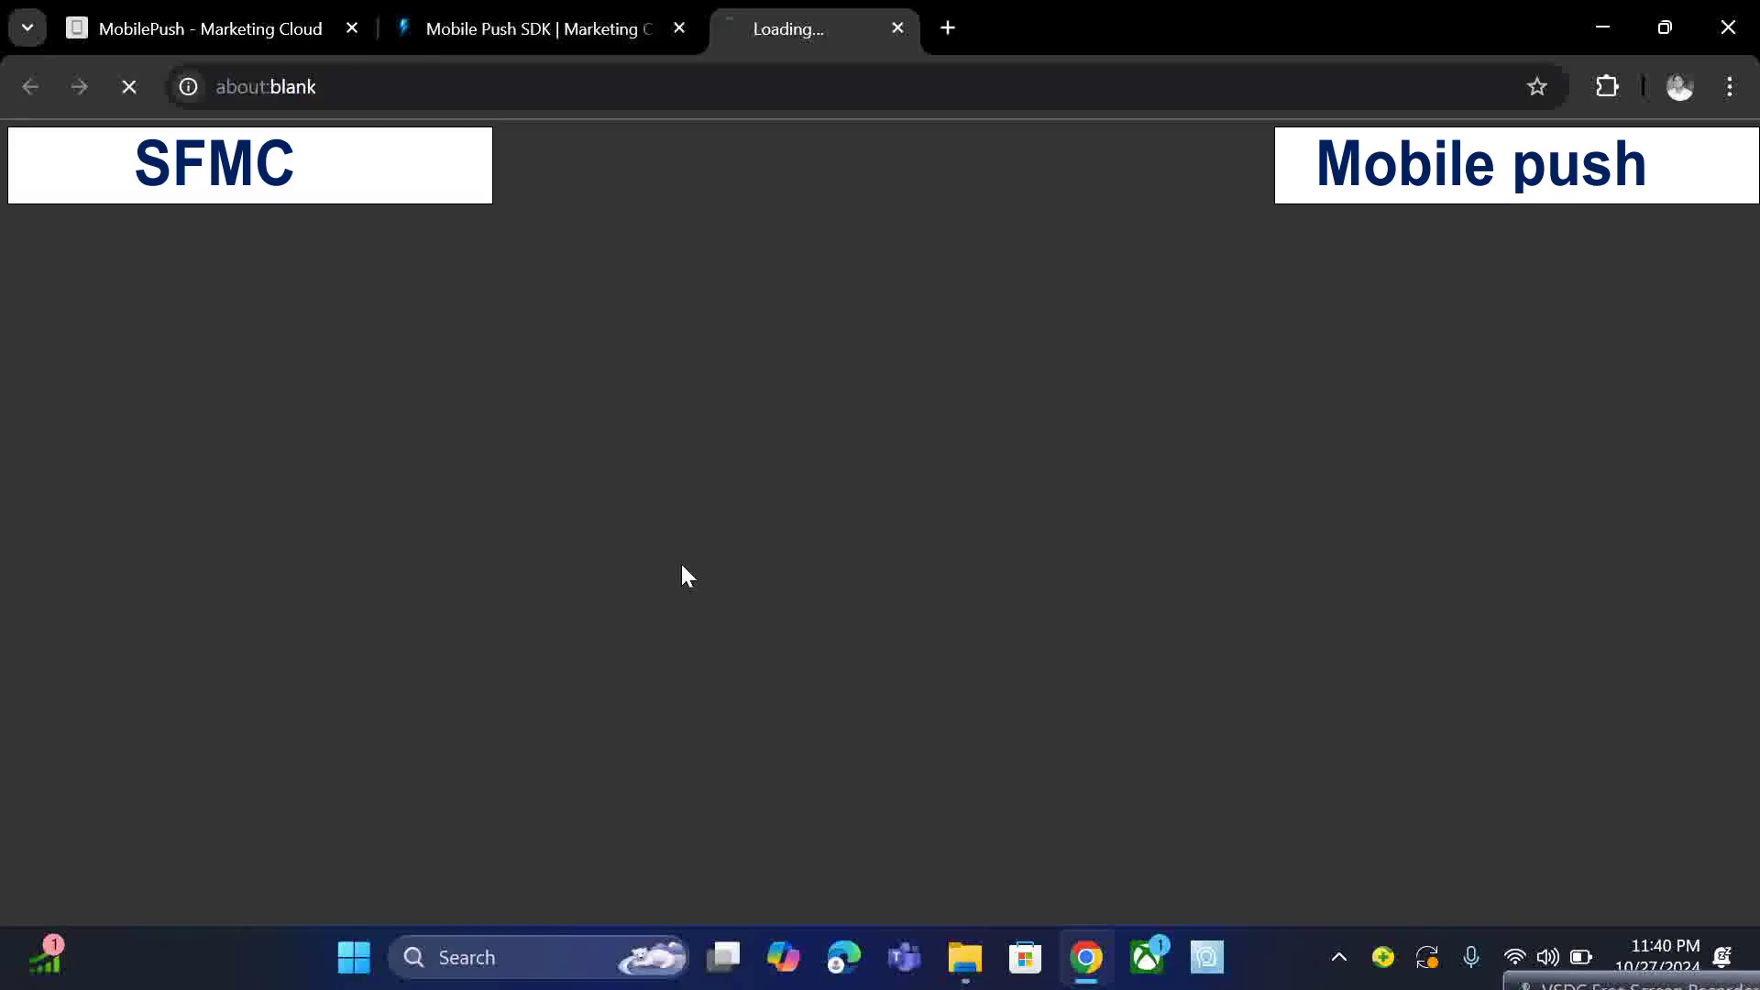
click(570, 11)
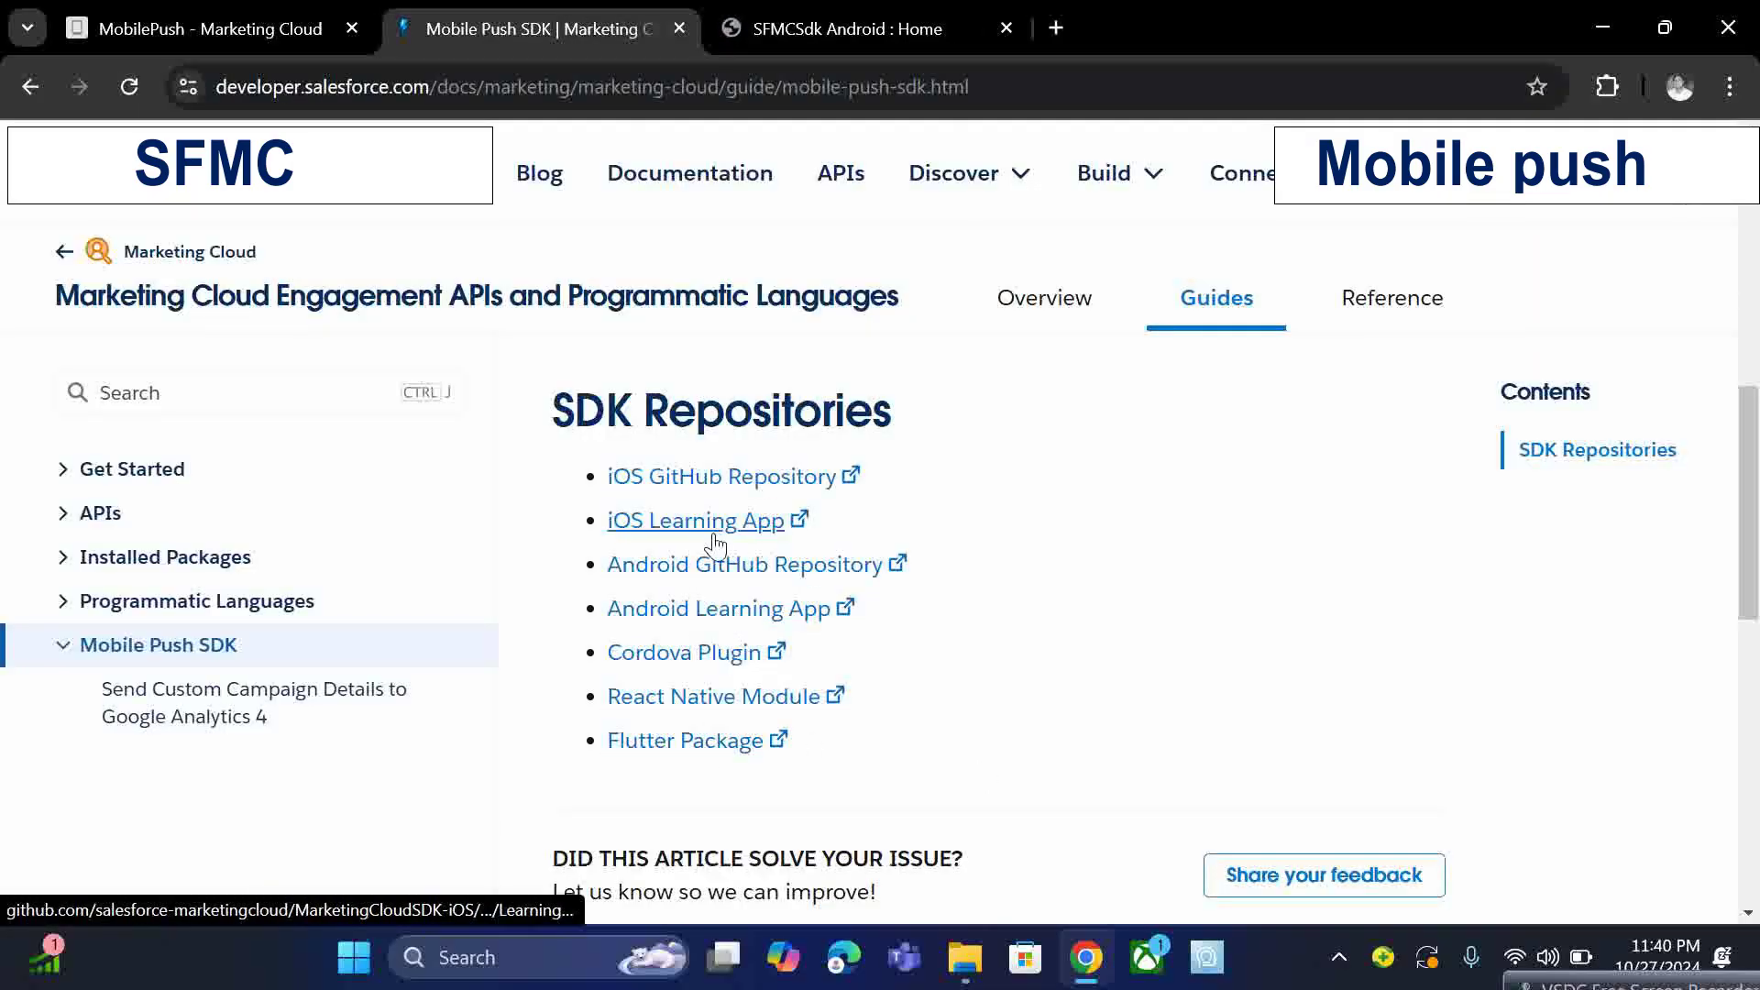
click(862, 19)
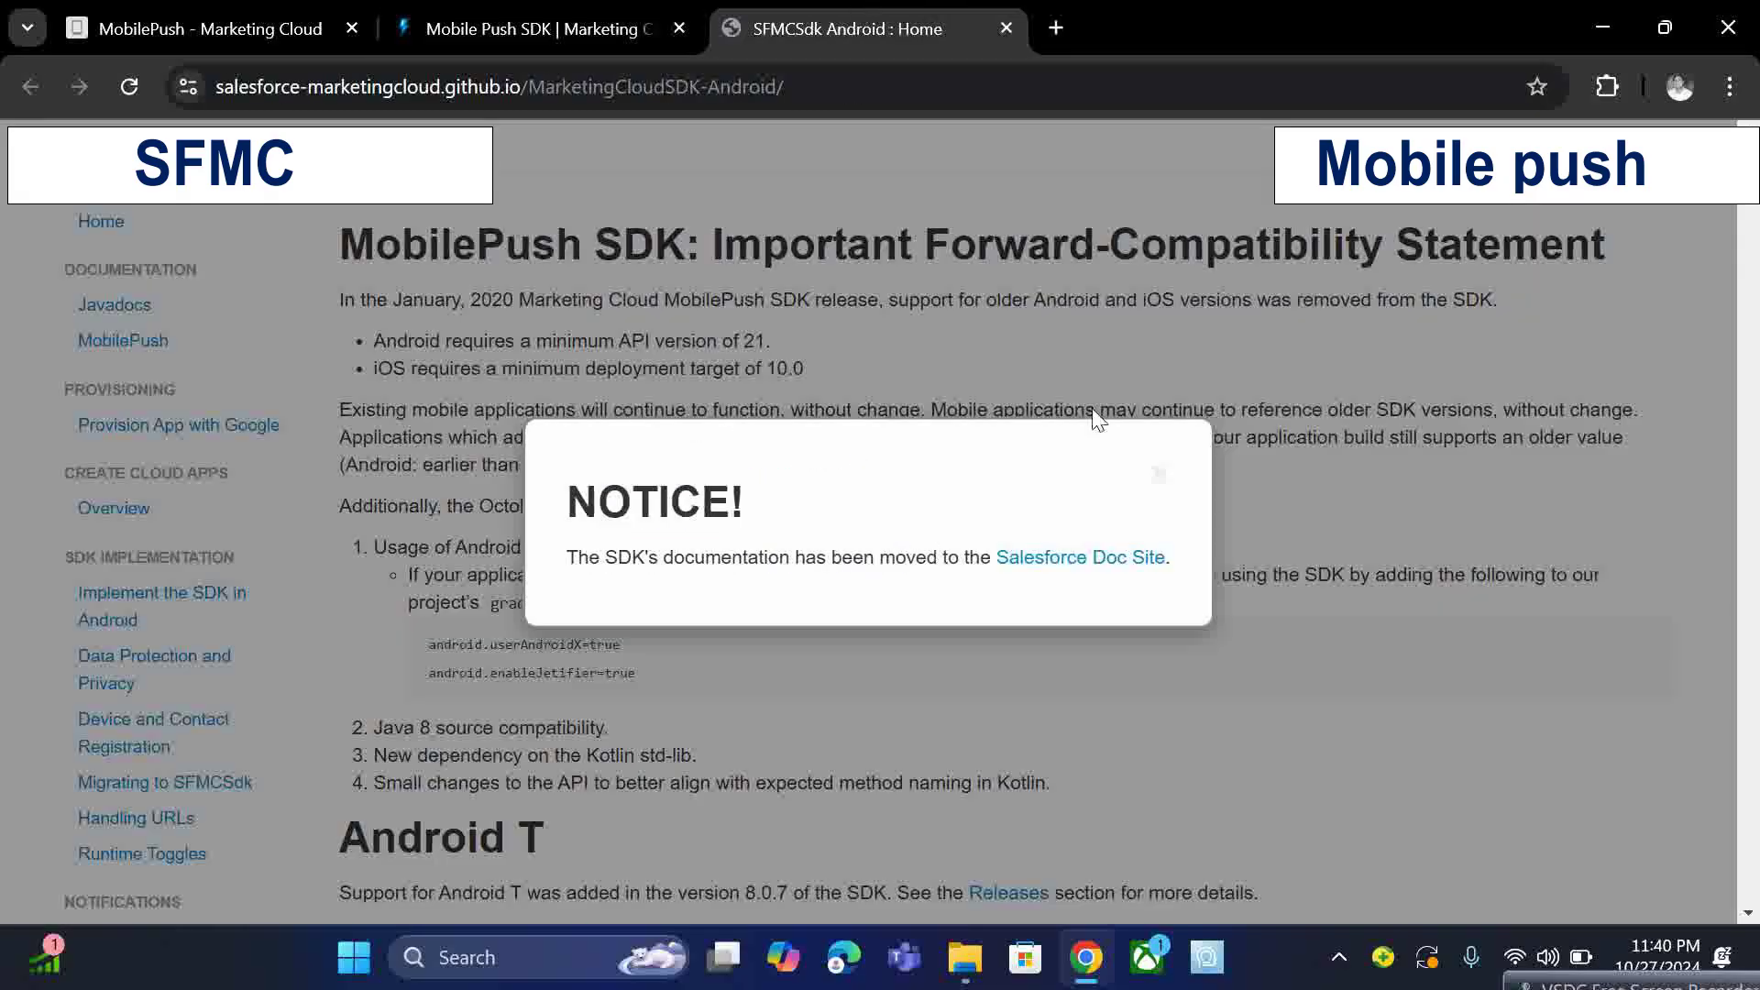
click(1216, 425)
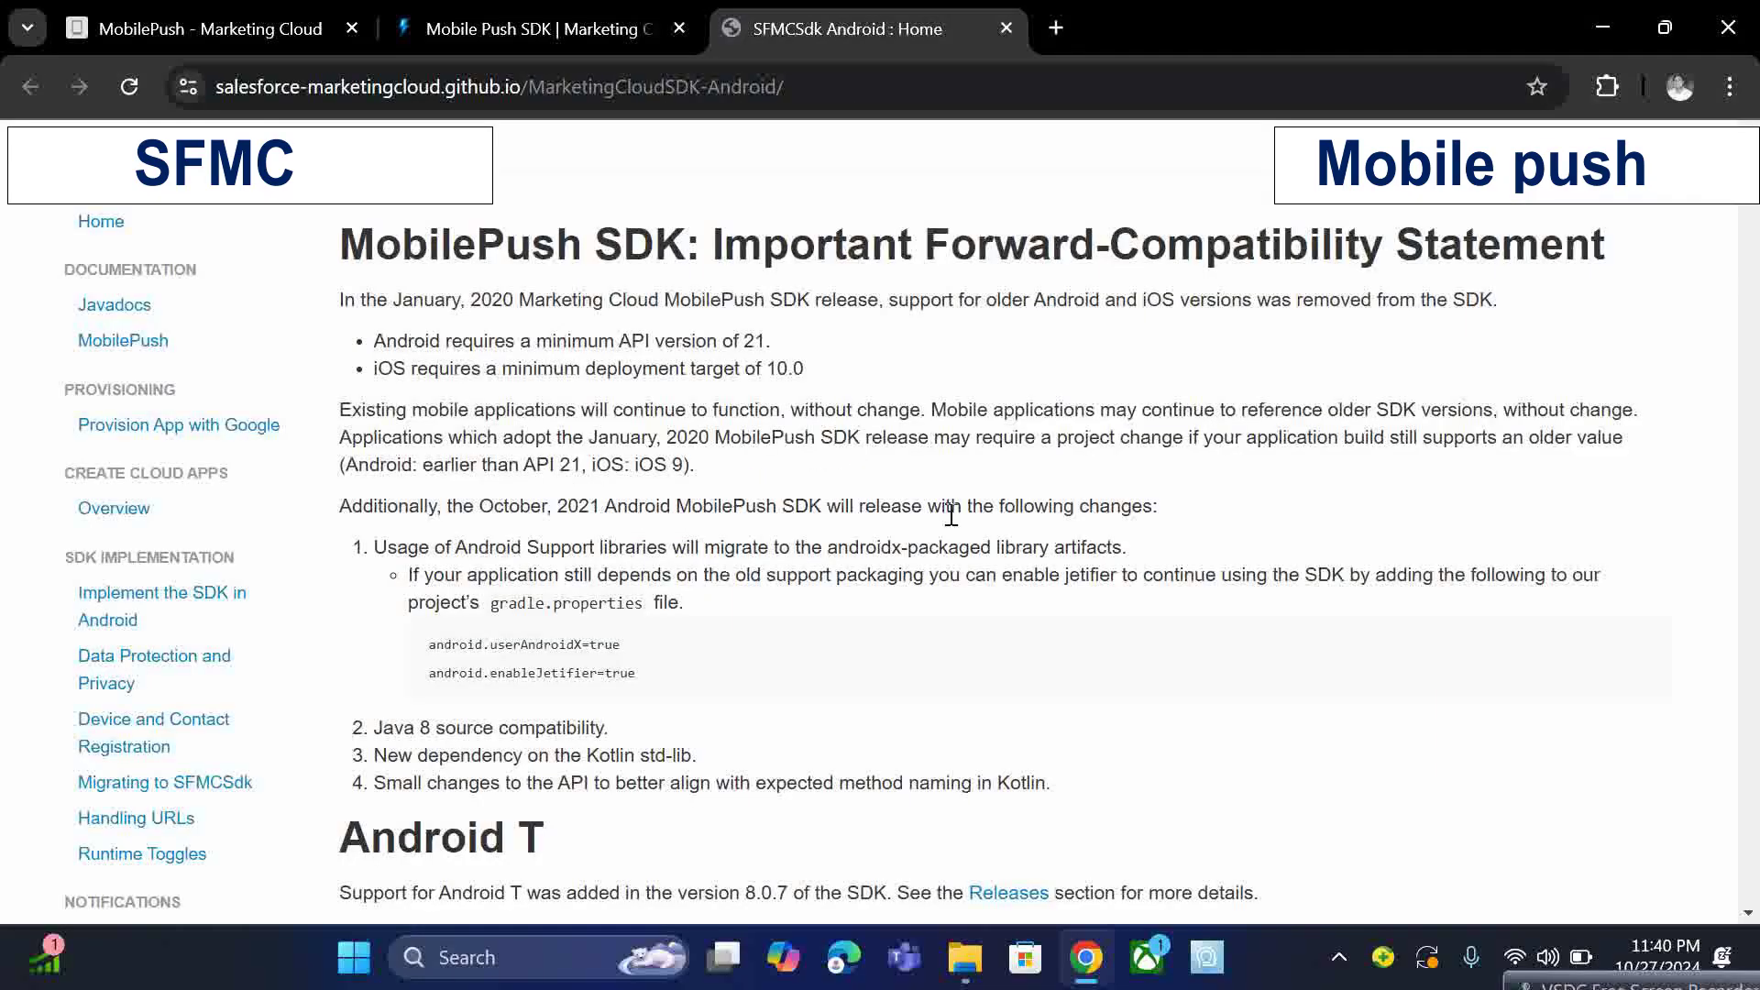
Step: Look over the Android SDK home page's Get Started instructions and its release notes by version
scroll(948, 517, down, 7)
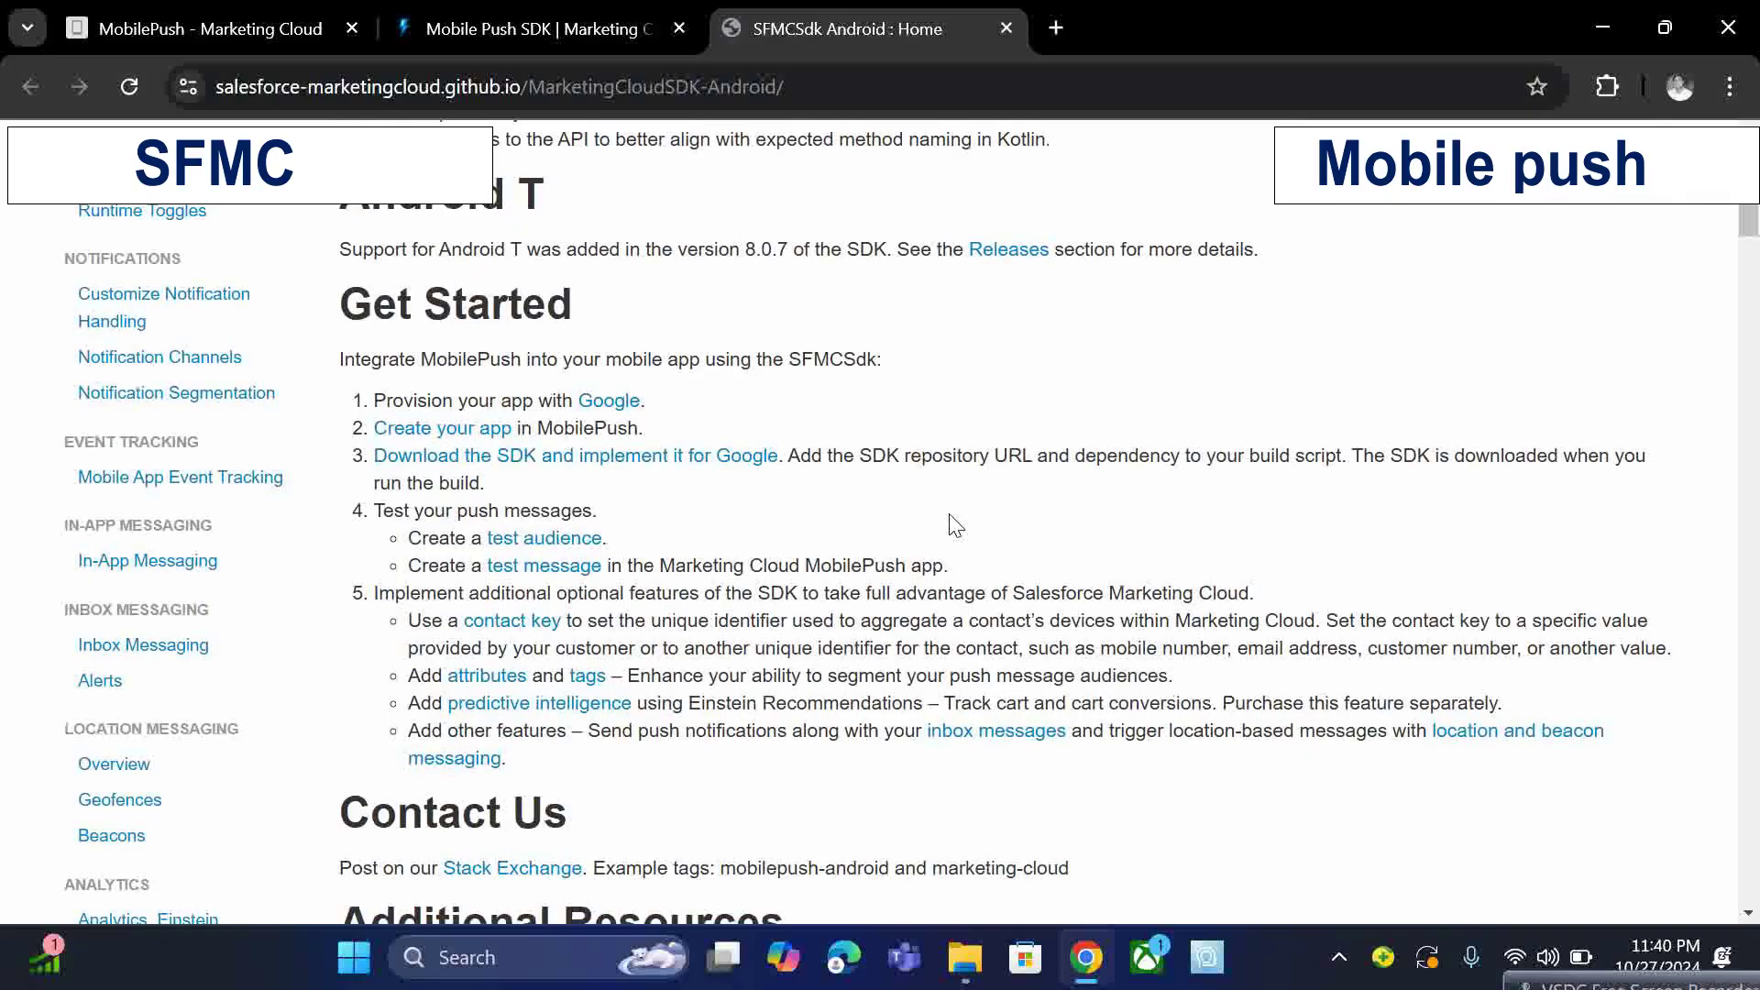
scroll(949, 518, down, 1)
scroll(949, 518, up, 2)
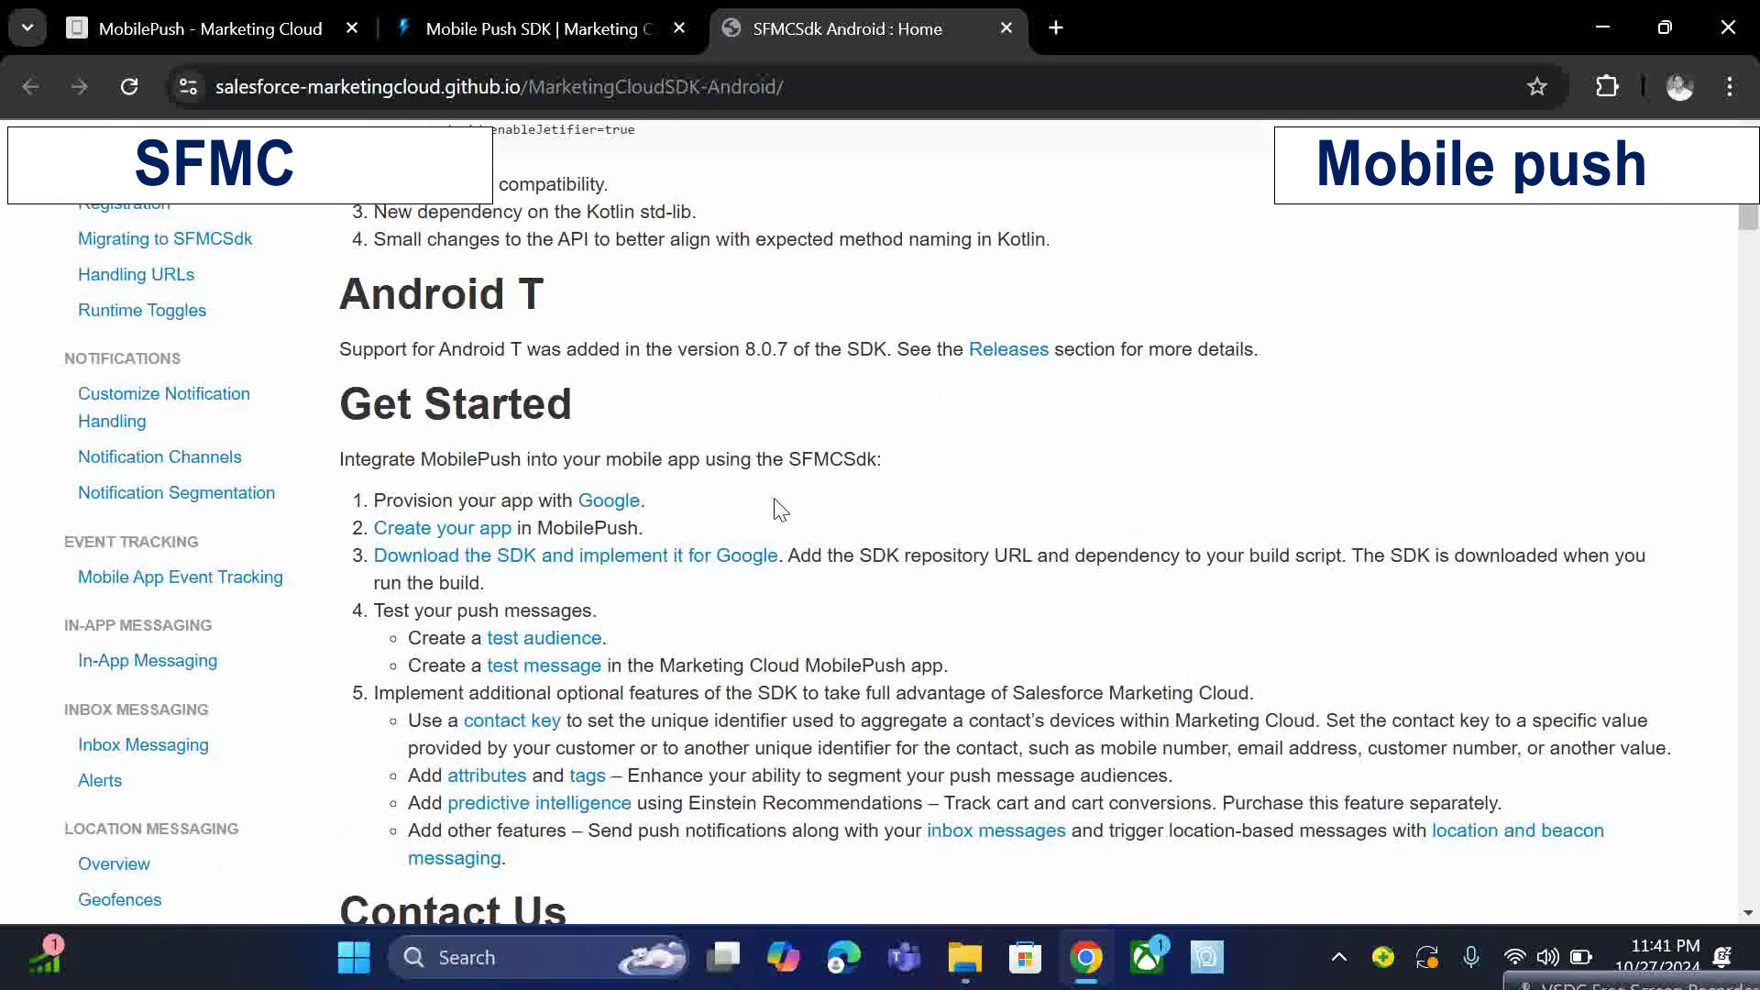
scroll(779, 509, down, 20)
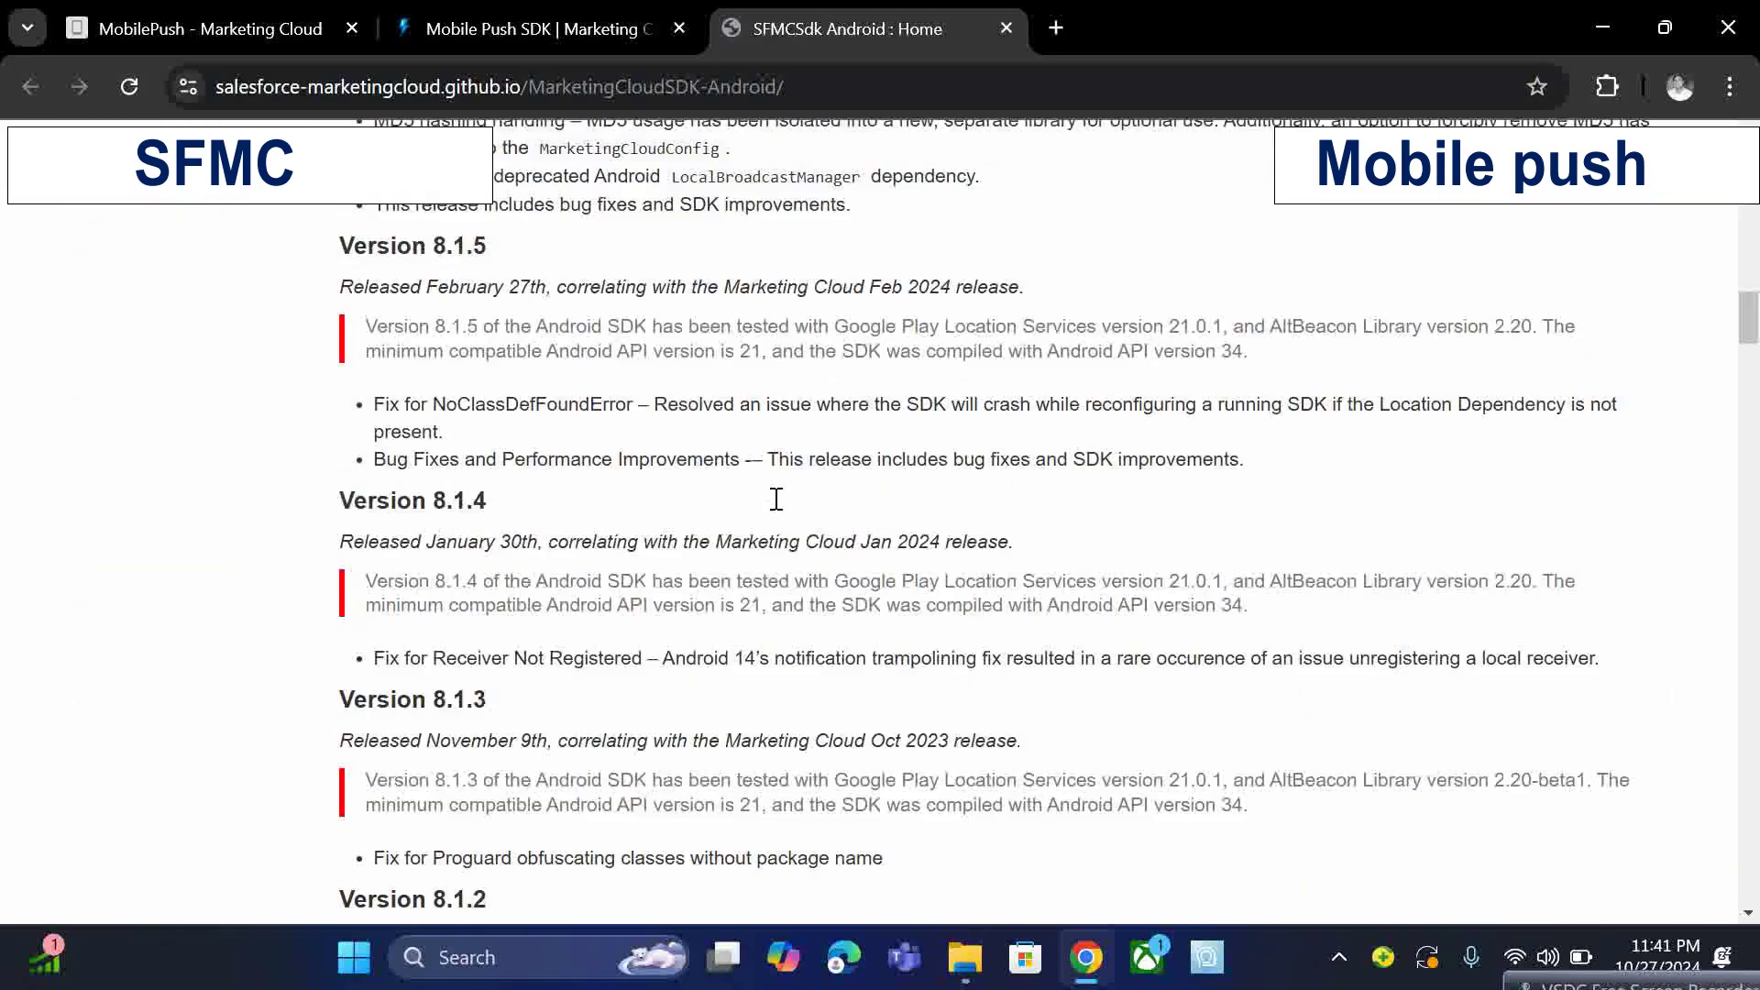
scroll(776, 500, down, 20)
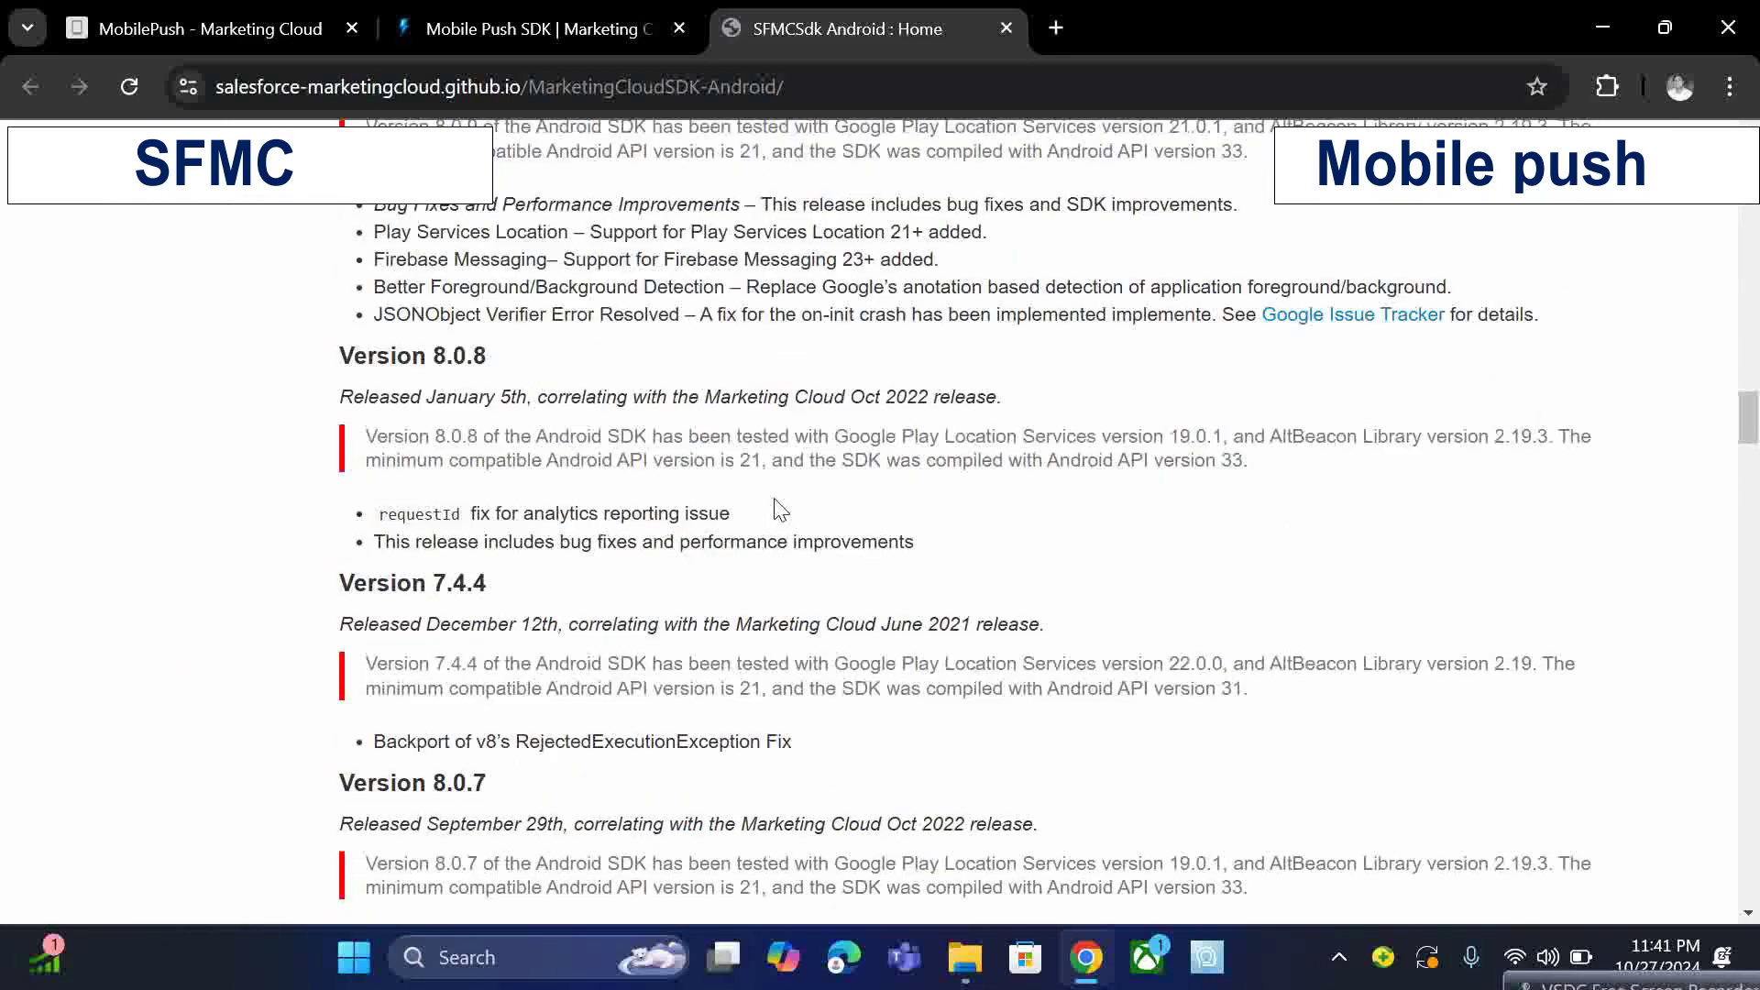
scroll(779, 509, down, 20)
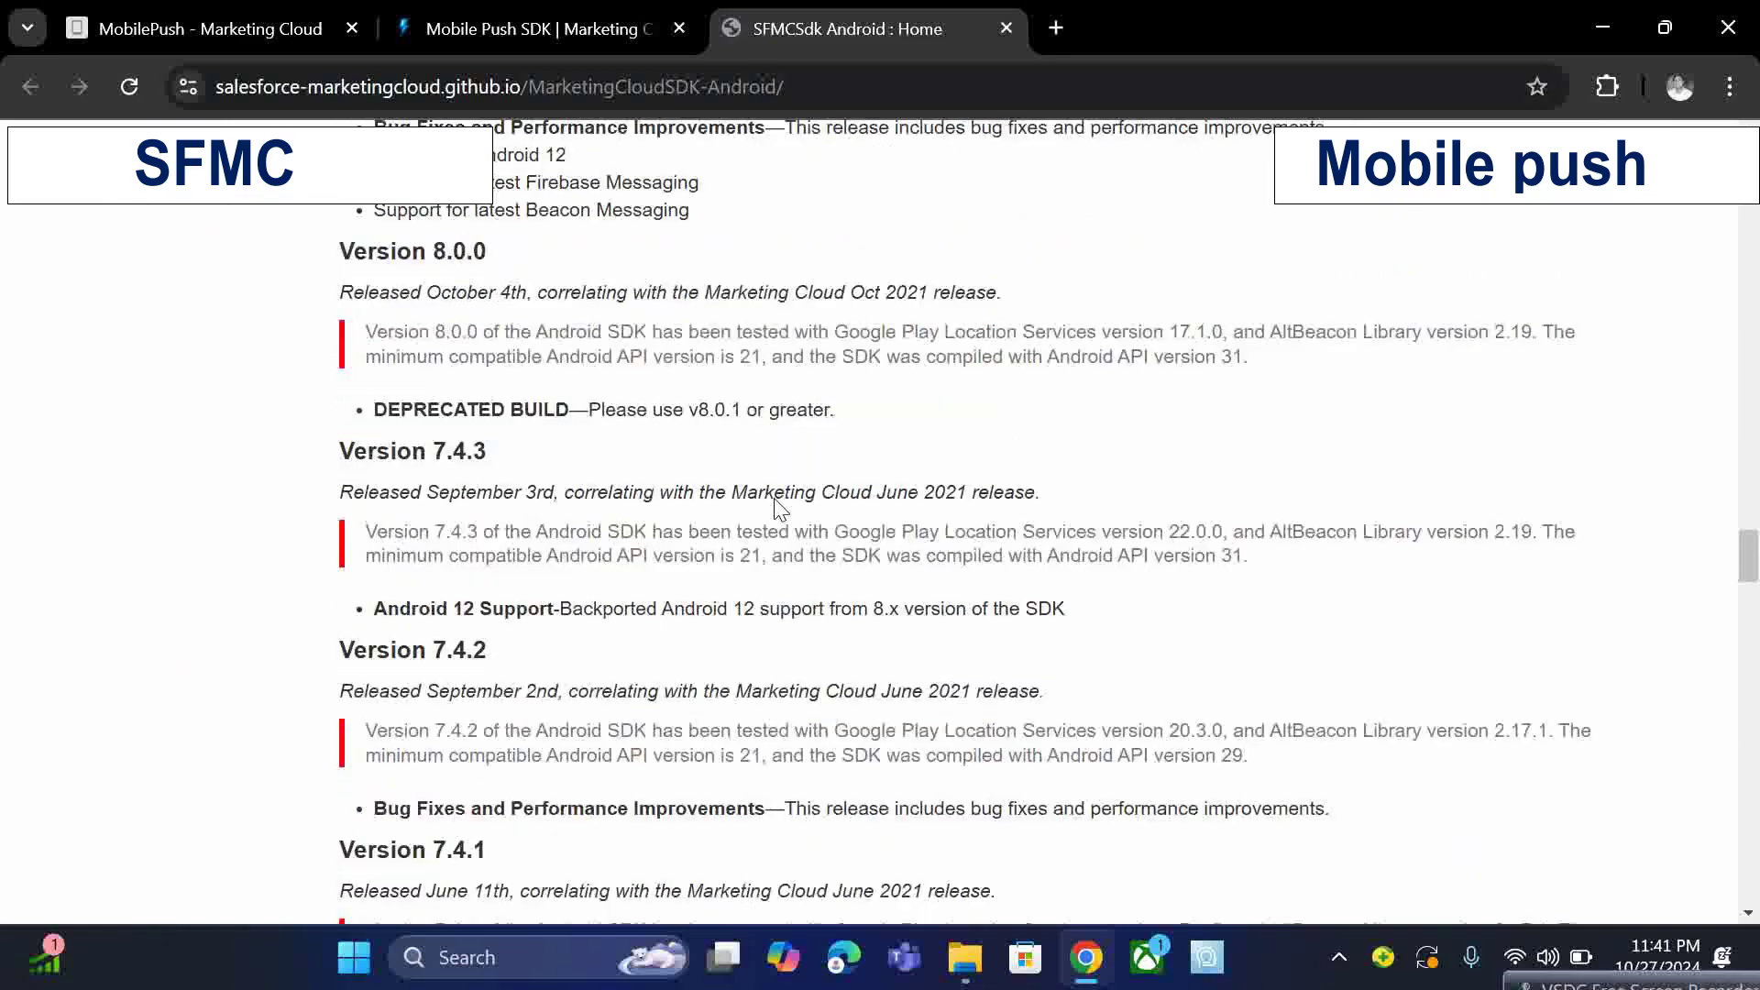
scroll(776, 507, down, 12)
scroll(775, 507, up, 20)
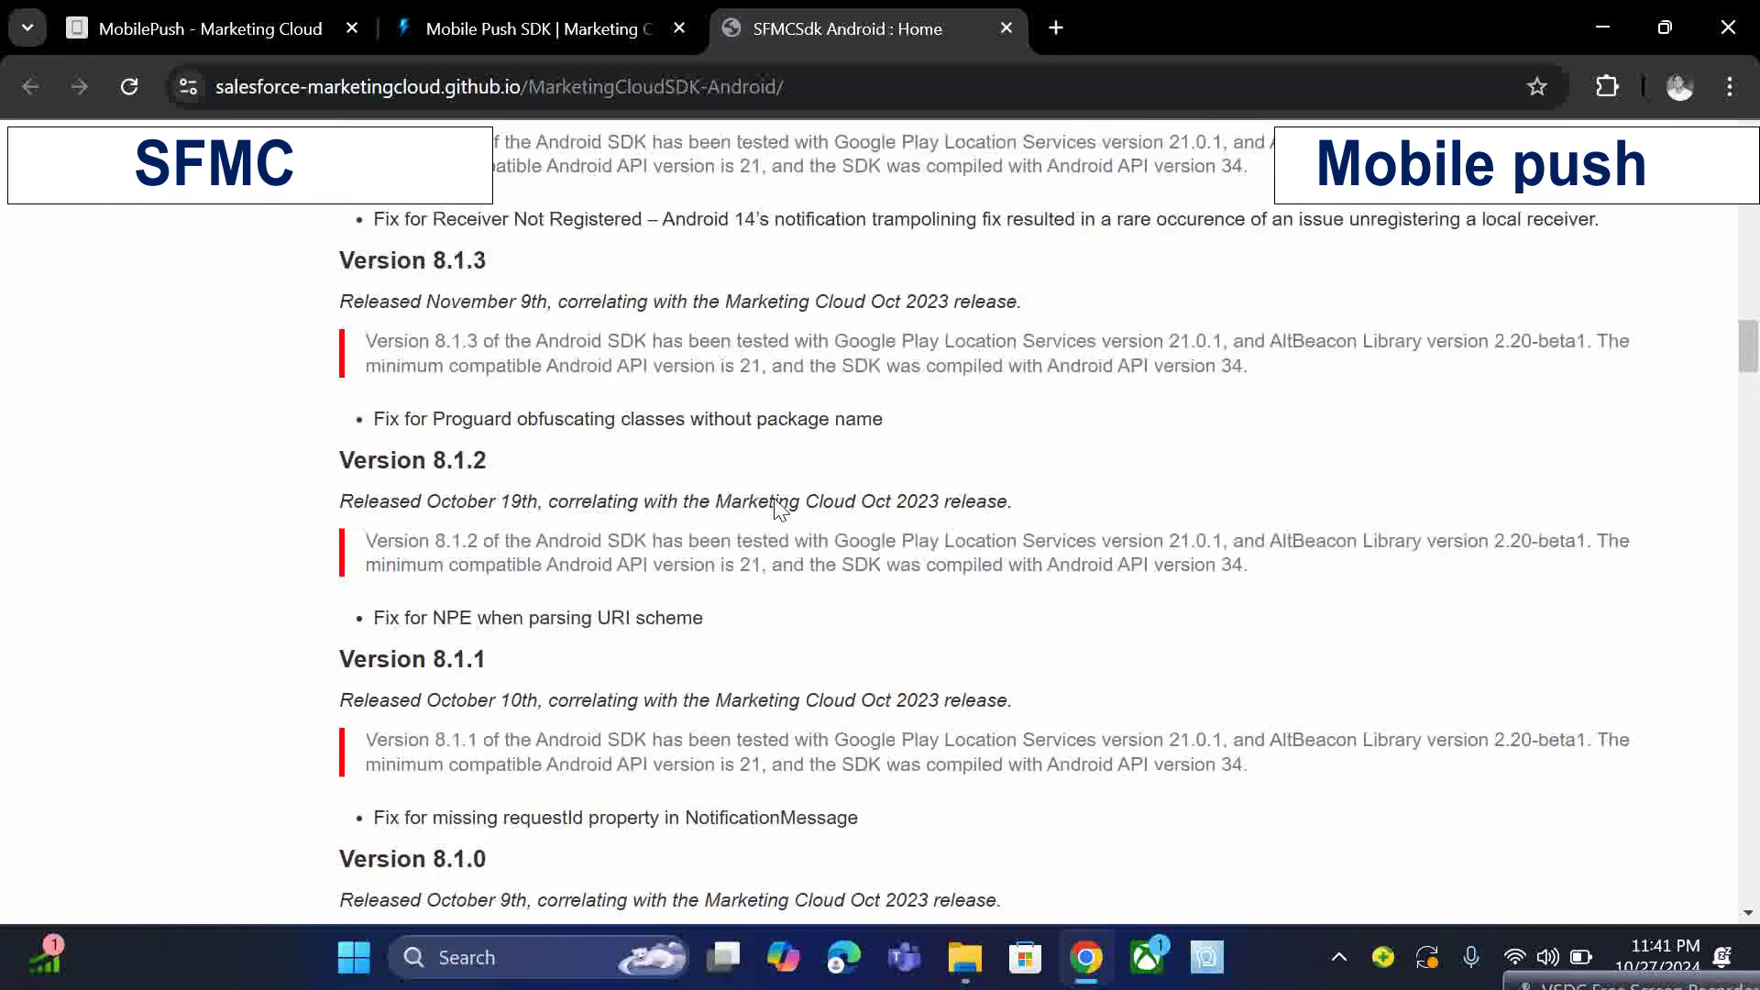
scroll(776, 507, up, 20)
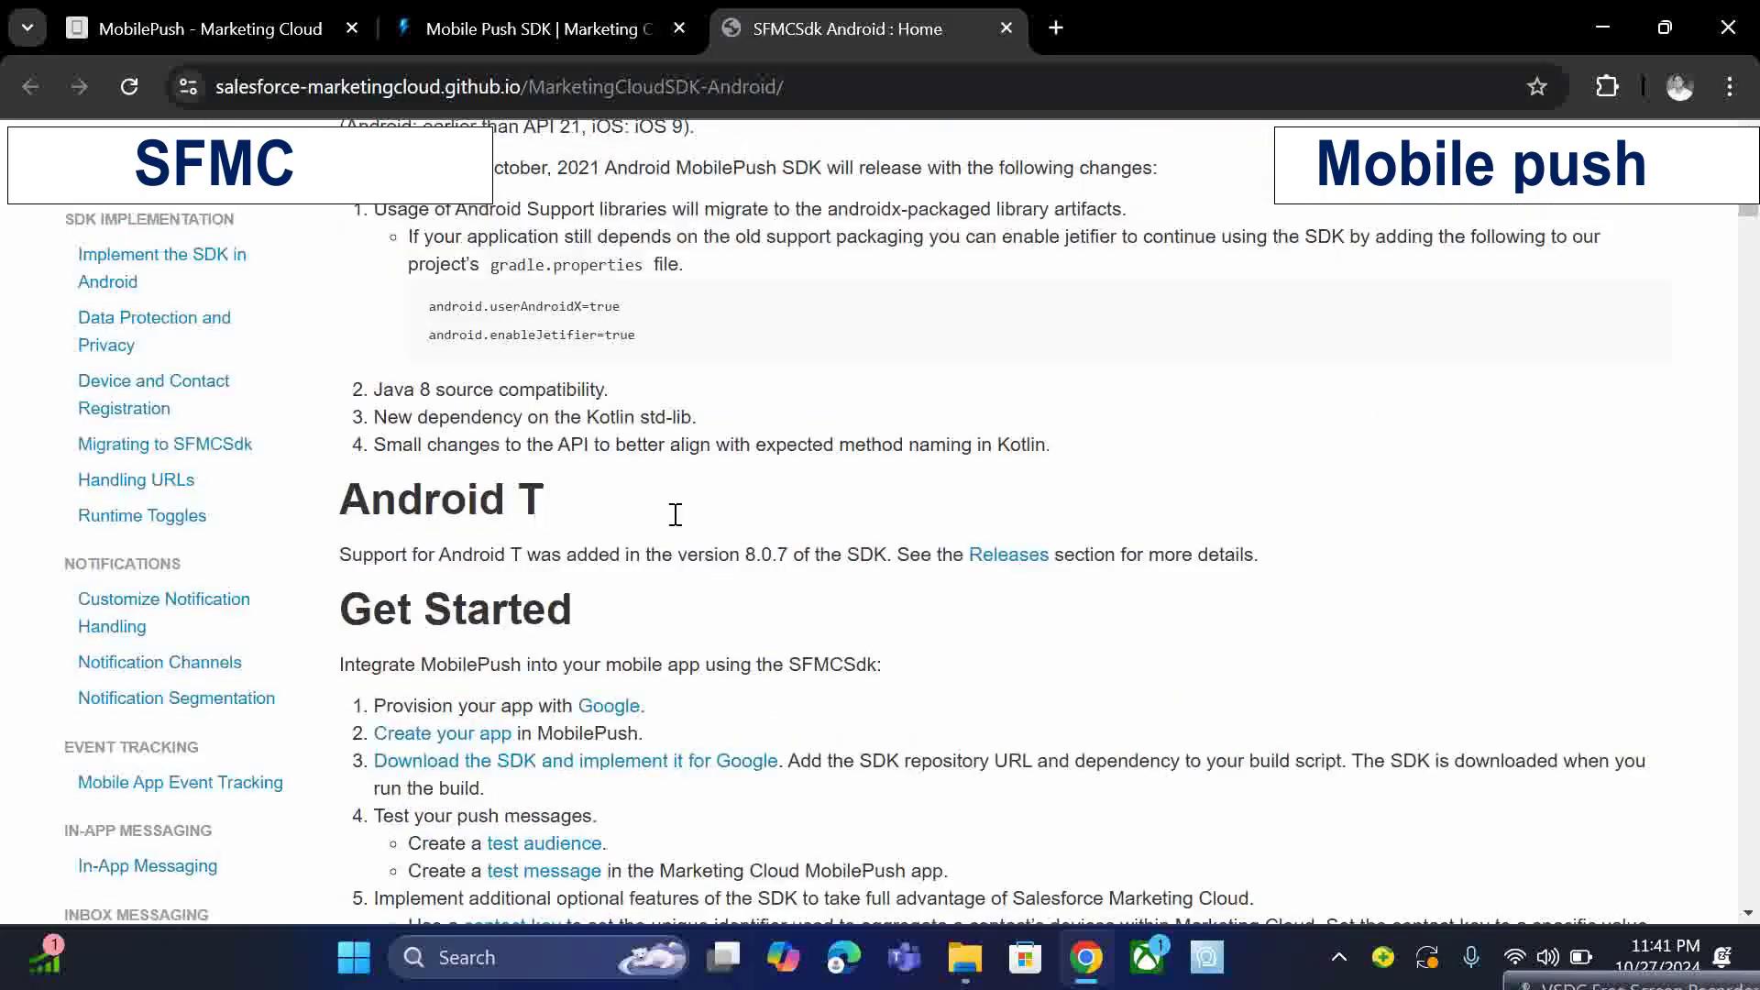
Step: Open the documentation page on implementing the SDK in Android and dismiss its notice
scroll(676, 515, up, 4)
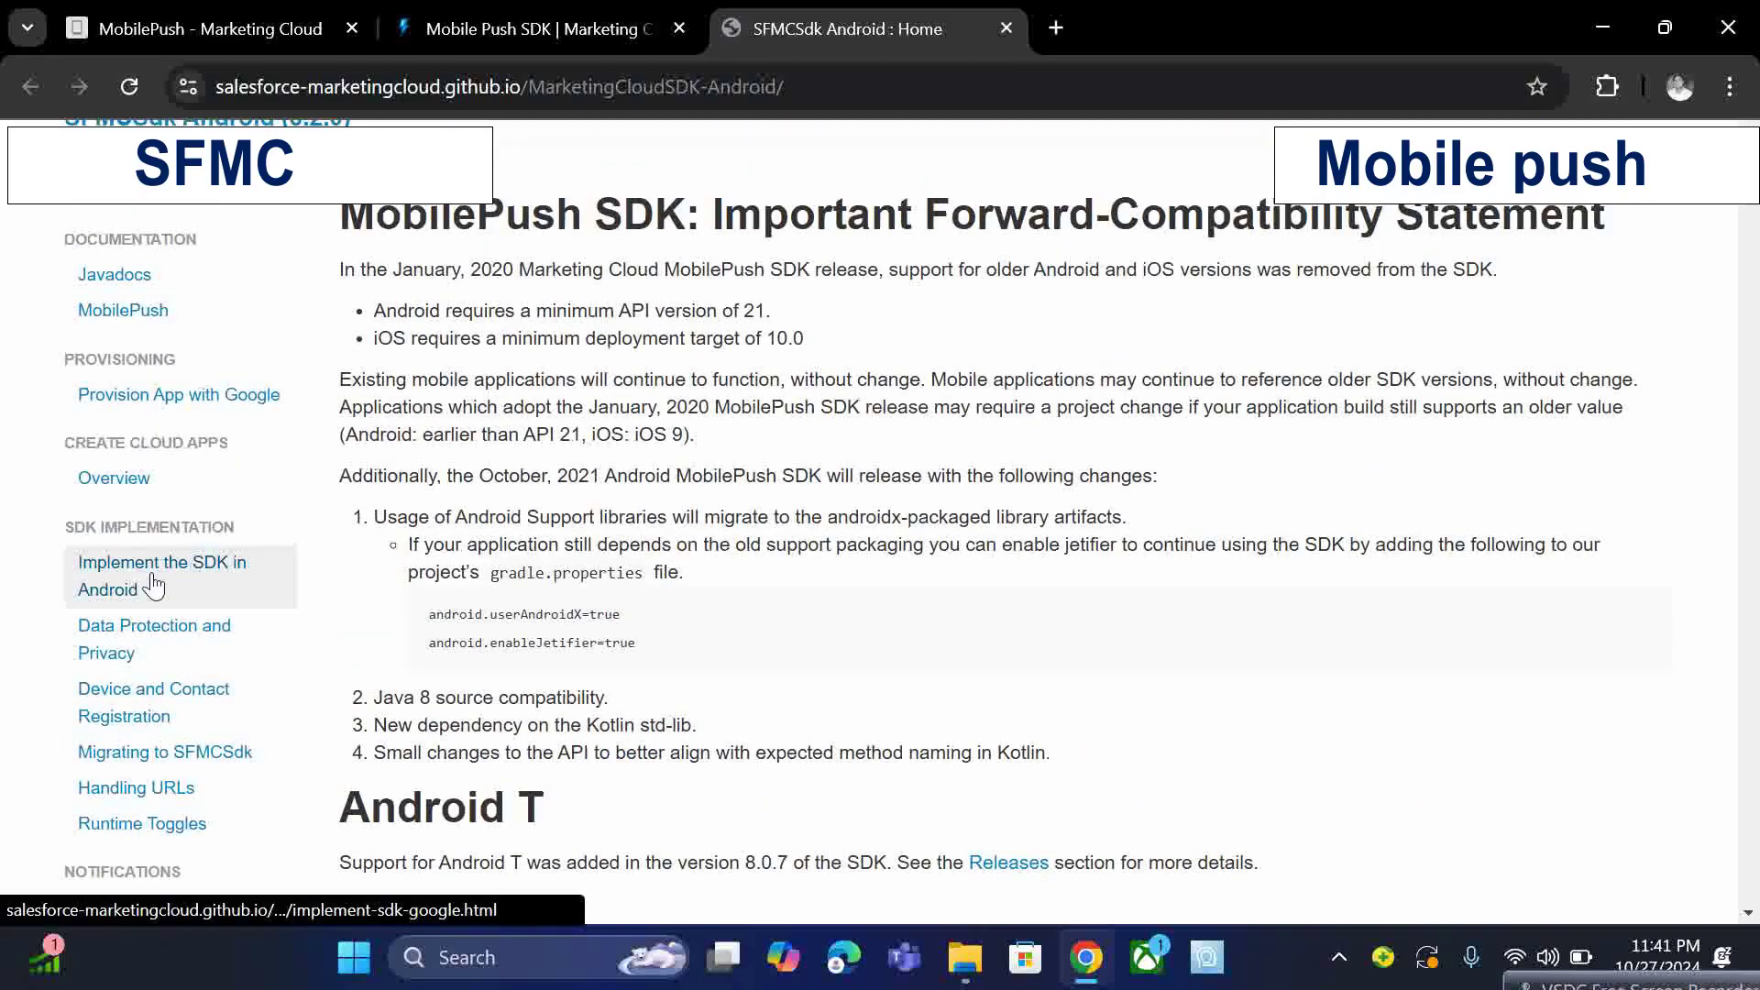
click(166, 591)
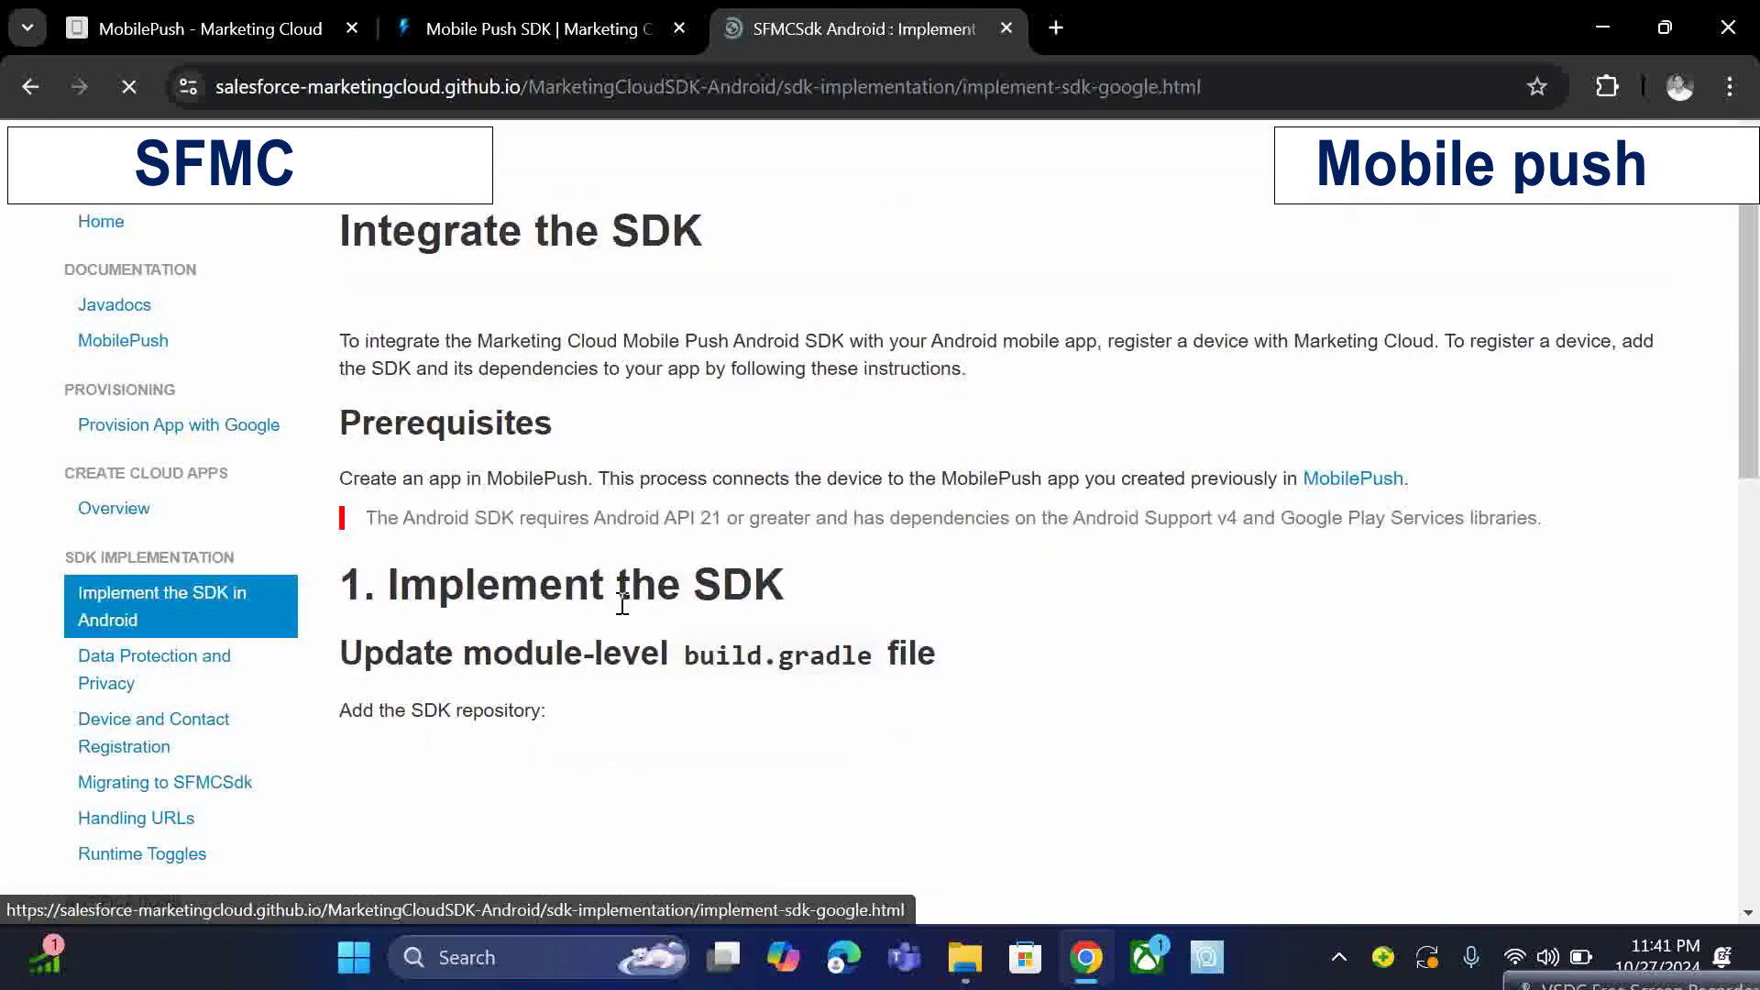
scroll(876, 614, down, 2)
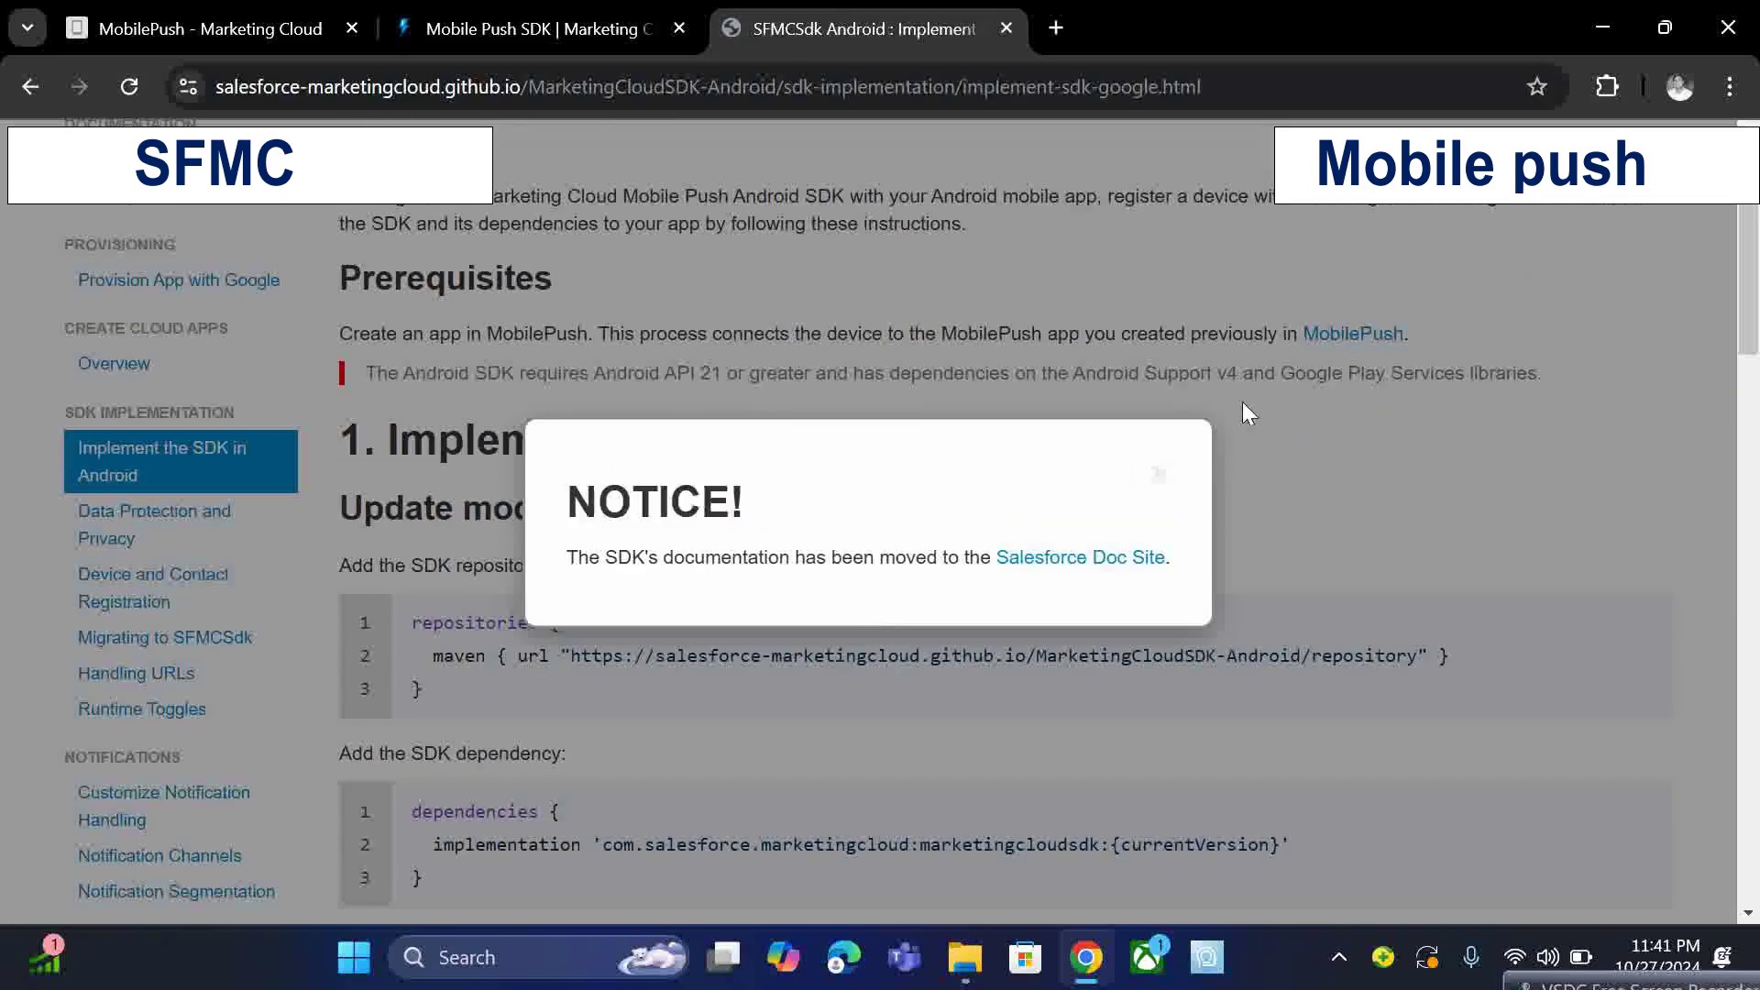
click(1247, 412)
Step: Review the SDK integration instructions from the build.gradle update and Firebase setup to initialization, notification permission and the test push
scroll(949, 532, down, 3)
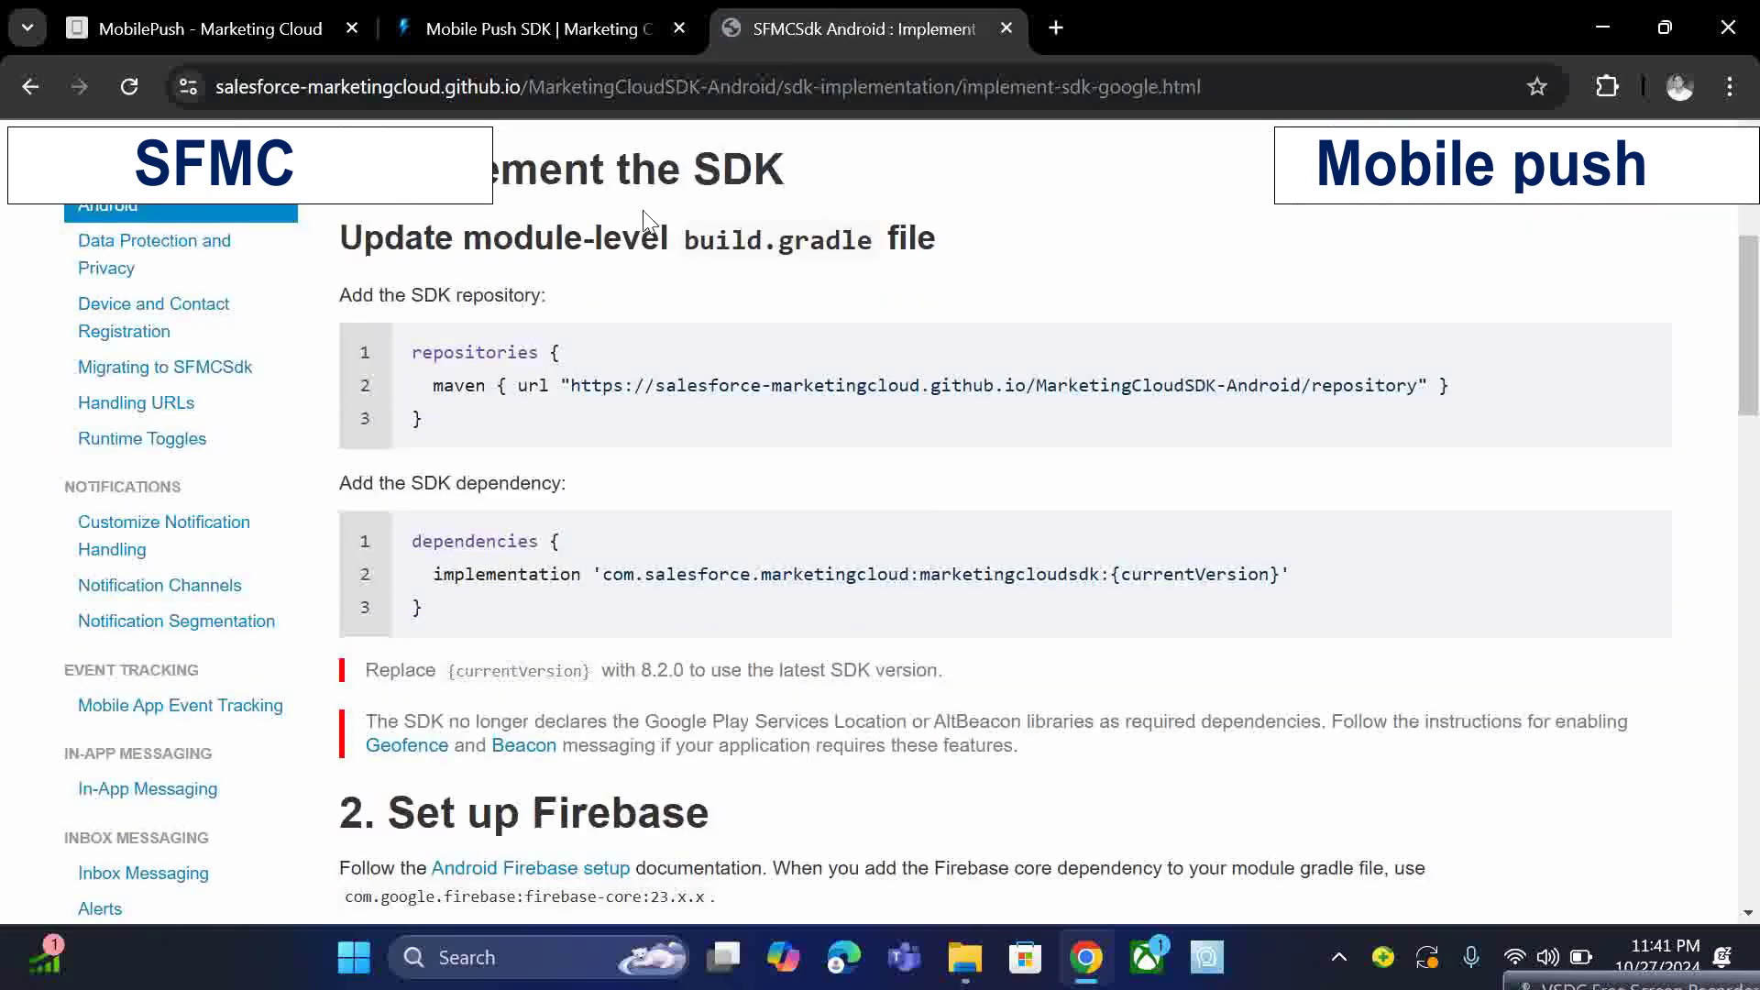
scroll(911, 518, down, 5)
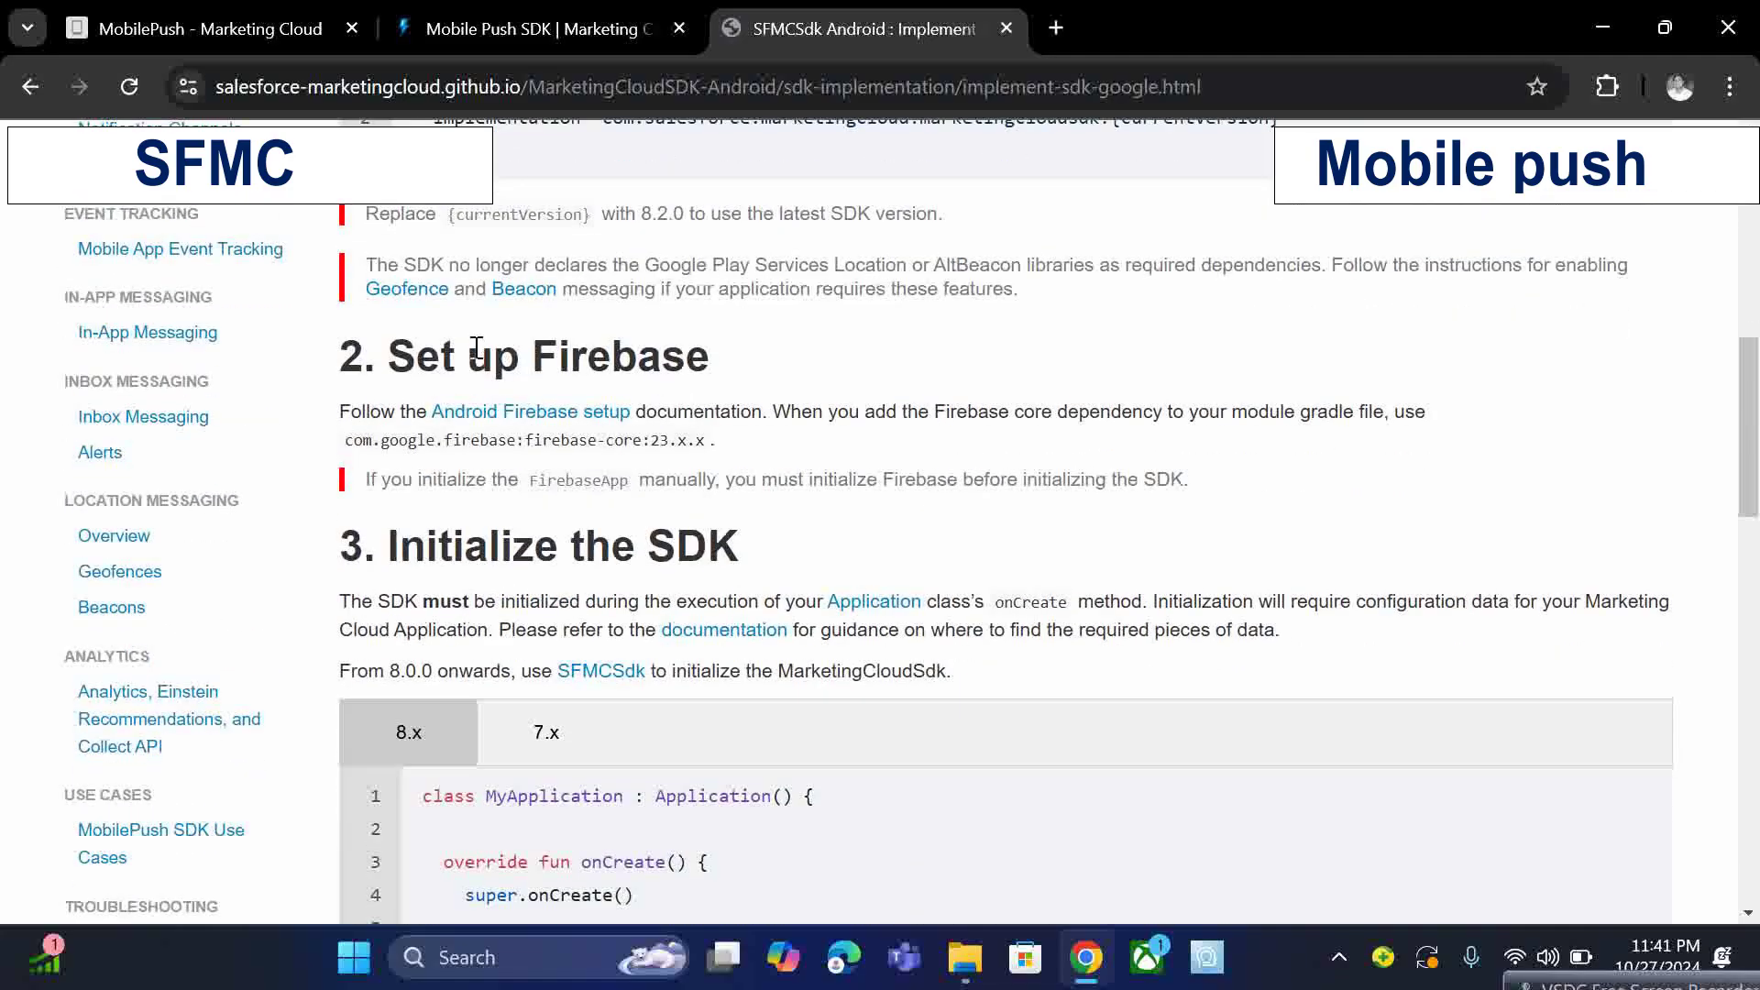
drag(671, 364, 703, 364)
click(702, 364)
scroll(740, 459, down, 3)
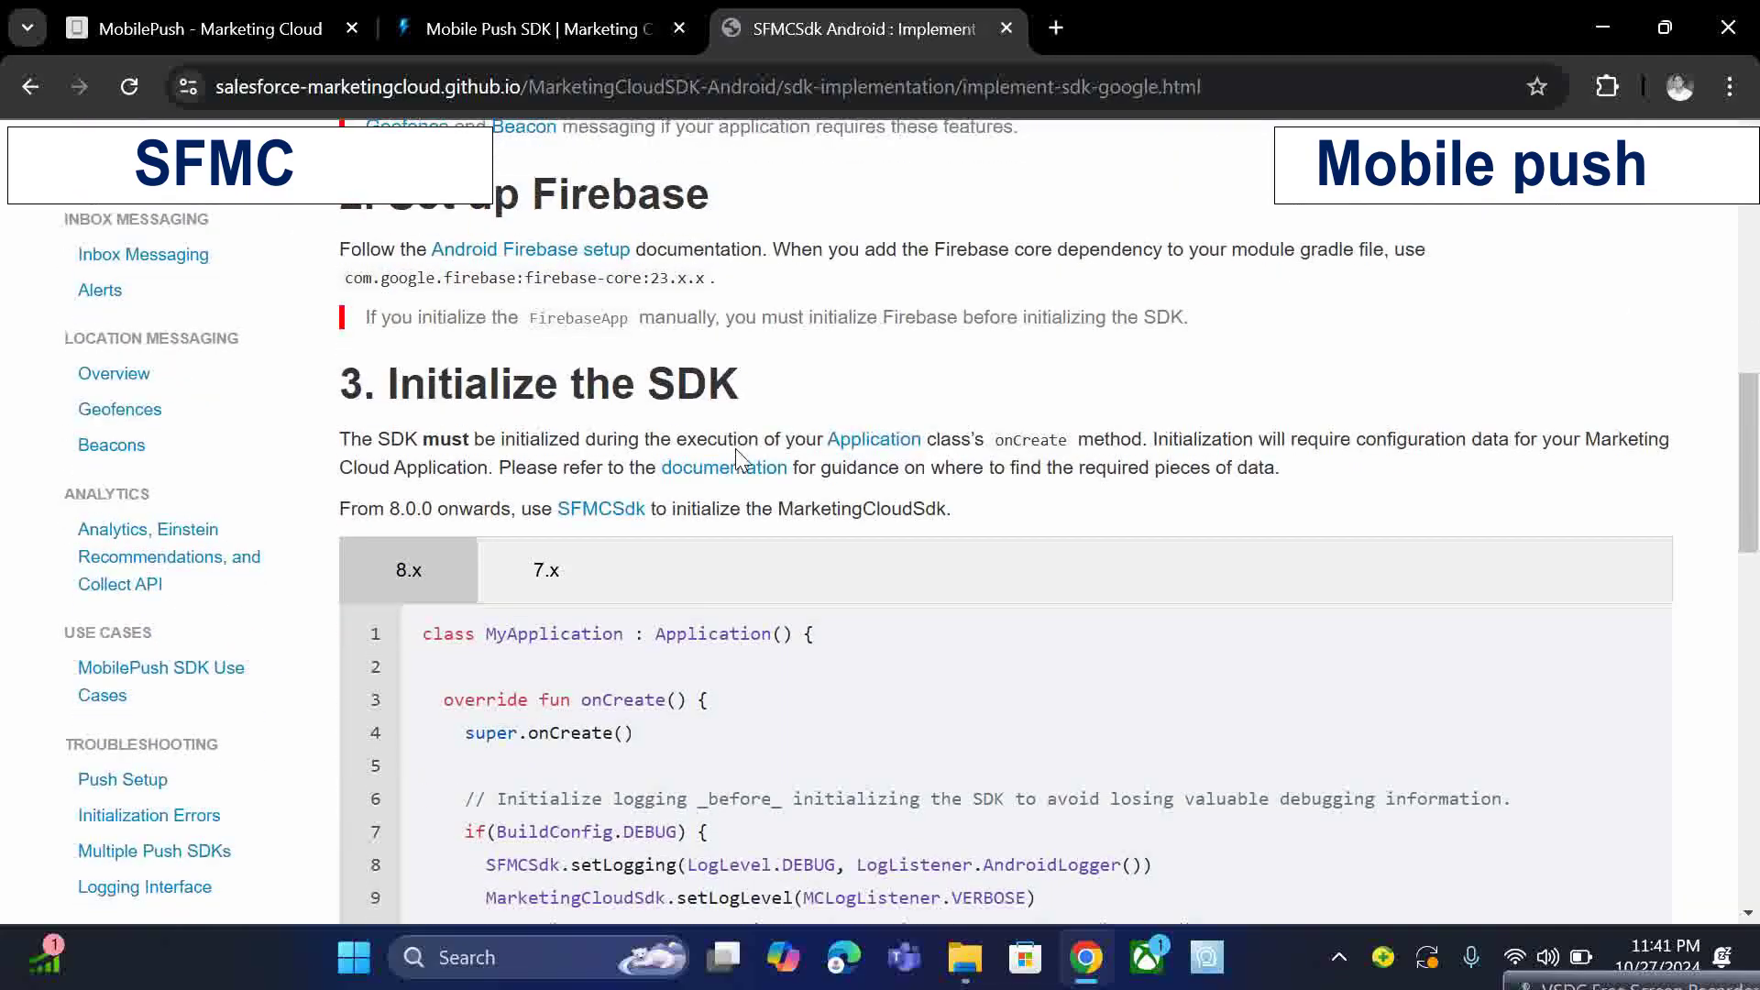
scroll(839, 487, down, 14)
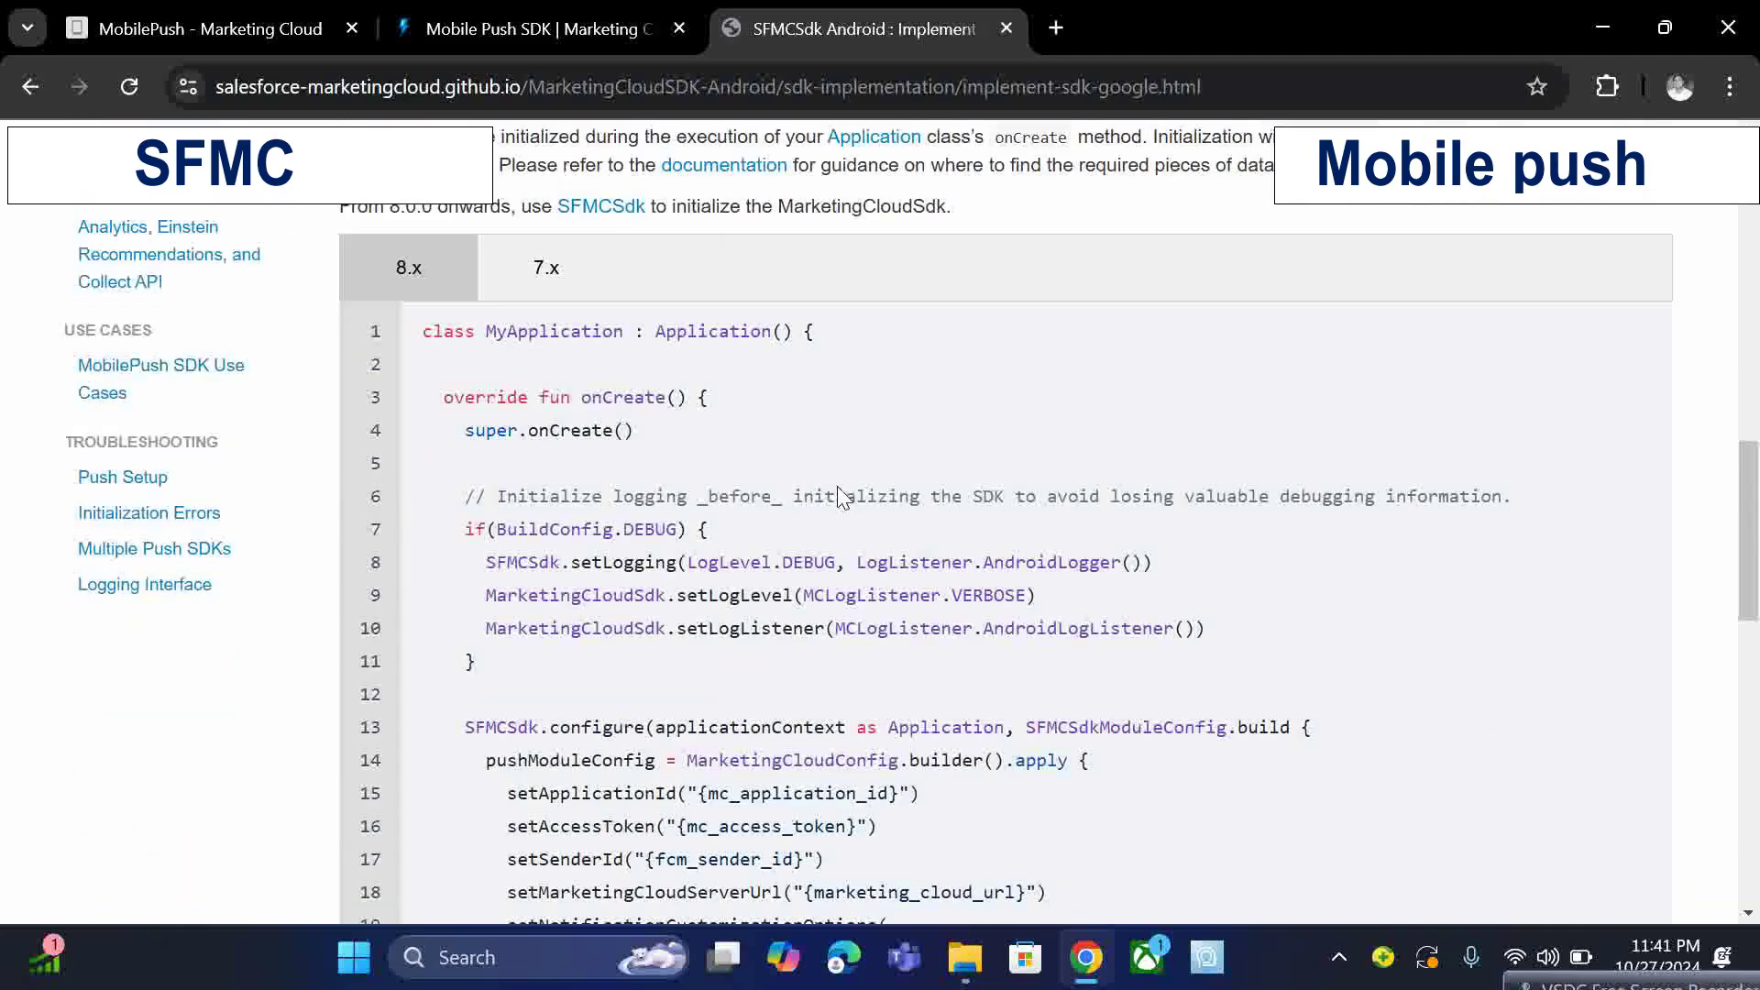
scroll(841, 492, down, 2)
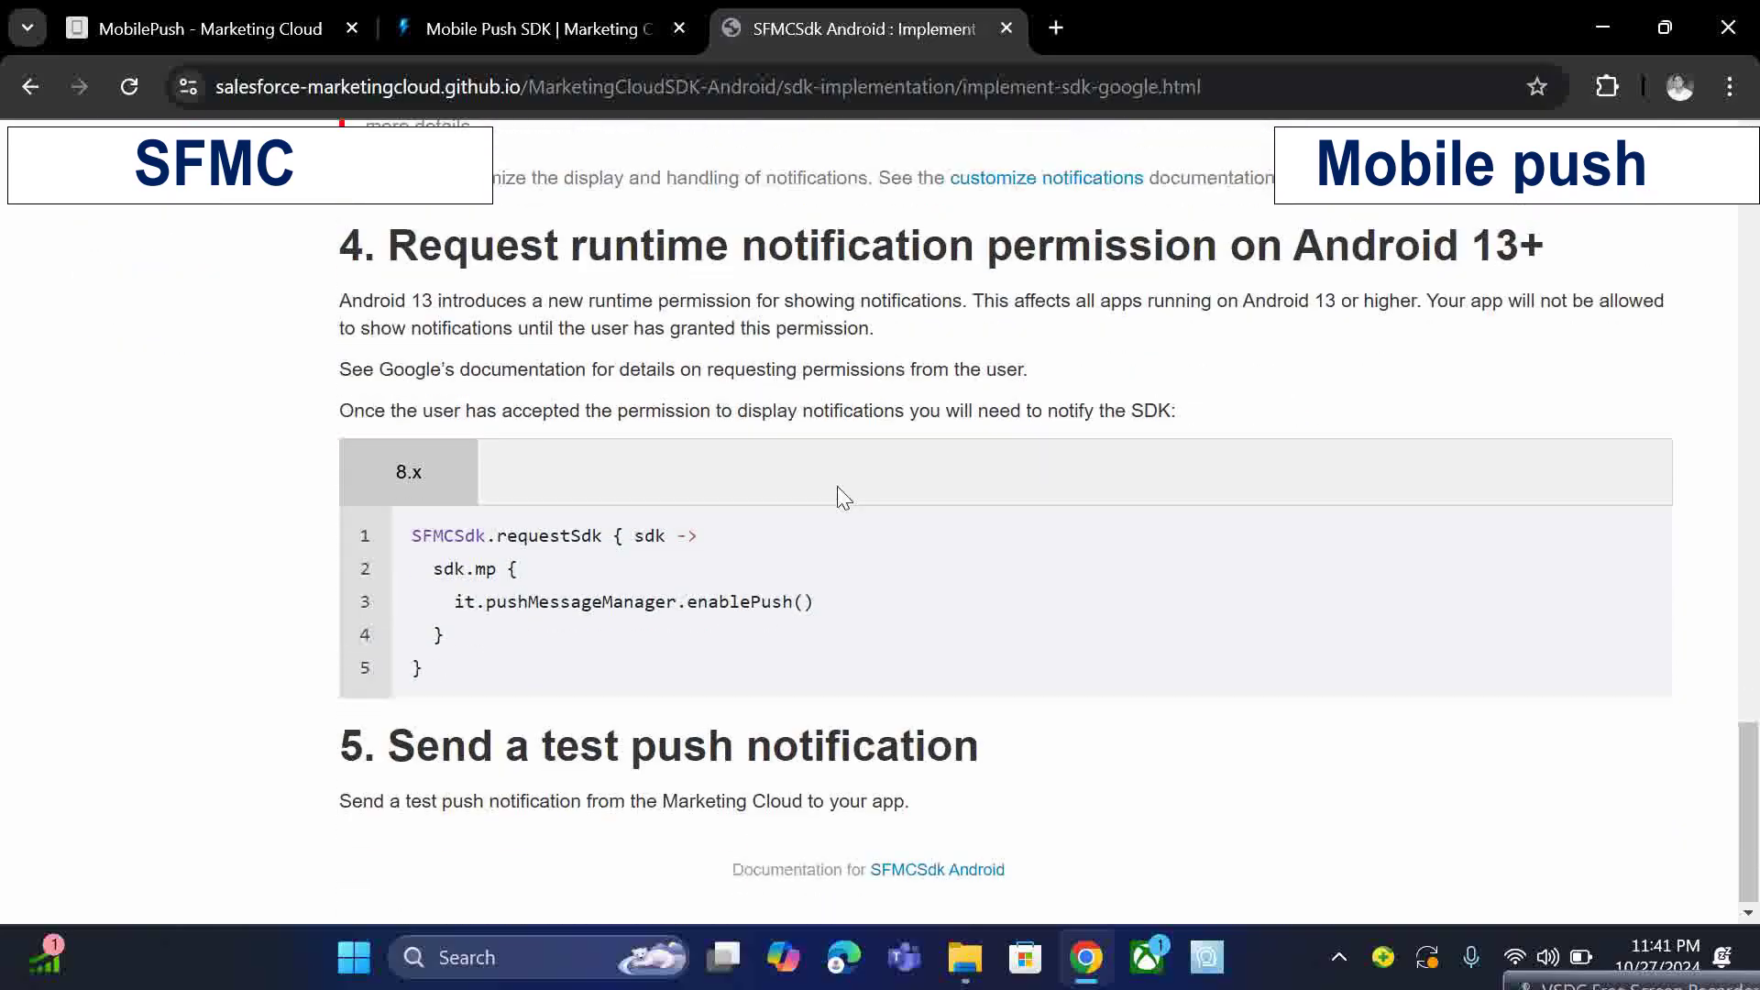
Step: Return to the beginning of the integration page and read its introduction on registering a device and adding the SDK
scroll(841, 498, up, 20)
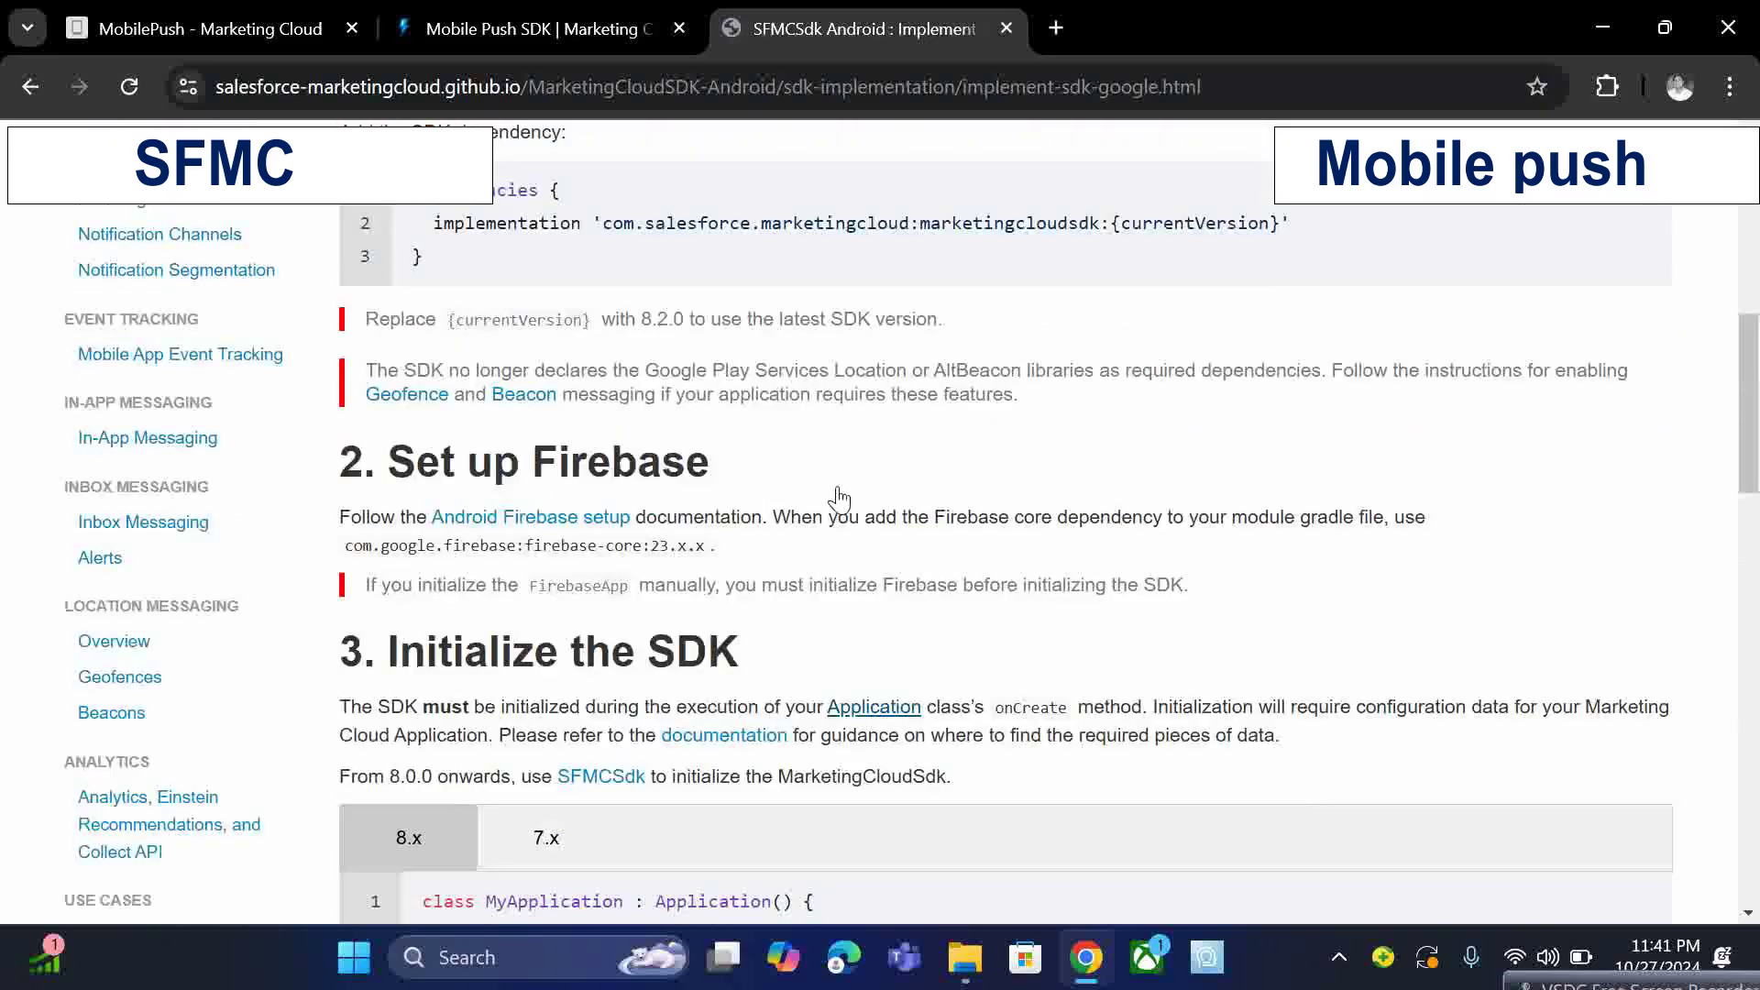
drag(408, 338, 654, 417)
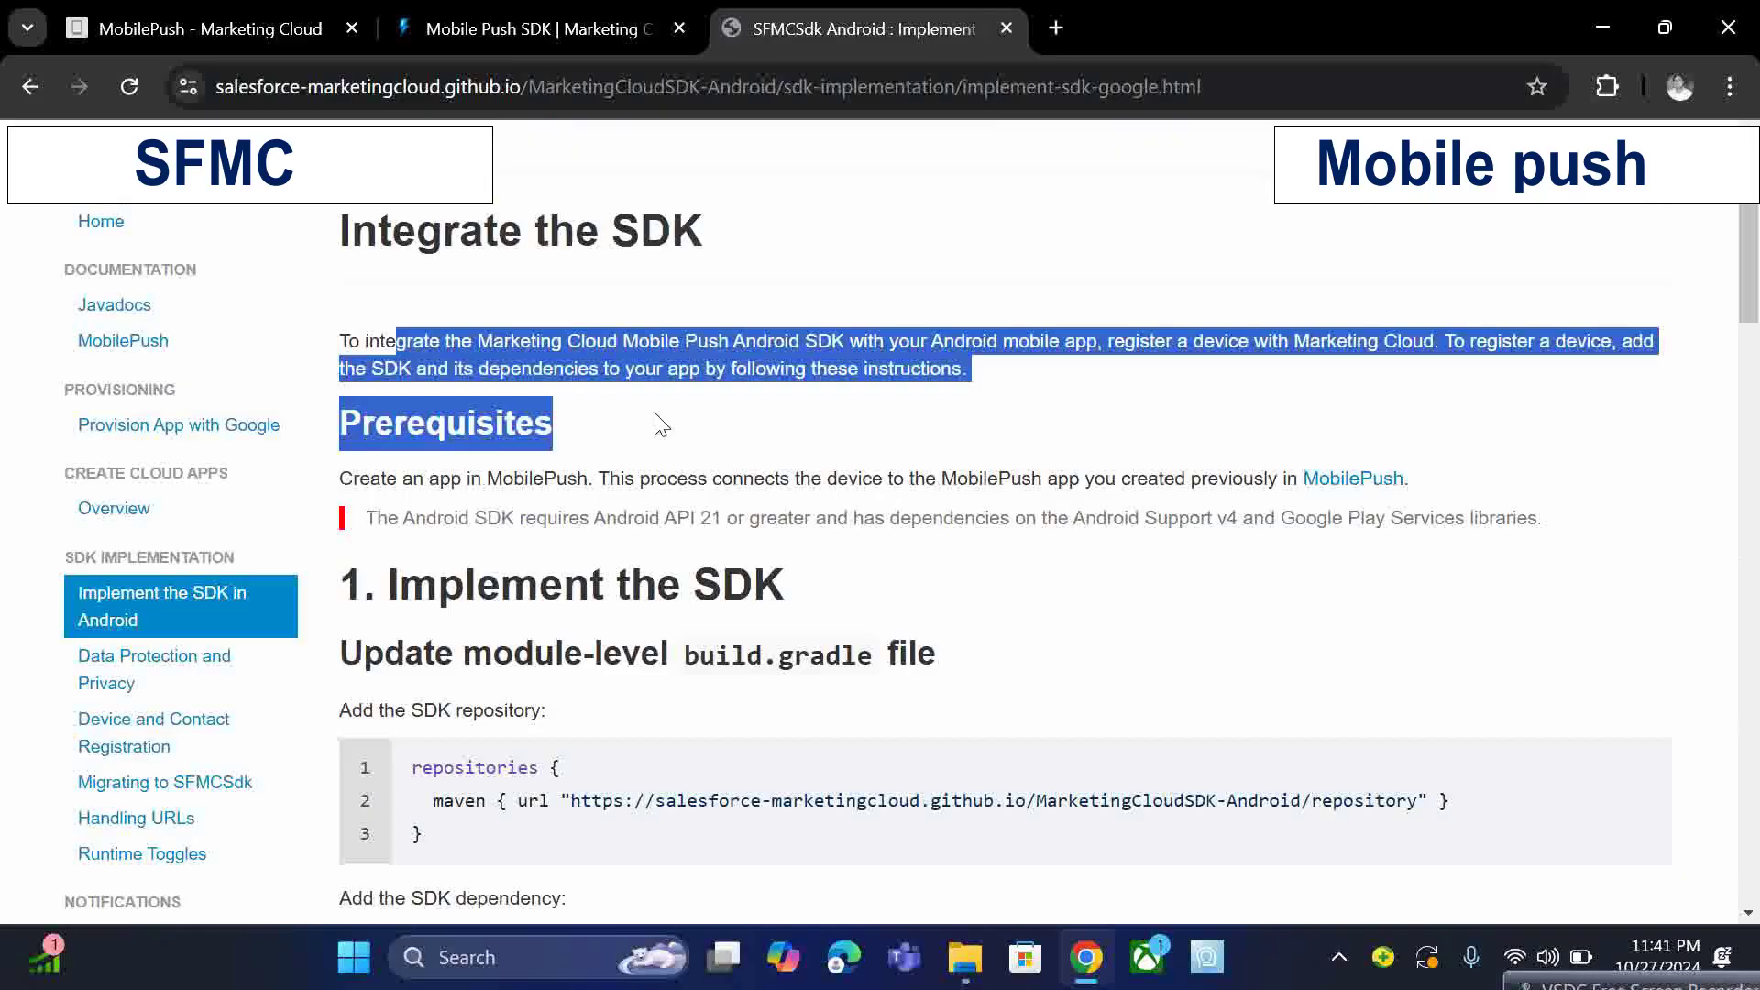
click(655, 417)
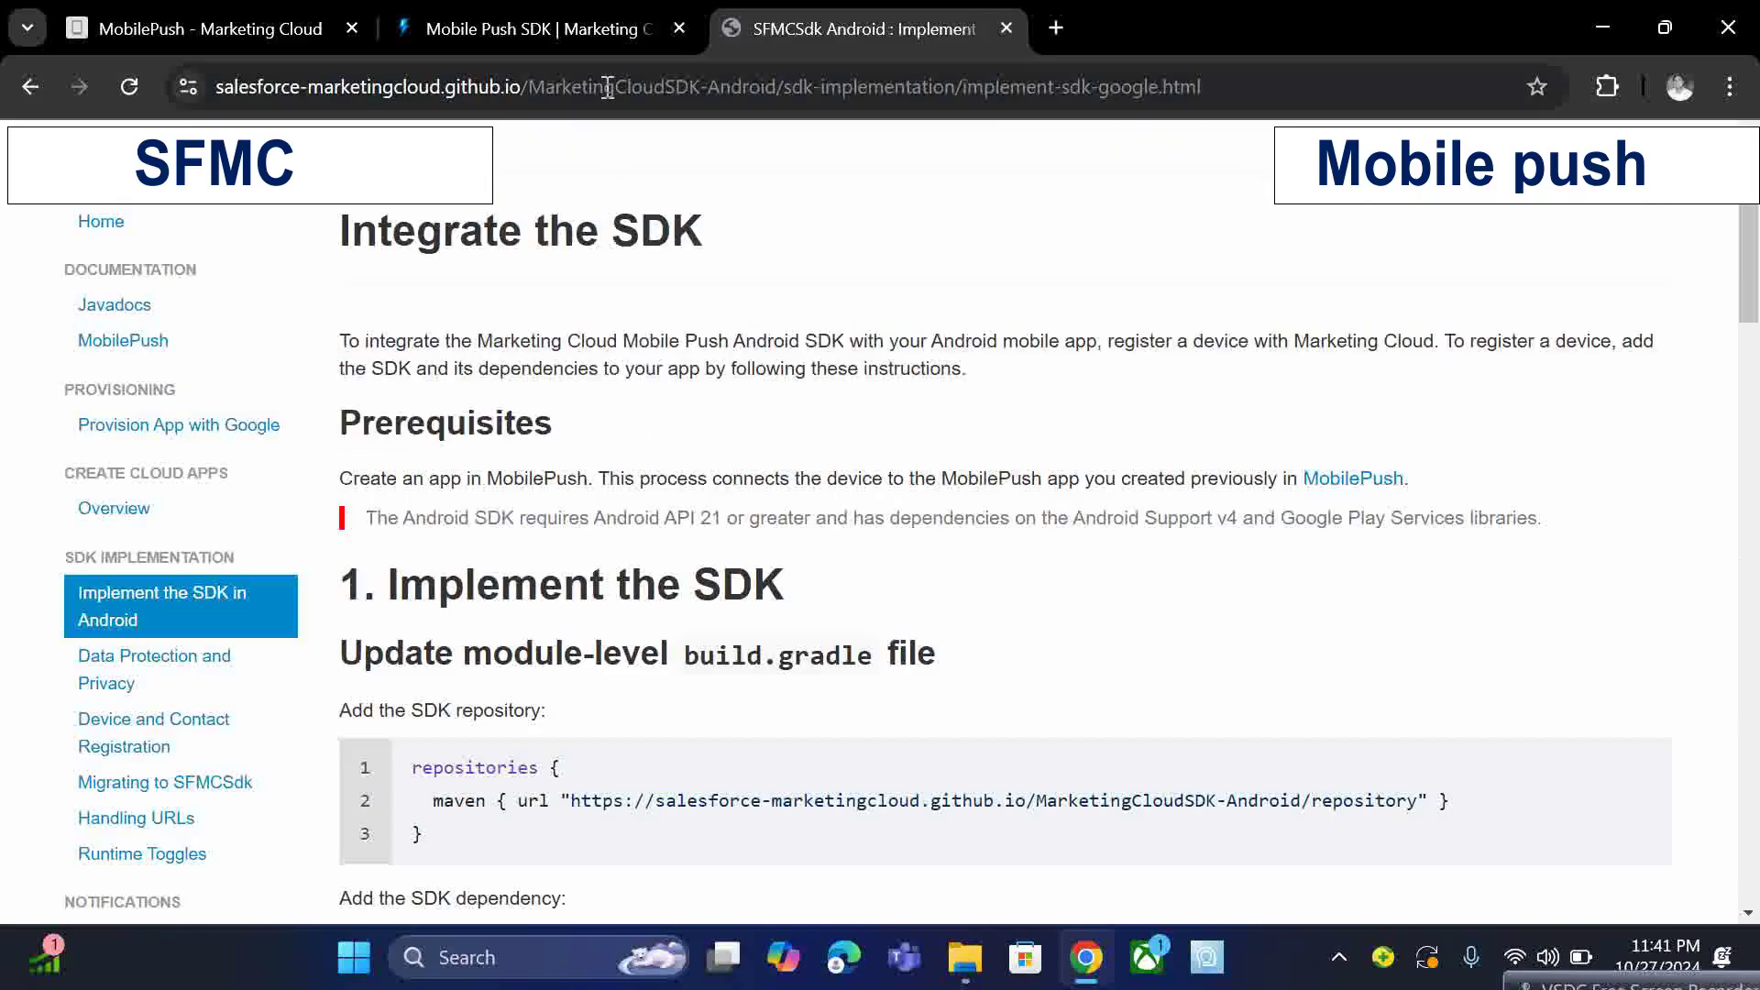
Step: Switch back to MobilePush in Marketing Cloud
click(531, 28)
click(211, 29)
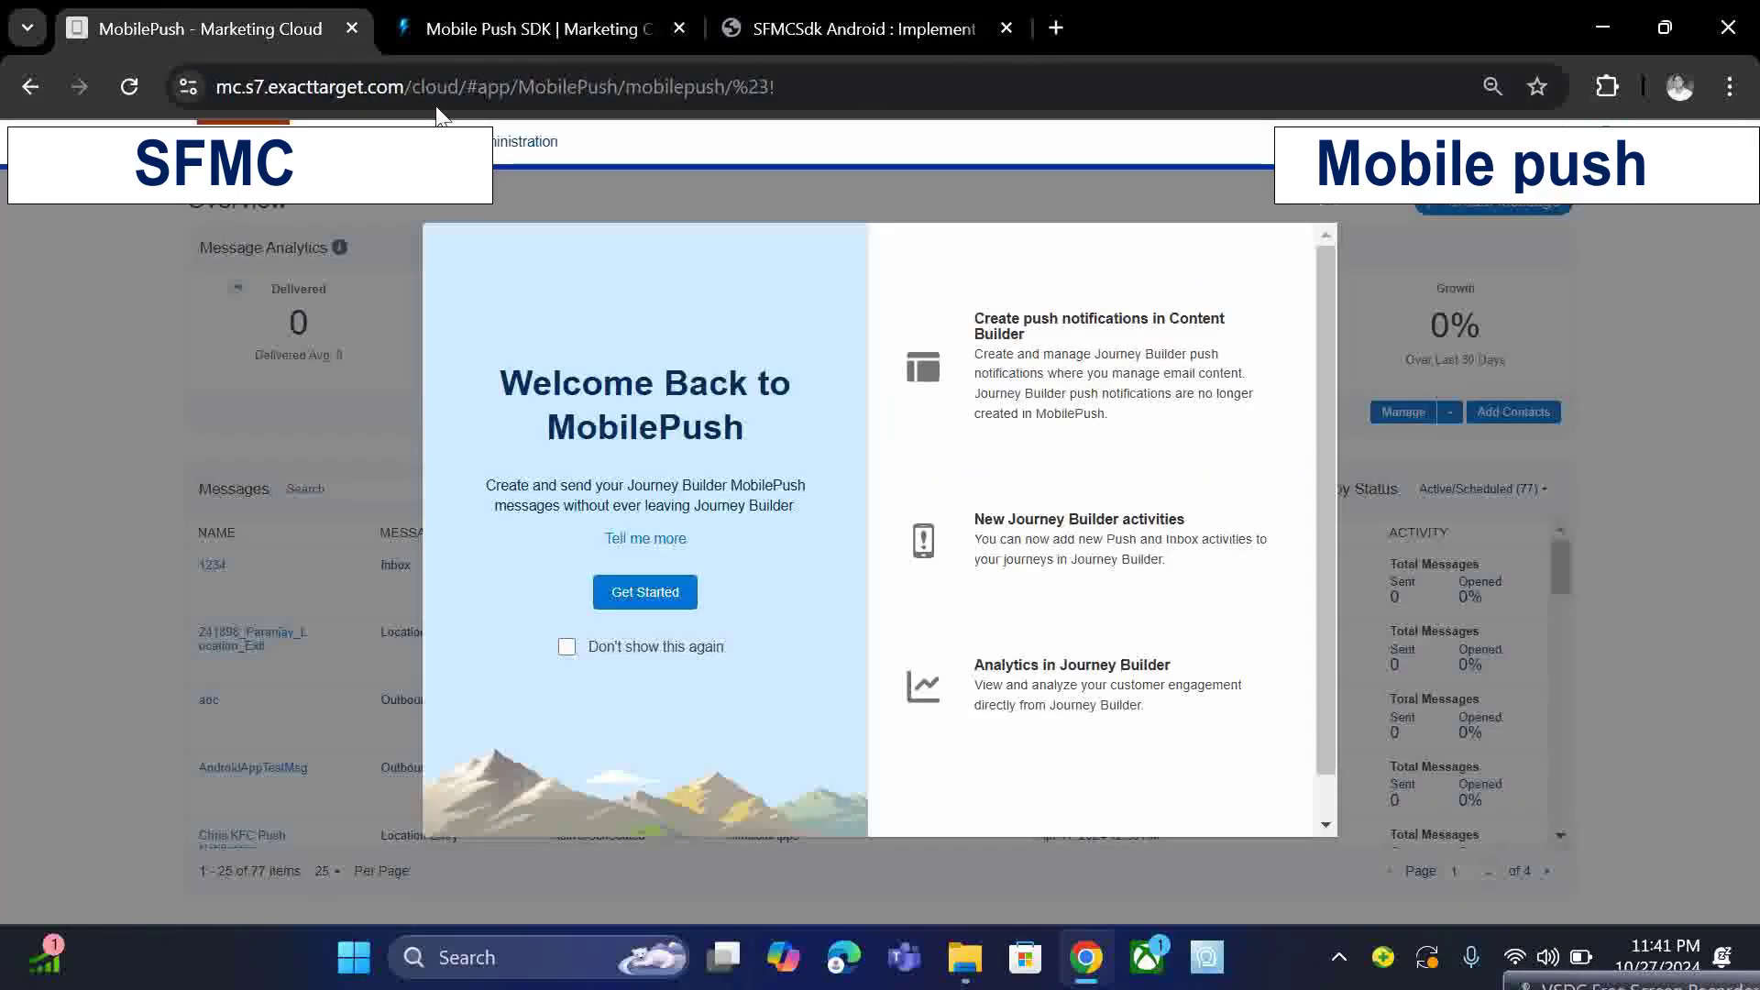
Step: Dismiss the welcome notice, start a new message with the Inbox template, and proceed to its properties
key(Escape)
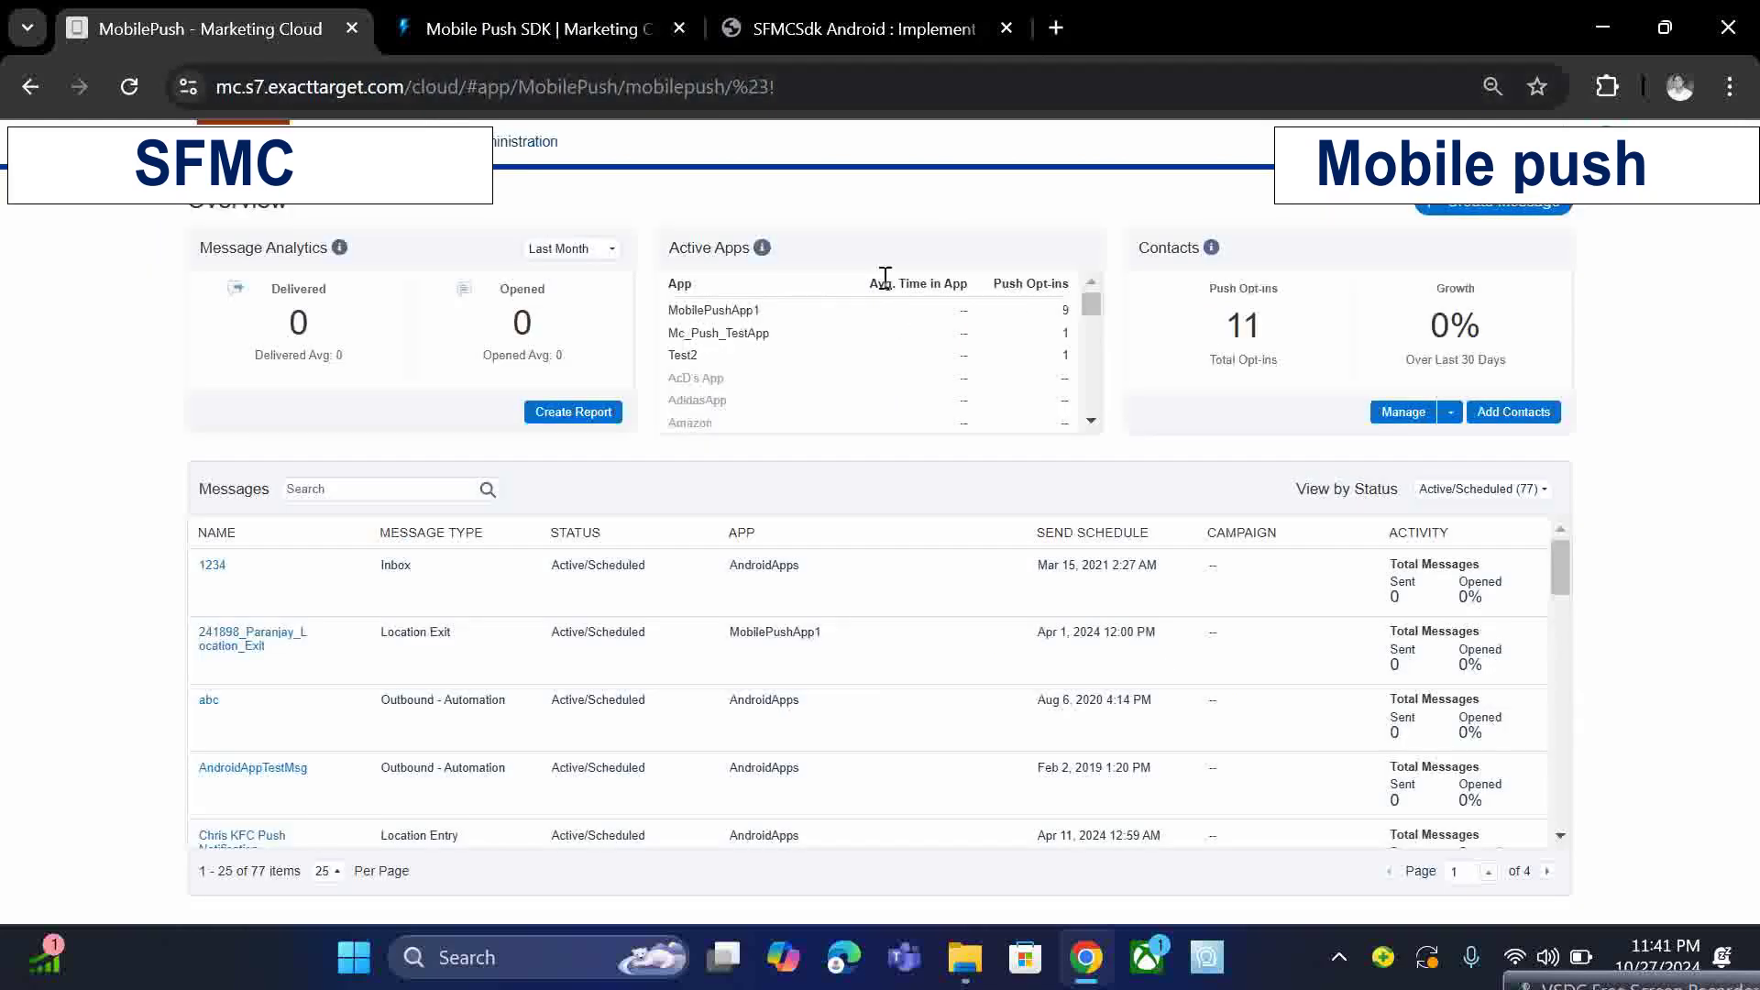
click(1512, 209)
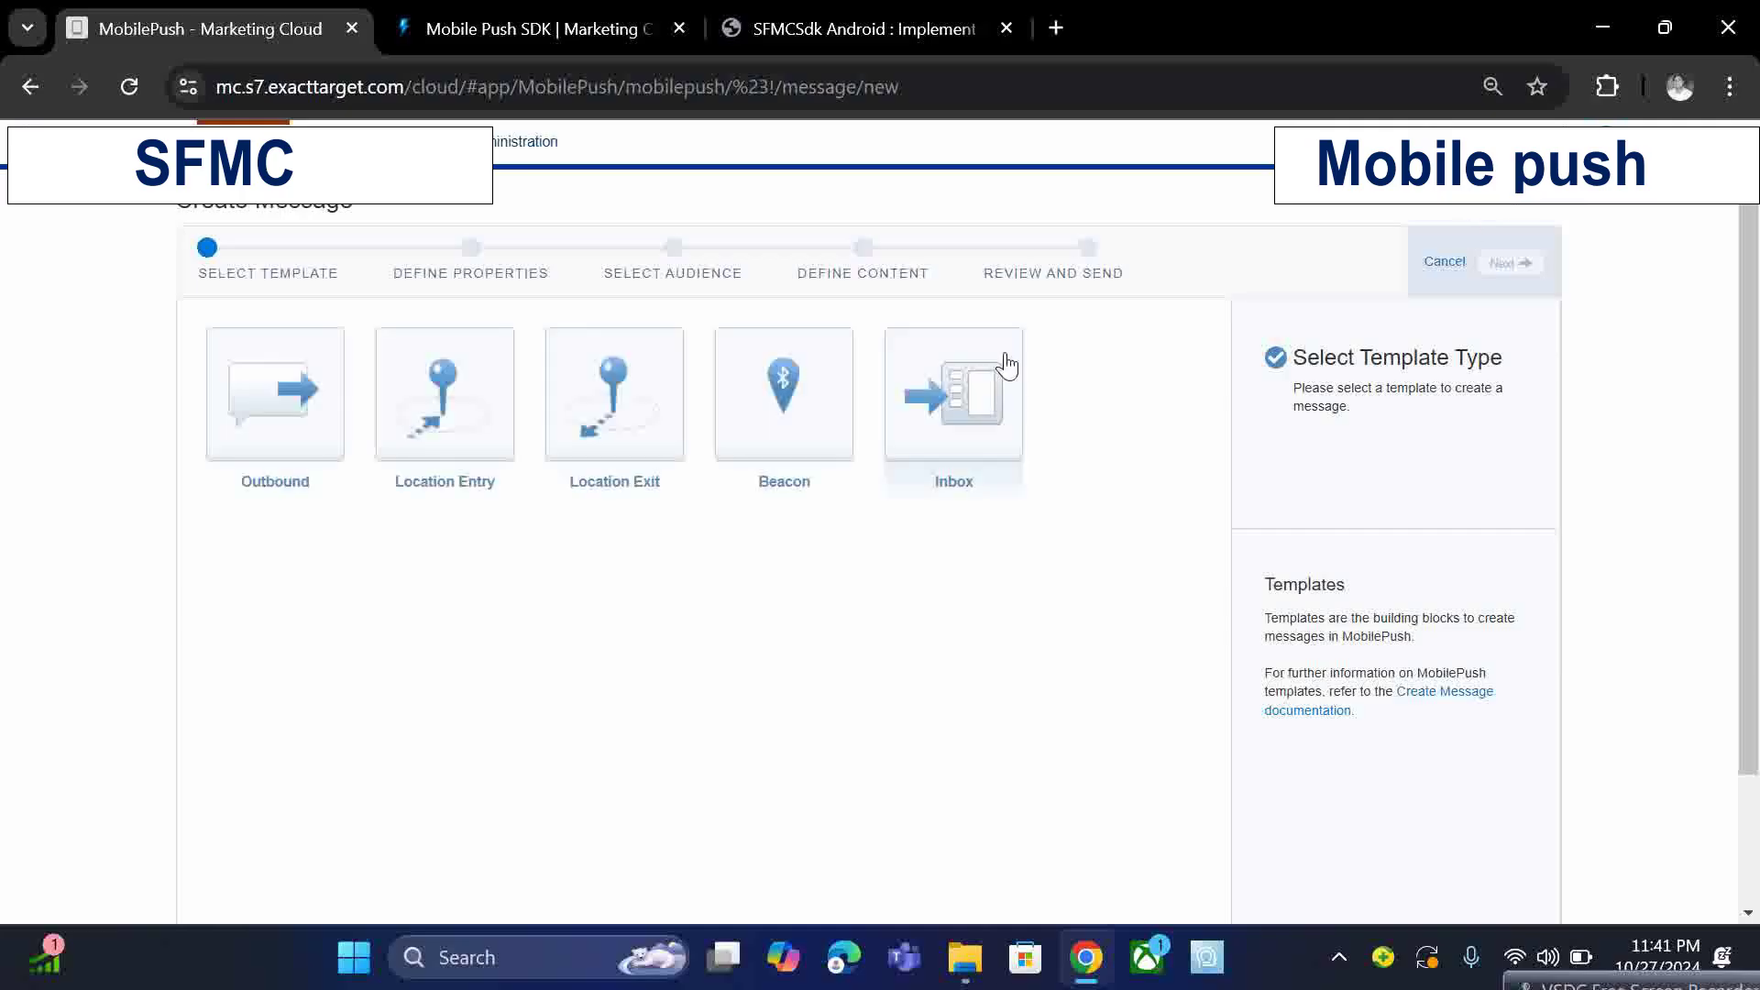
click(935, 423)
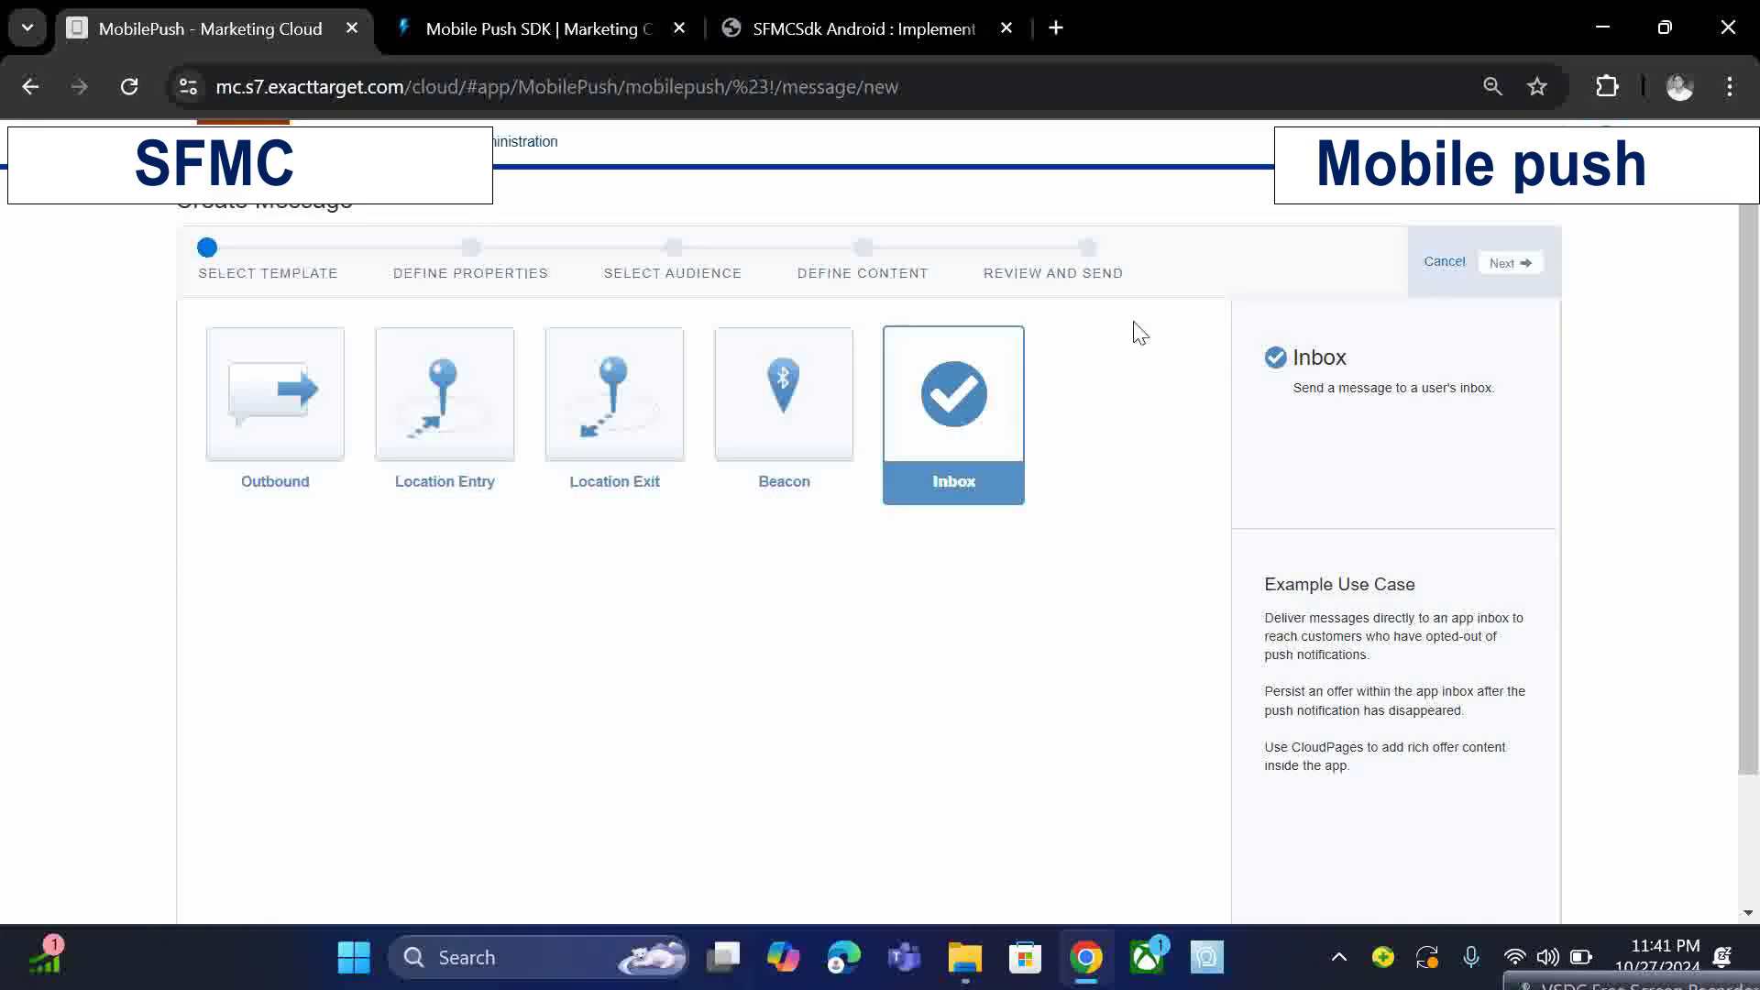
click(1508, 265)
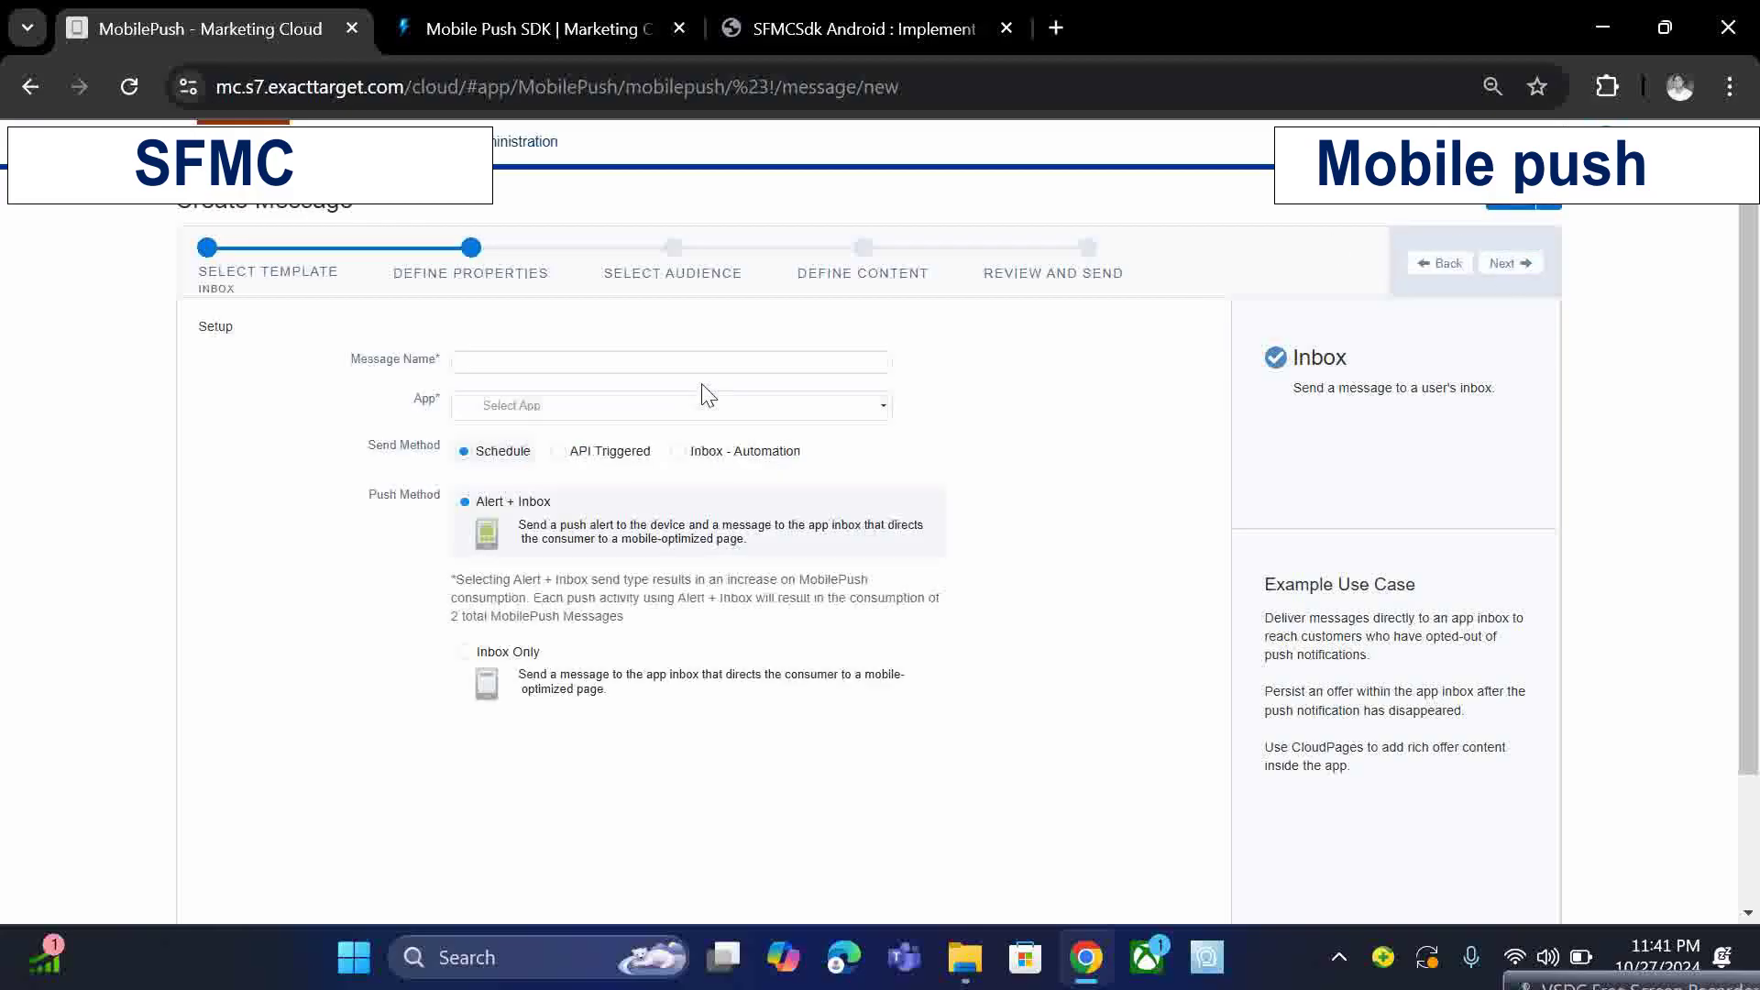
Step: Name the message Test123 and assign it to the AndroidApps app
click(628, 365)
text(T)
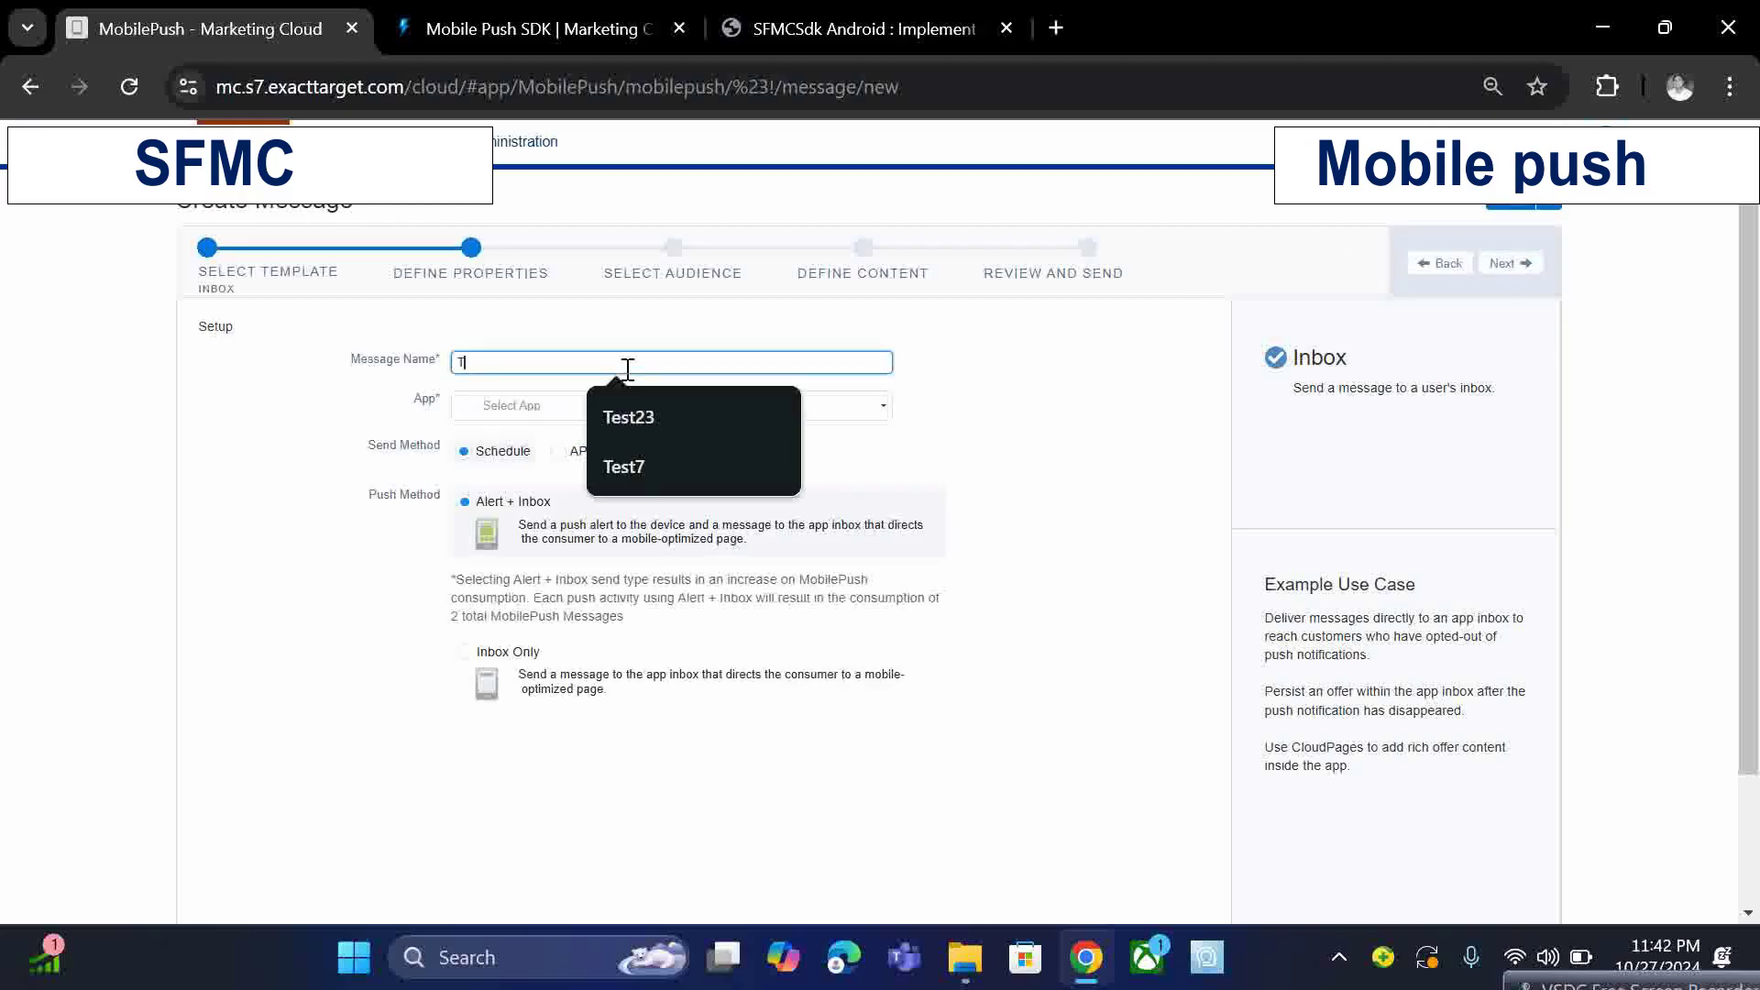
text(est123)
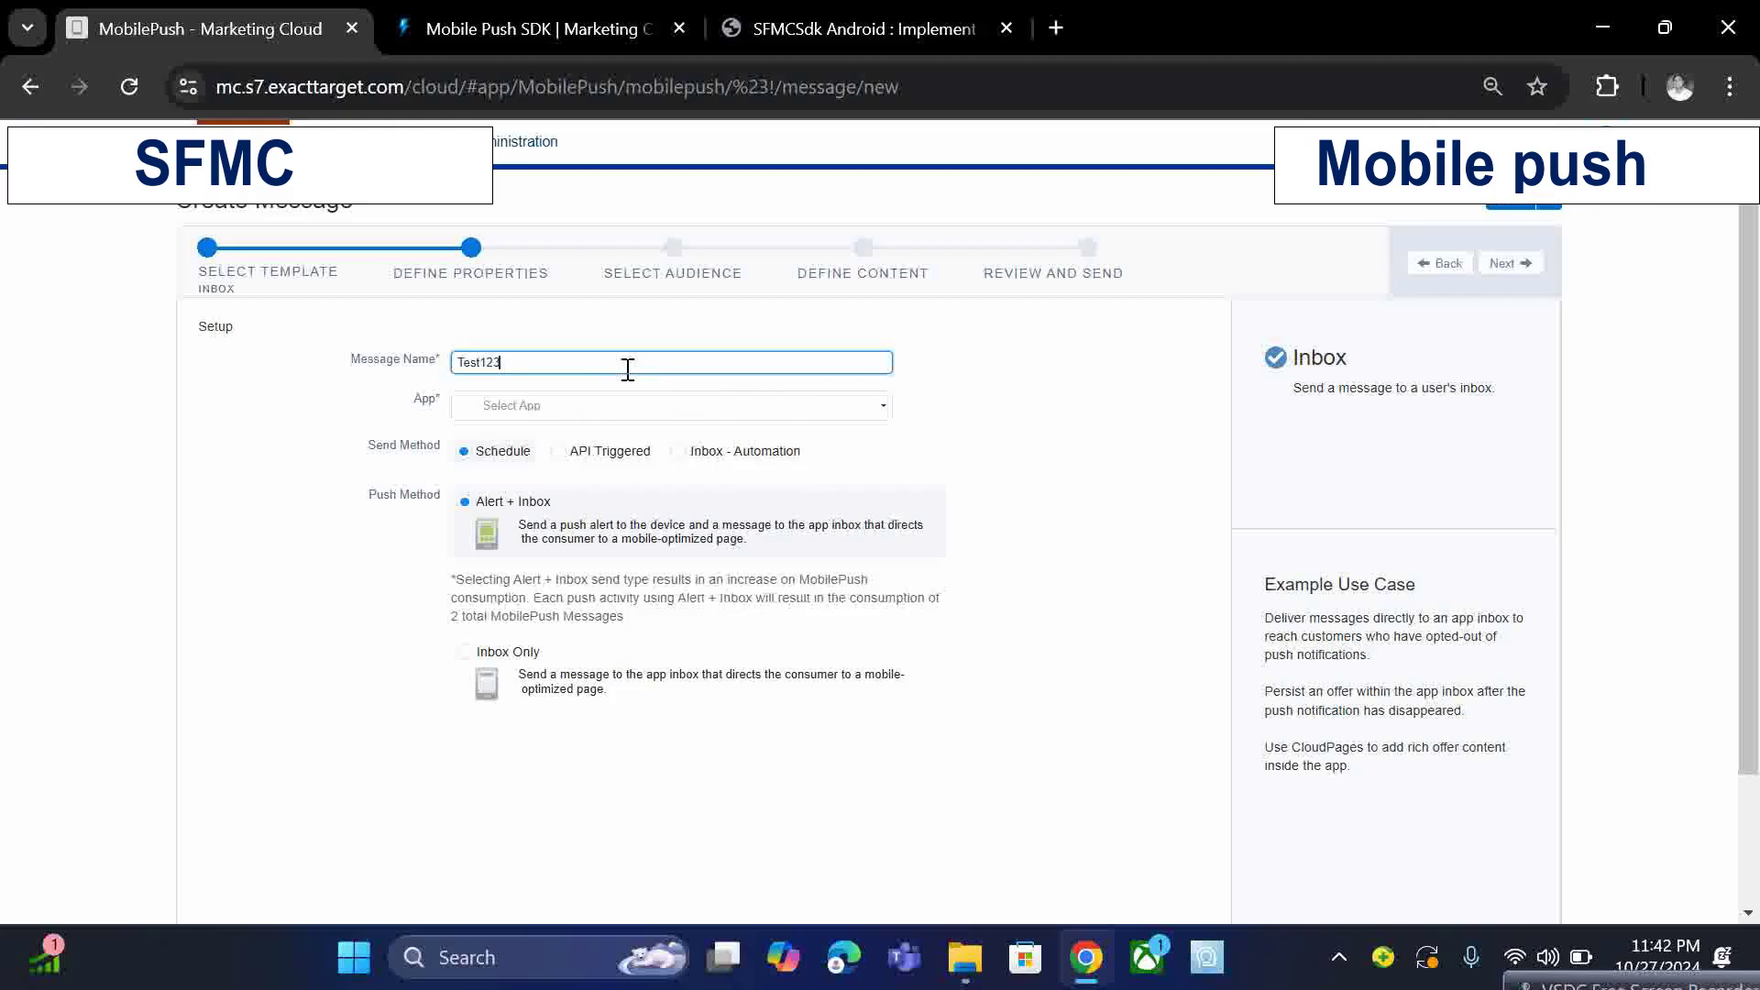
click(646, 412)
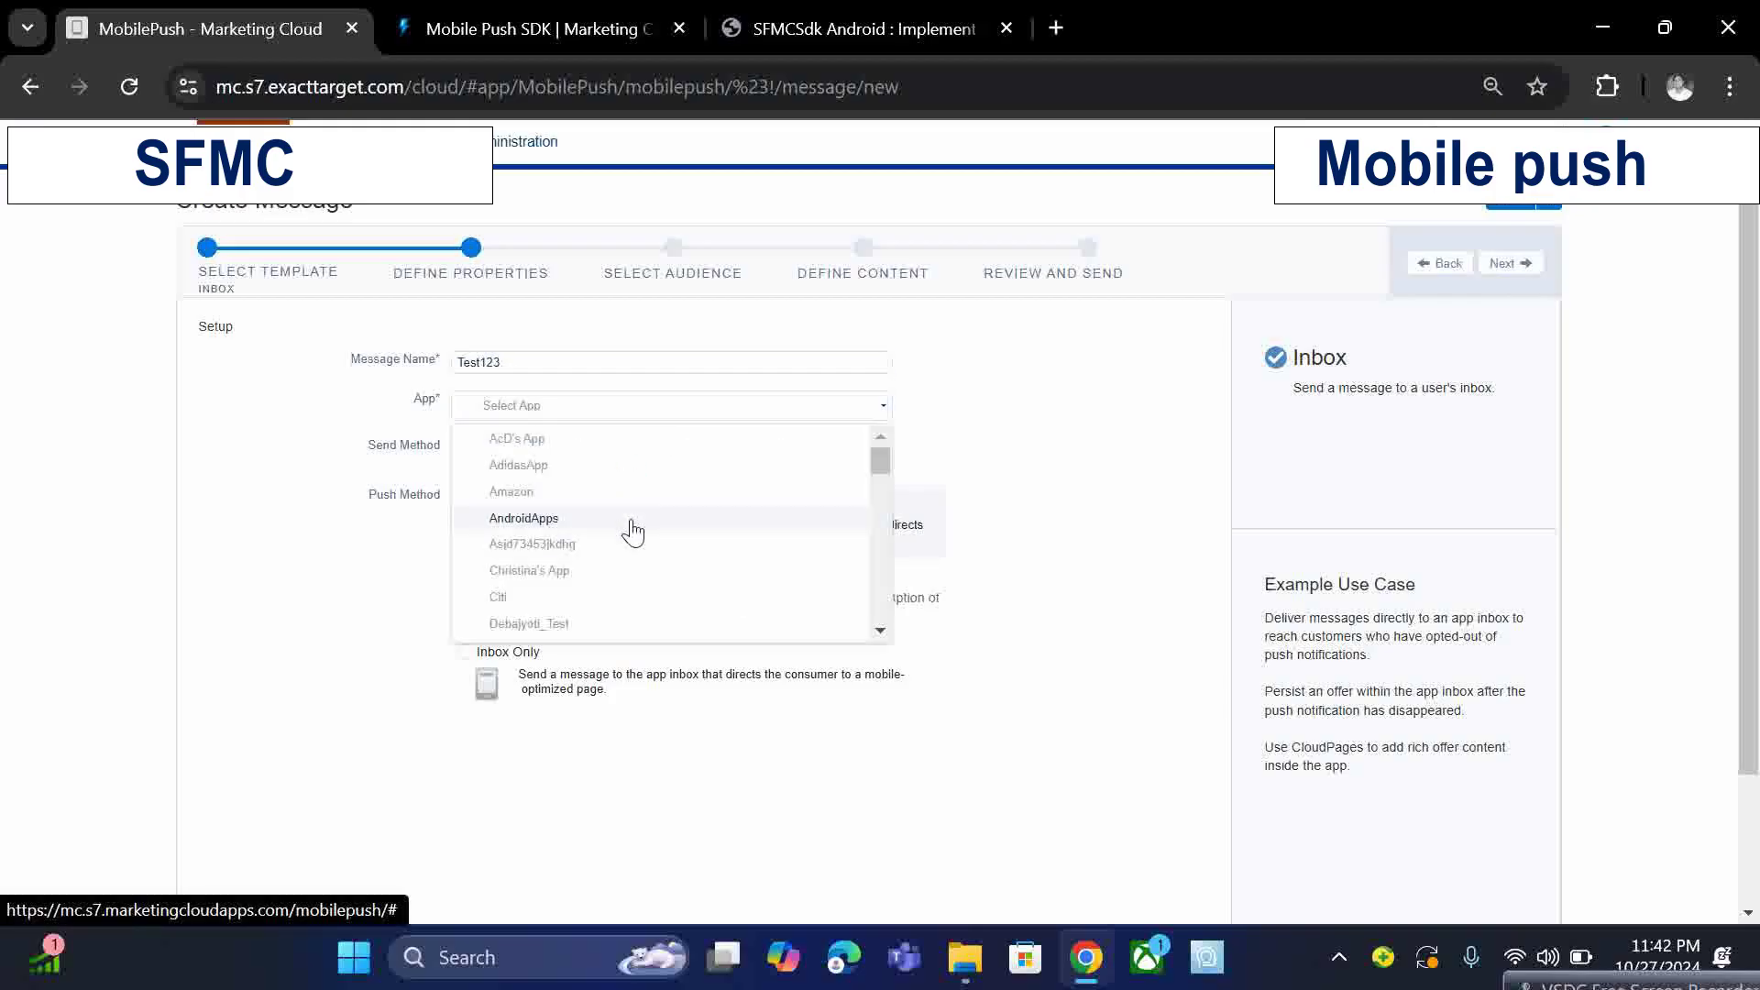
click(632, 527)
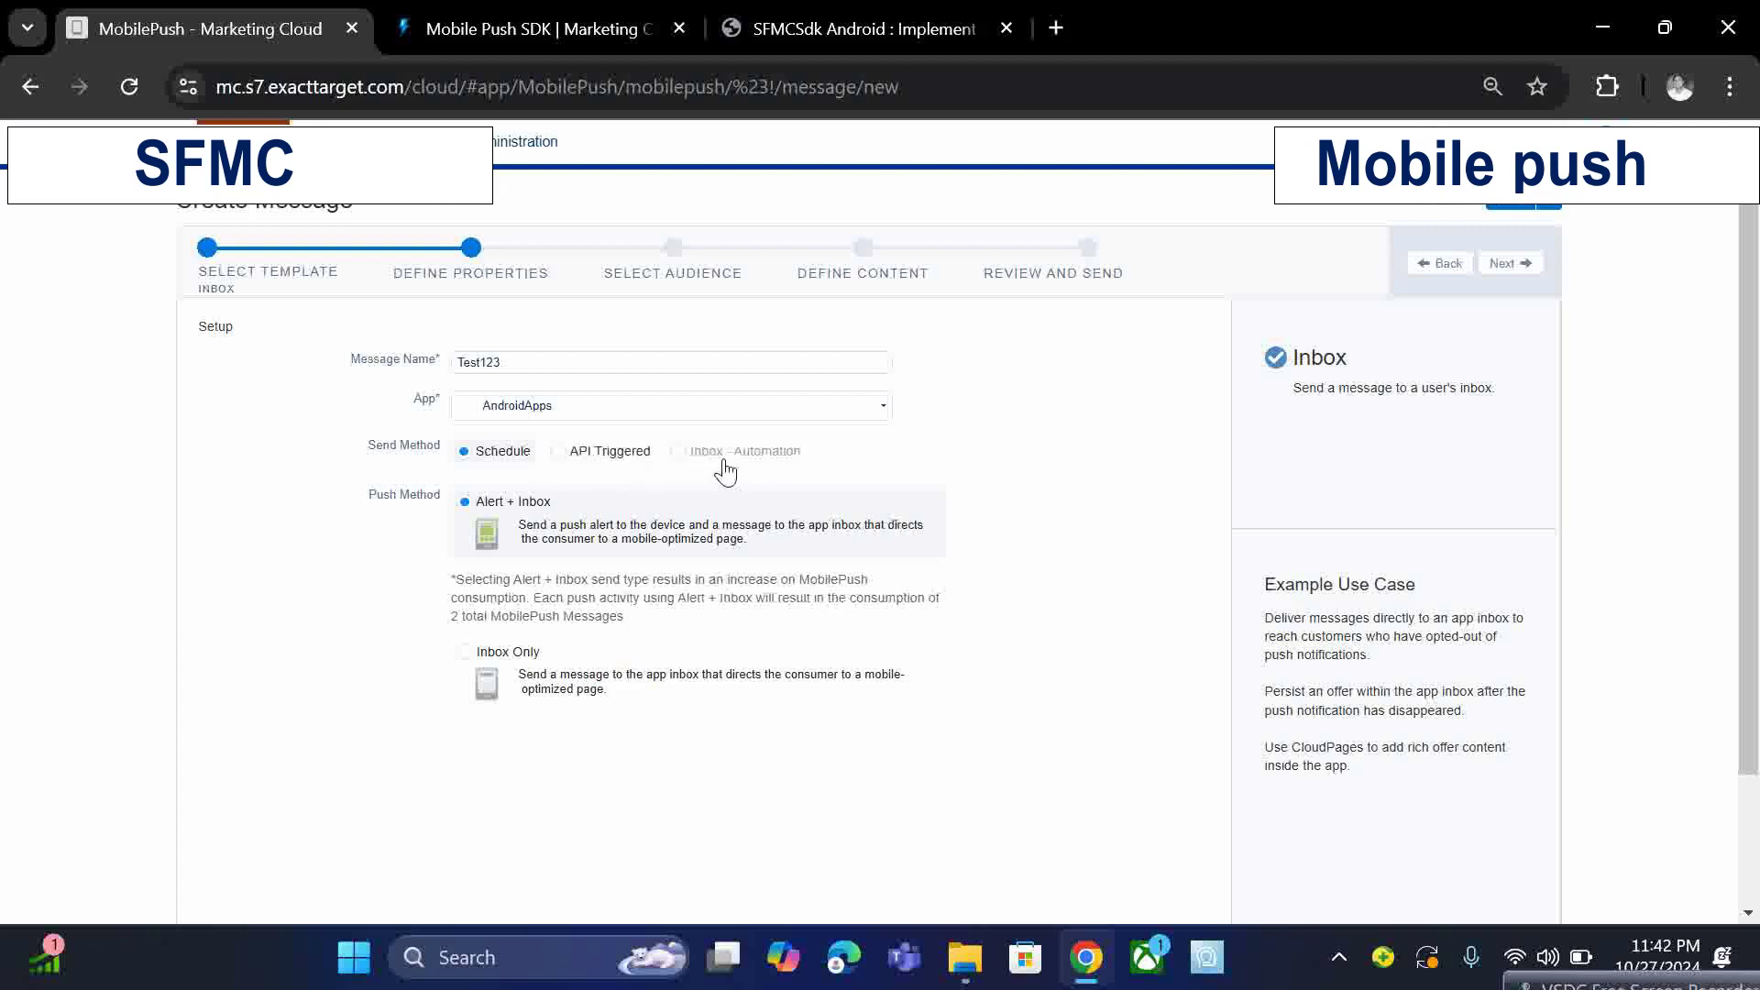
Step: Set the send method to Inbox - Automation with the Alert + Inbox push method, and proceed to audience selection
click(725, 456)
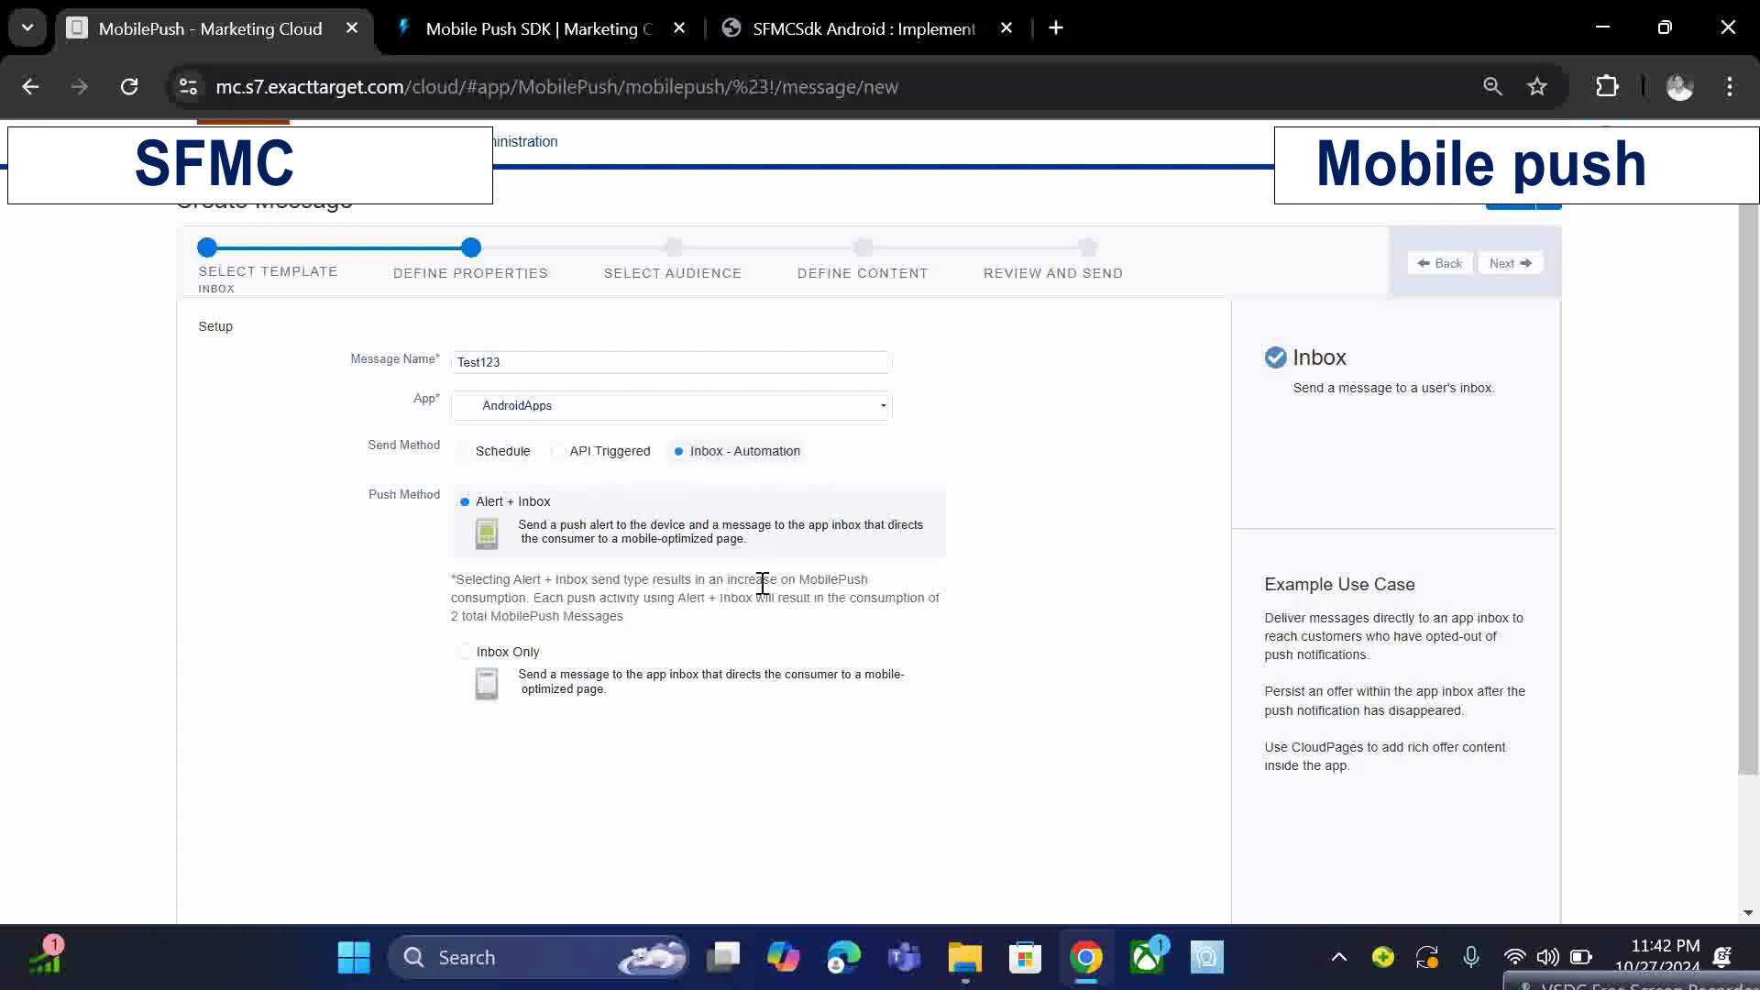
click(537, 689)
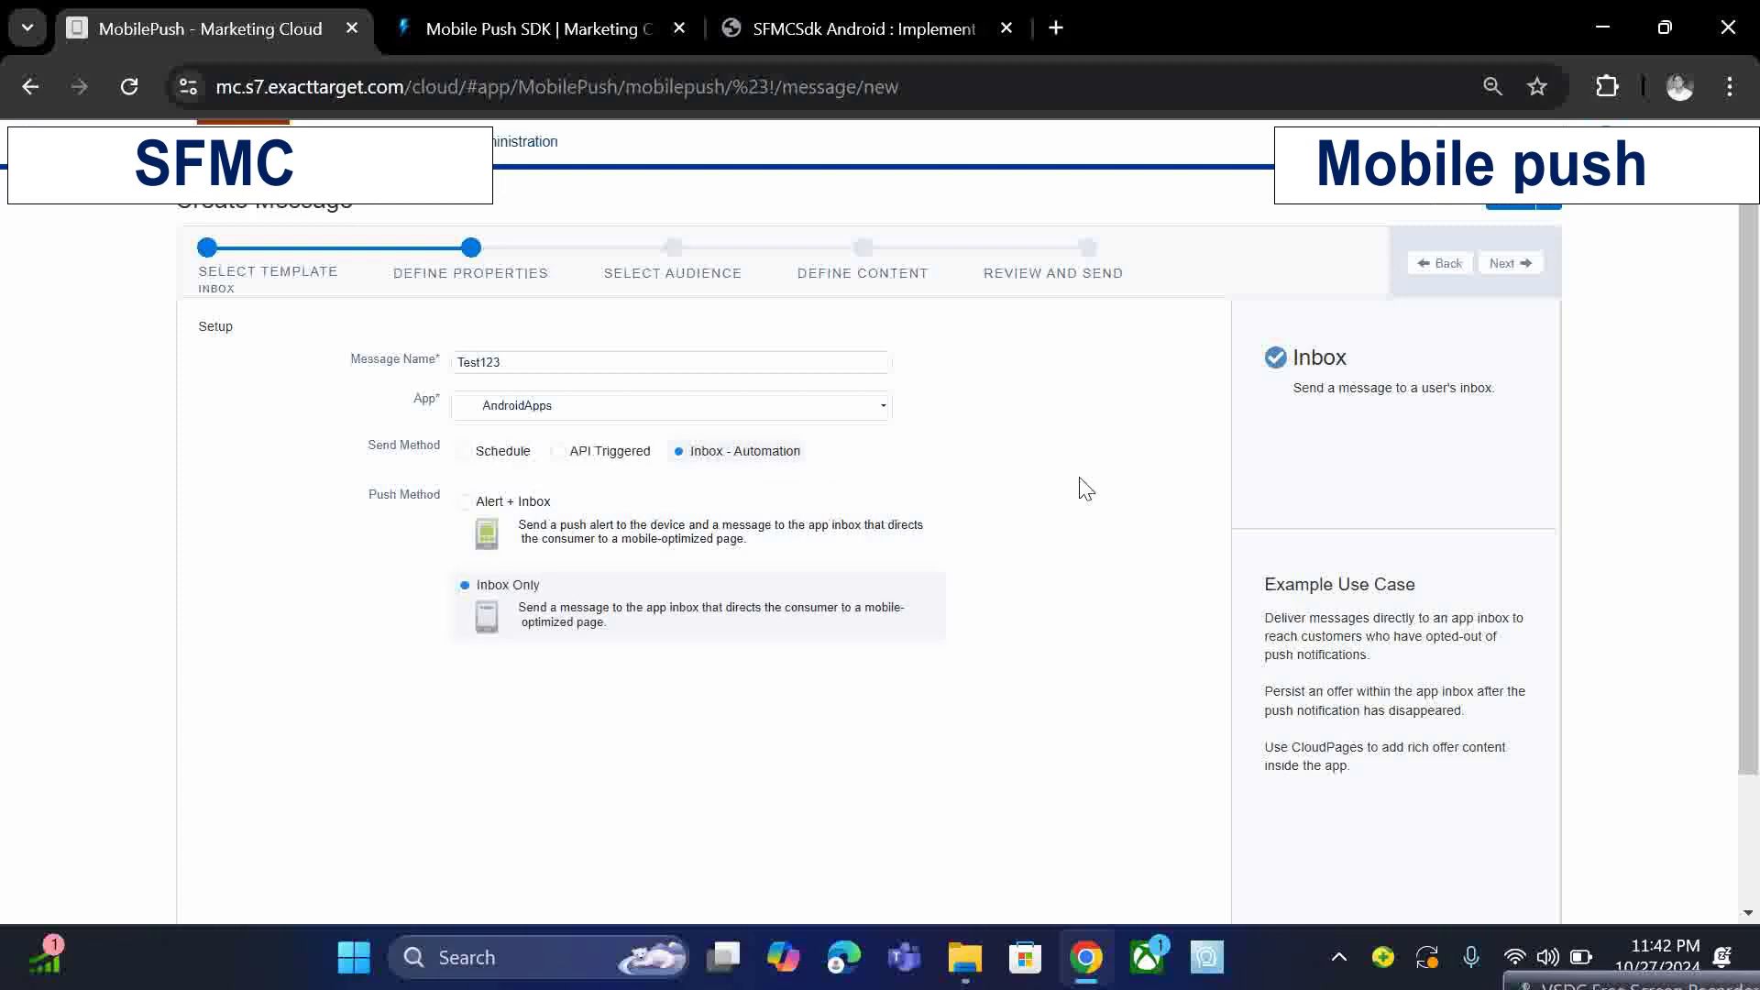
click(587, 526)
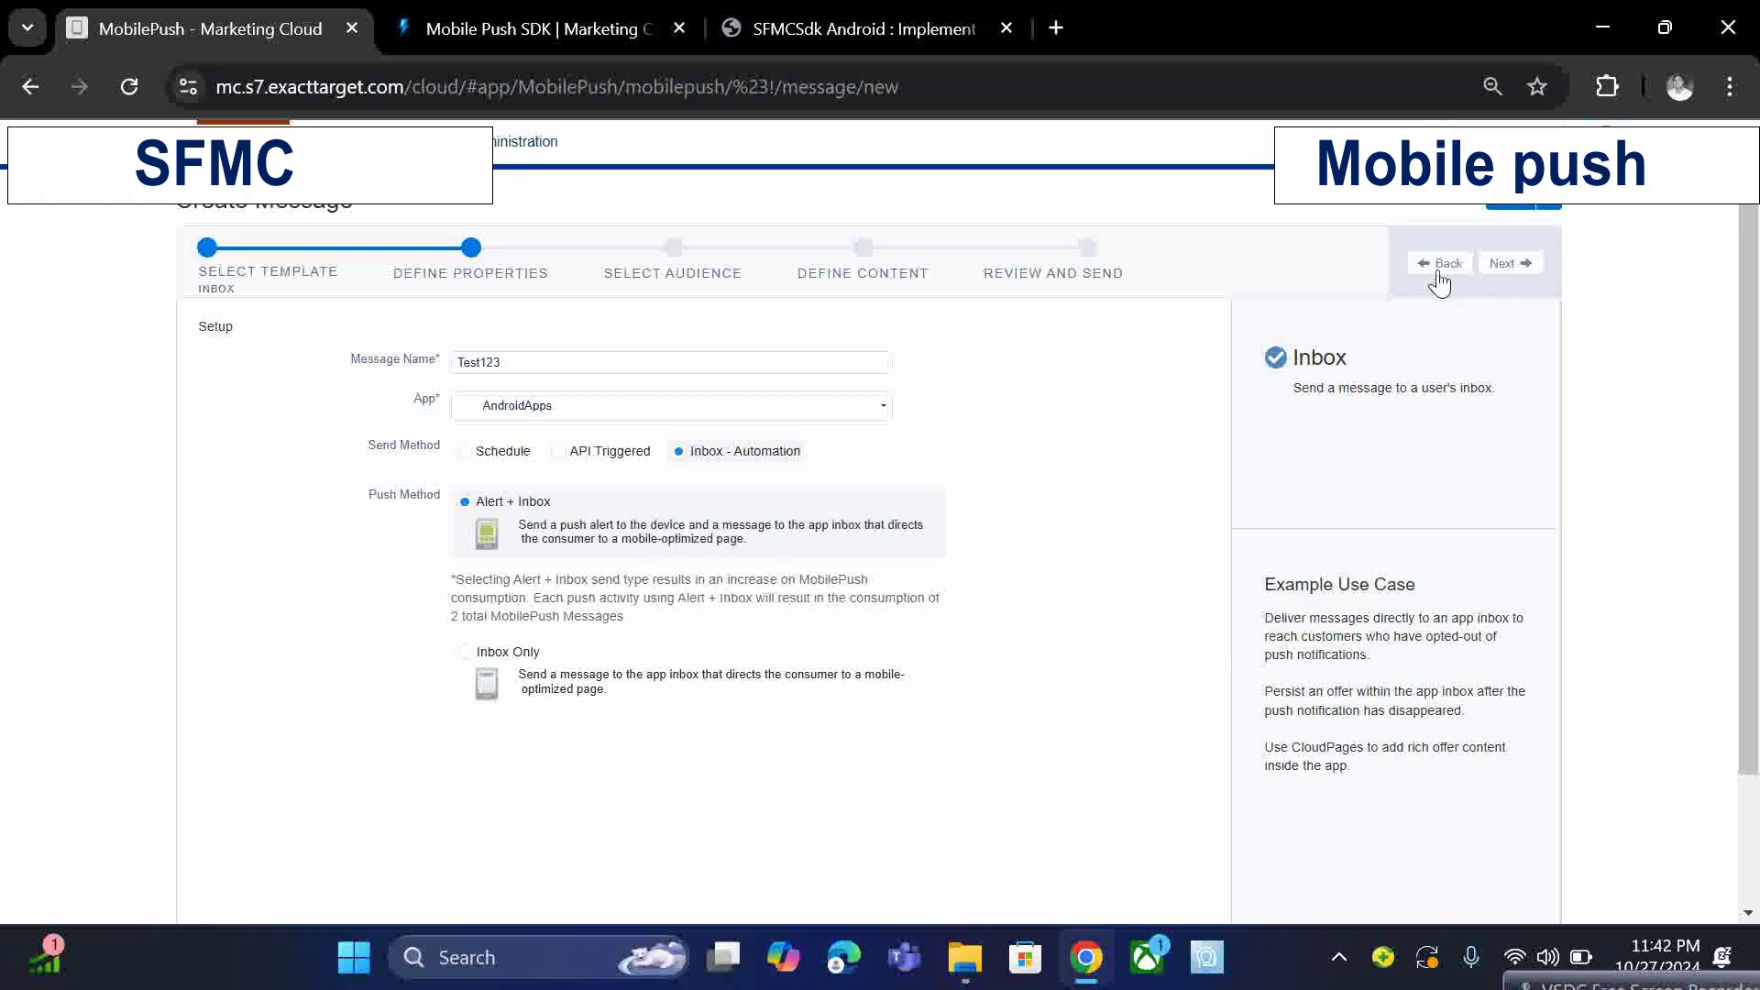
click(1507, 266)
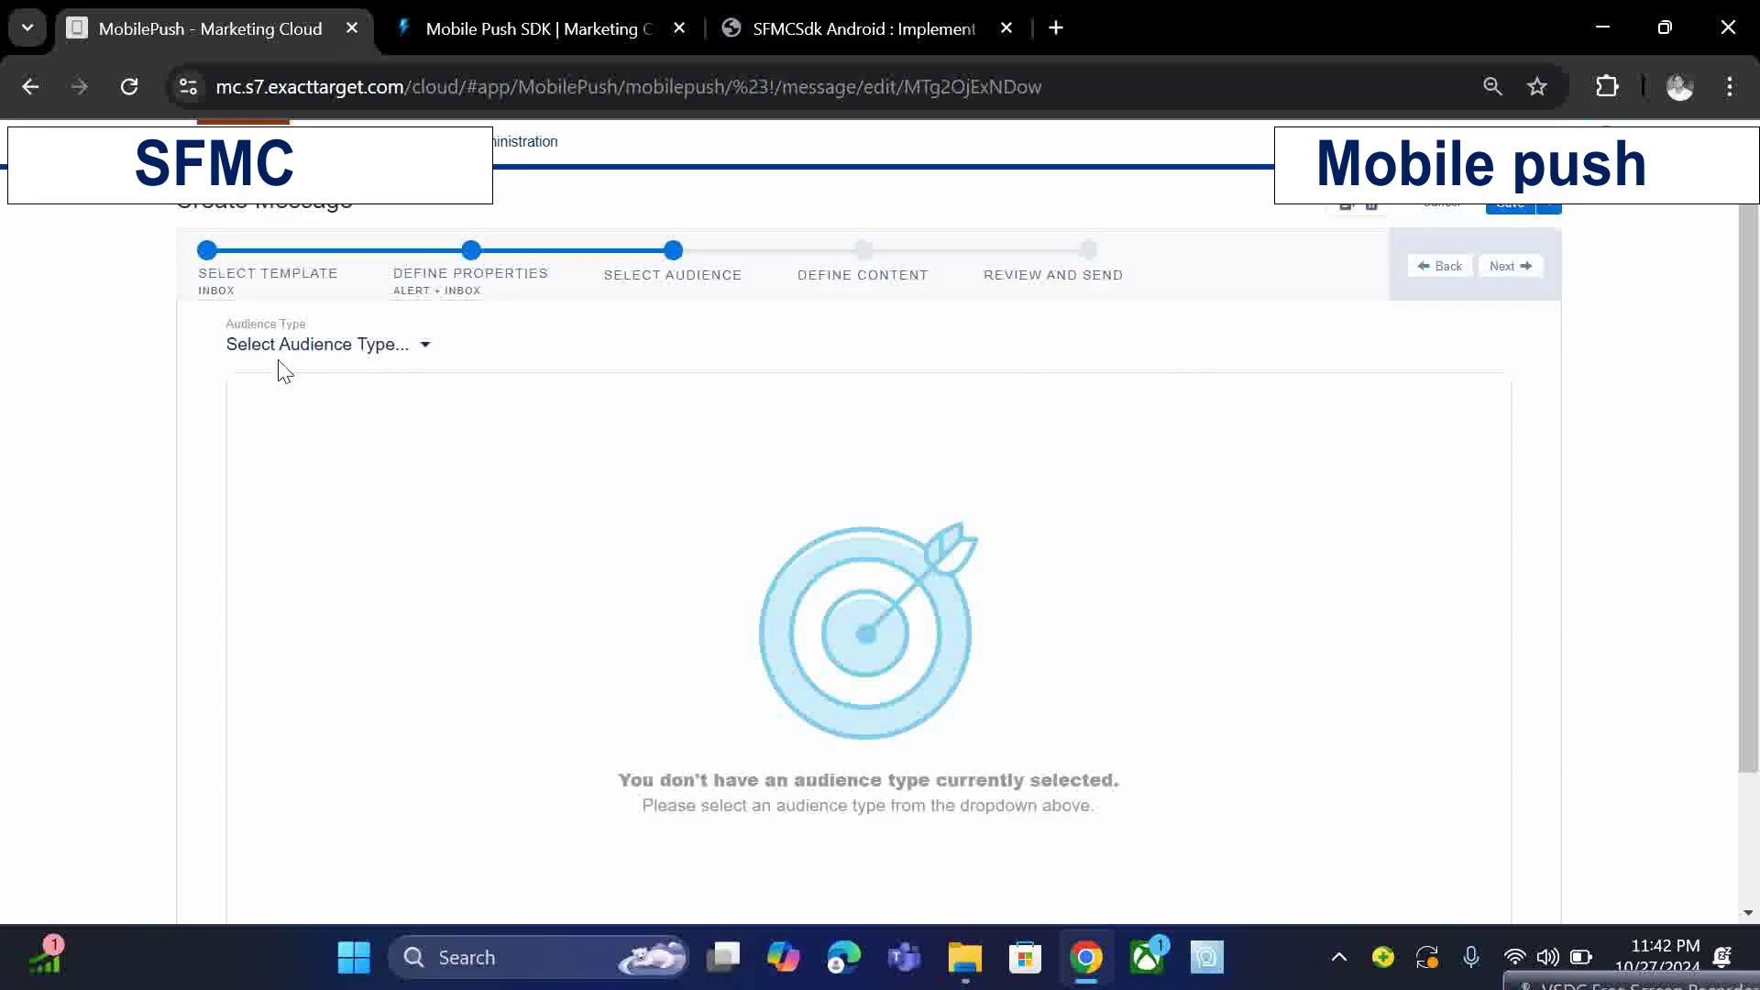
Step: Target the Pineaple_DE data extension from the 007-TEST folder as the audience and proceed to the content definition
click(320, 347)
click(316, 406)
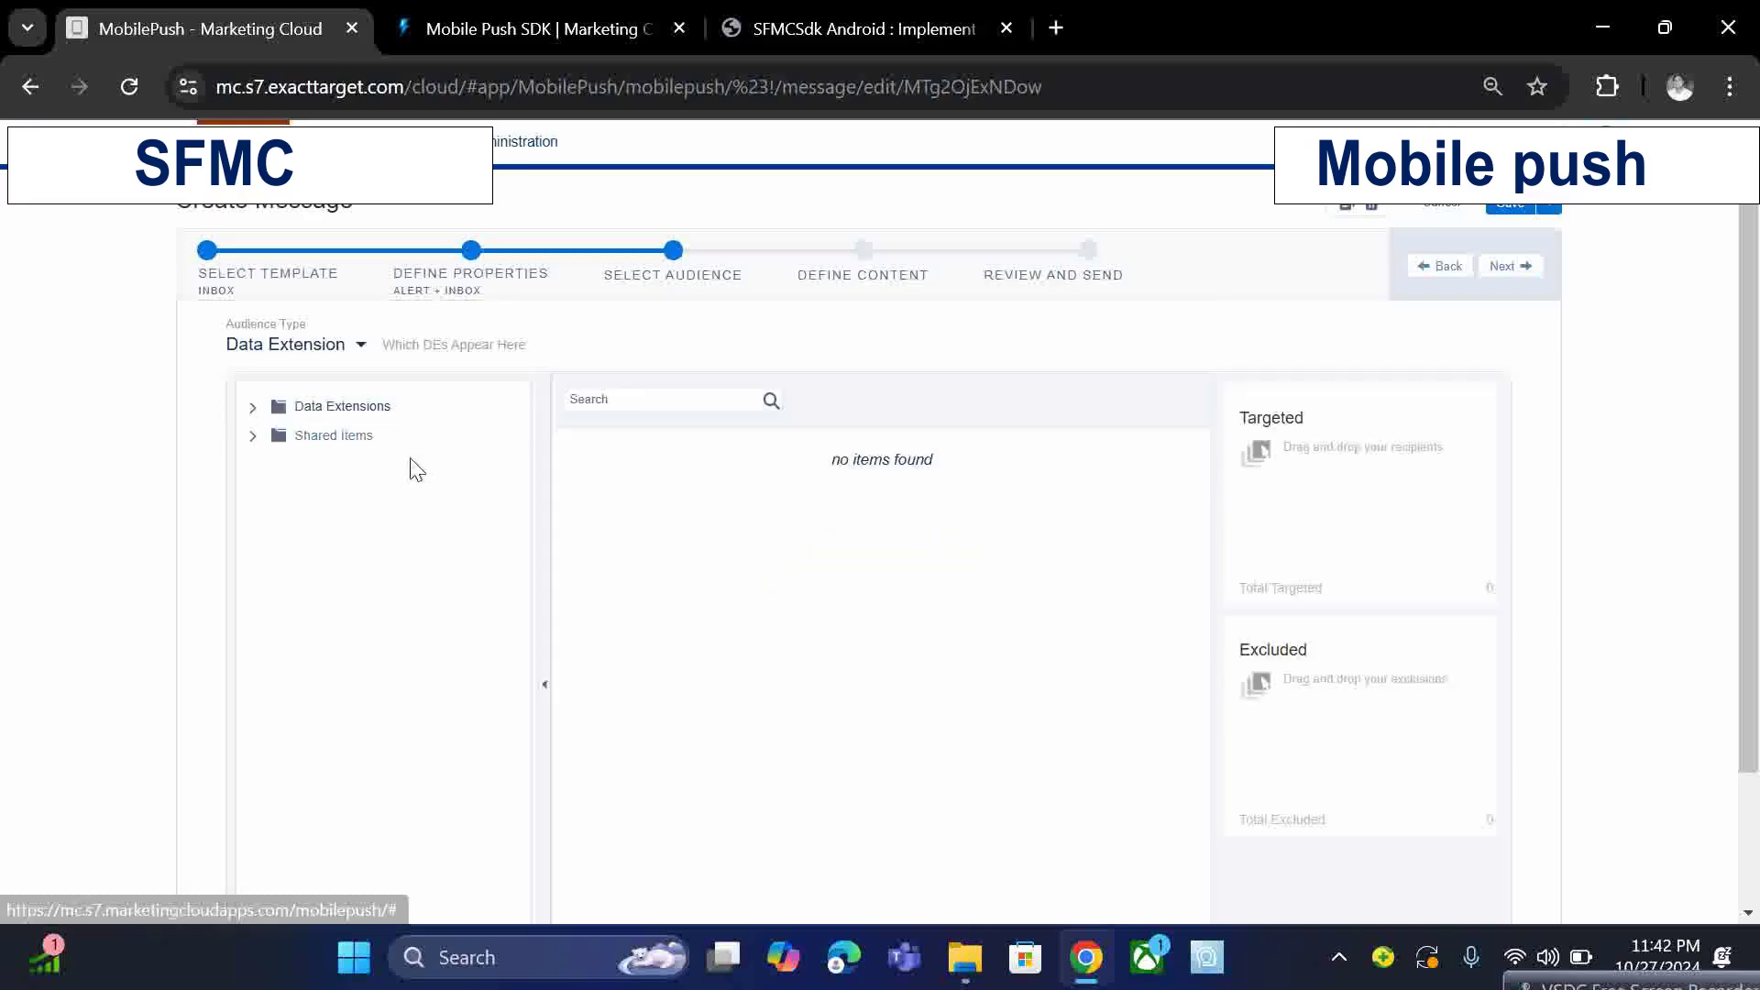
click(253, 408)
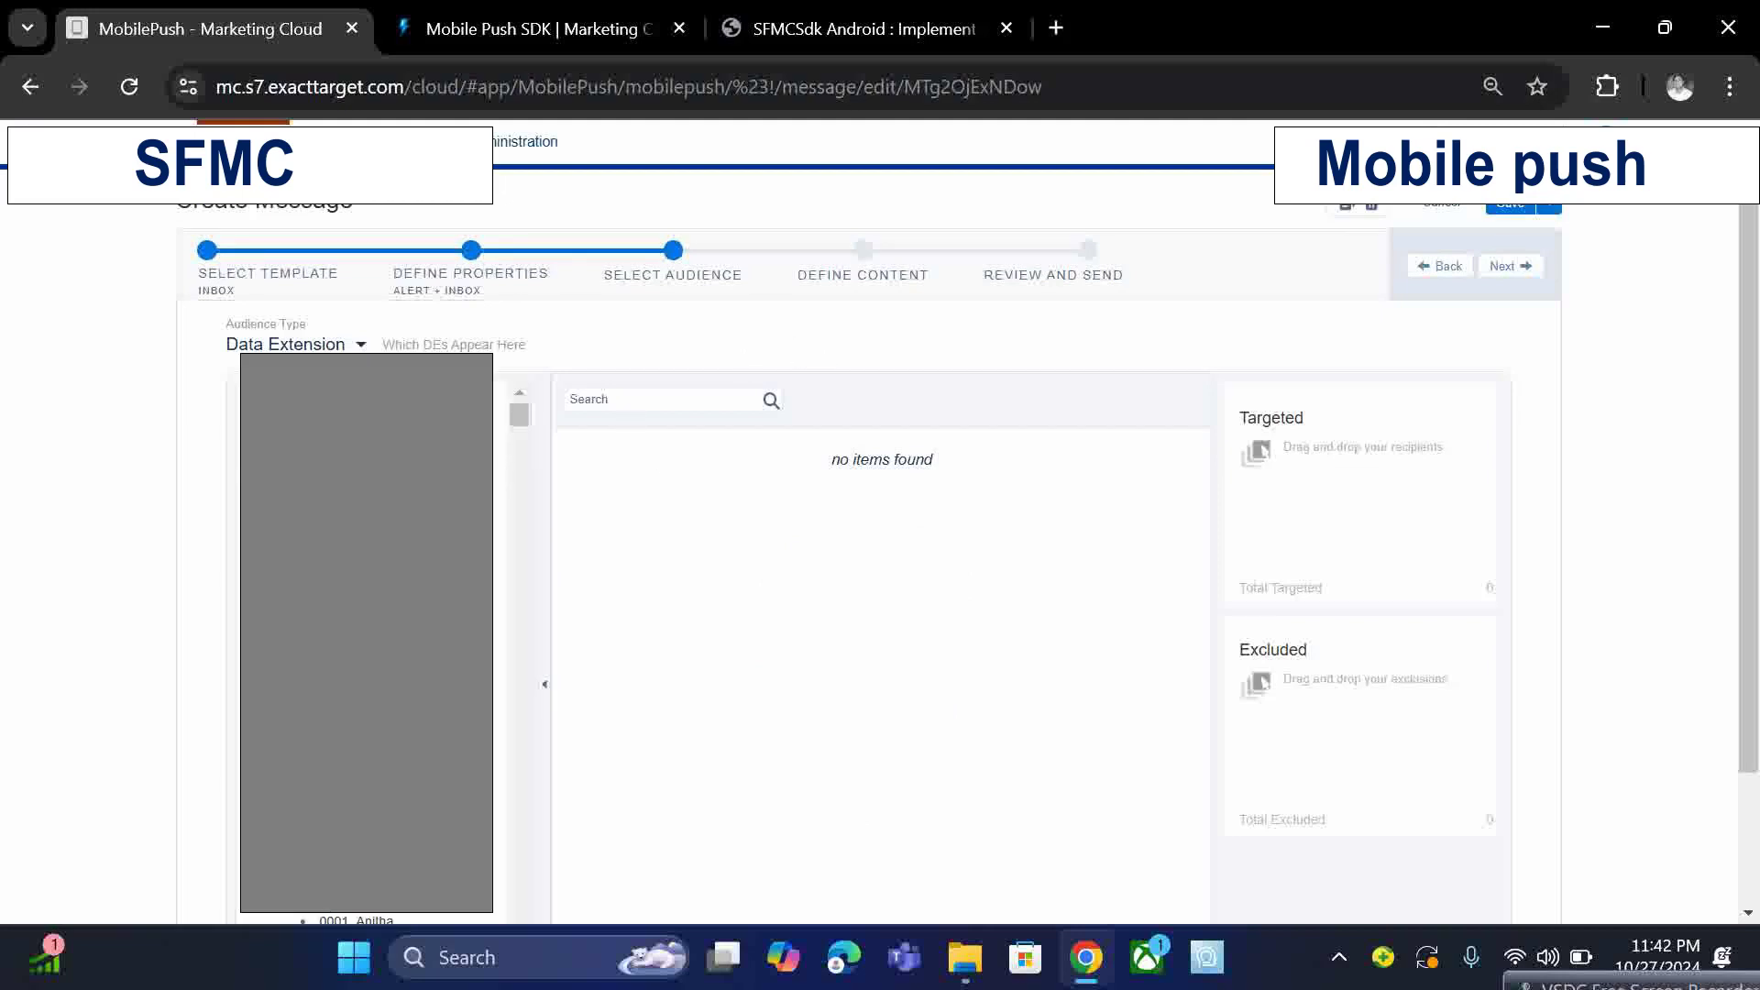
scroll(366, 633, down, 1)
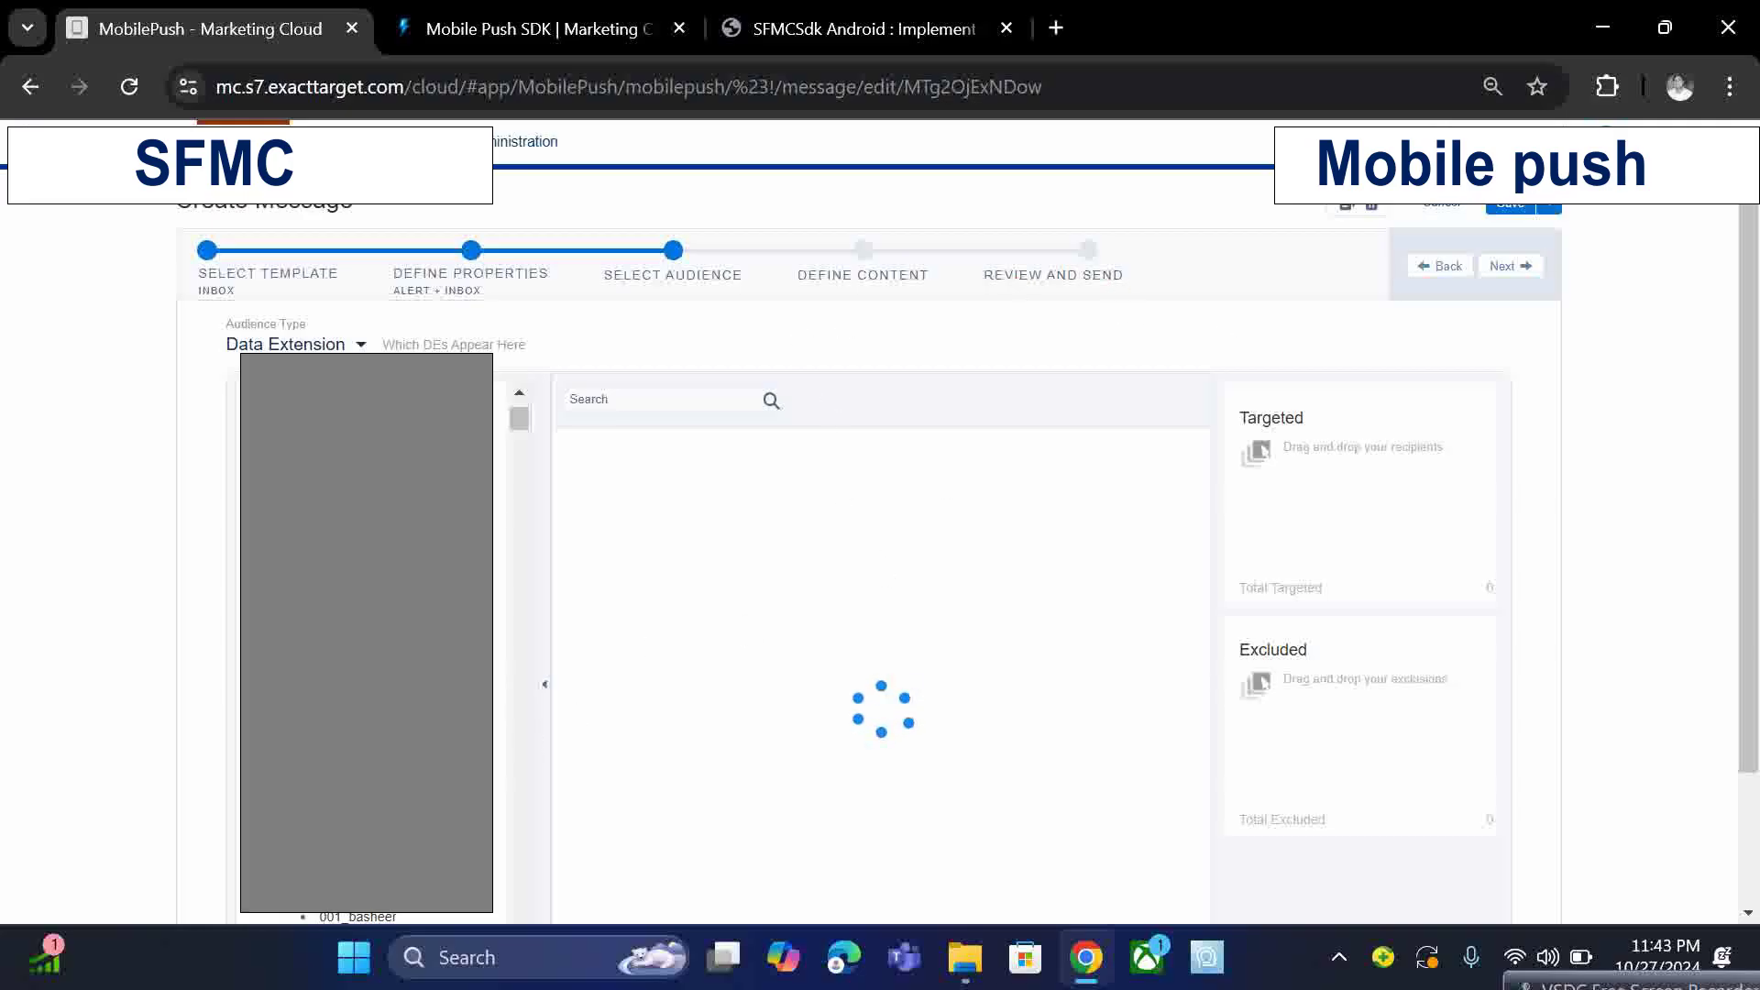
scroll(367, 641, up, 1)
scroll(366, 641, down, 1)
scroll(367, 642, down, 1)
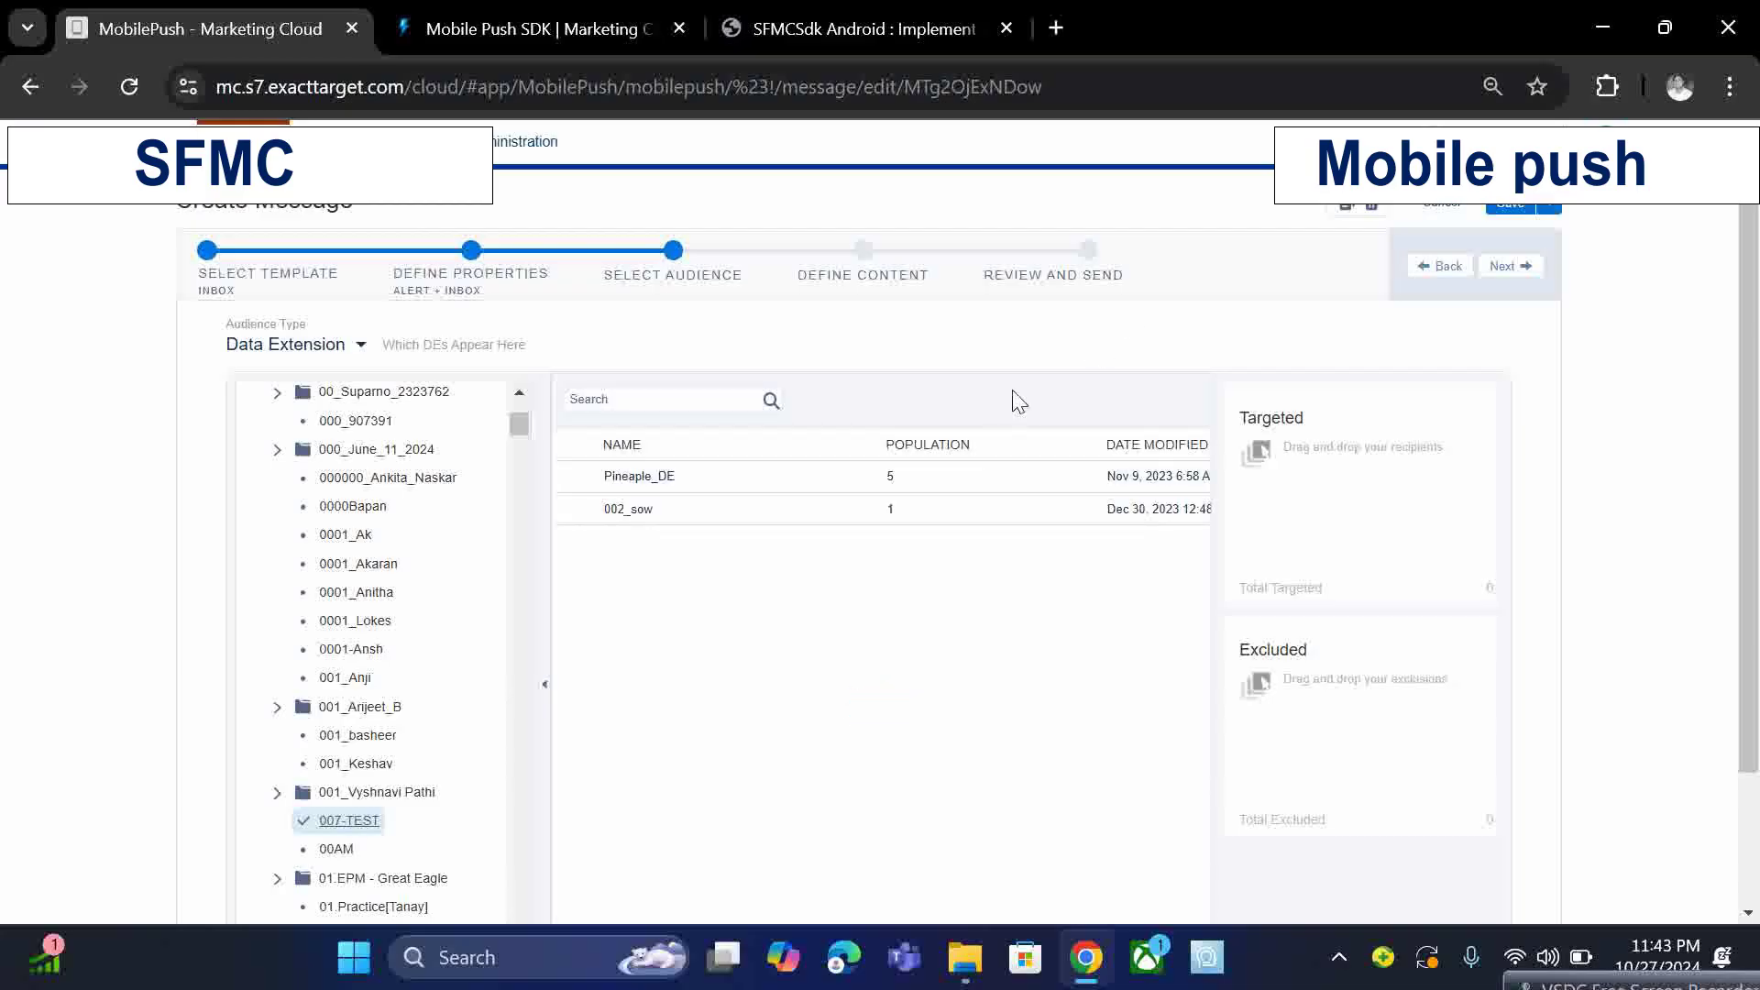
click(862, 485)
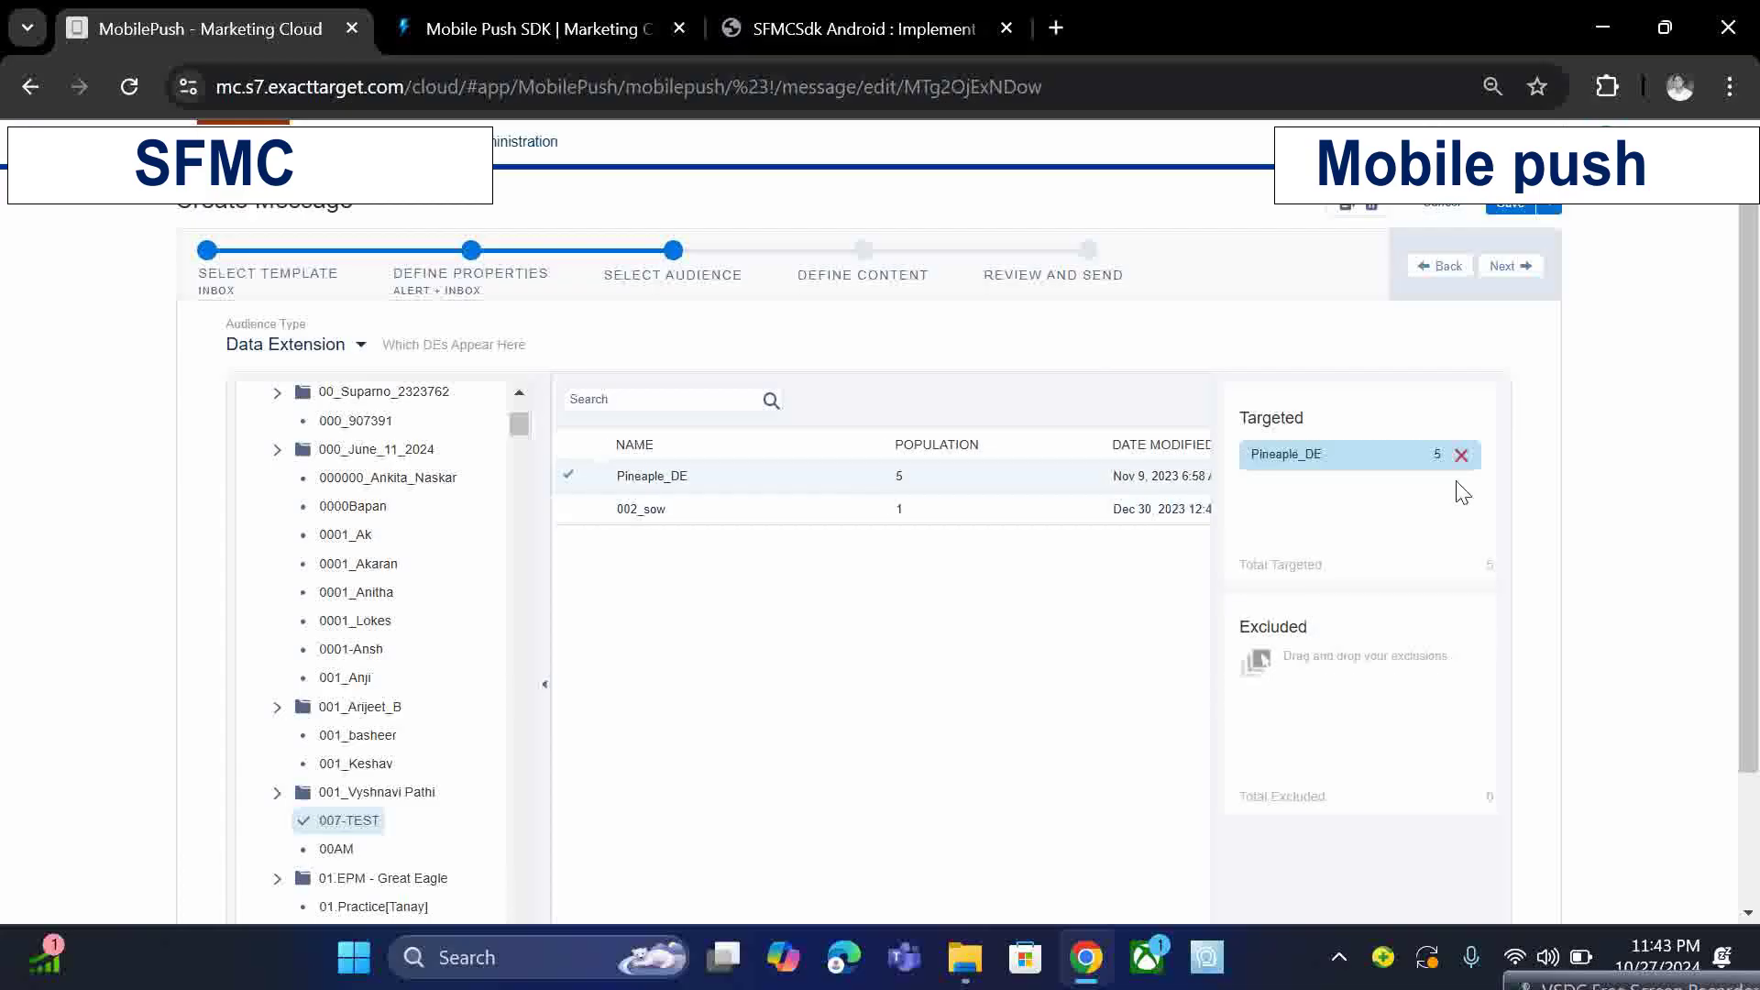
click(1519, 284)
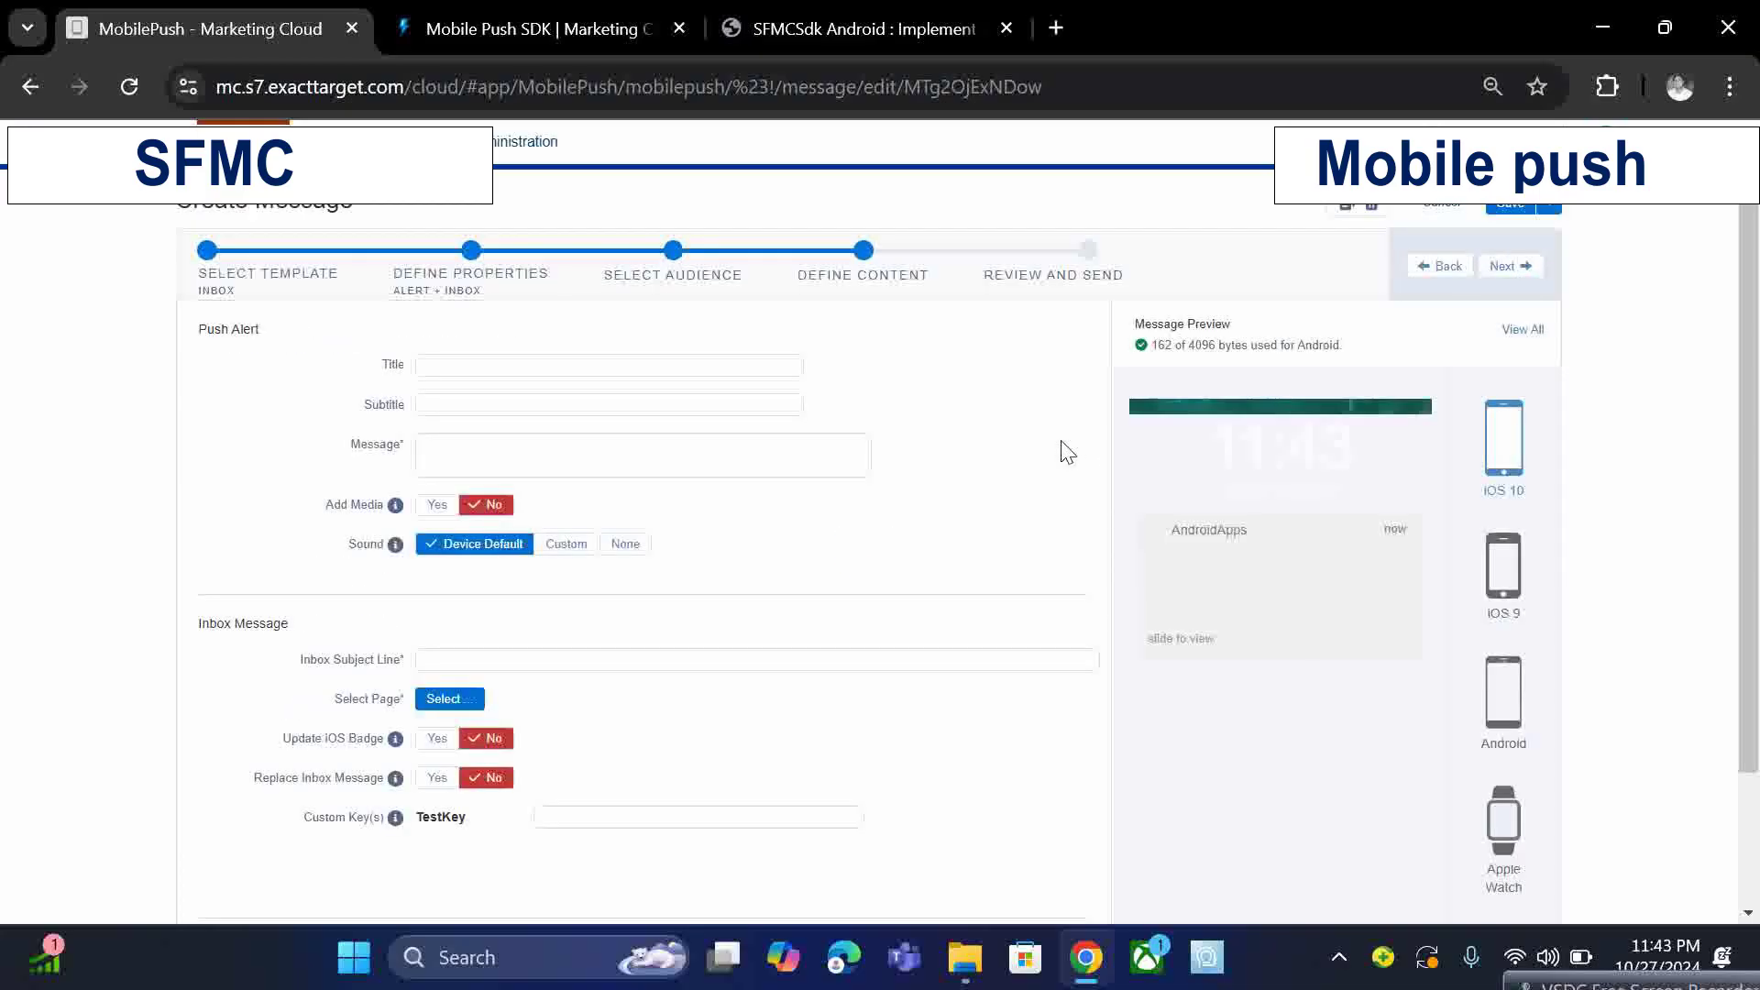
Step: Enter "Hello World" as both the message text and the title of the push alert
scroll(950, 413, down, 1)
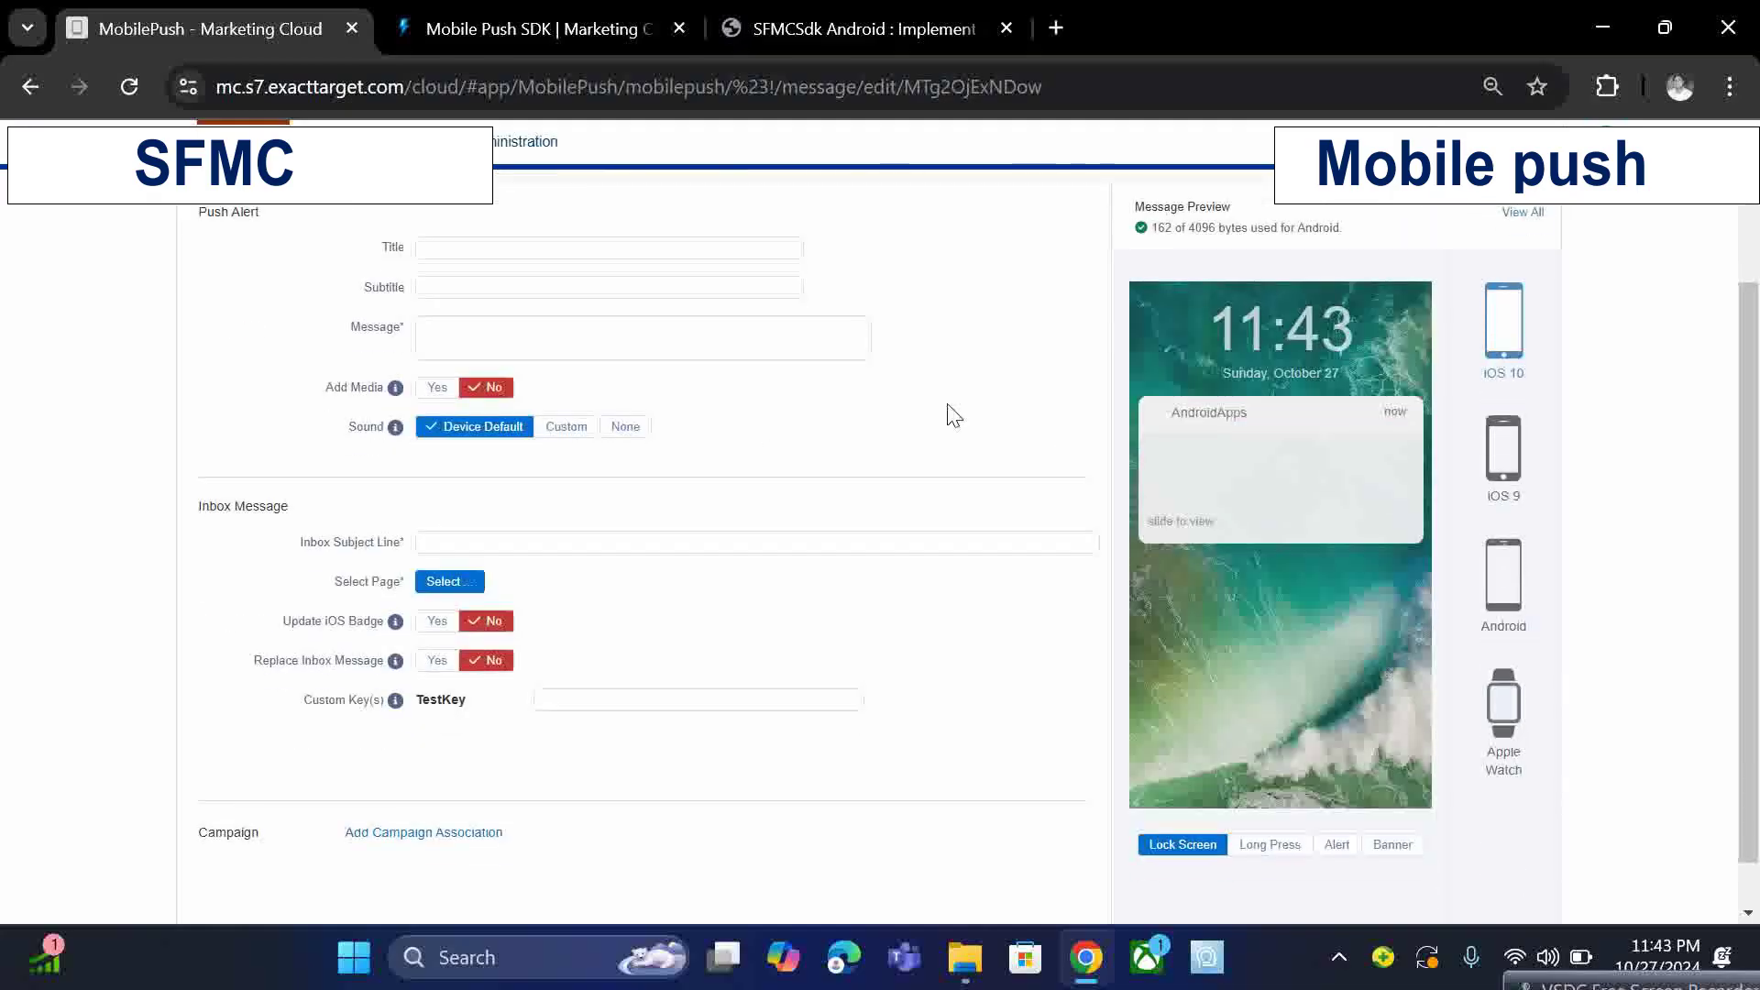
scroll(949, 414, up, 1)
click(680, 448)
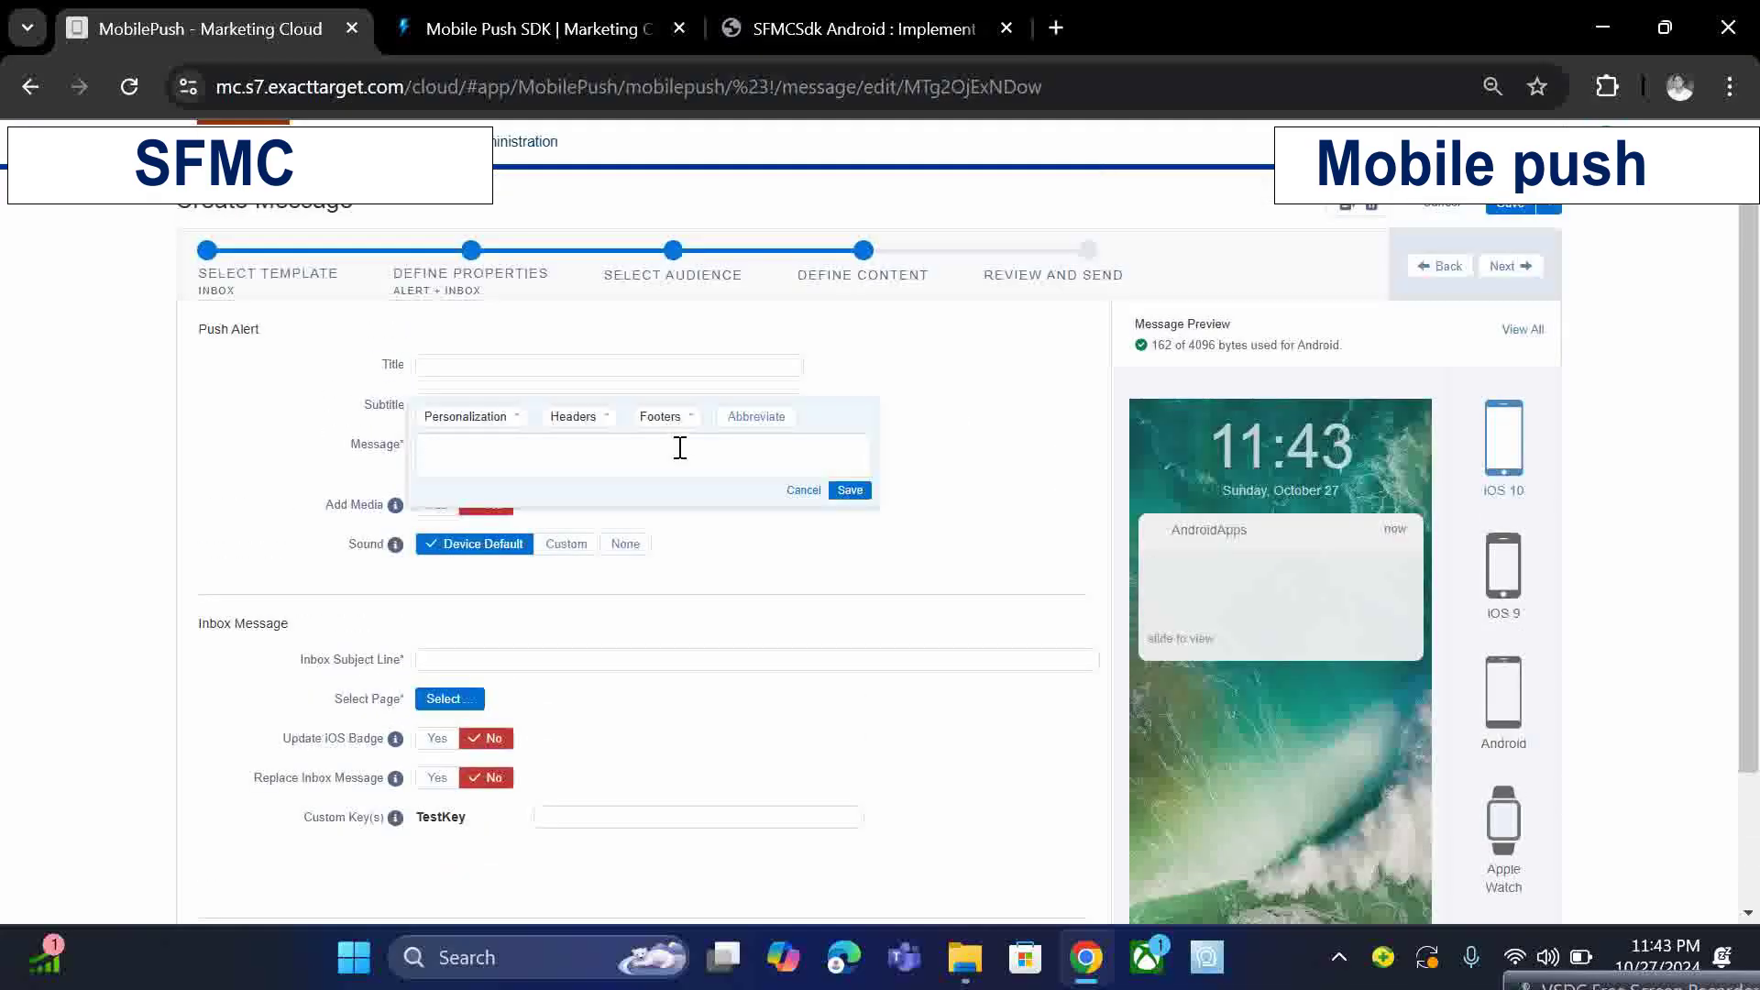
text(Helloworld)
click(850, 491)
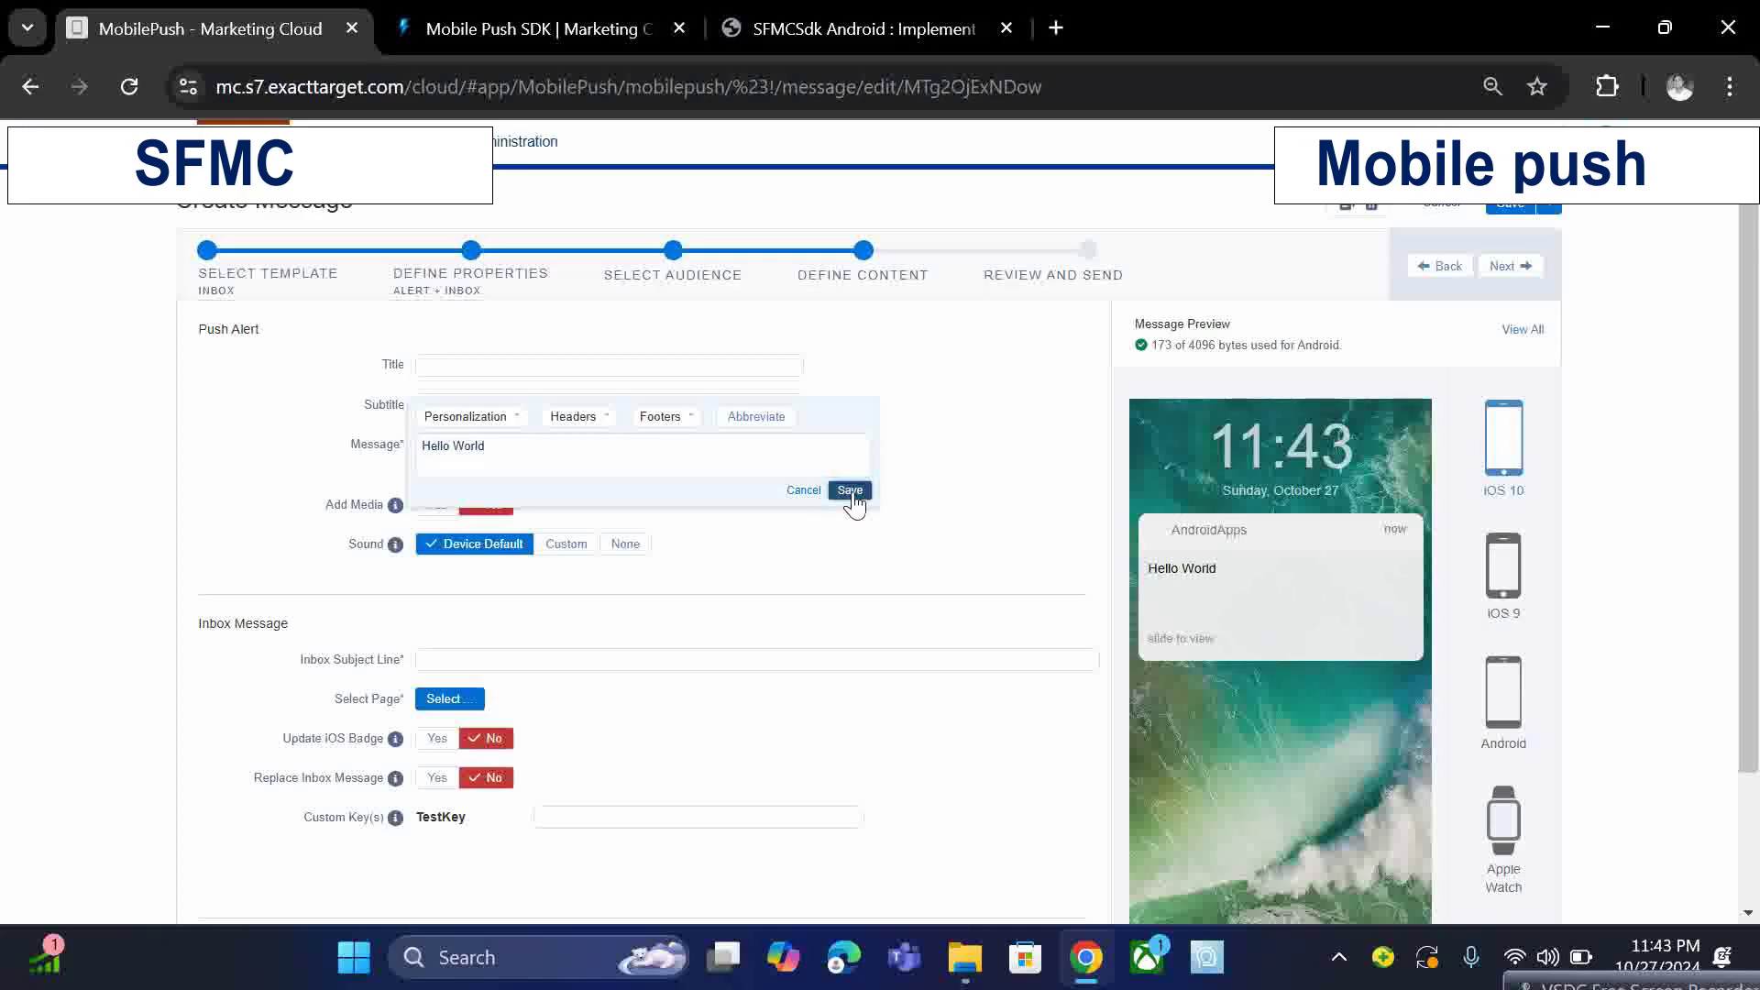
click(538, 365)
text(Hello World)
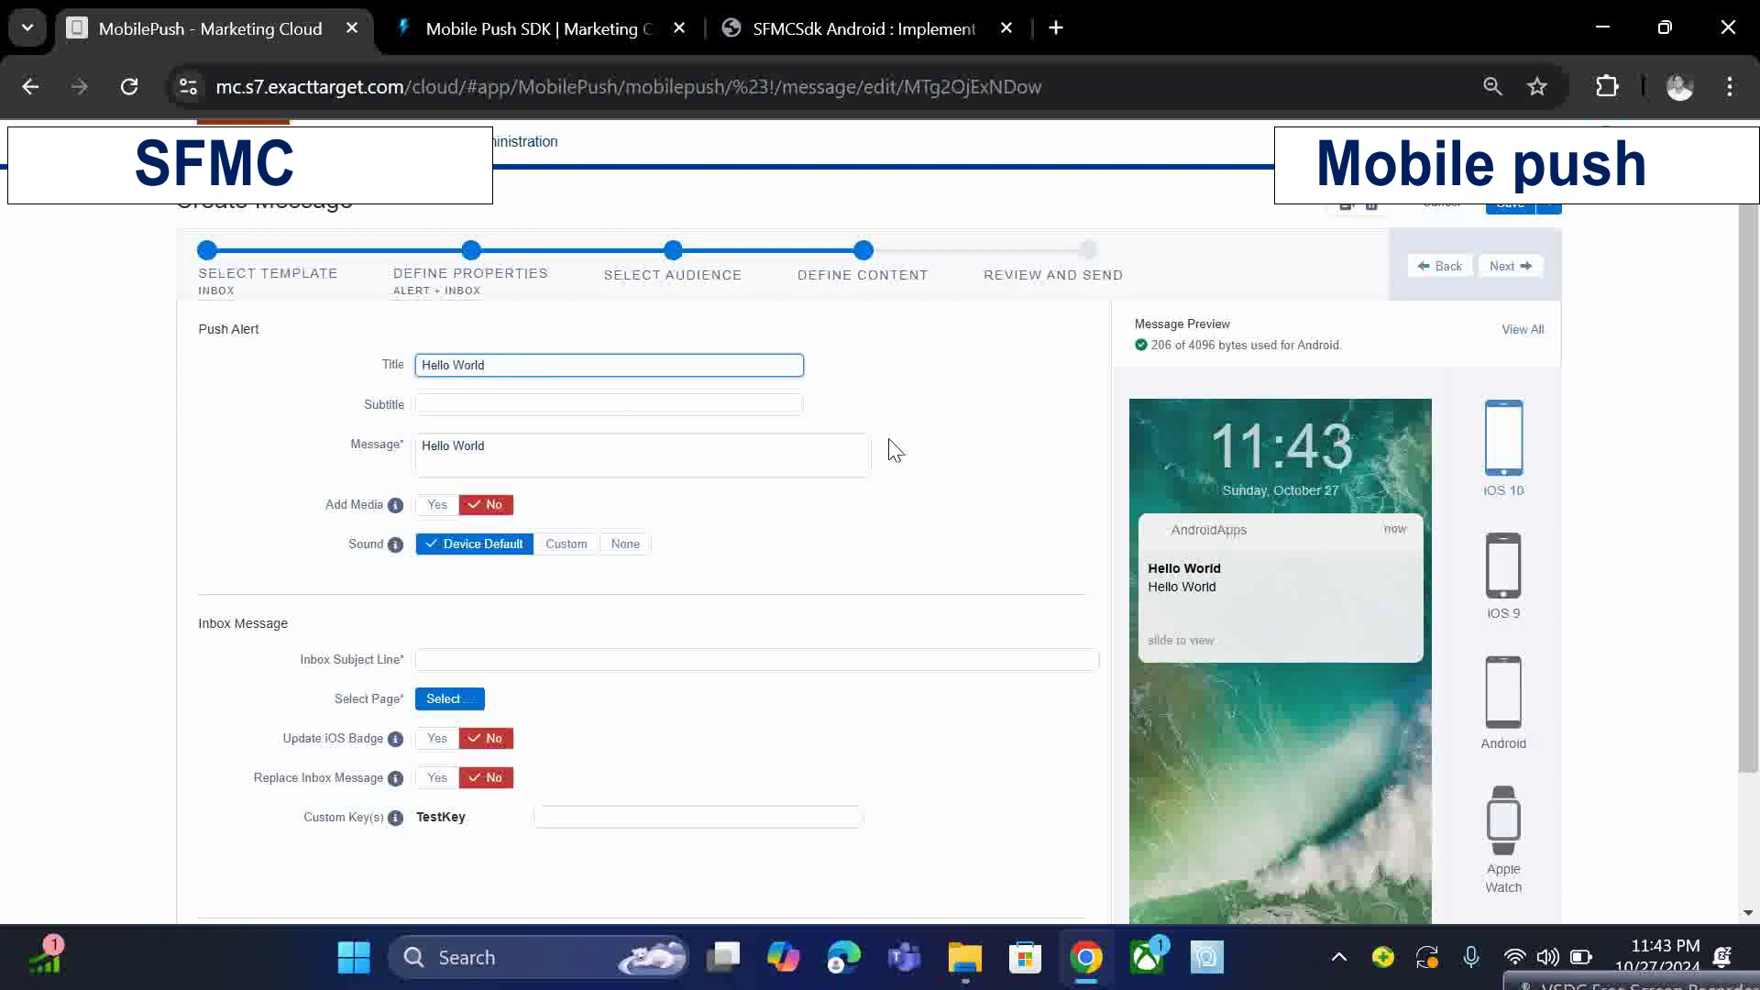
click(896, 449)
Step: Append the personalization string %%FirstName%% to the push alert message and save it
click(708, 459)
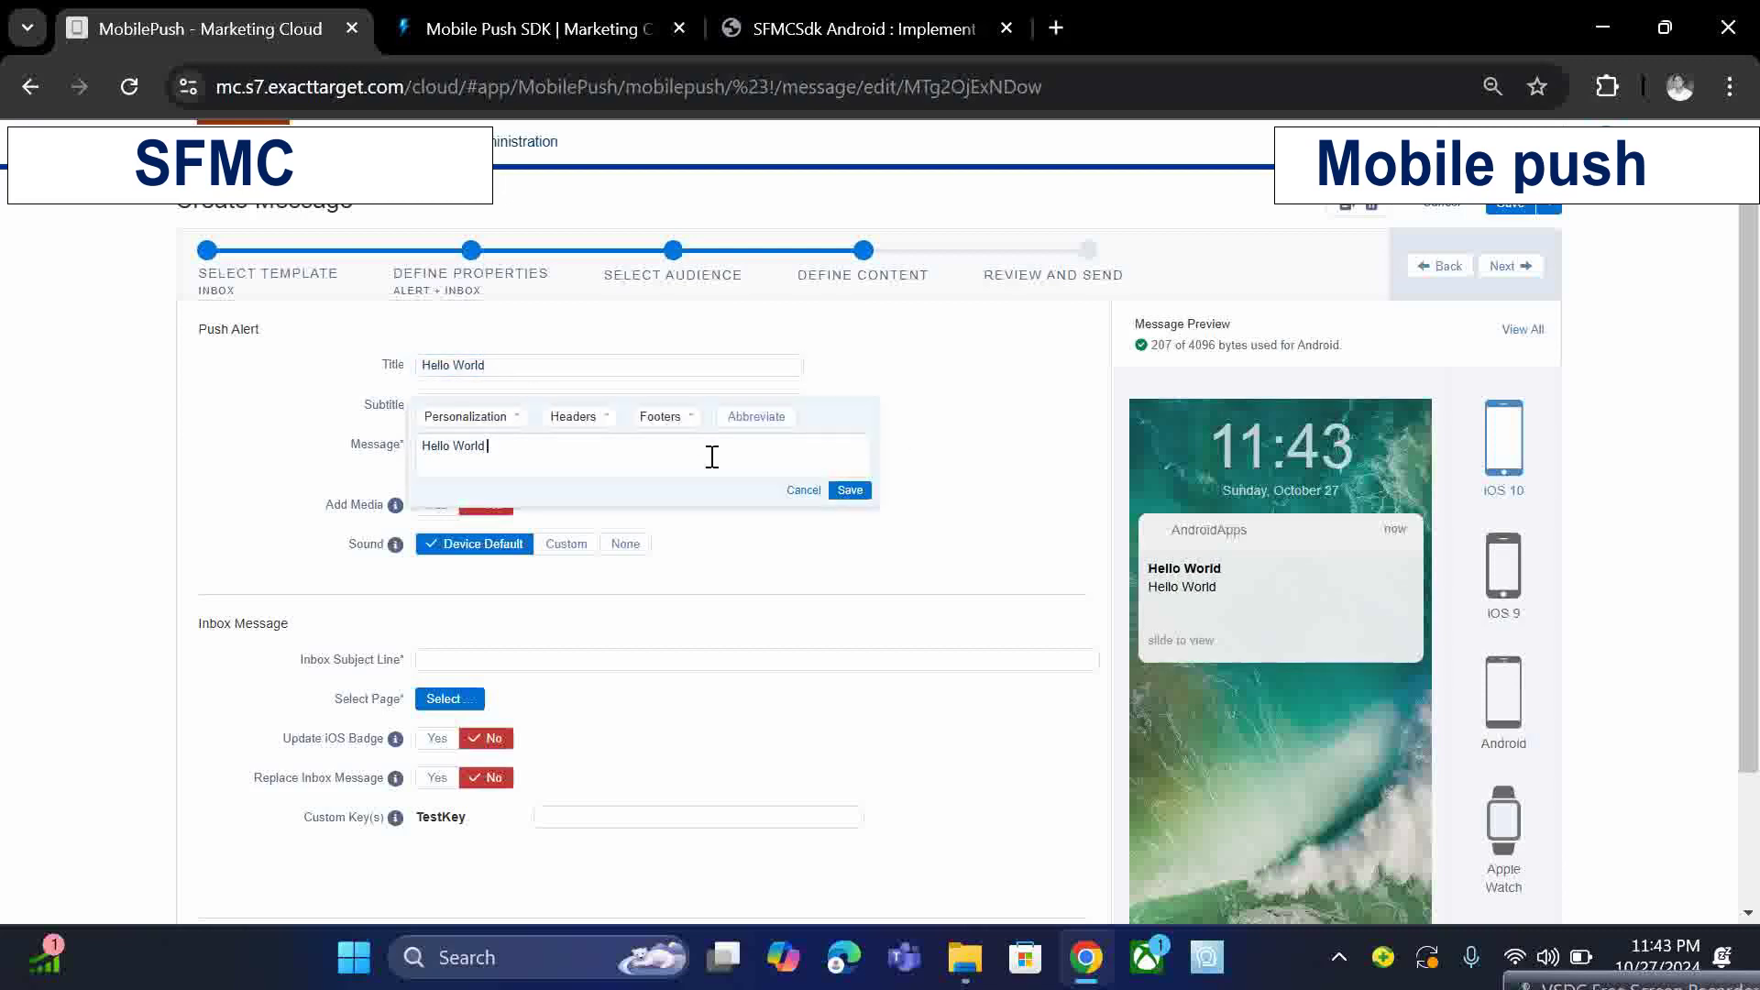
text(%%FirstName%%)
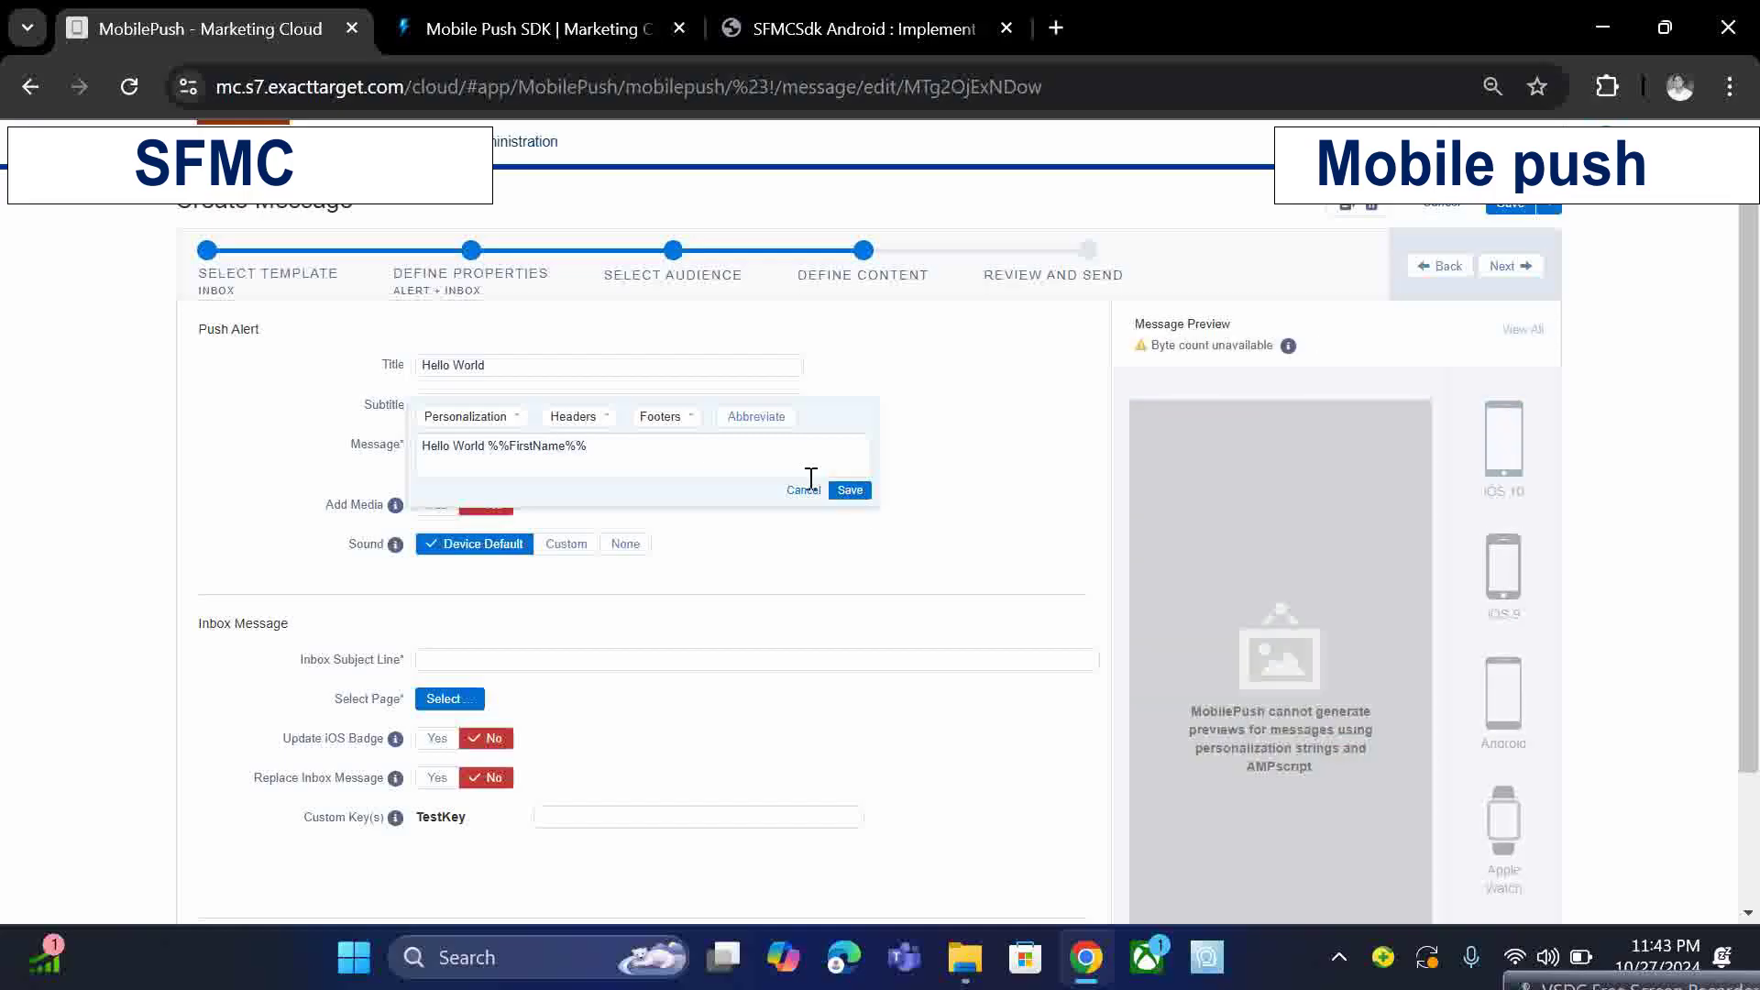
click(855, 493)
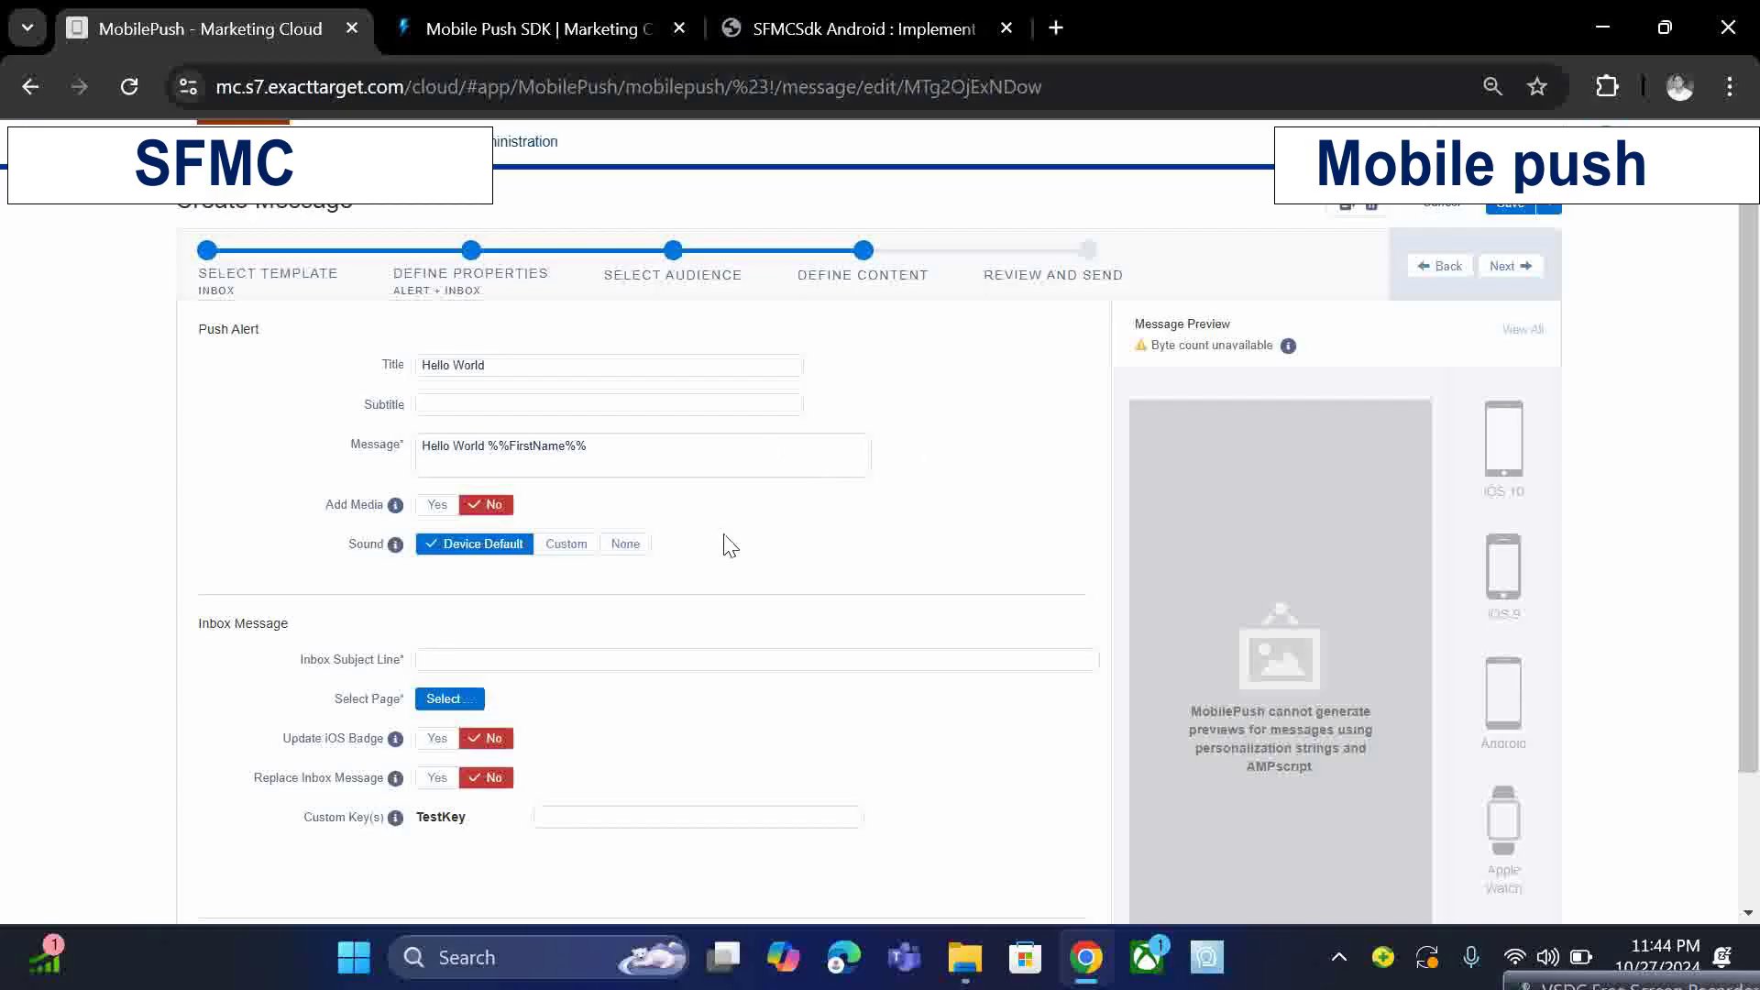
Step: Copy the push alert title into the inbox subject line and extend it to "Hello World | Body....."
scroll(731, 546, down, 1)
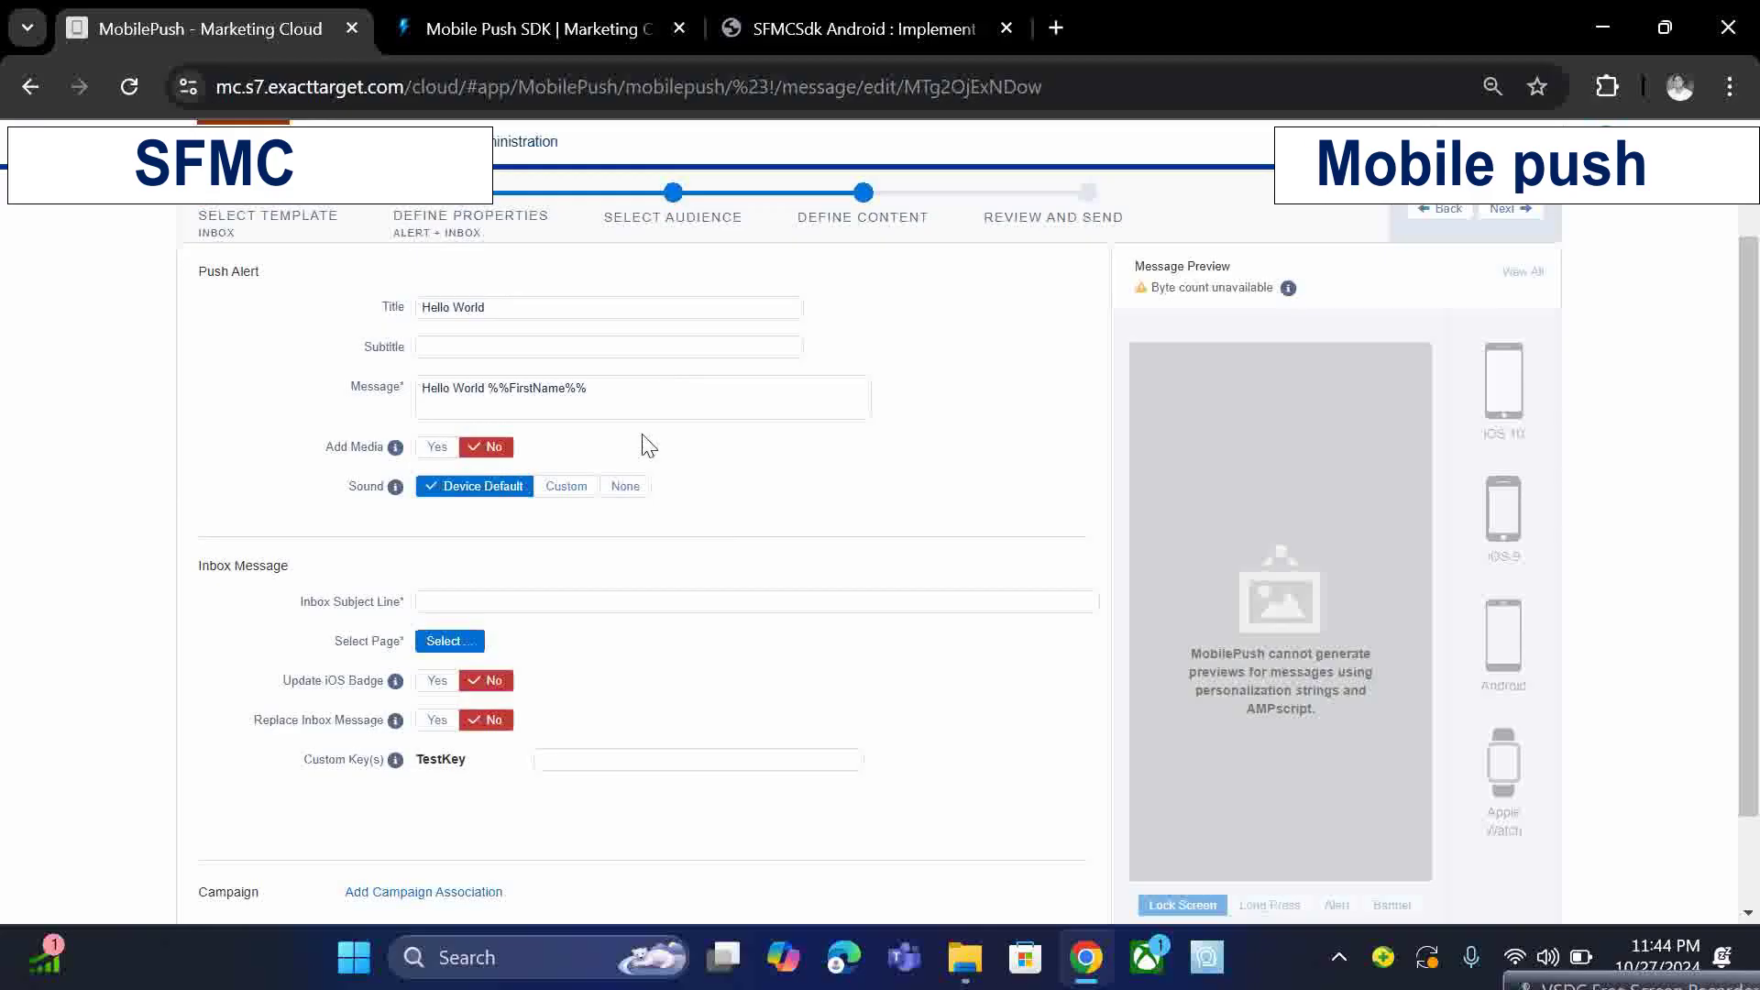
scroll(737, 418, down, 1)
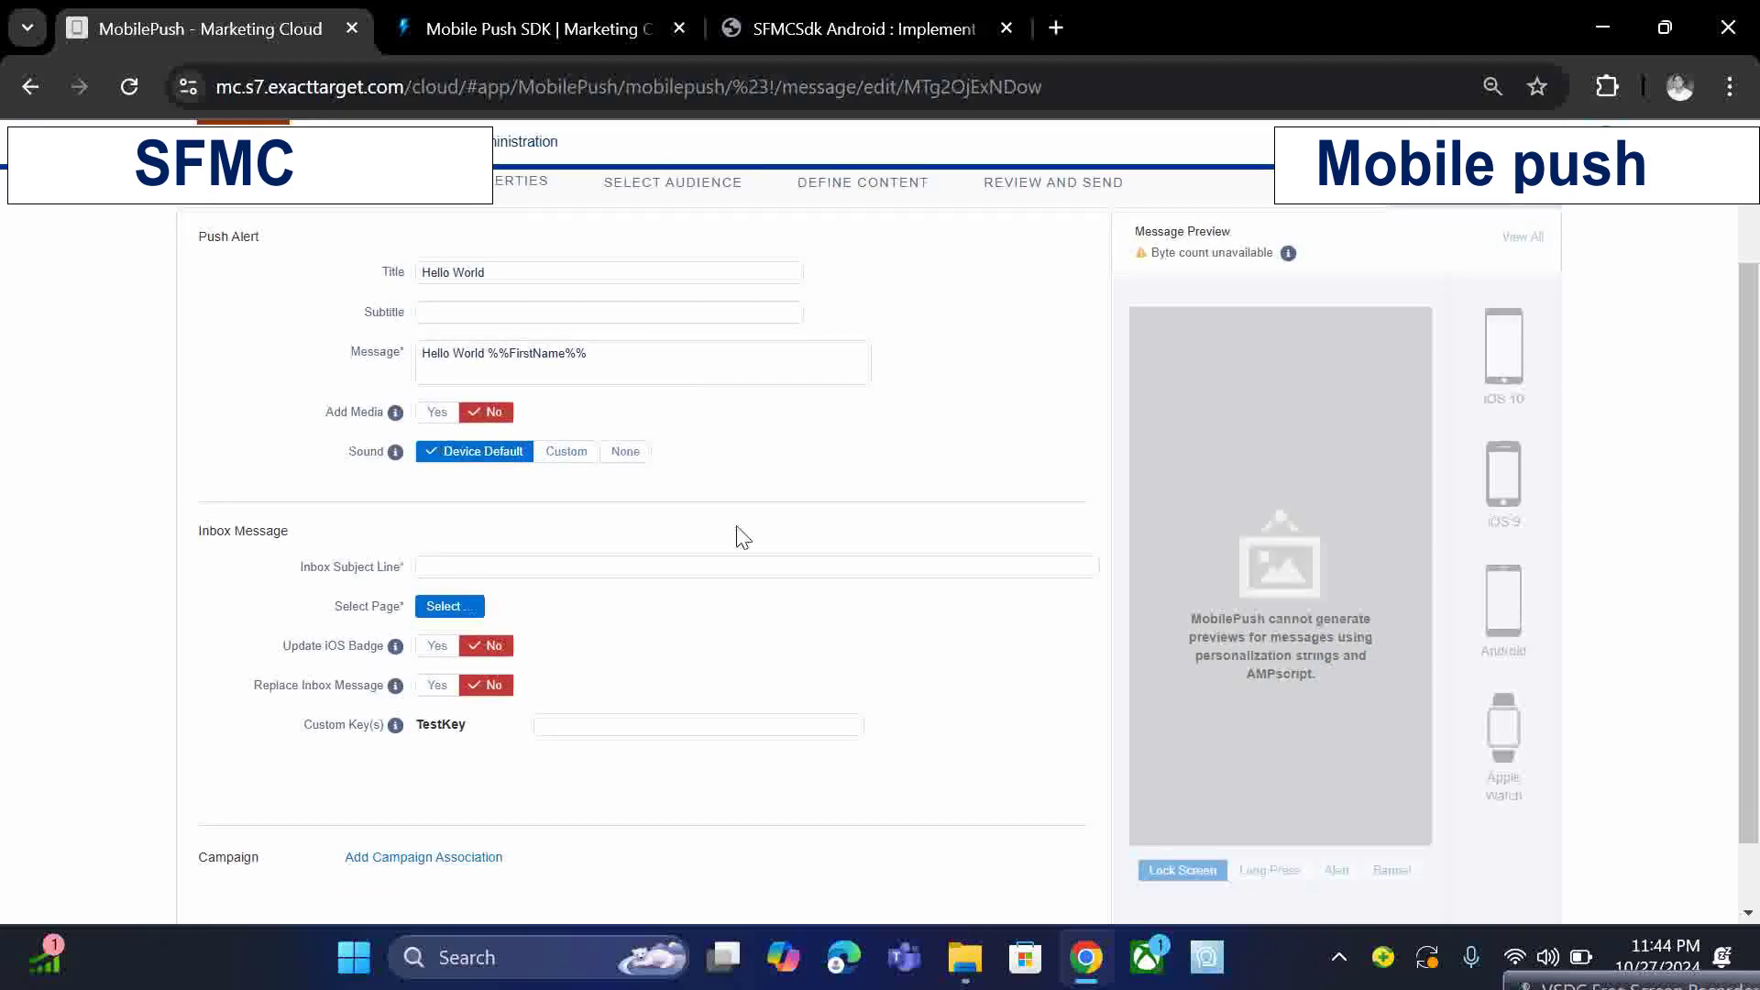
click(530, 271)
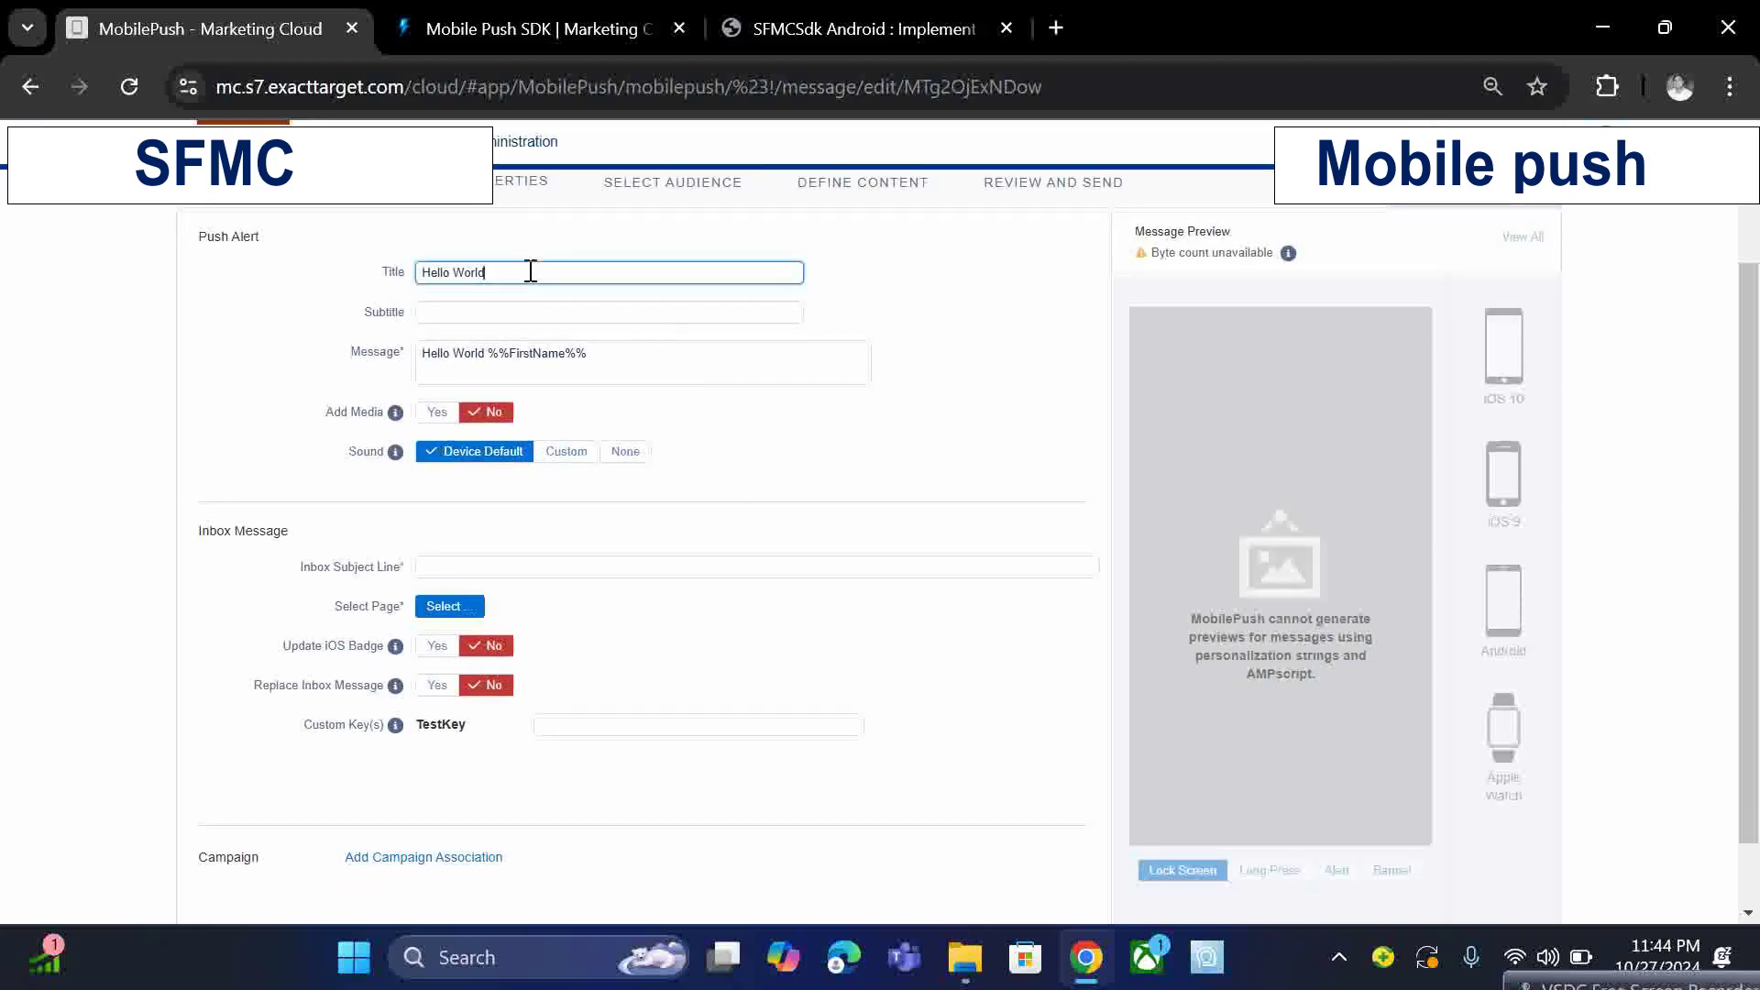
key(ctrl+a)
key(ctrl+c)
click(203, 235)
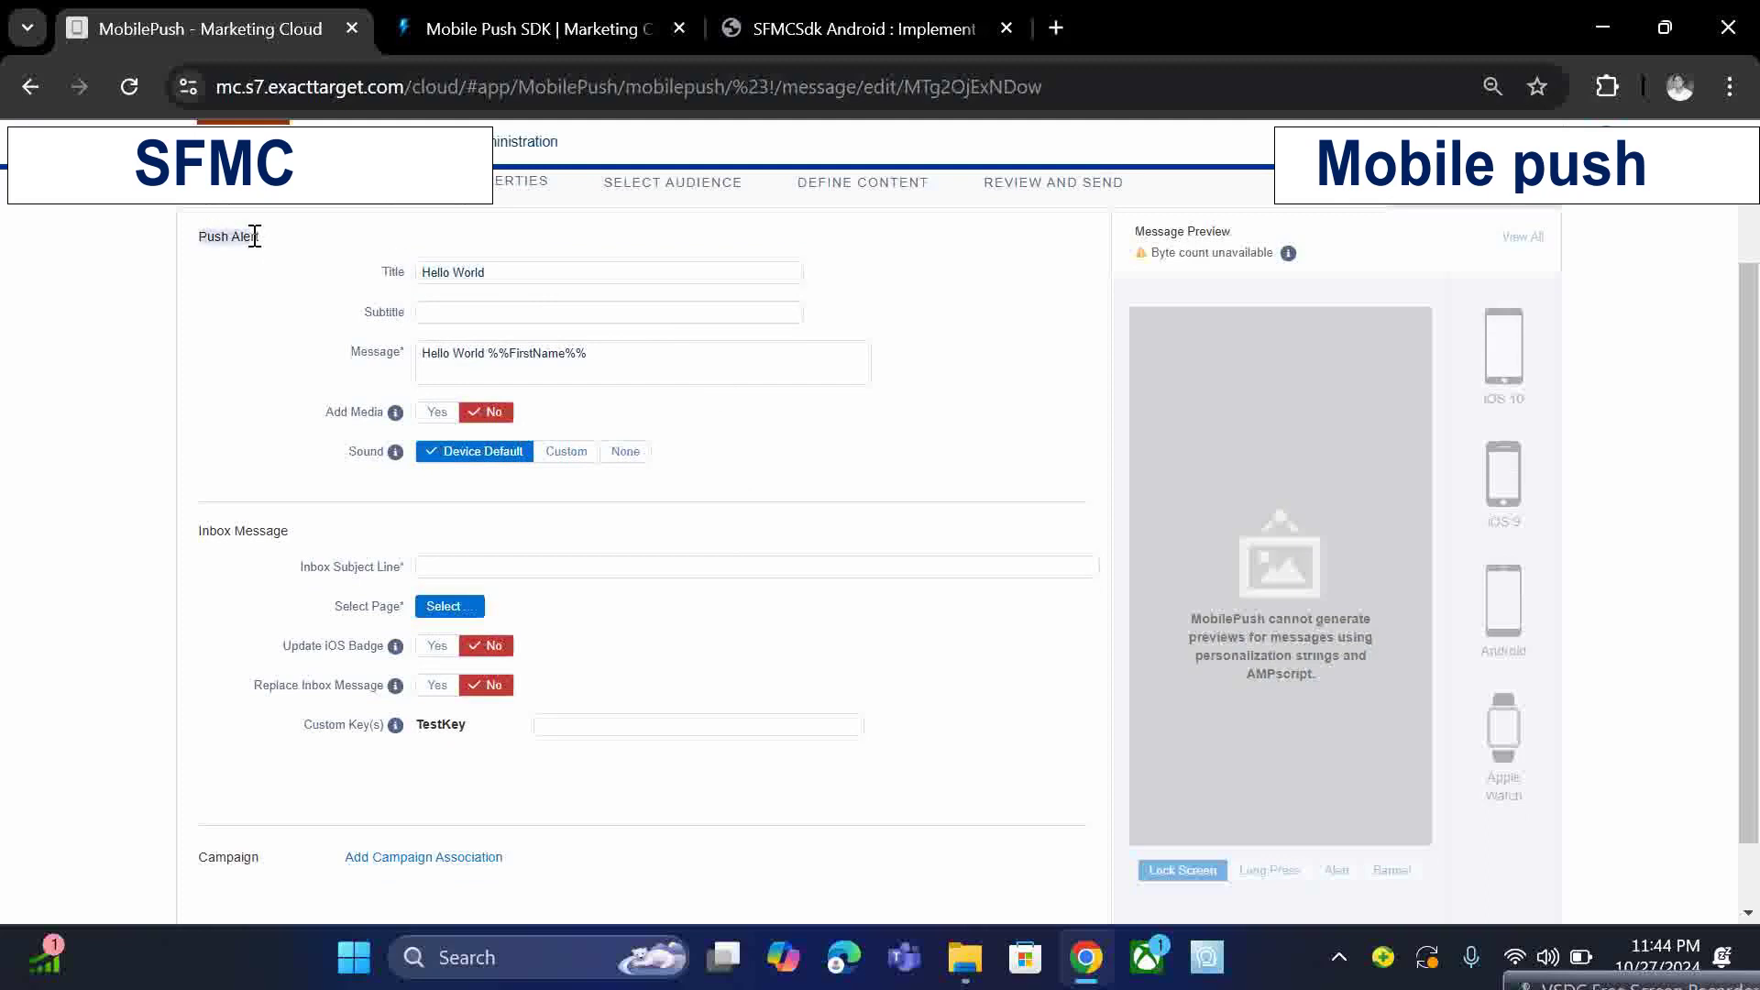
drag(203, 530, 275, 539)
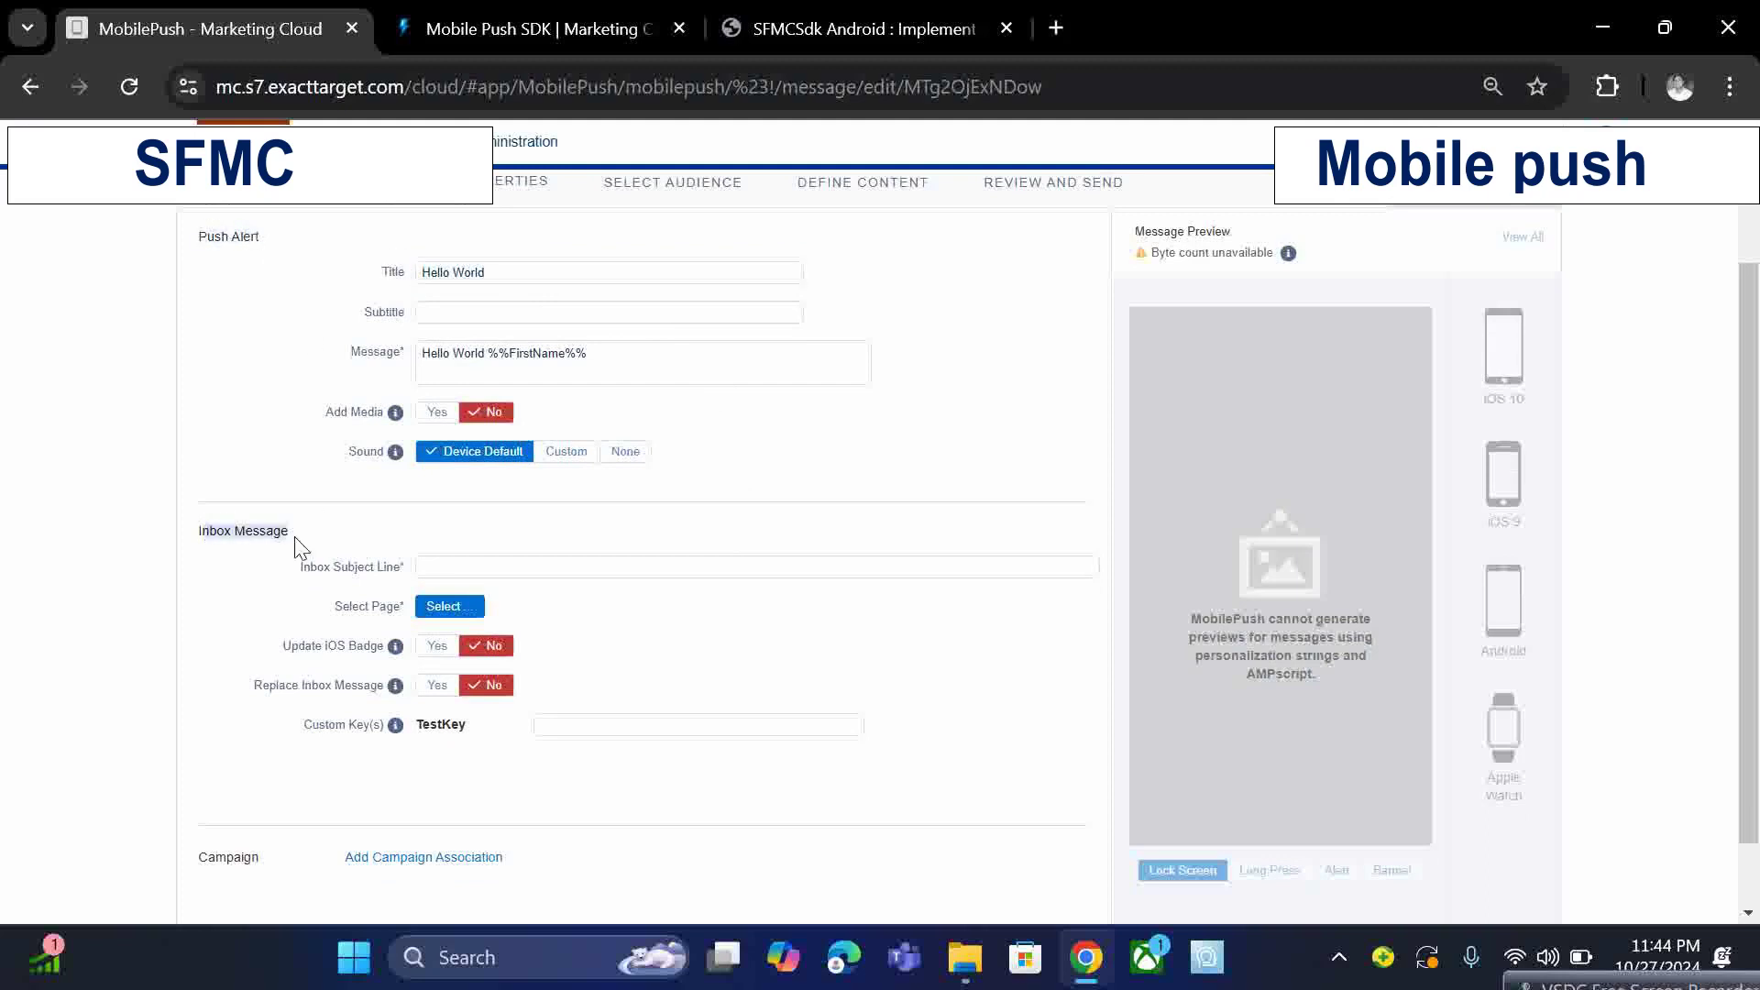
click(305, 548)
click(427, 568)
key(ctrl+v)
click(614, 619)
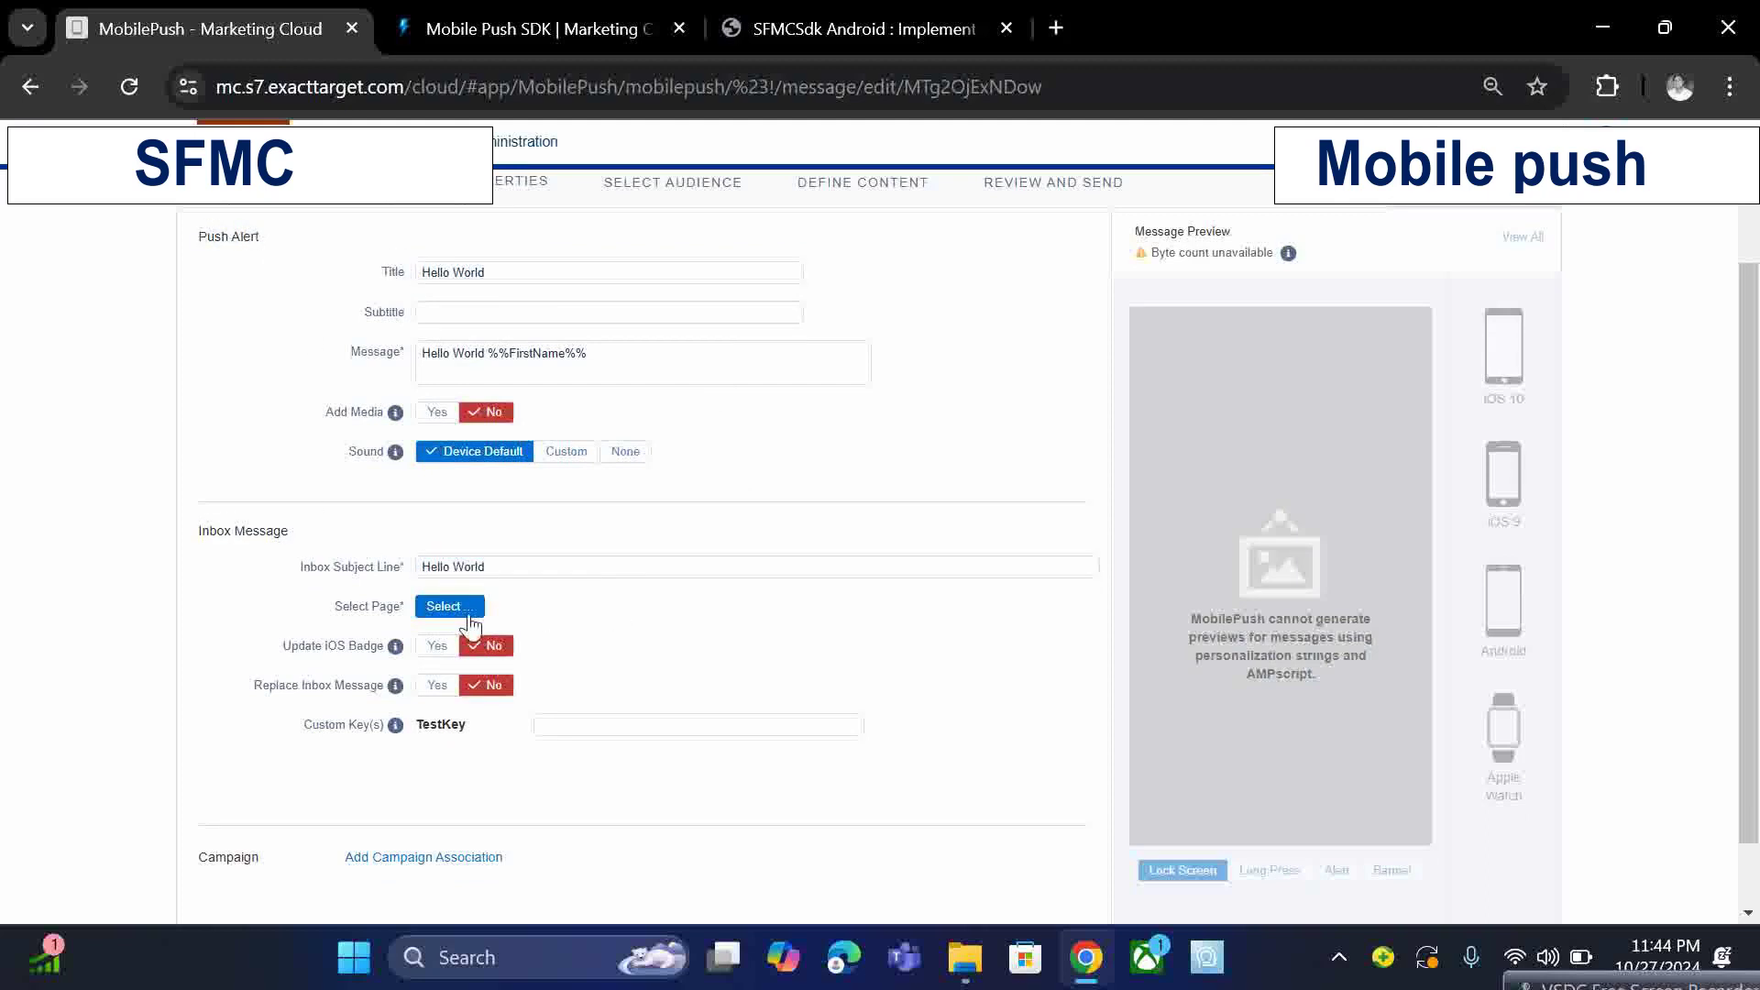
click(571, 570)
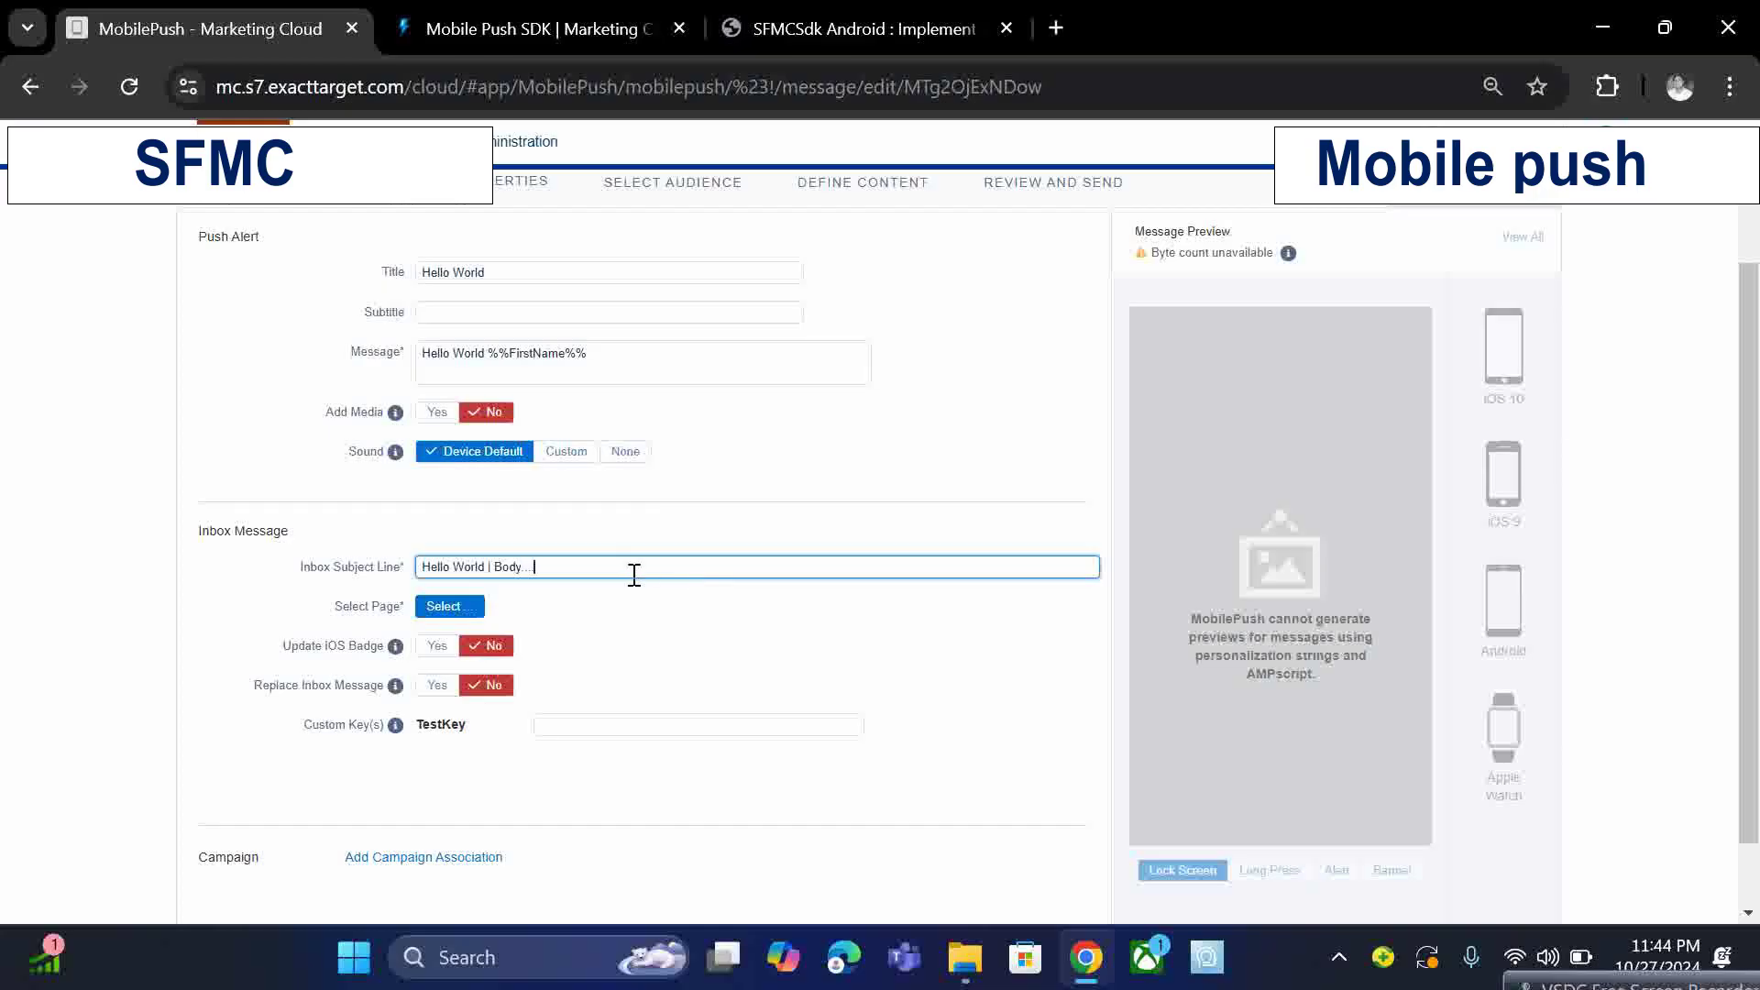
click(630, 613)
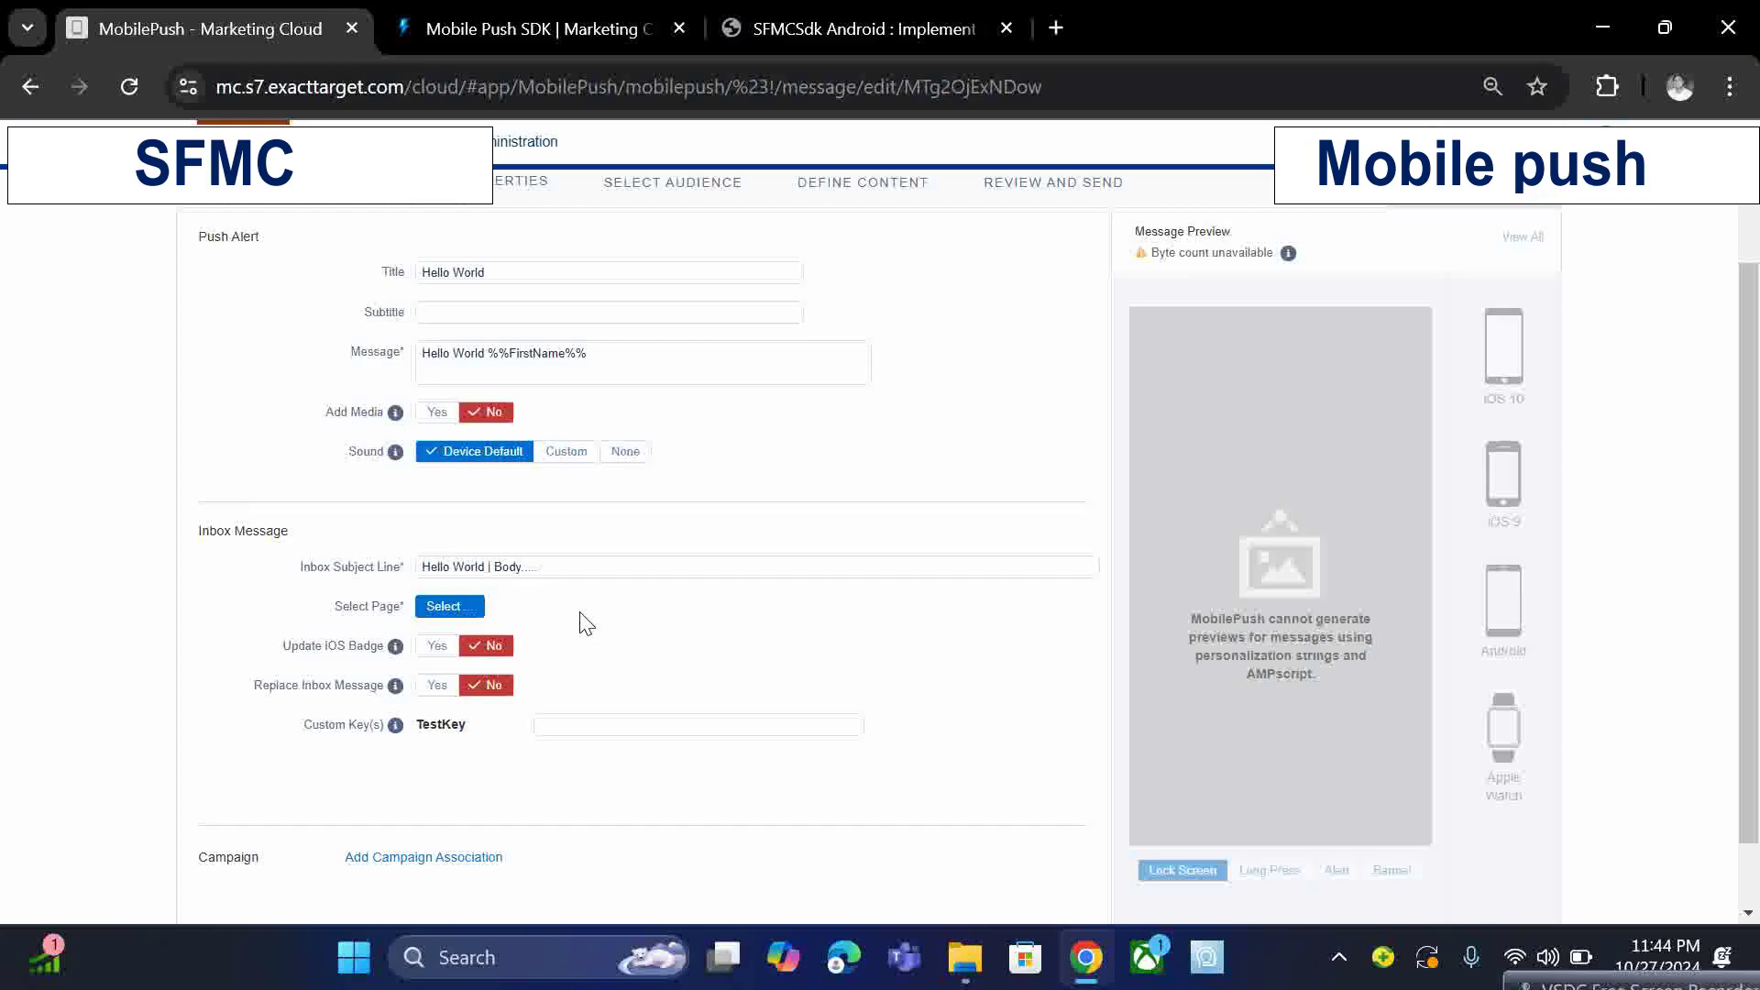
Step: View the CloudPage choices for the inbox message and close them without selecting a page
click(463, 611)
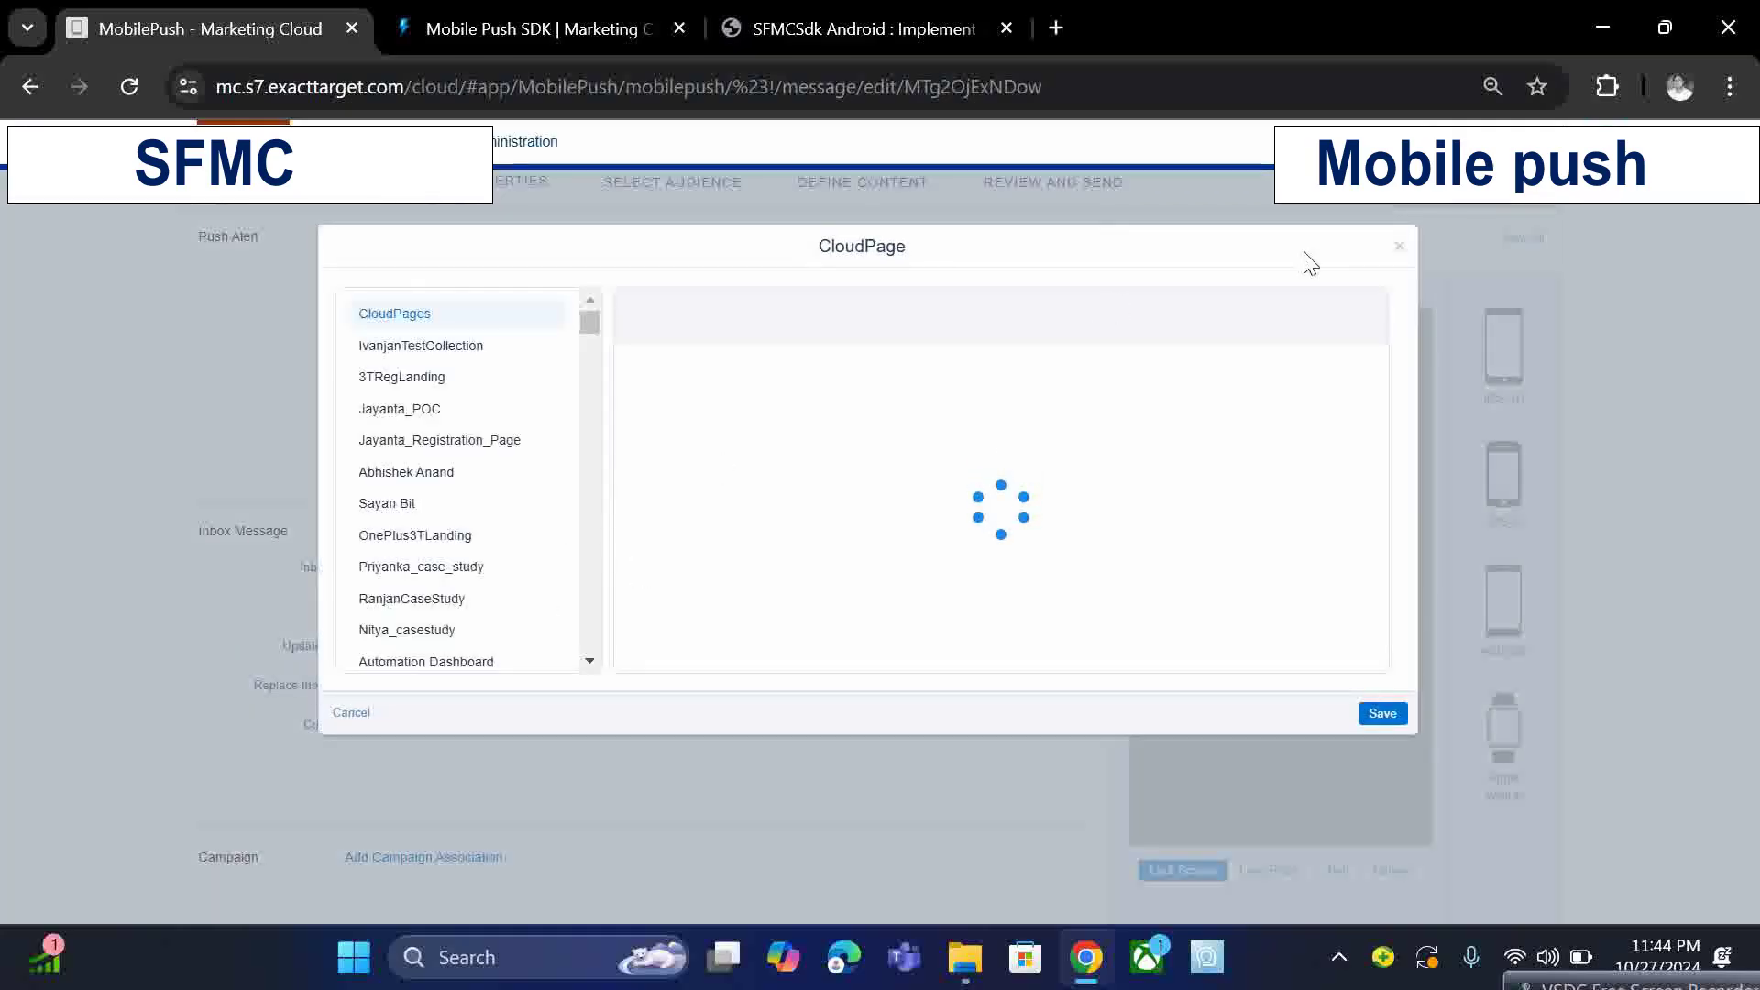
click(1400, 247)
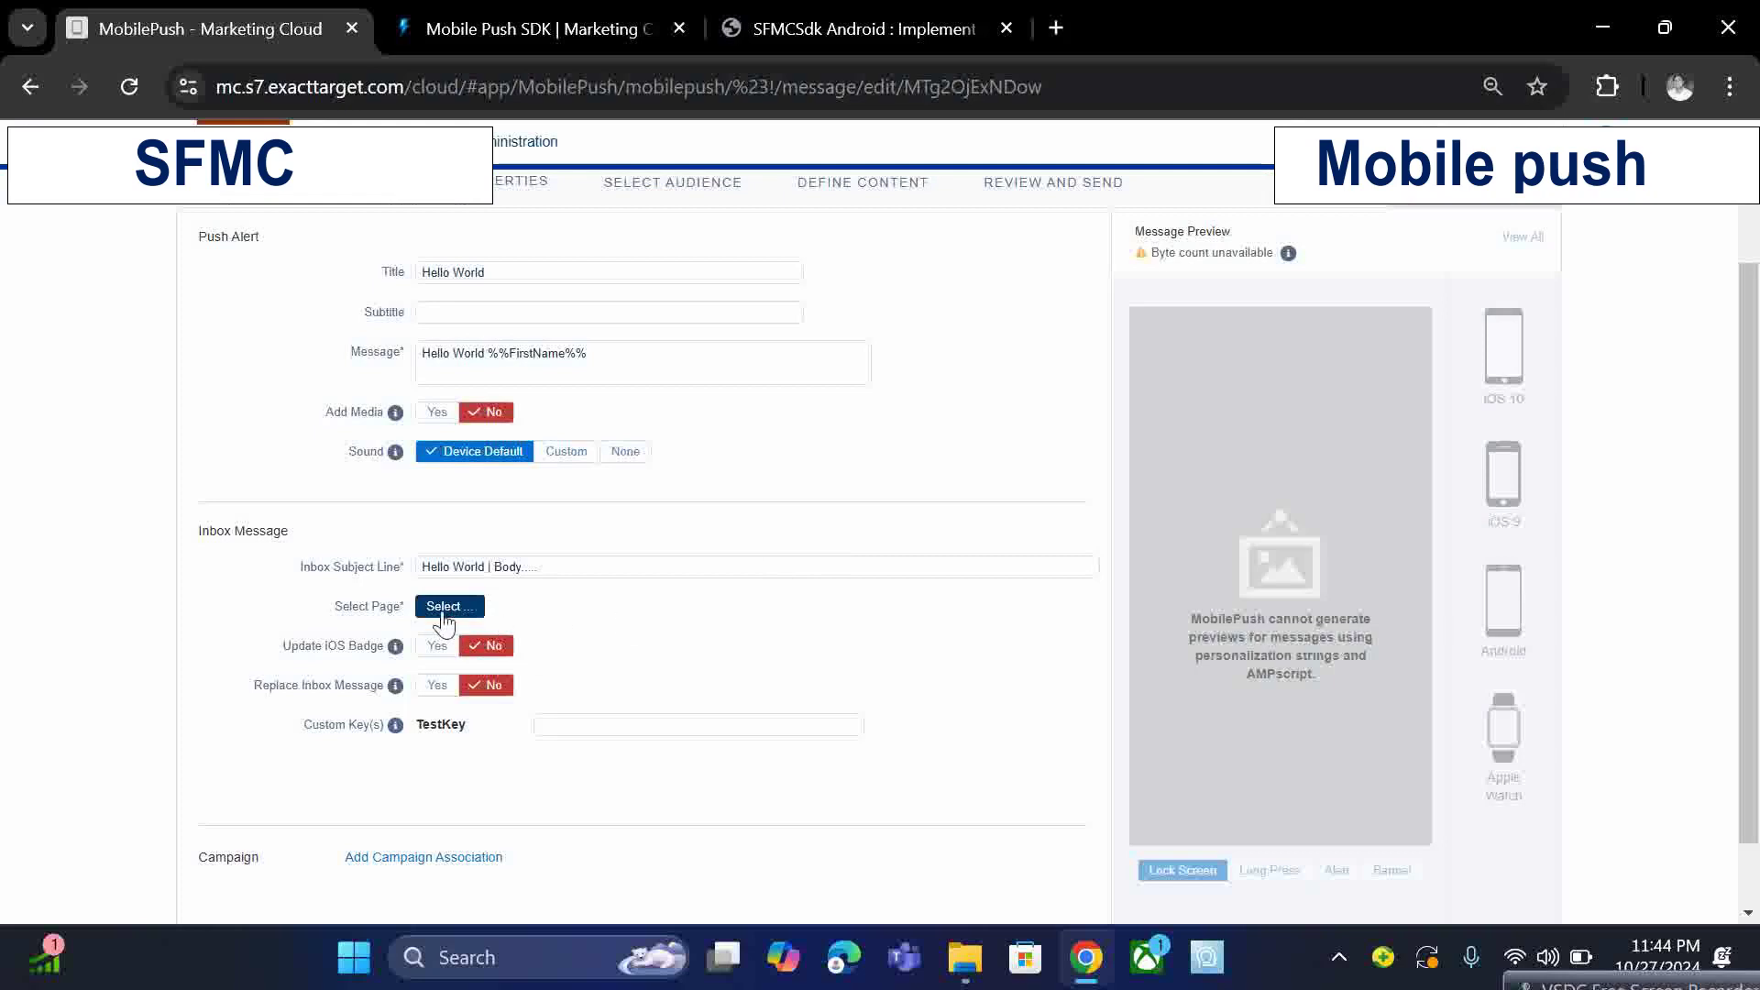
Step: Turn on Update iOS Badge for the inbox message
scroll(529, 614, down, 1)
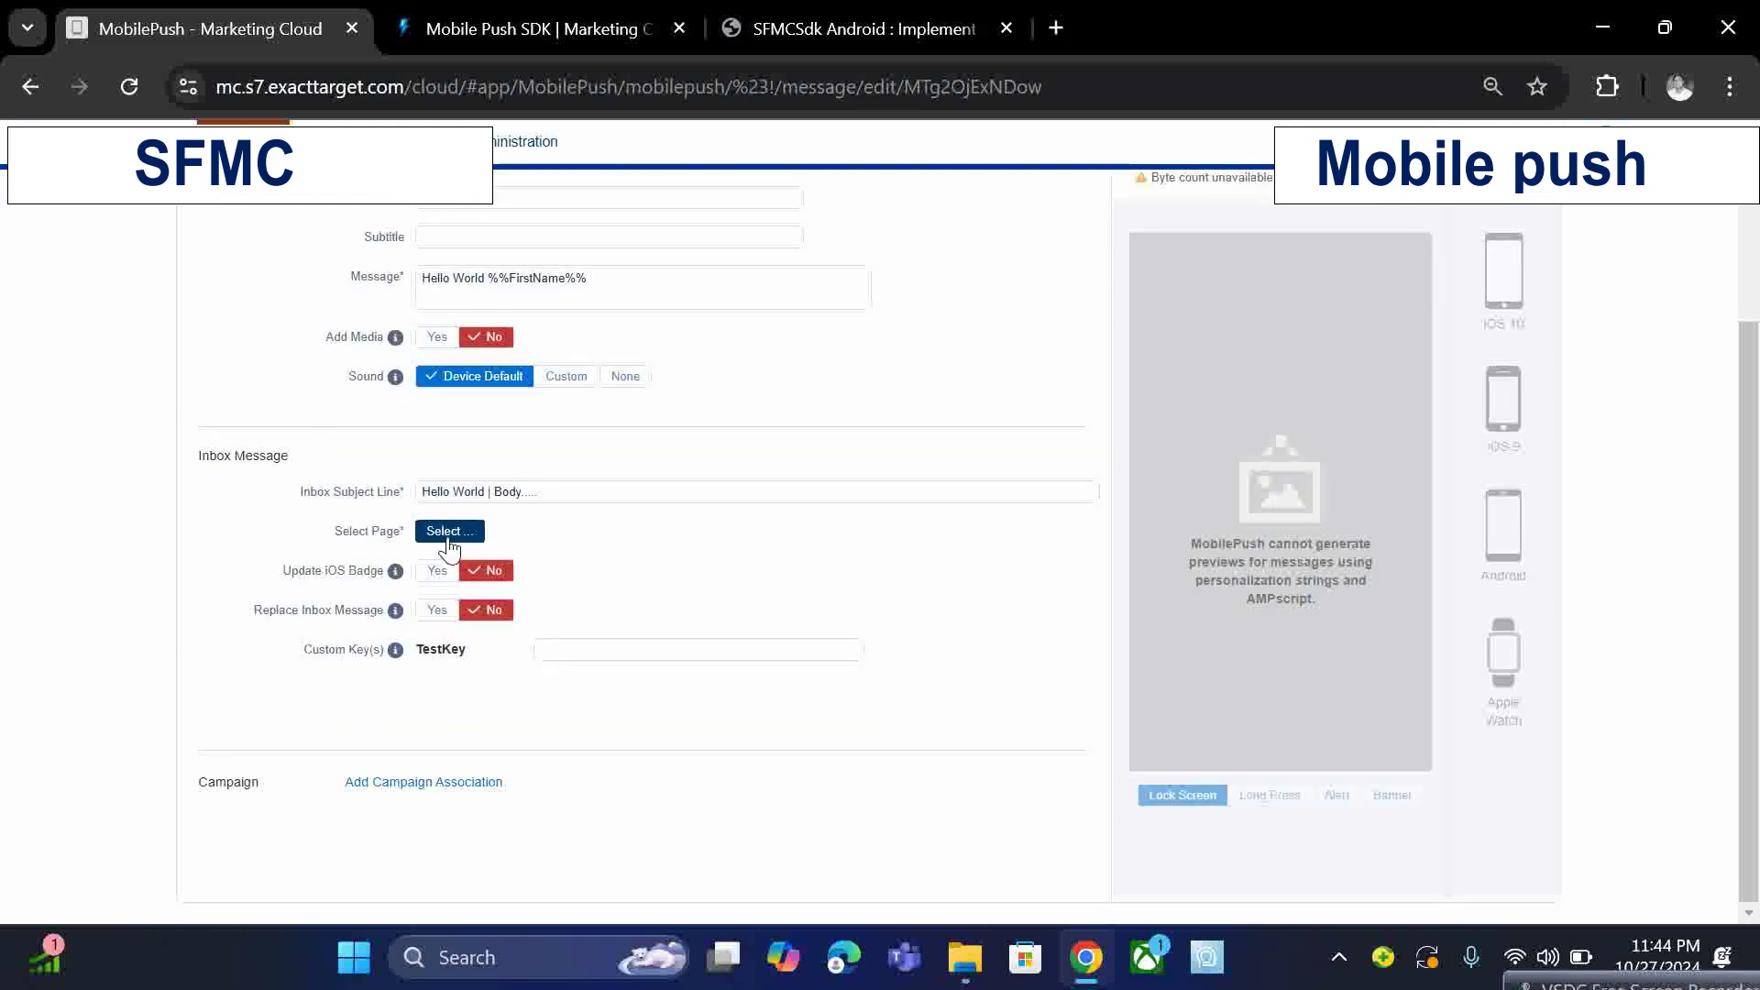
scroll(658, 547, up, 2)
scroll(653, 546, down, 2)
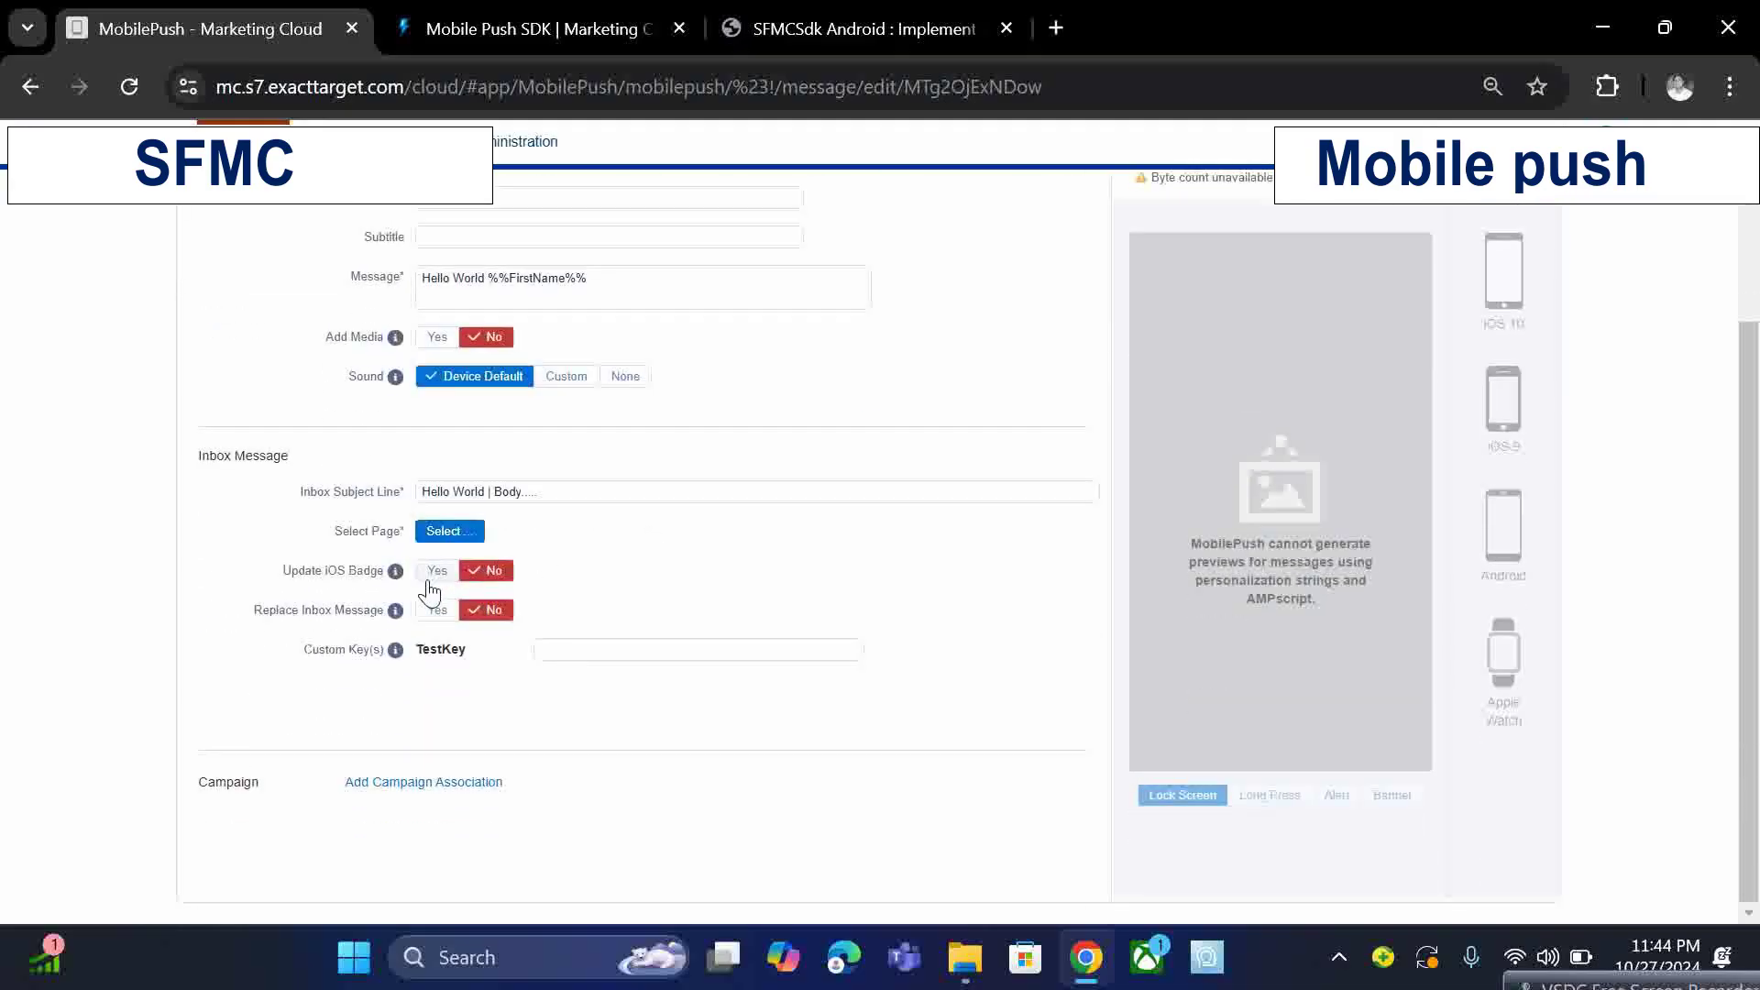
click(432, 575)
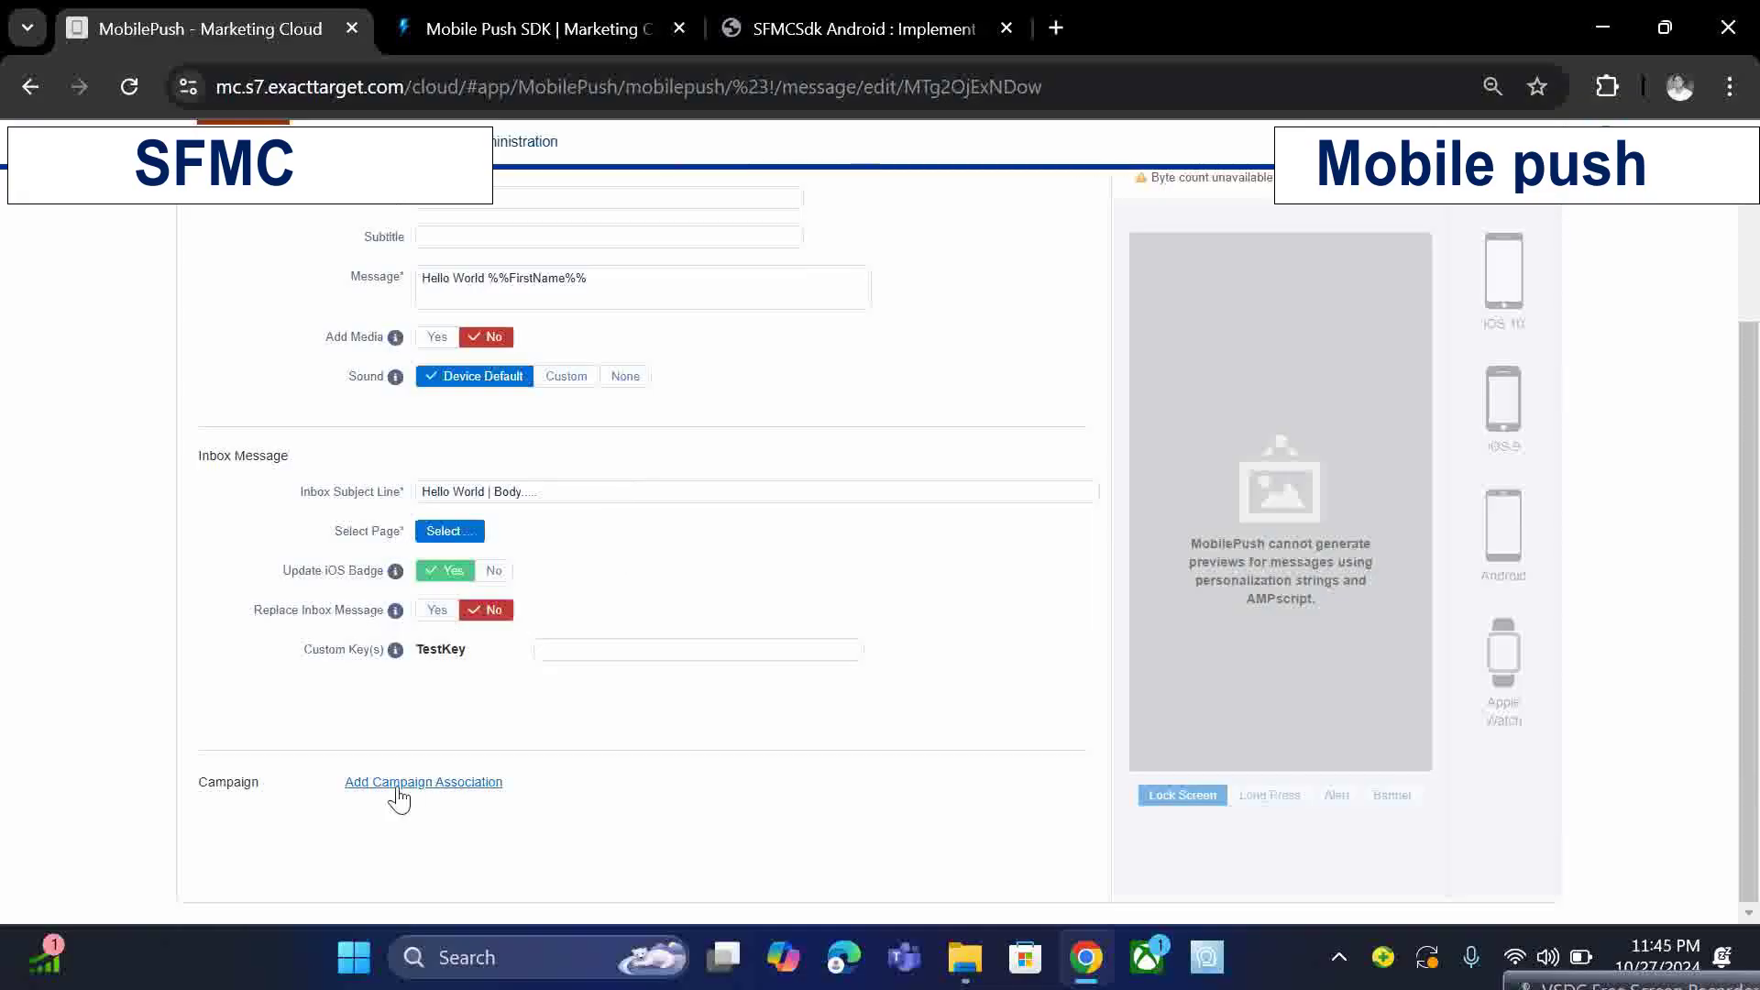
scroll(420, 785, up, 2)
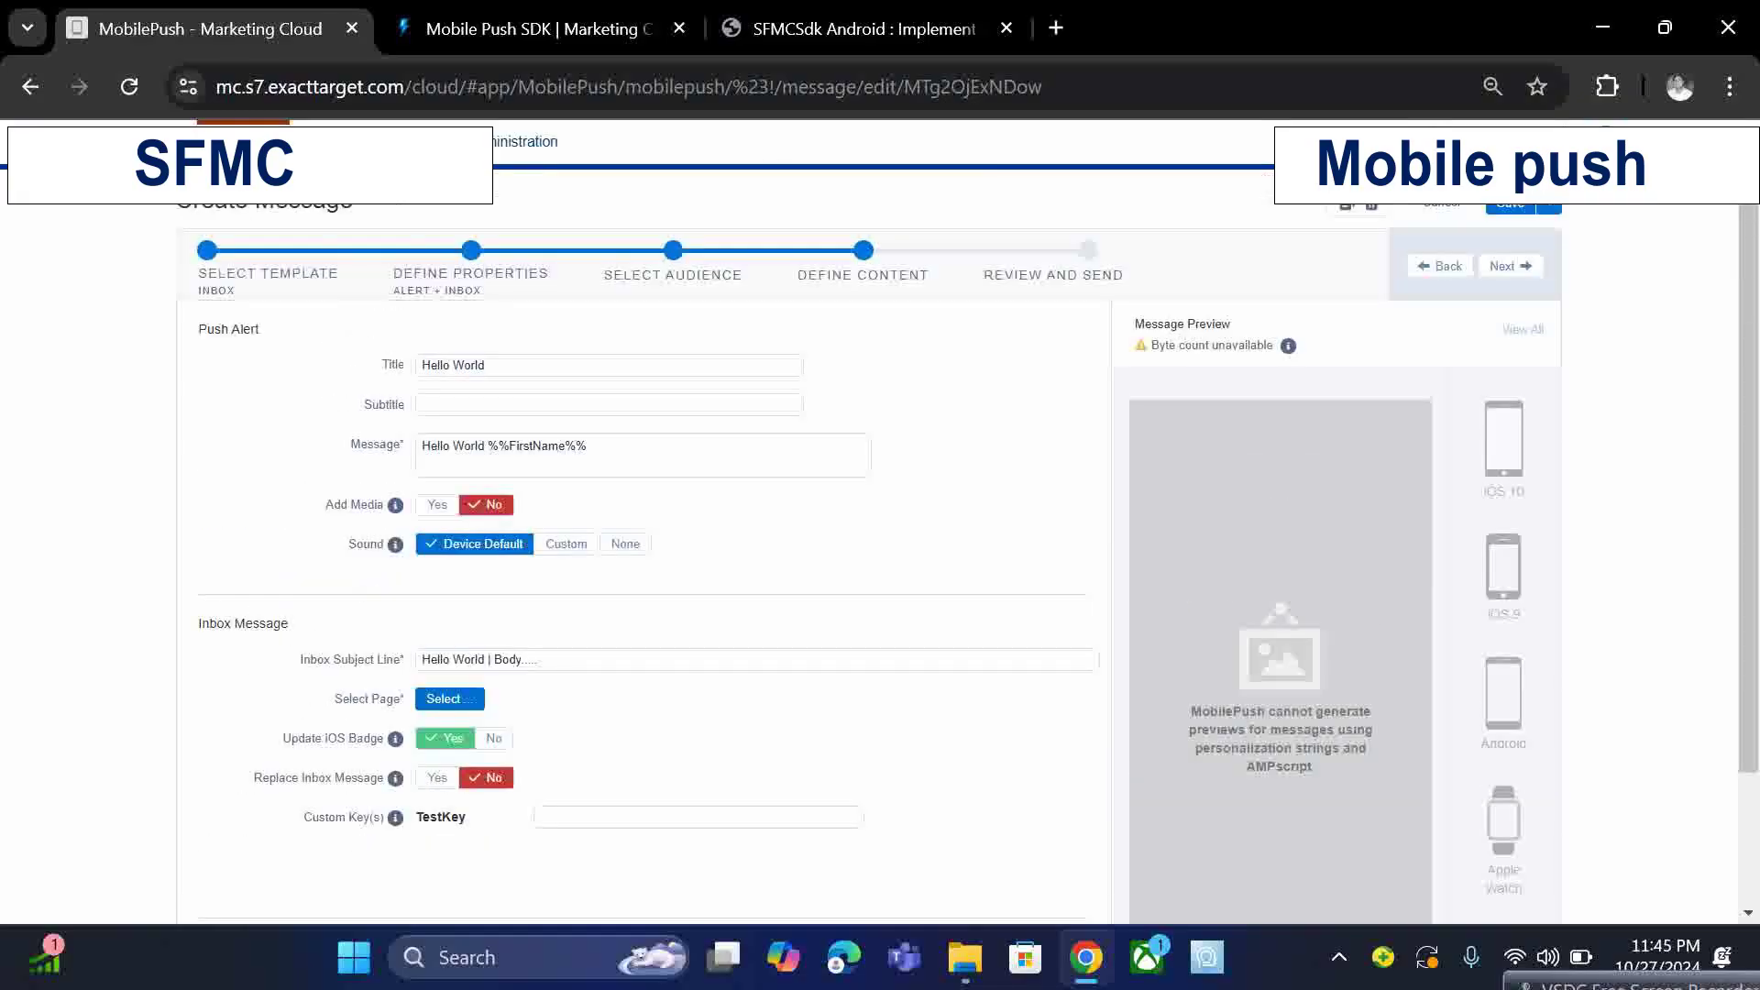
scroll(420, 785, up, 2)
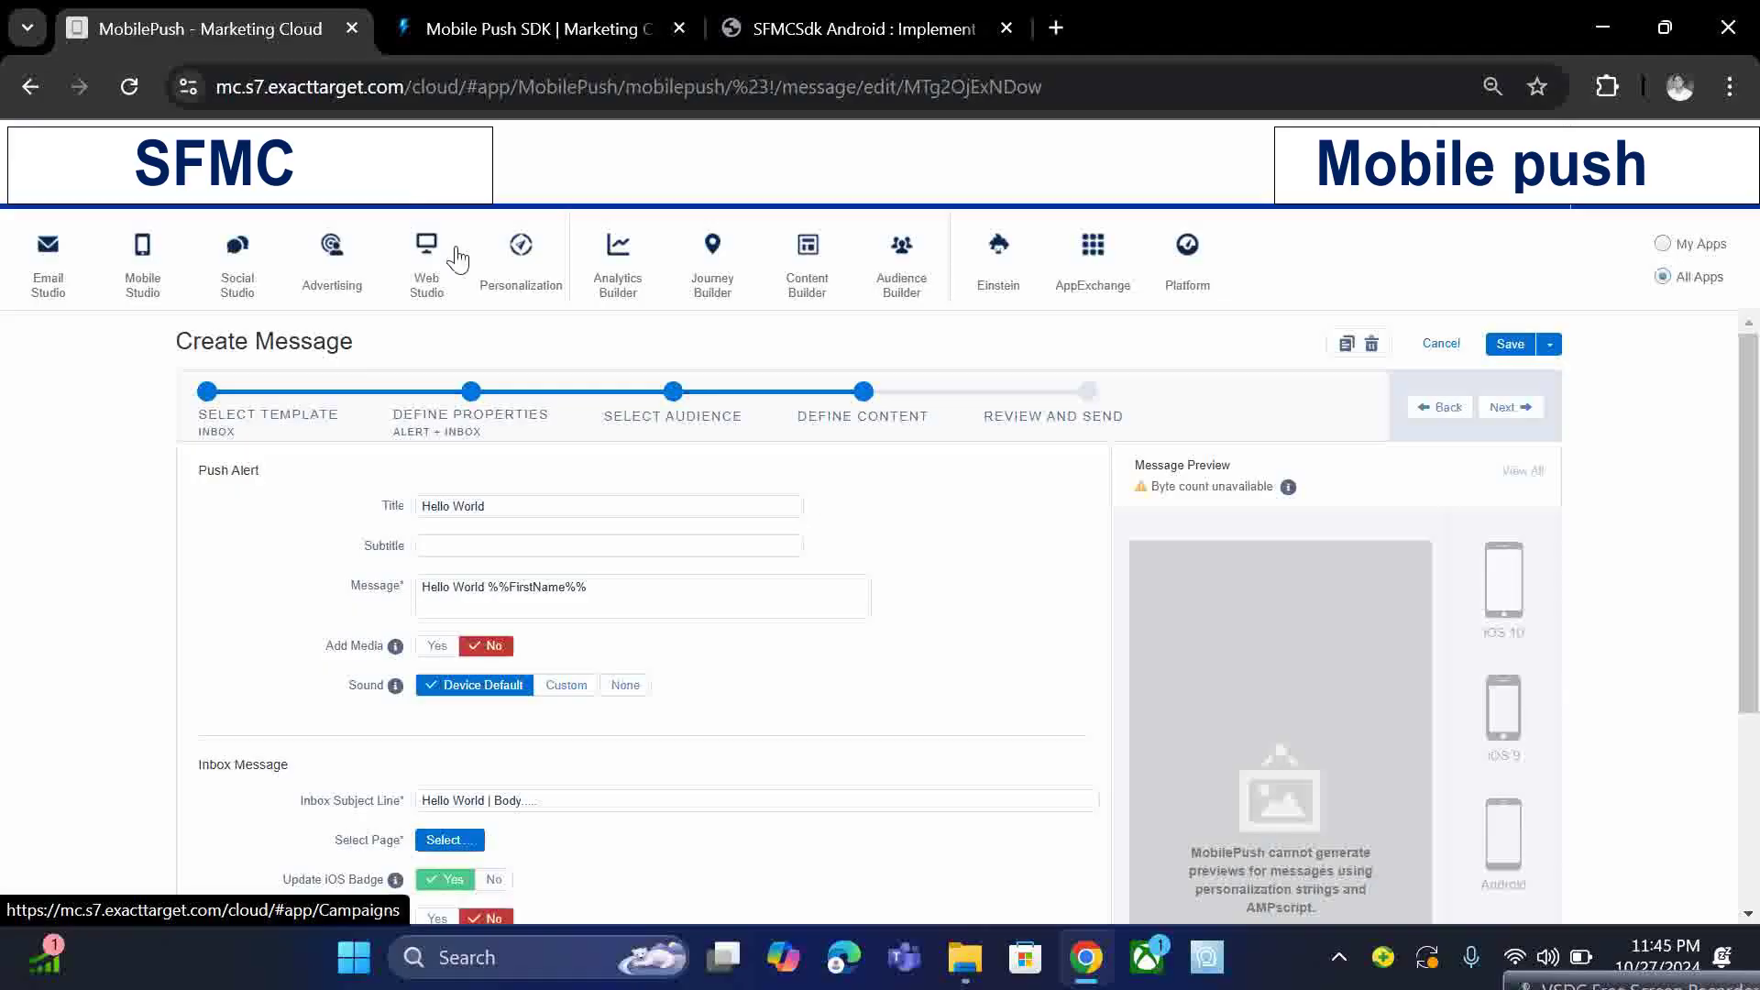
scroll(489, 481, down, 4)
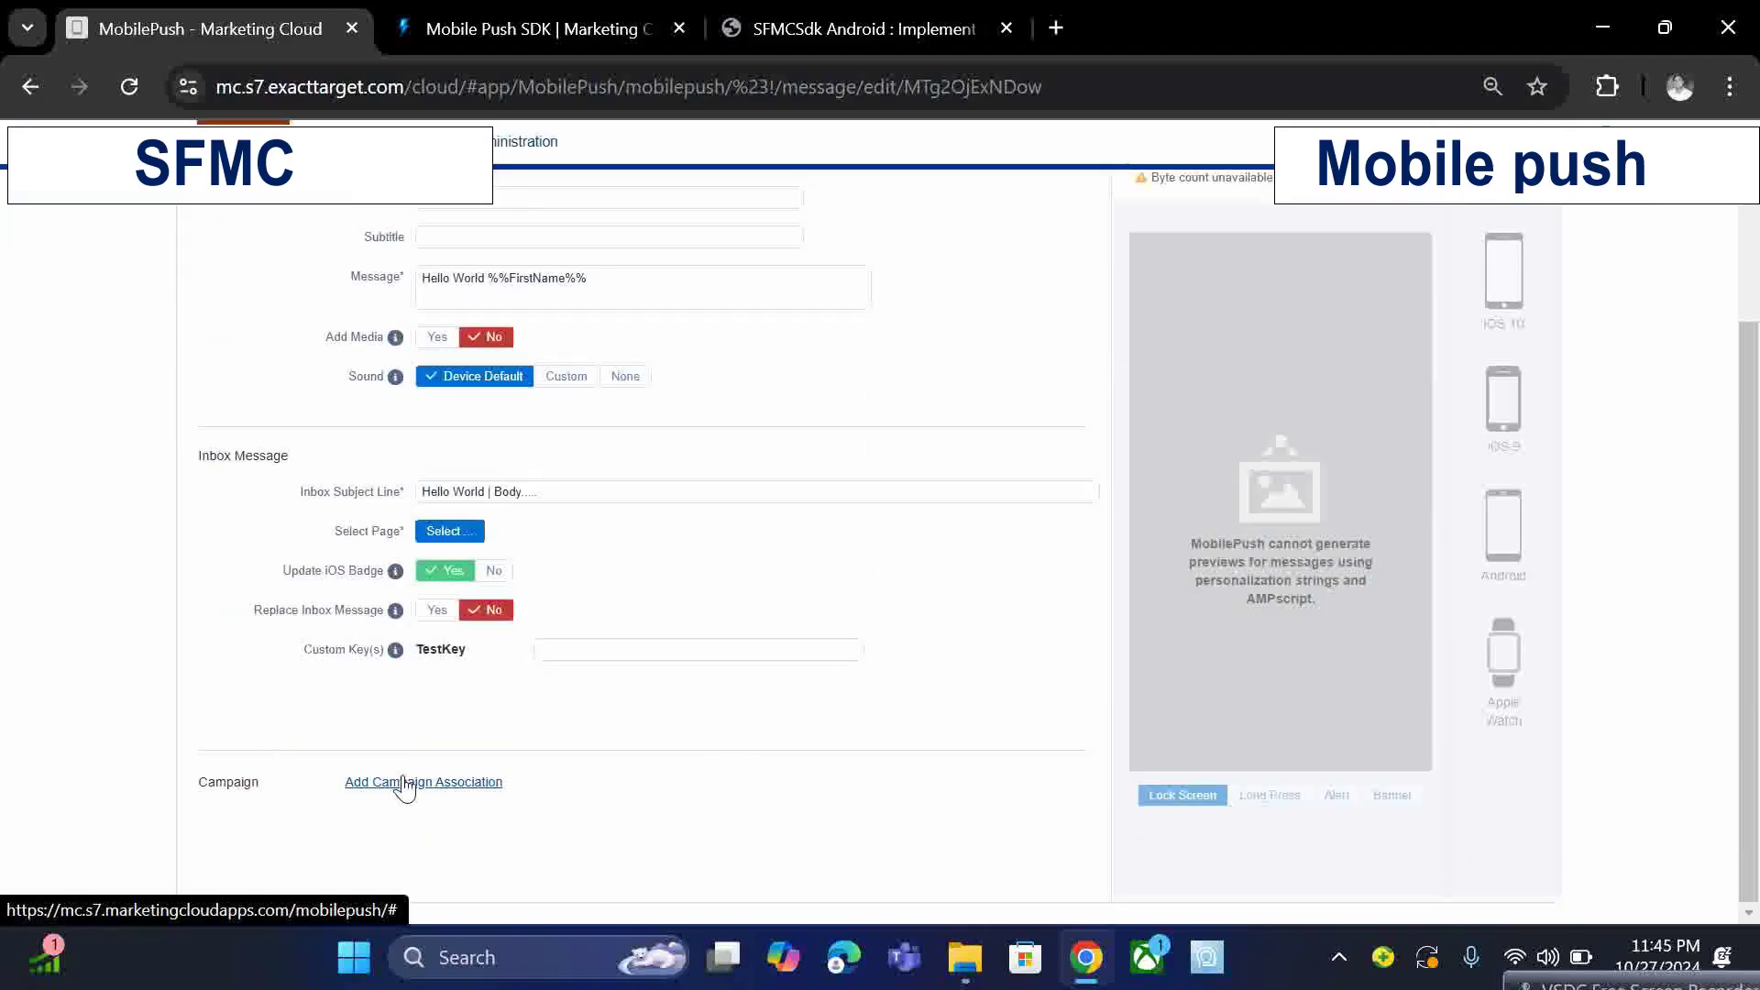
scroll(605, 633, up, 2)
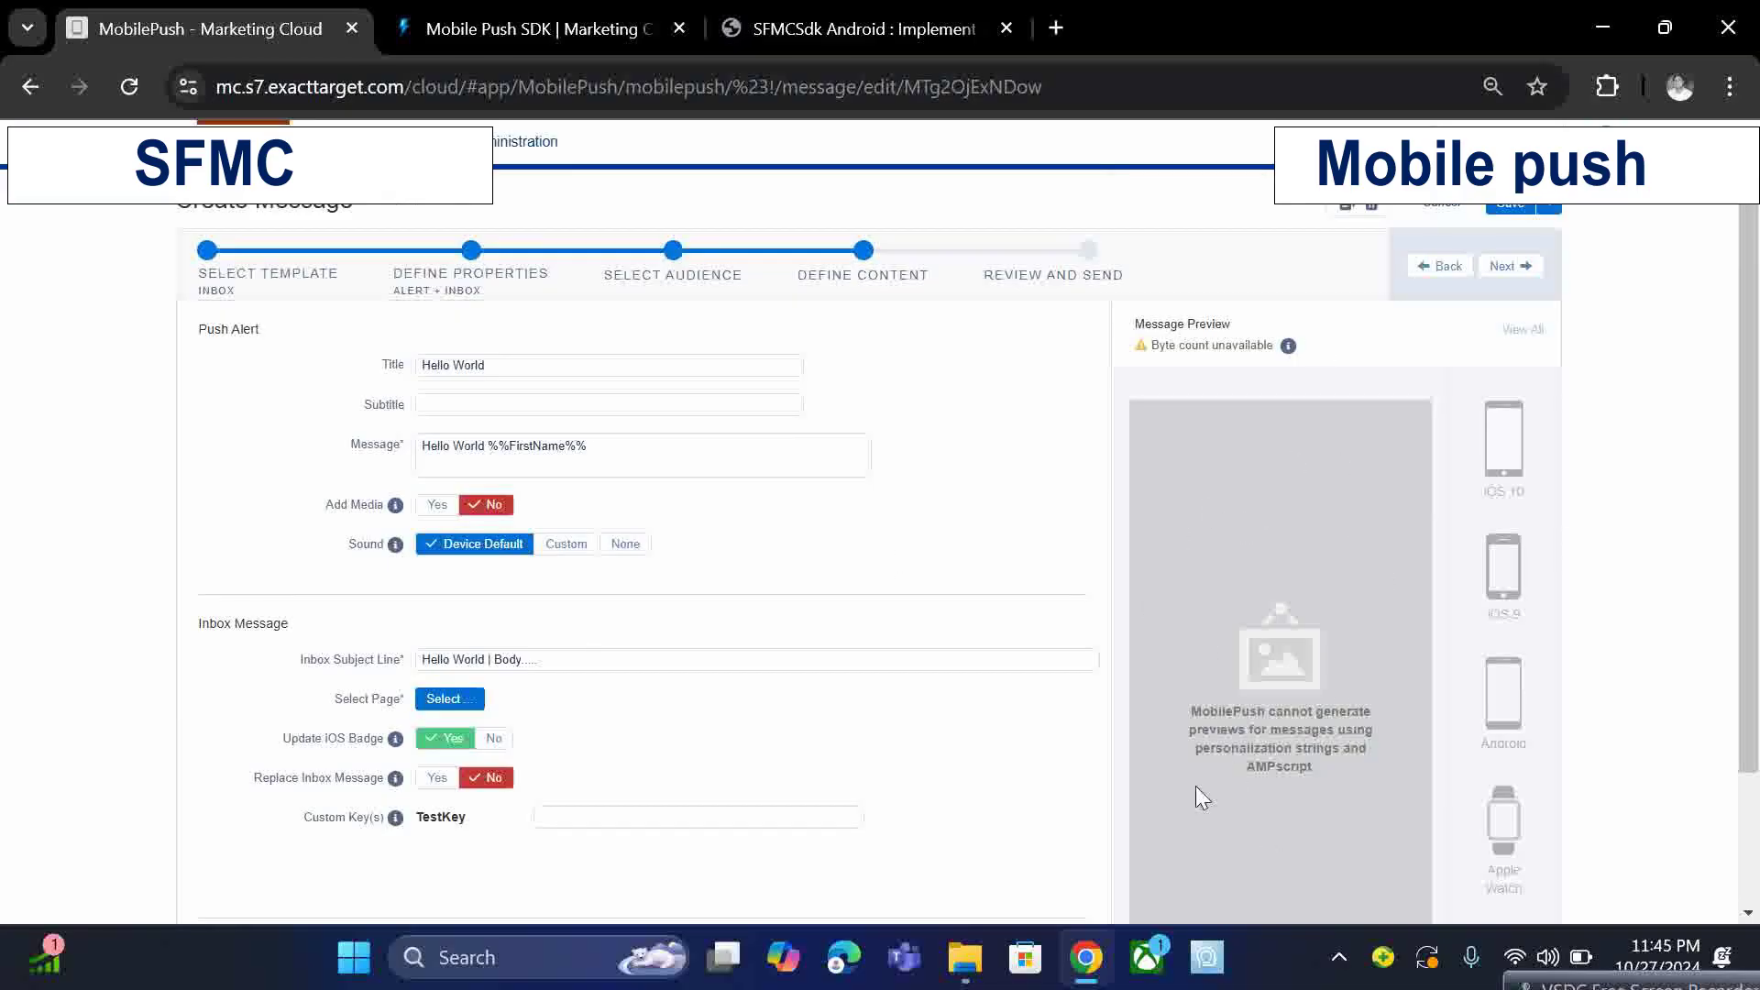
Step: Select the CloudPage abc from the Test collection as the inbox message's page and save the selection
click(1506, 267)
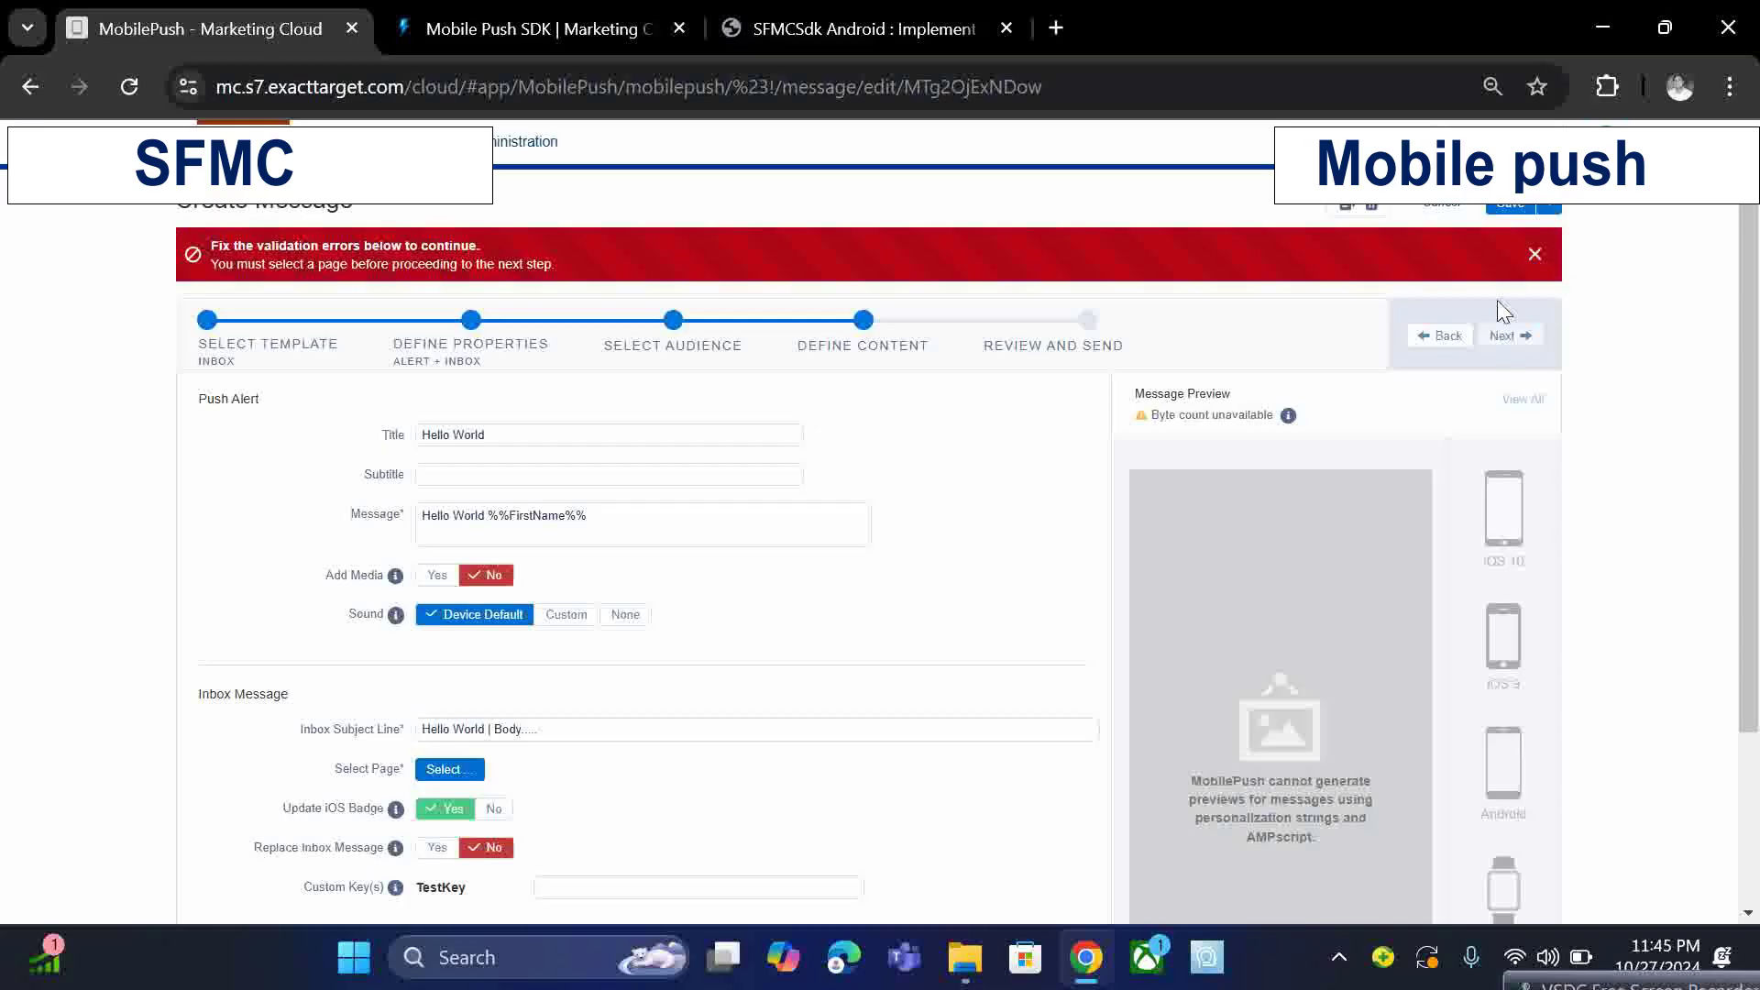
click(1535, 254)
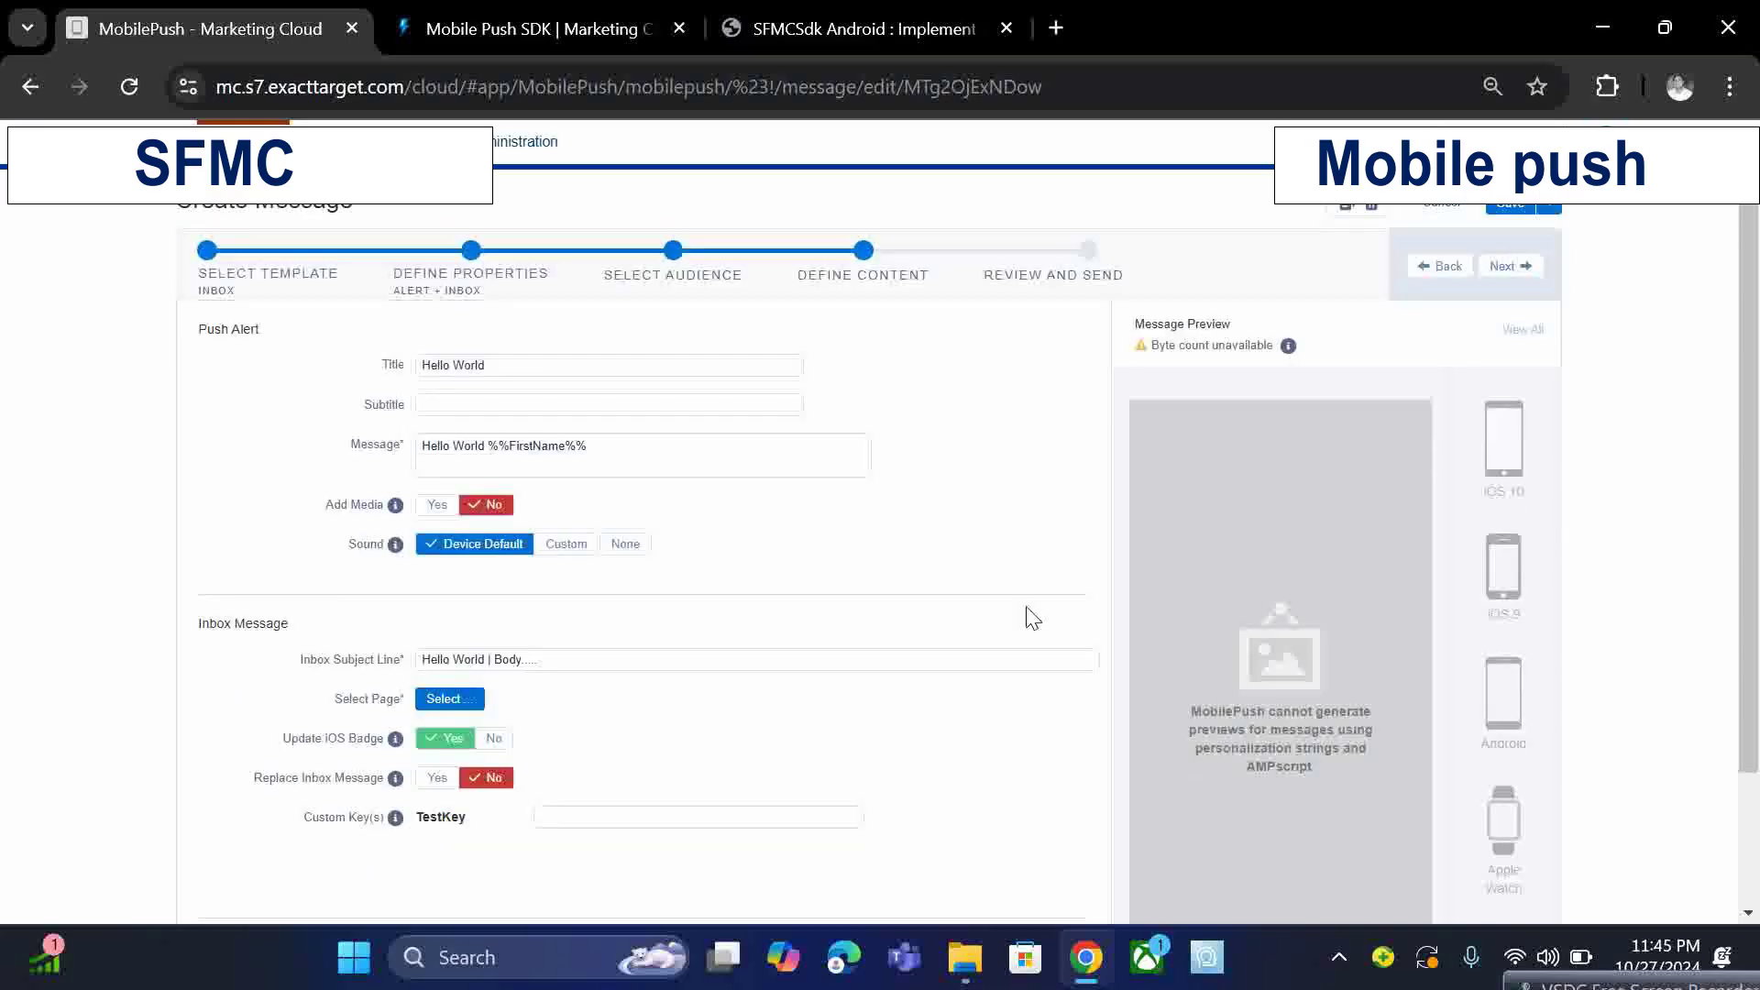
scroll(1032, 619, down, 2)
click(446, 529)
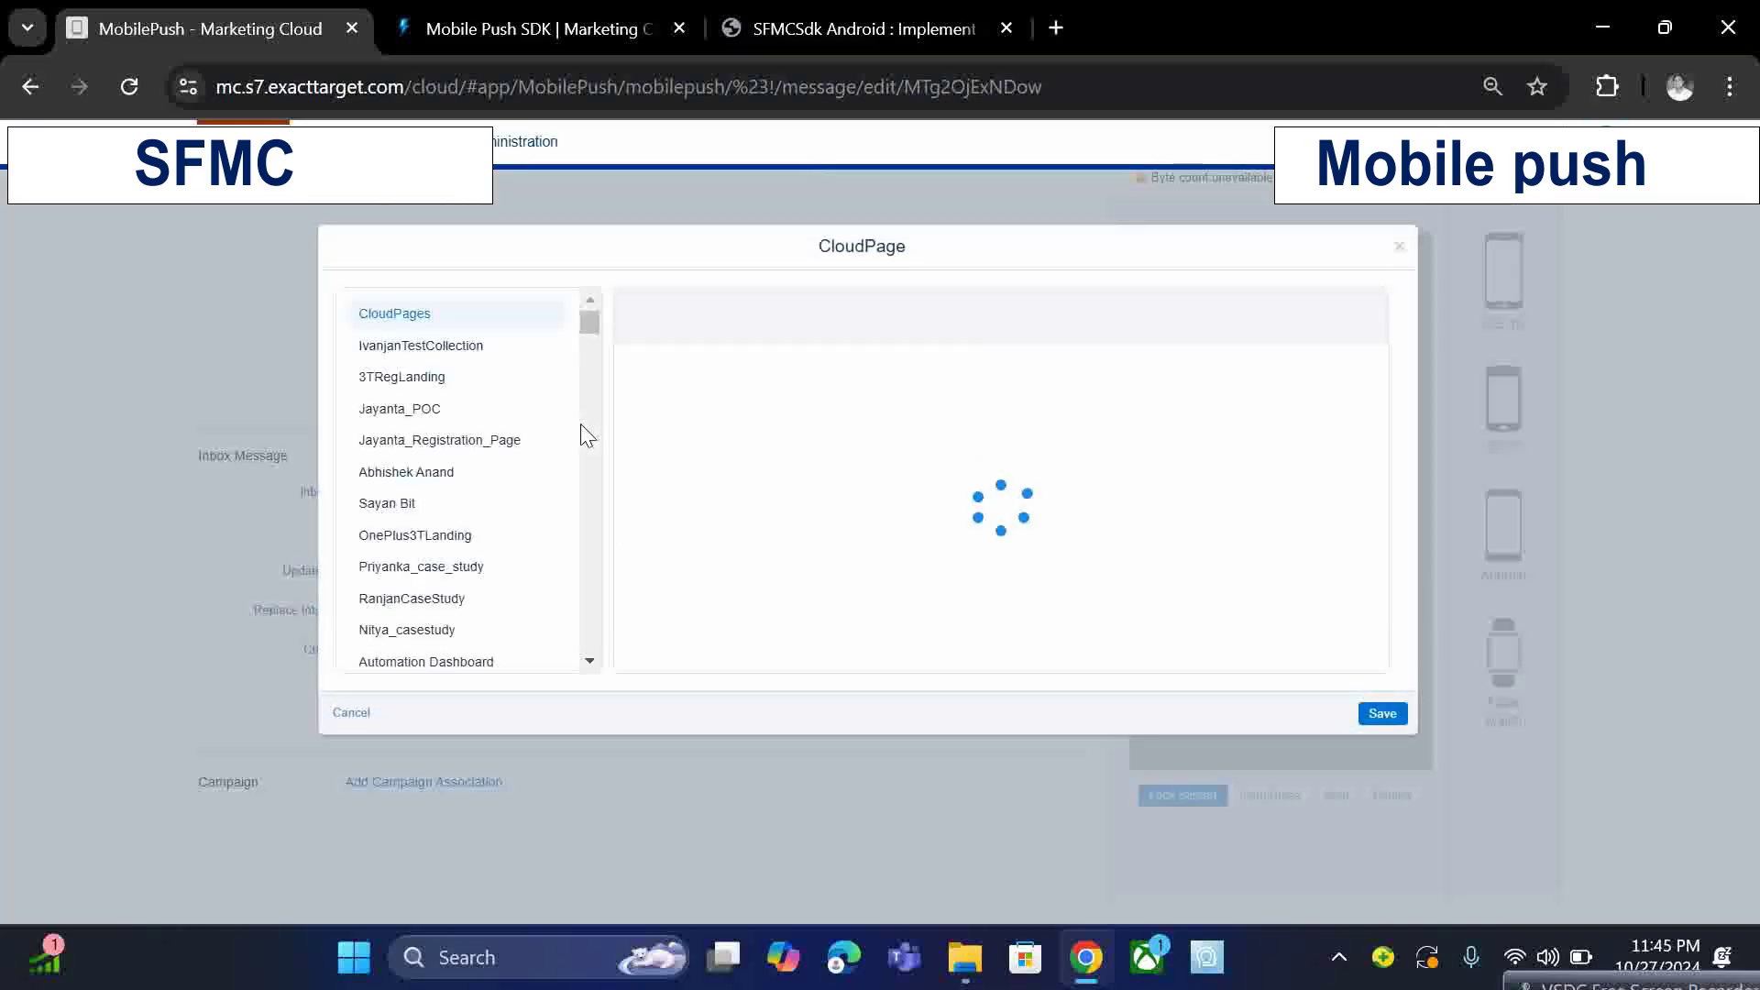
scroll(461, 501, down, 2)
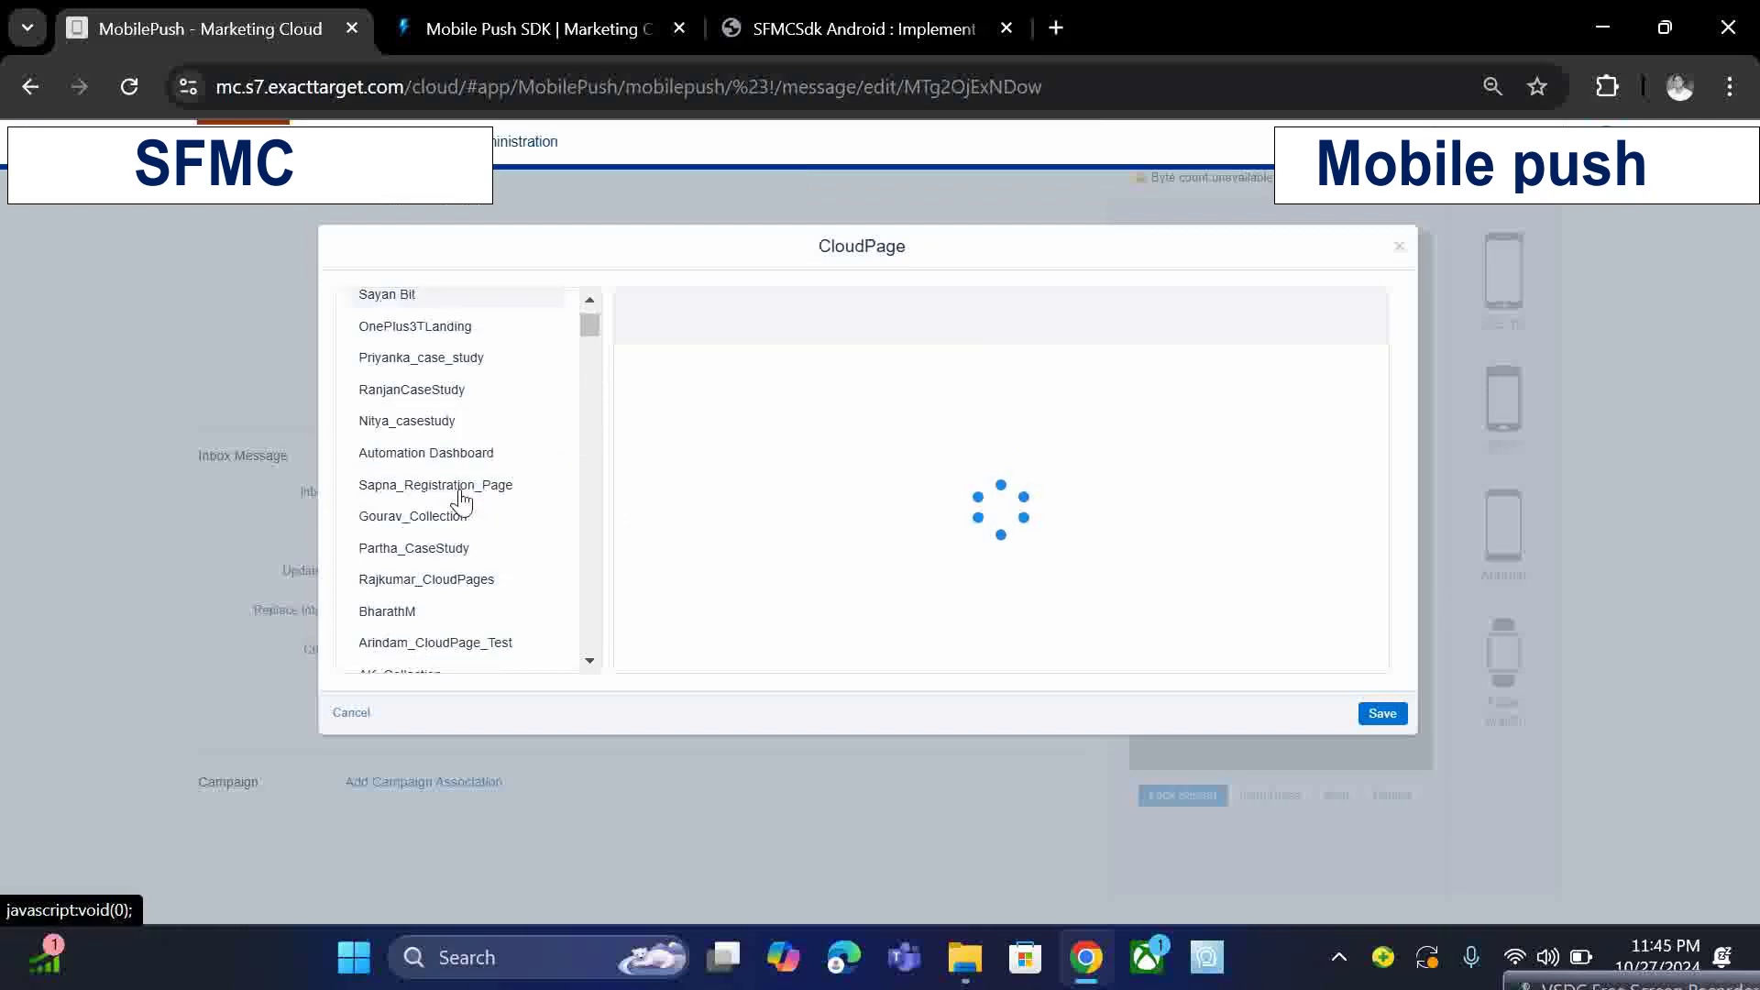
scroll(461, 501, down, 3)
click(382, 582)
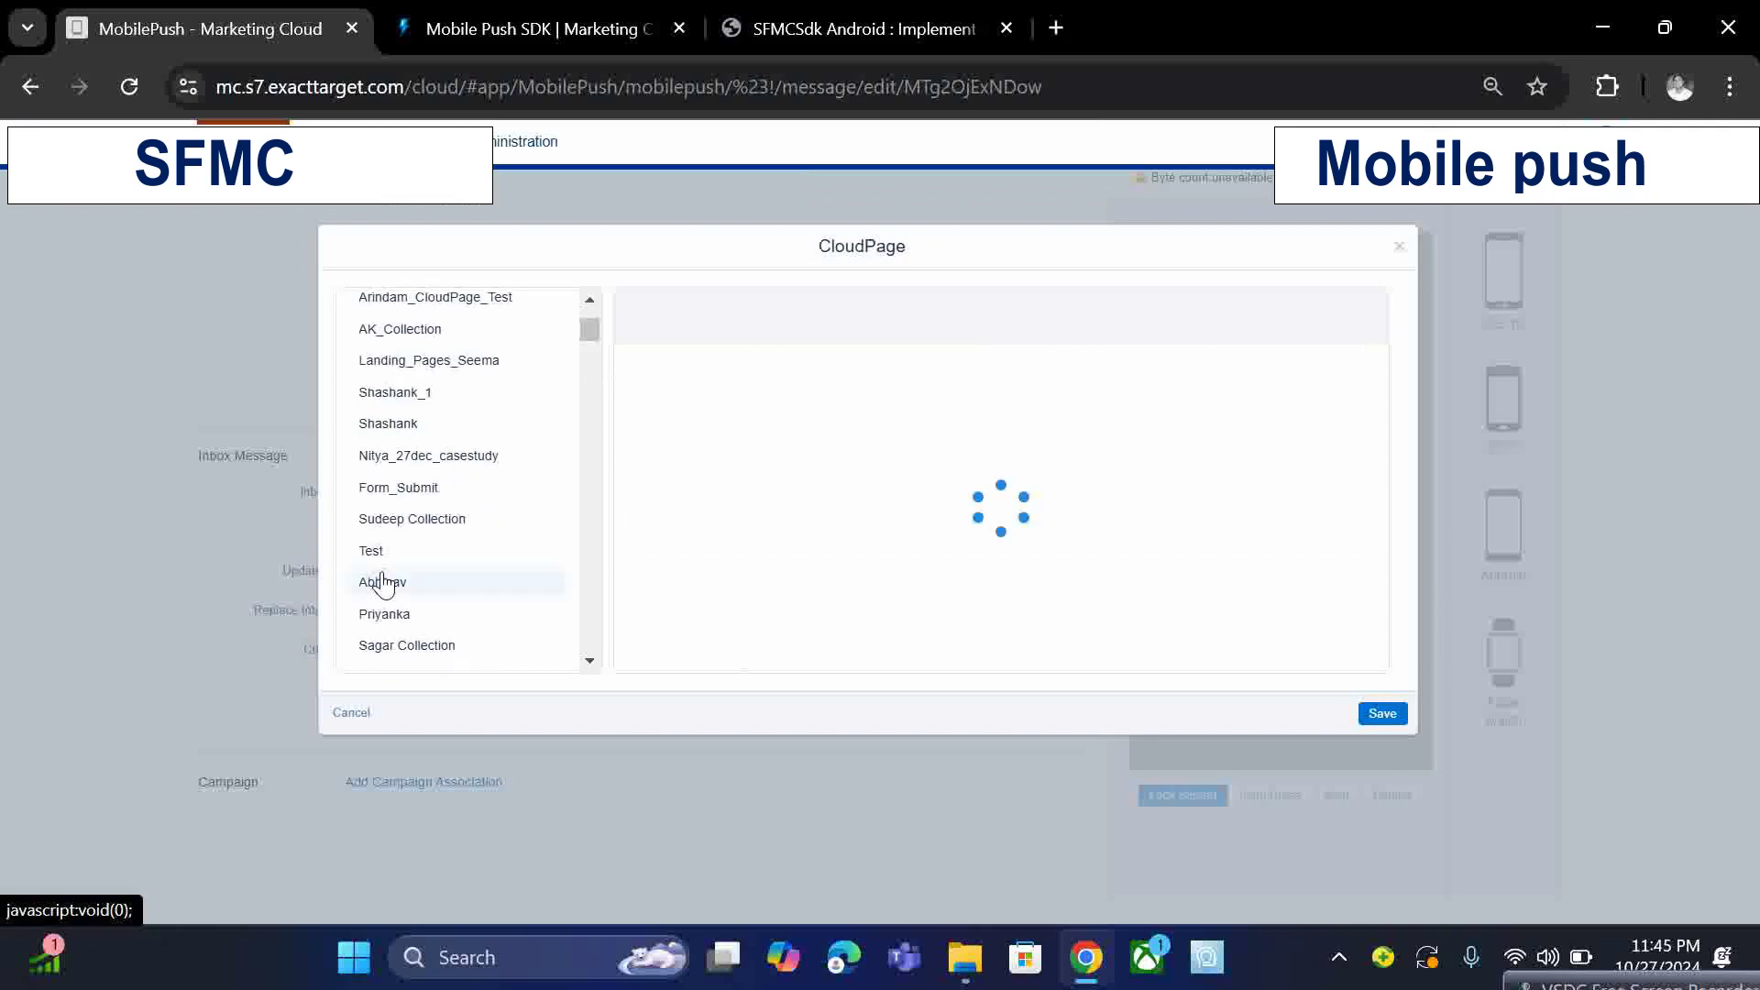
click(447, 551)
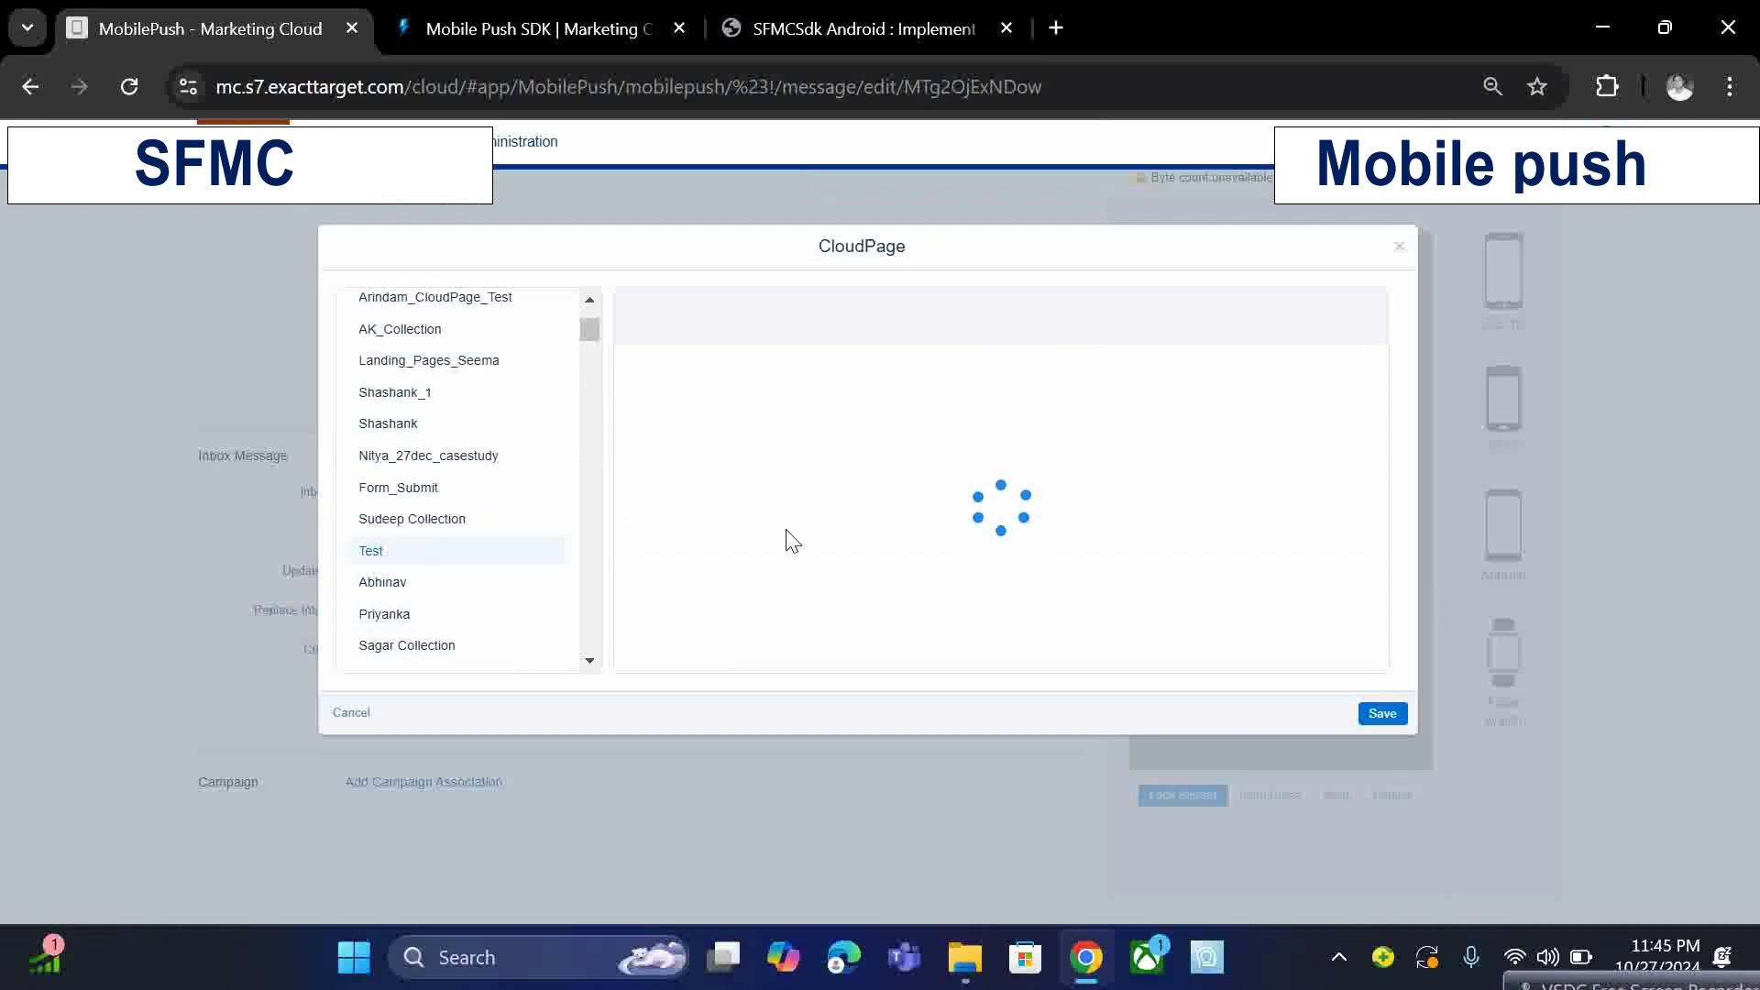
click(896, 409)
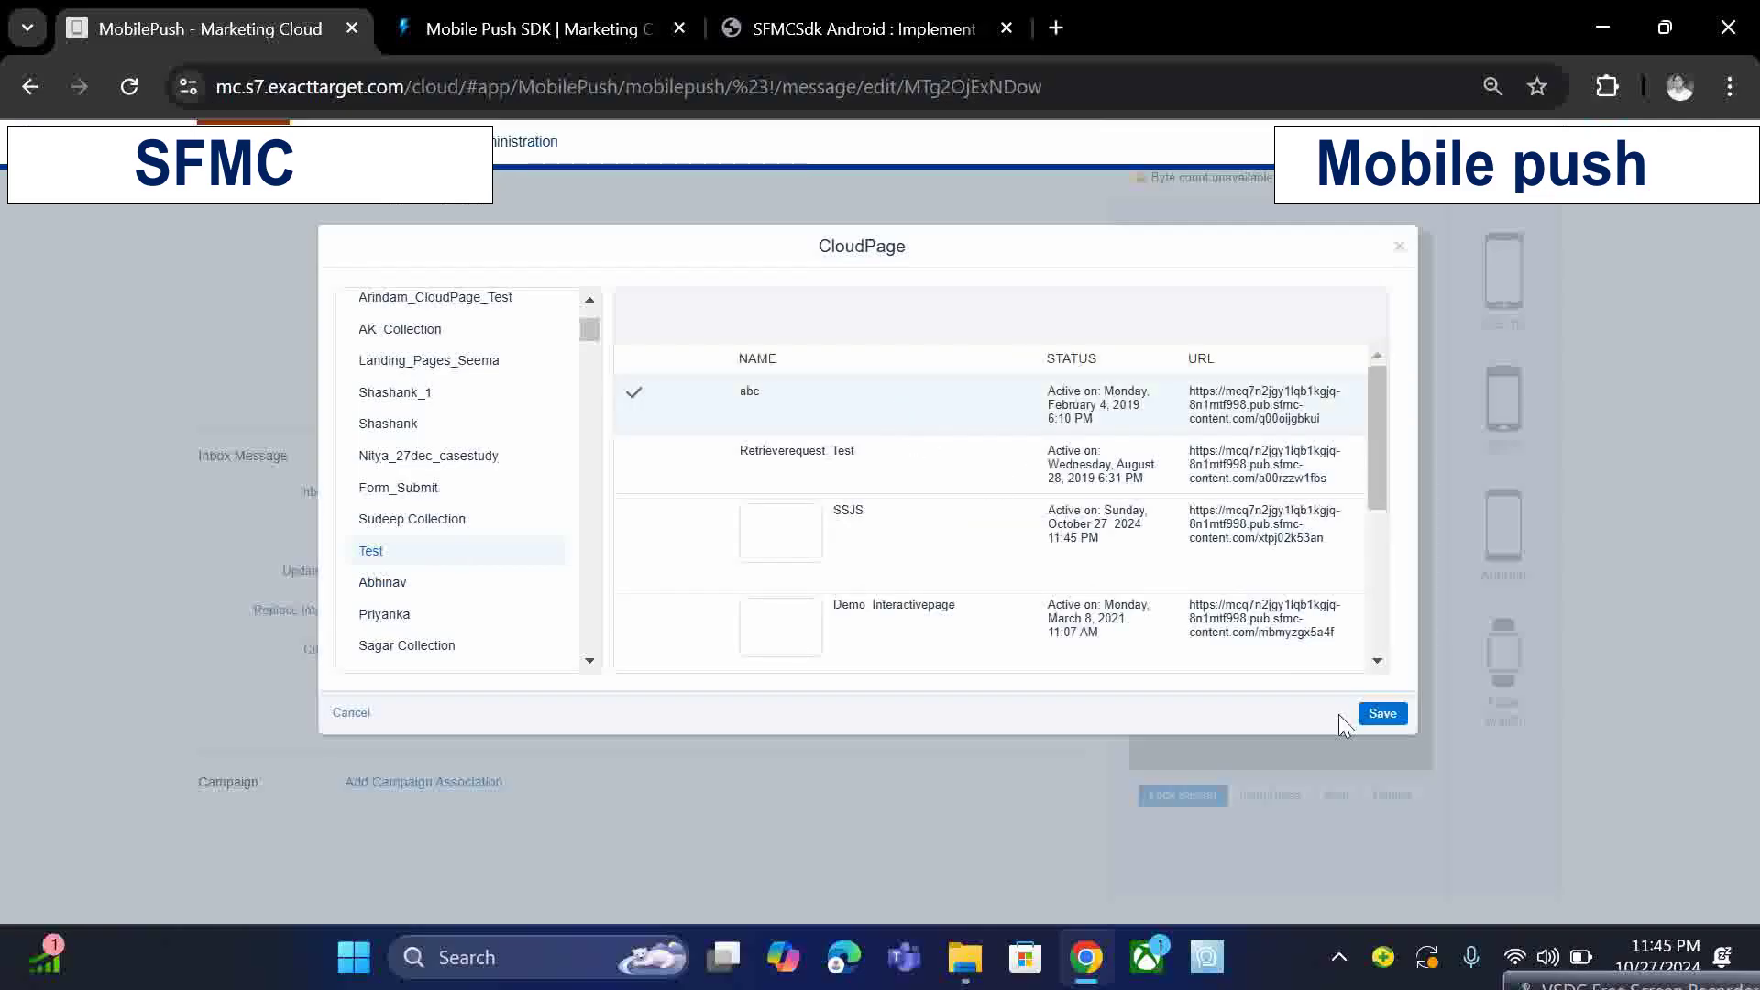
click(1383, 713)
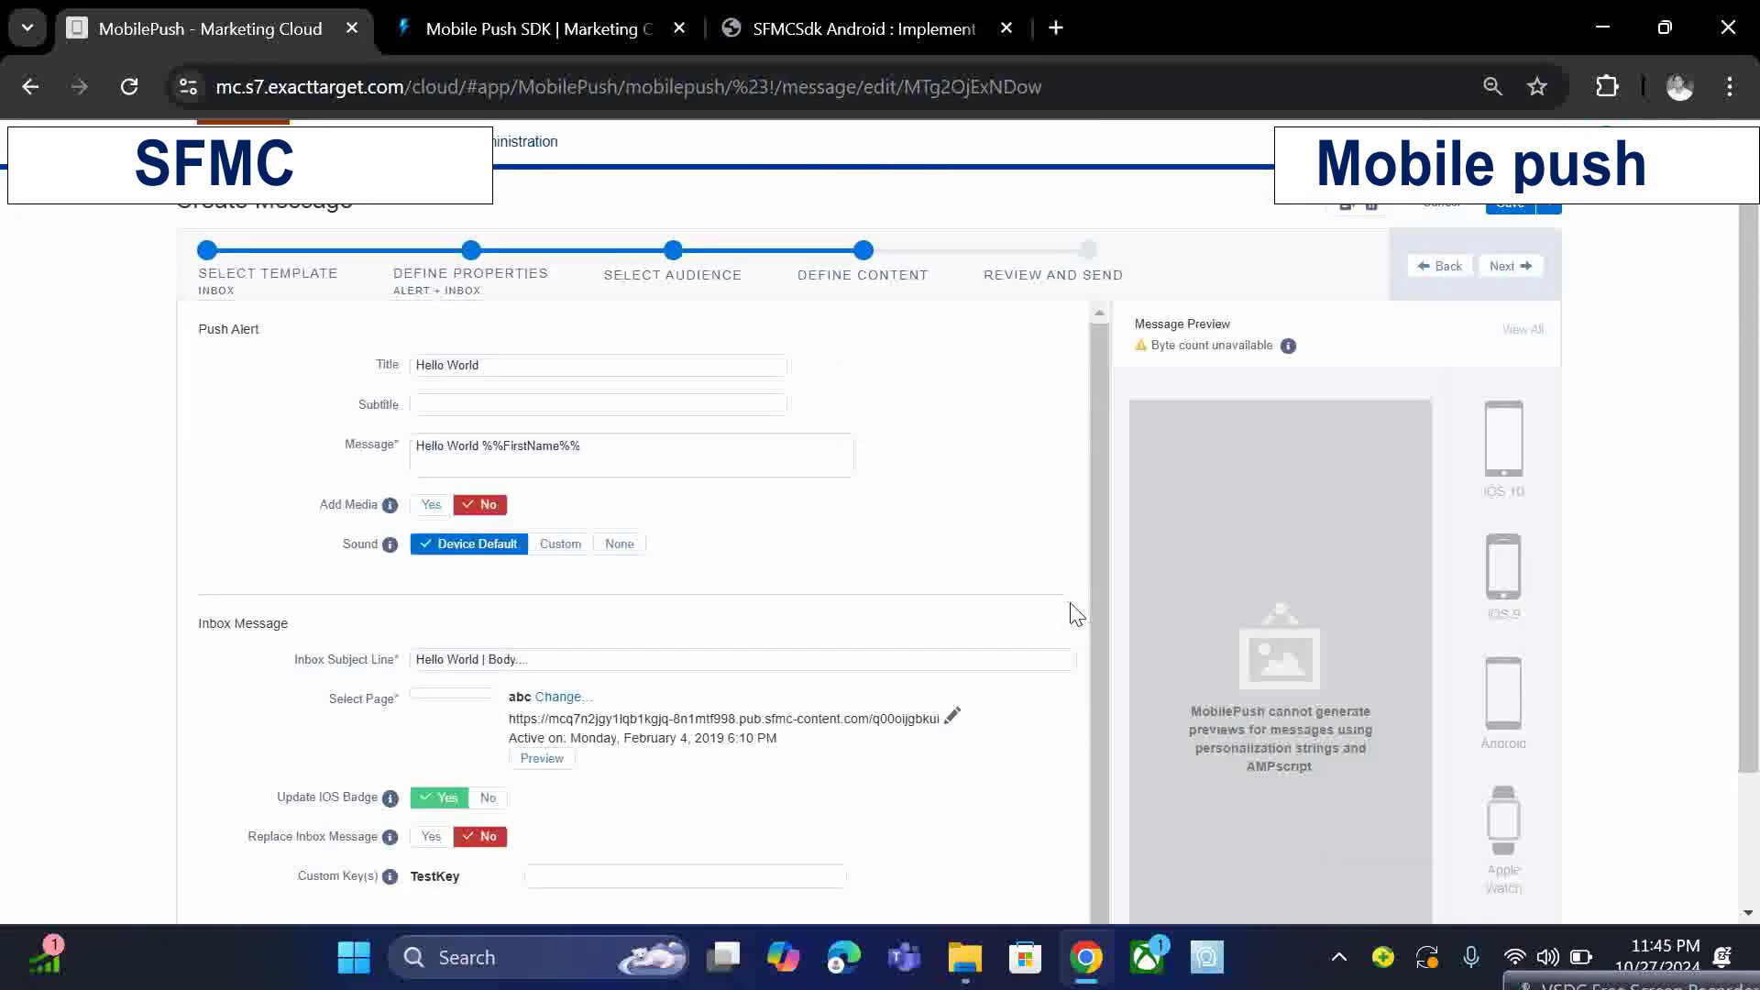
Step: Proceed to Review and Send, examine the message summary and delivery settings, and return to the Define Properties stage
click(1525, 269)
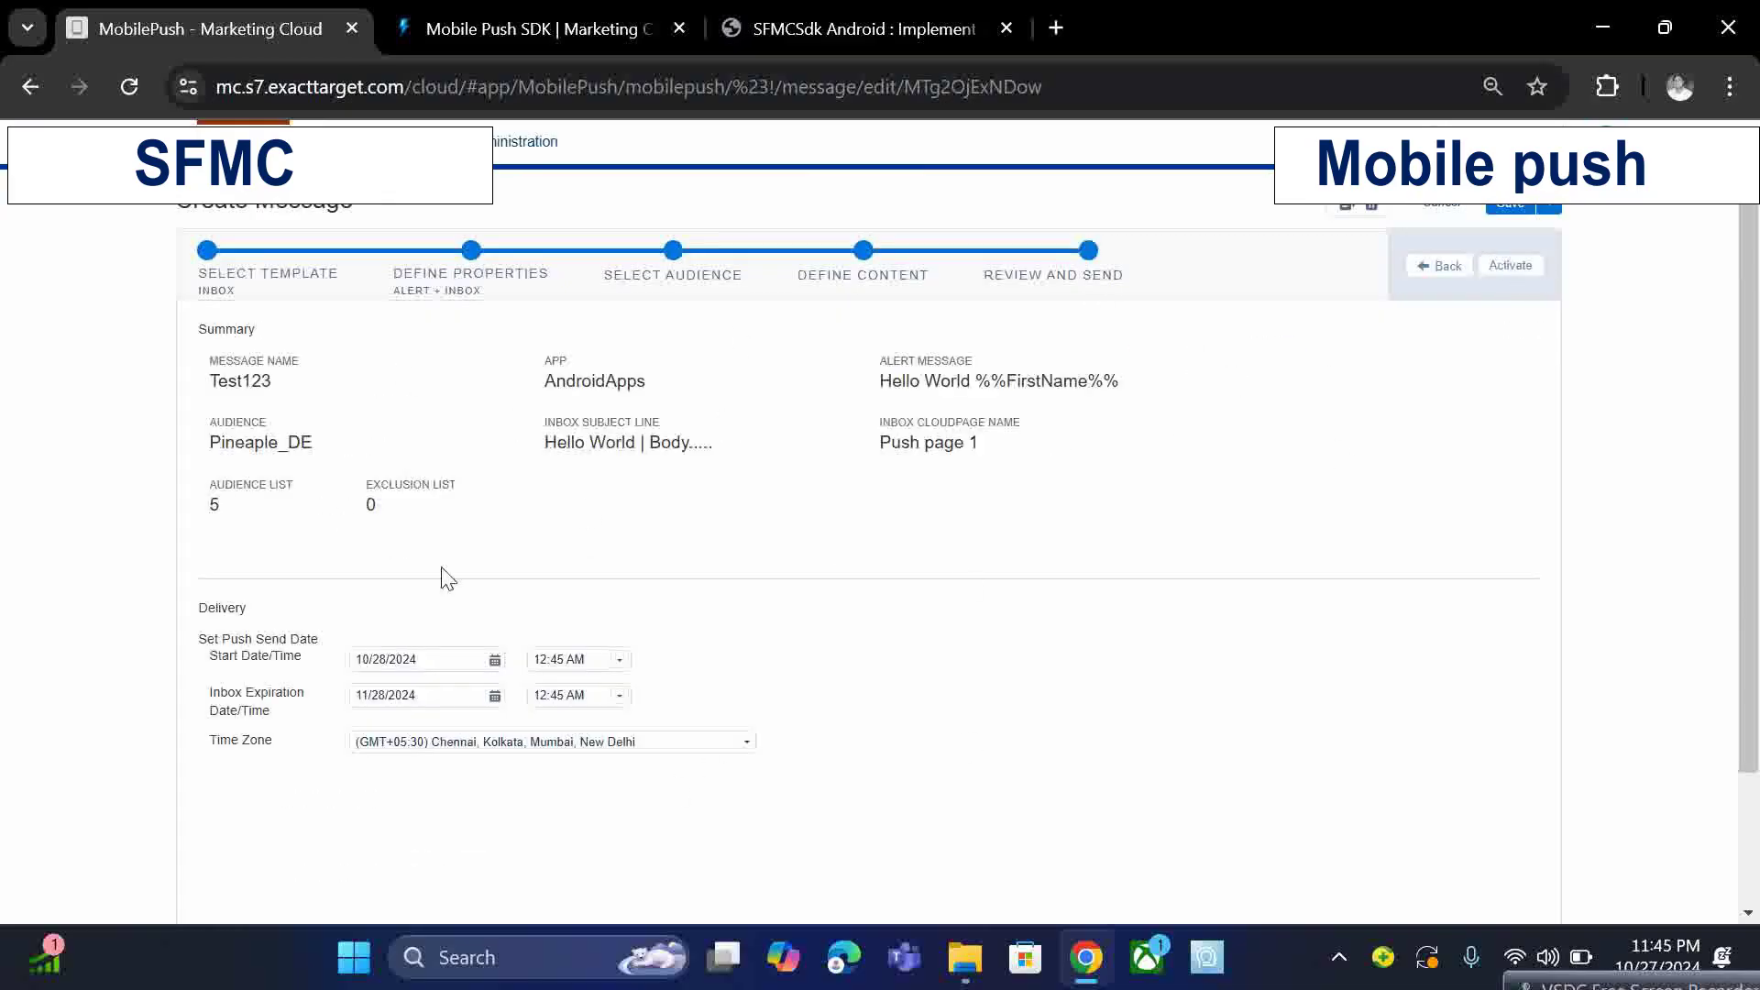
scroll(885, 507, down, 2)
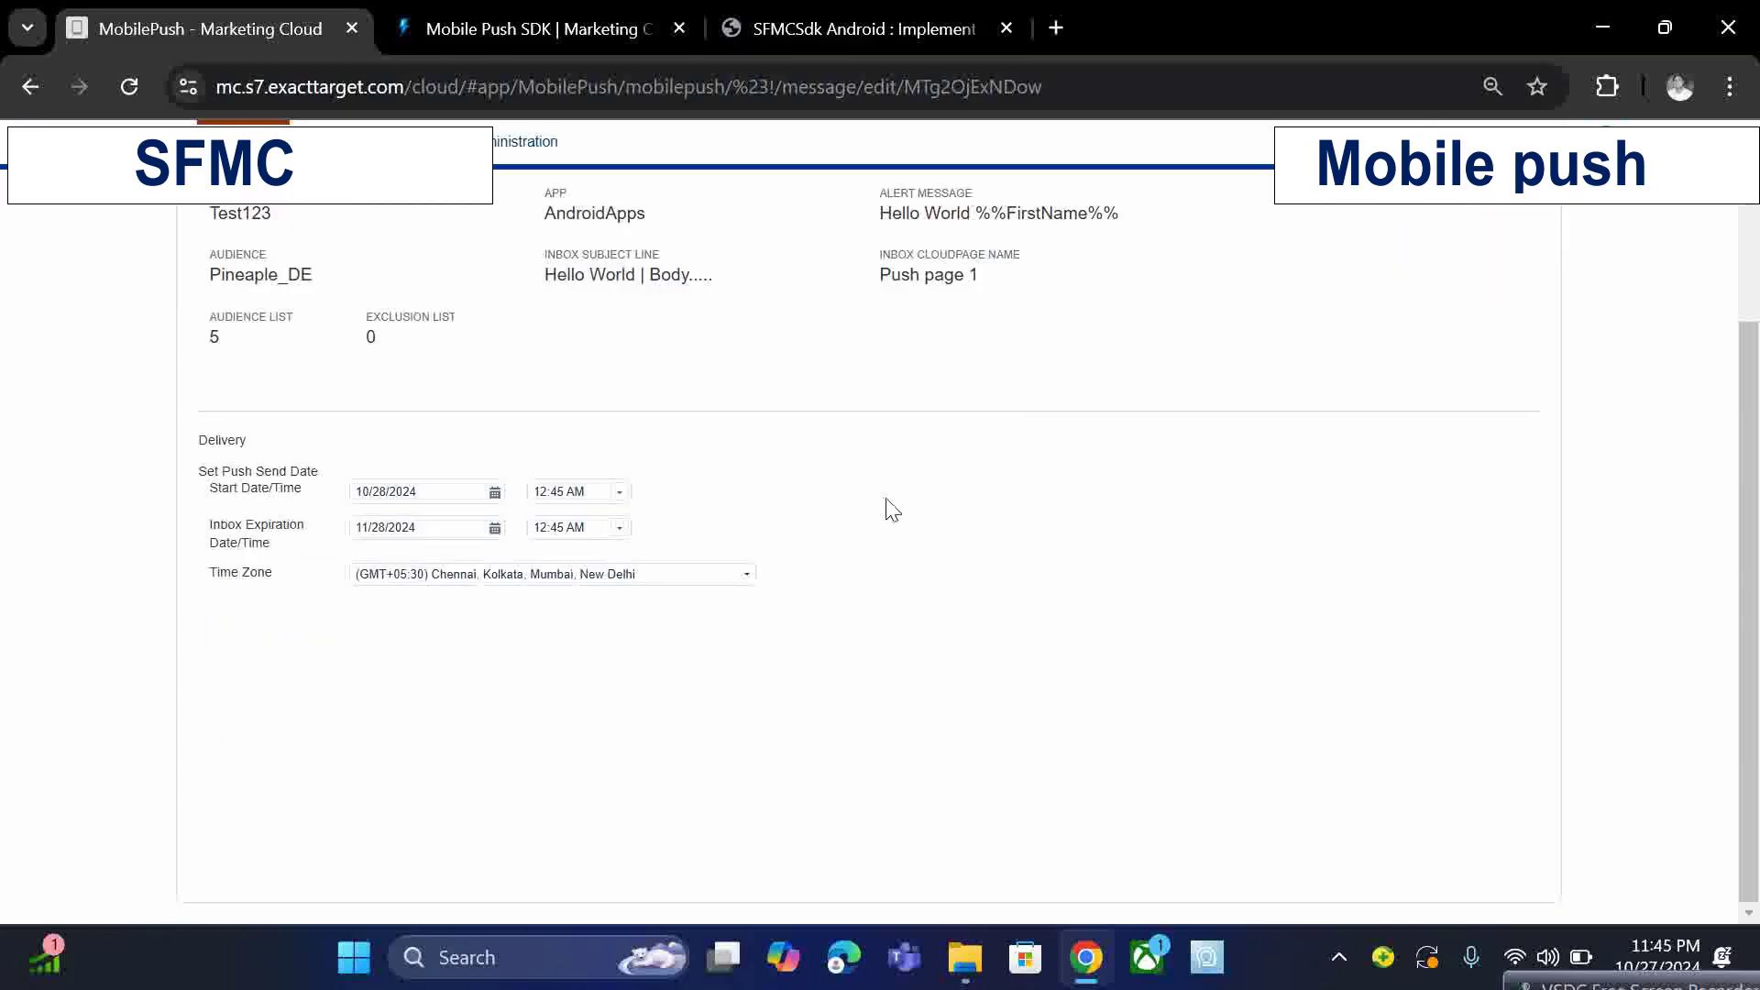
scroll(886, 507, up, 2)
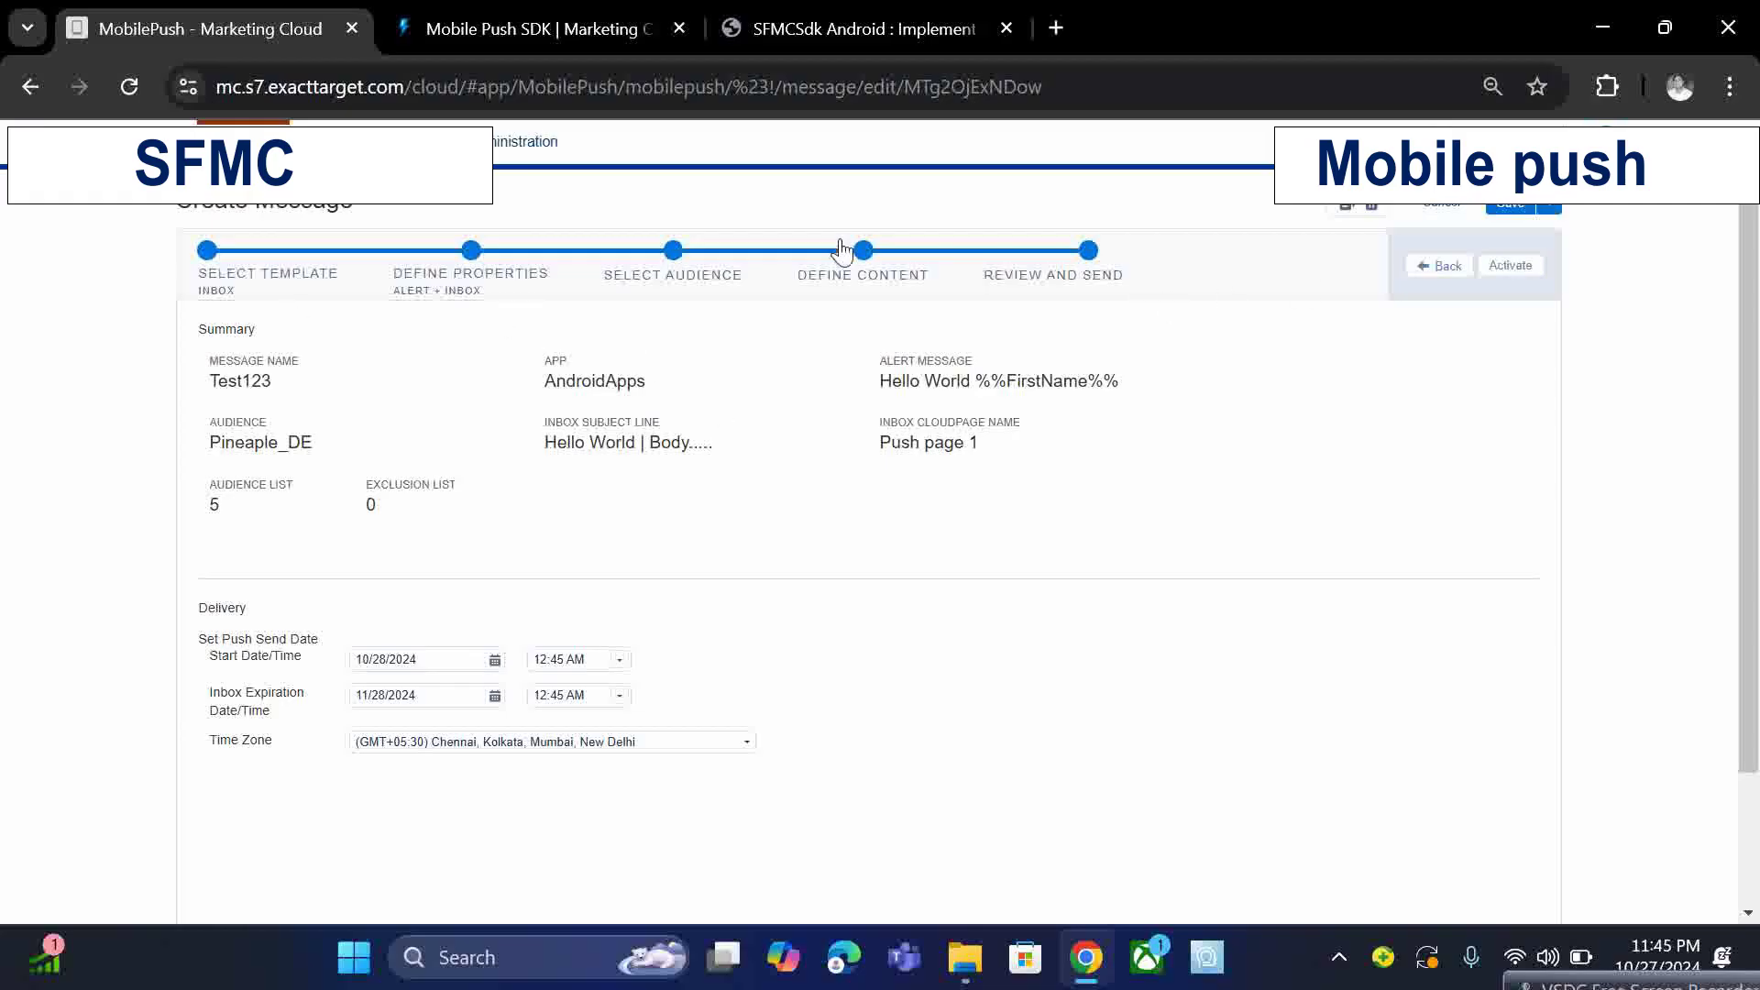
scroll(880, 550, up, 2)
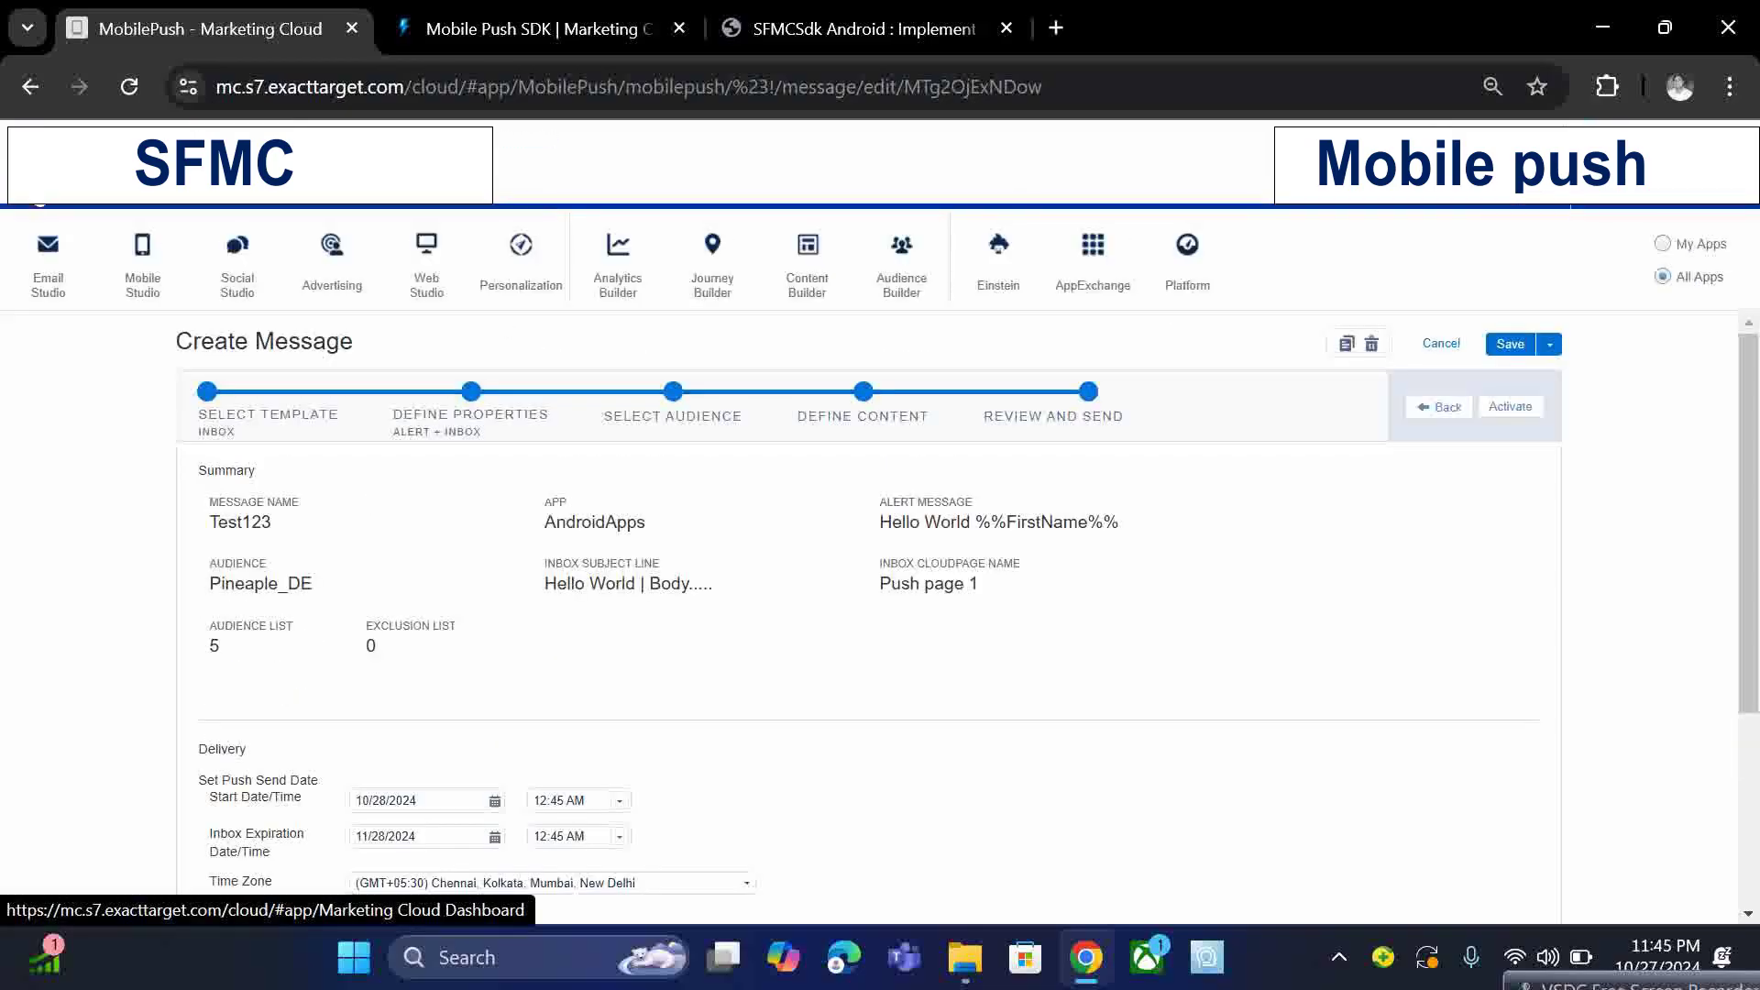
scroll(452, 452, down, 2)
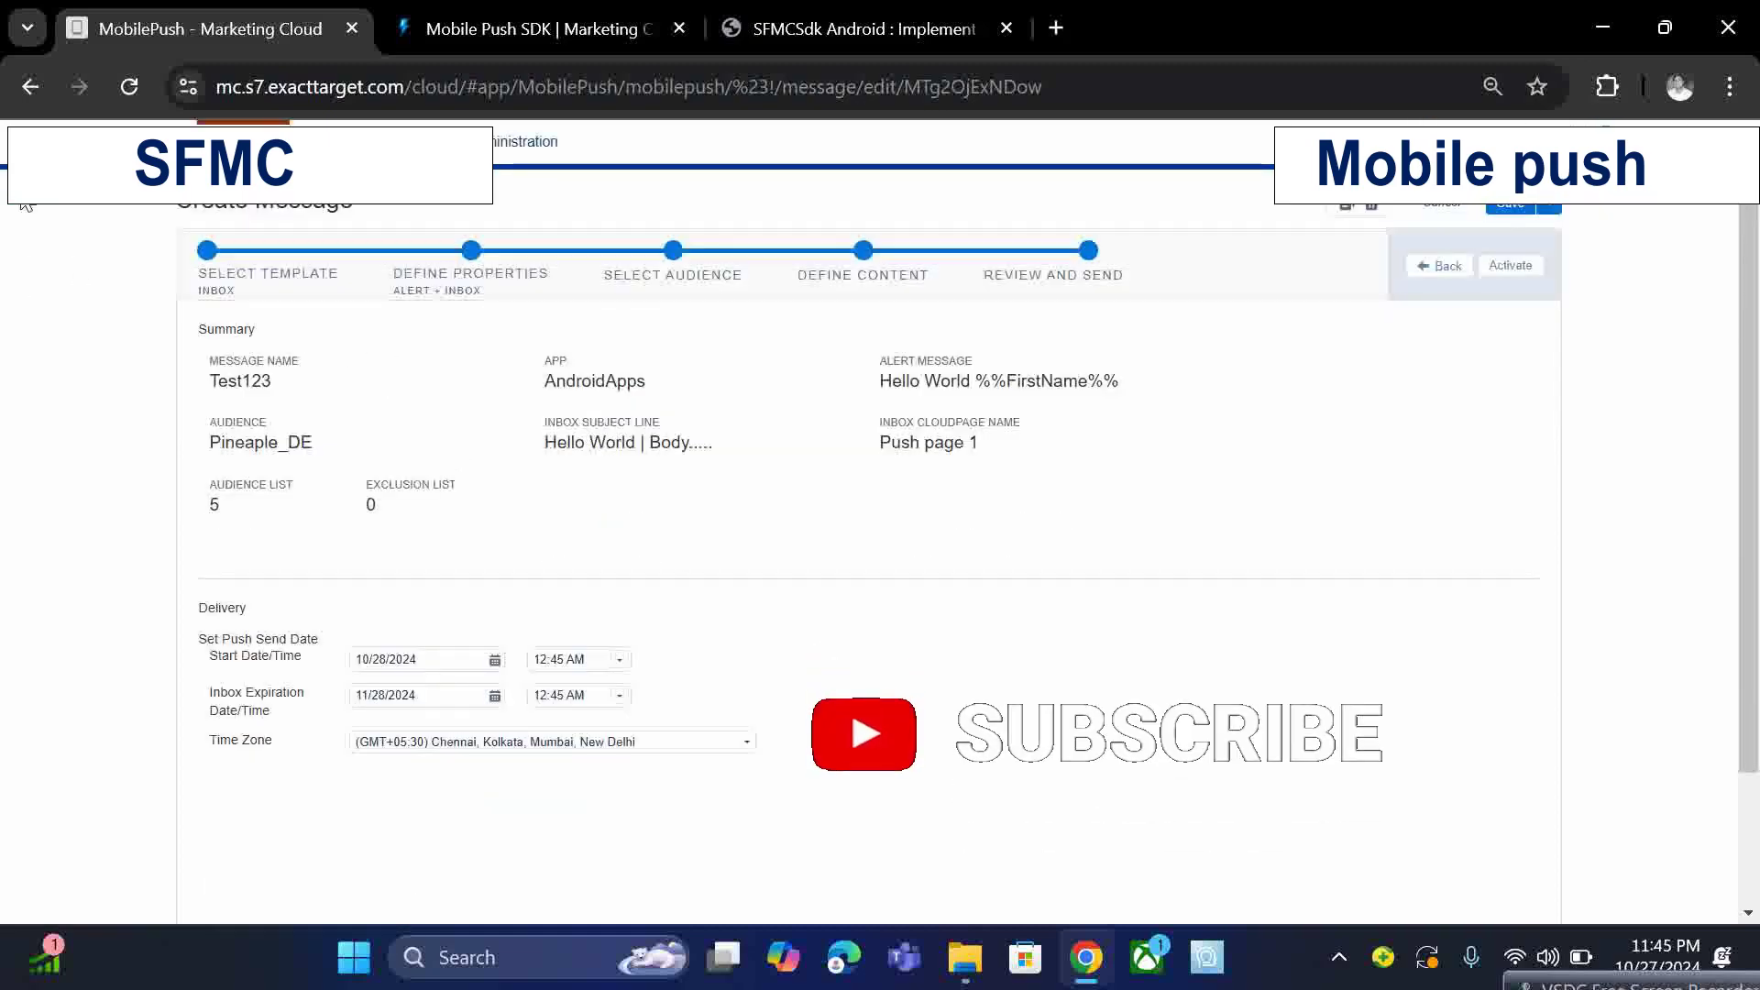
scroll(229, 413, up, 2)
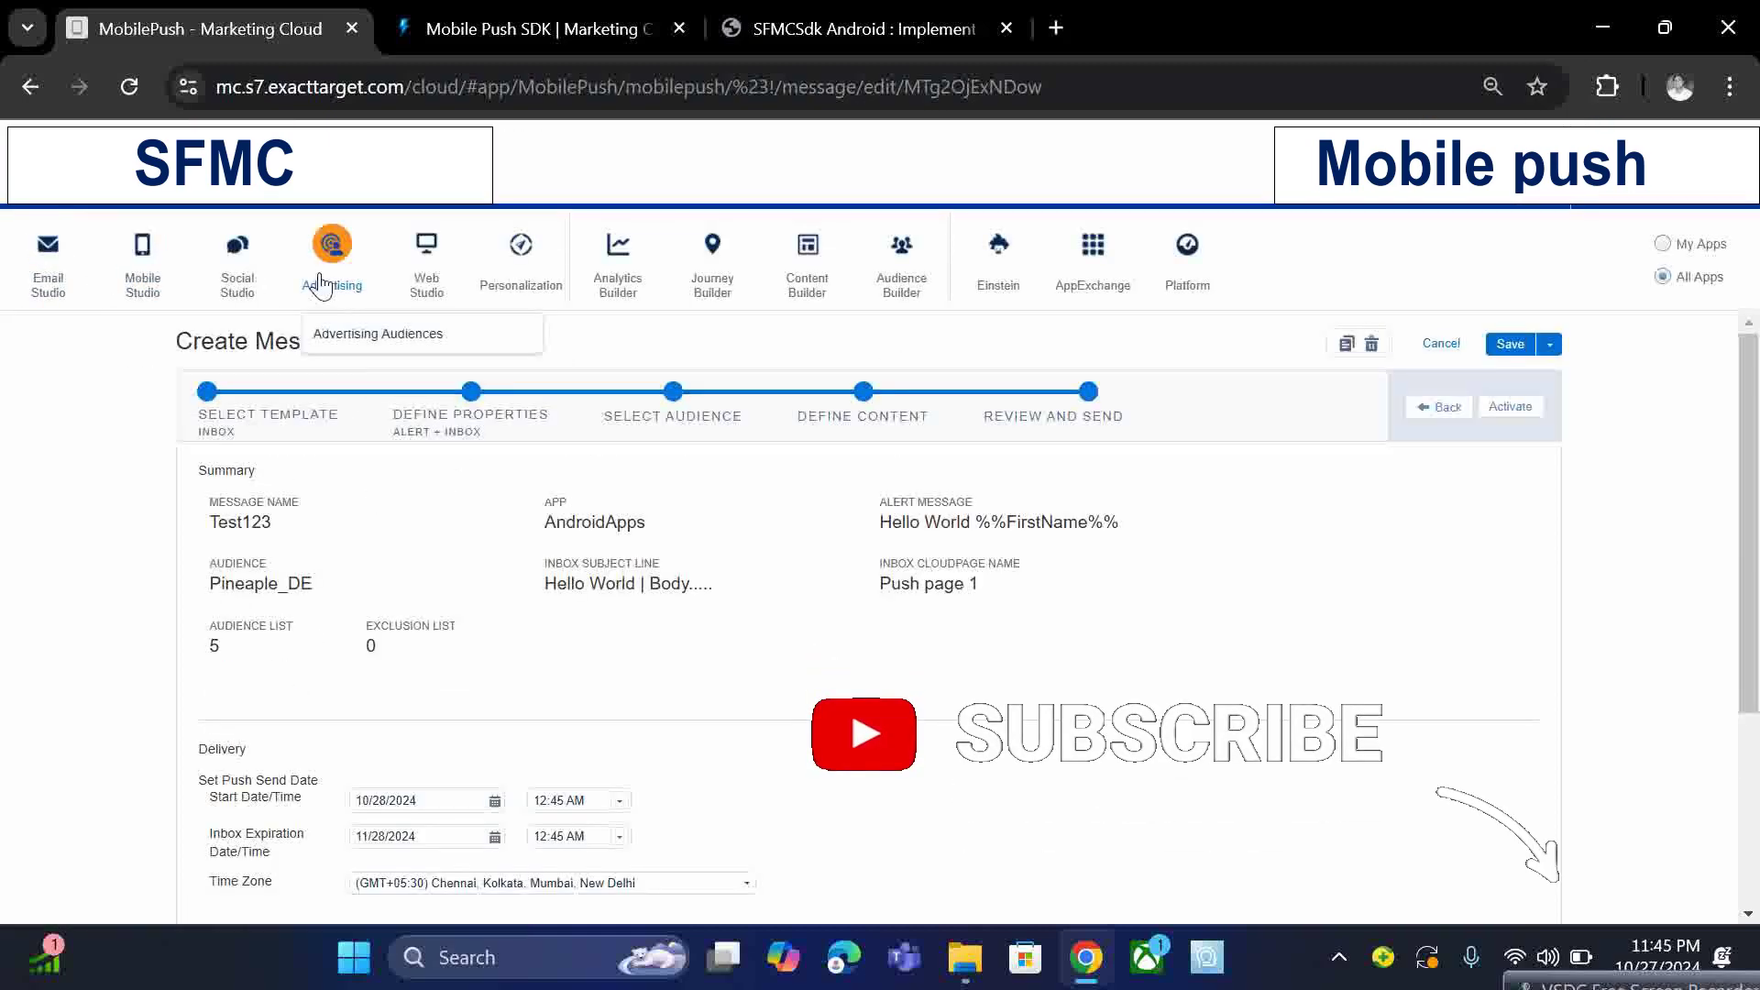
scroll(367, 578, down, 2)
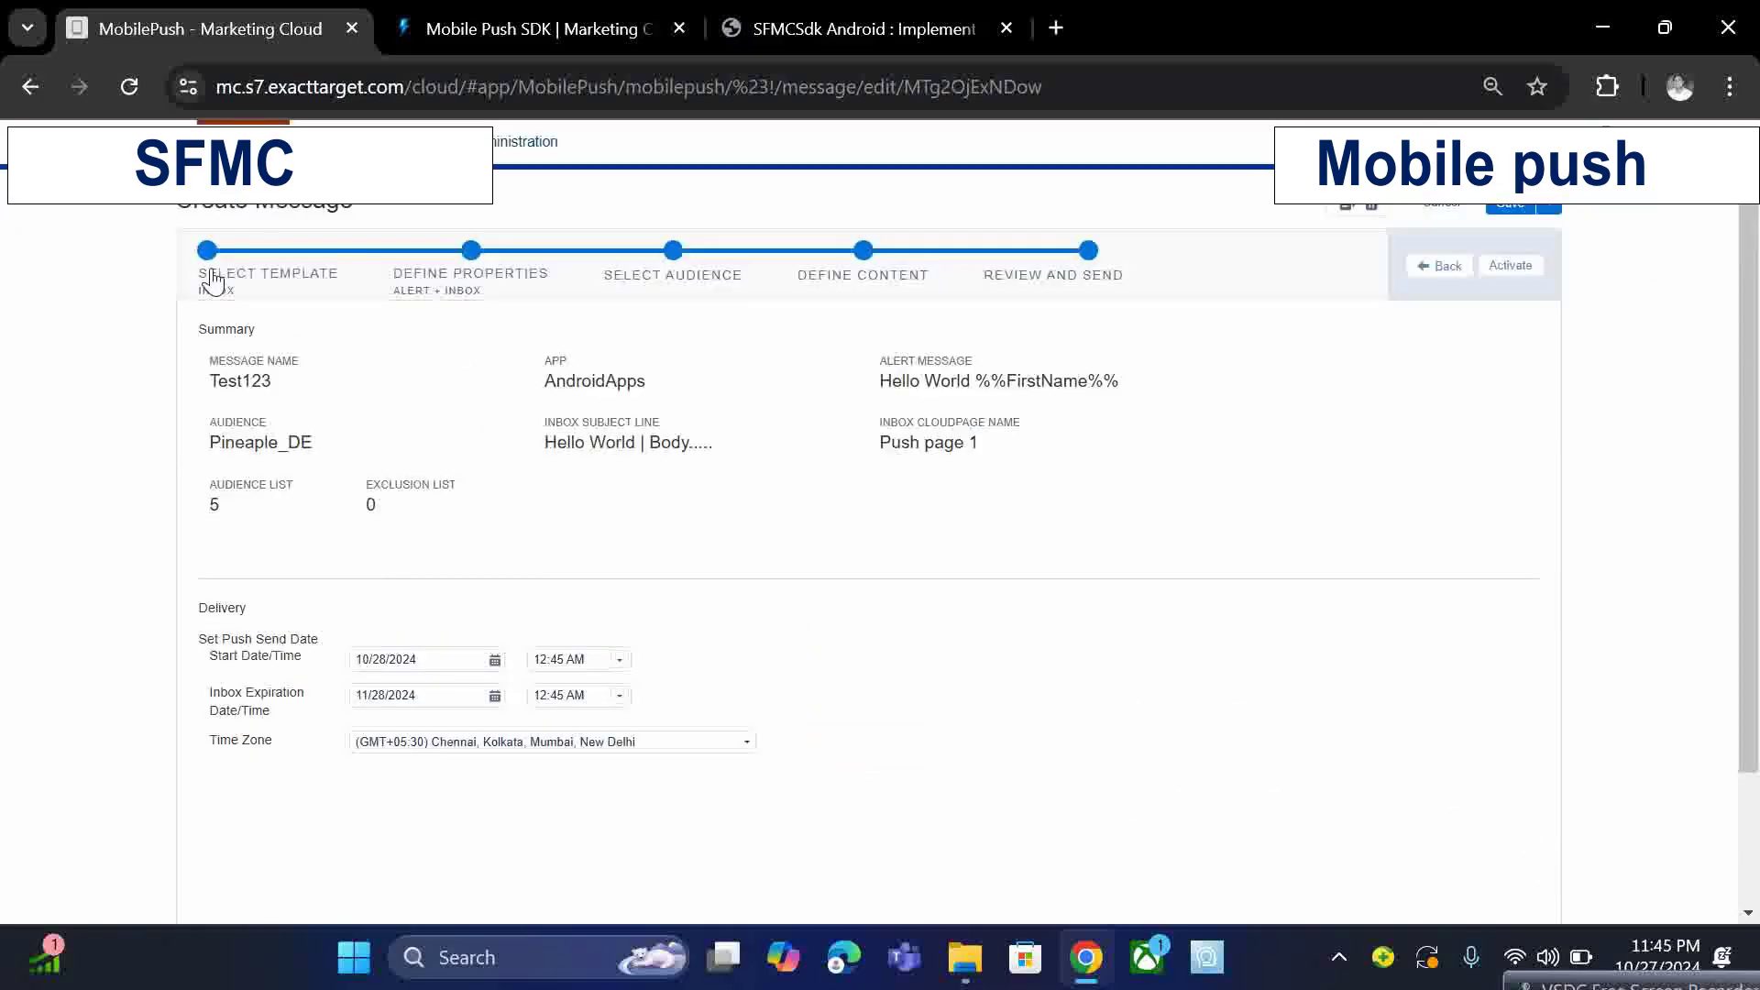
click(468, 250)
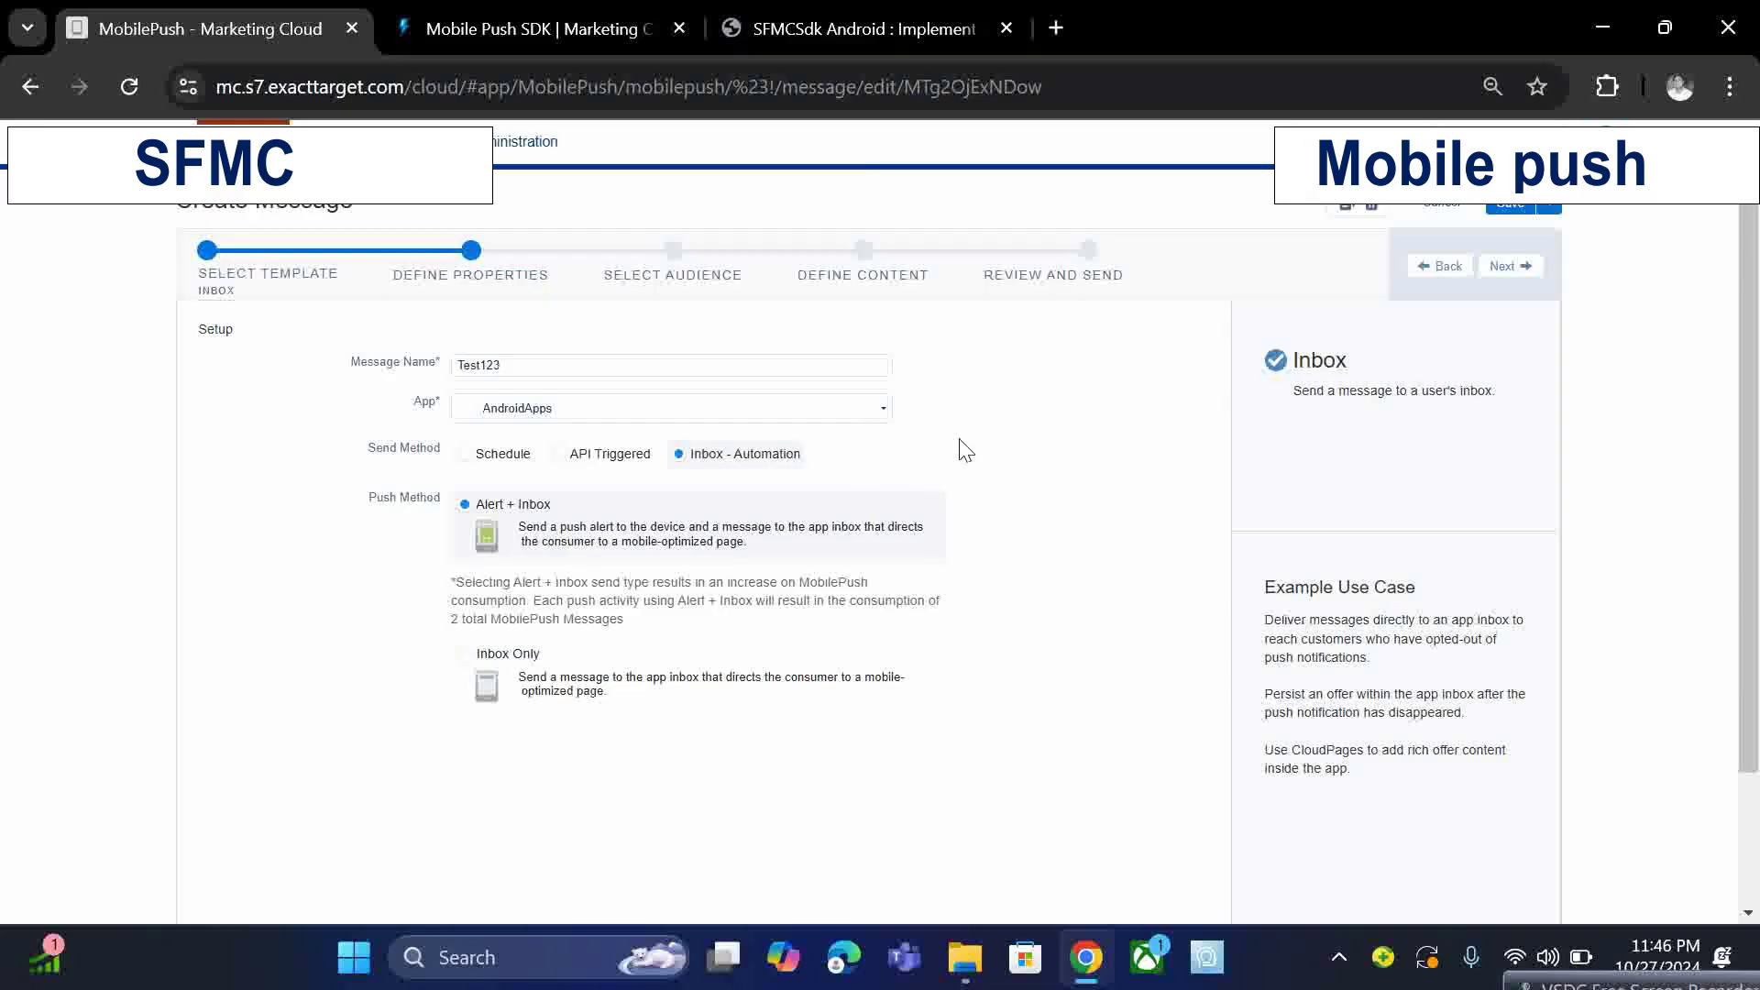
Step: Switch to Content Builder and start creating a new mobile app push notification
mouse_move(35, 147)
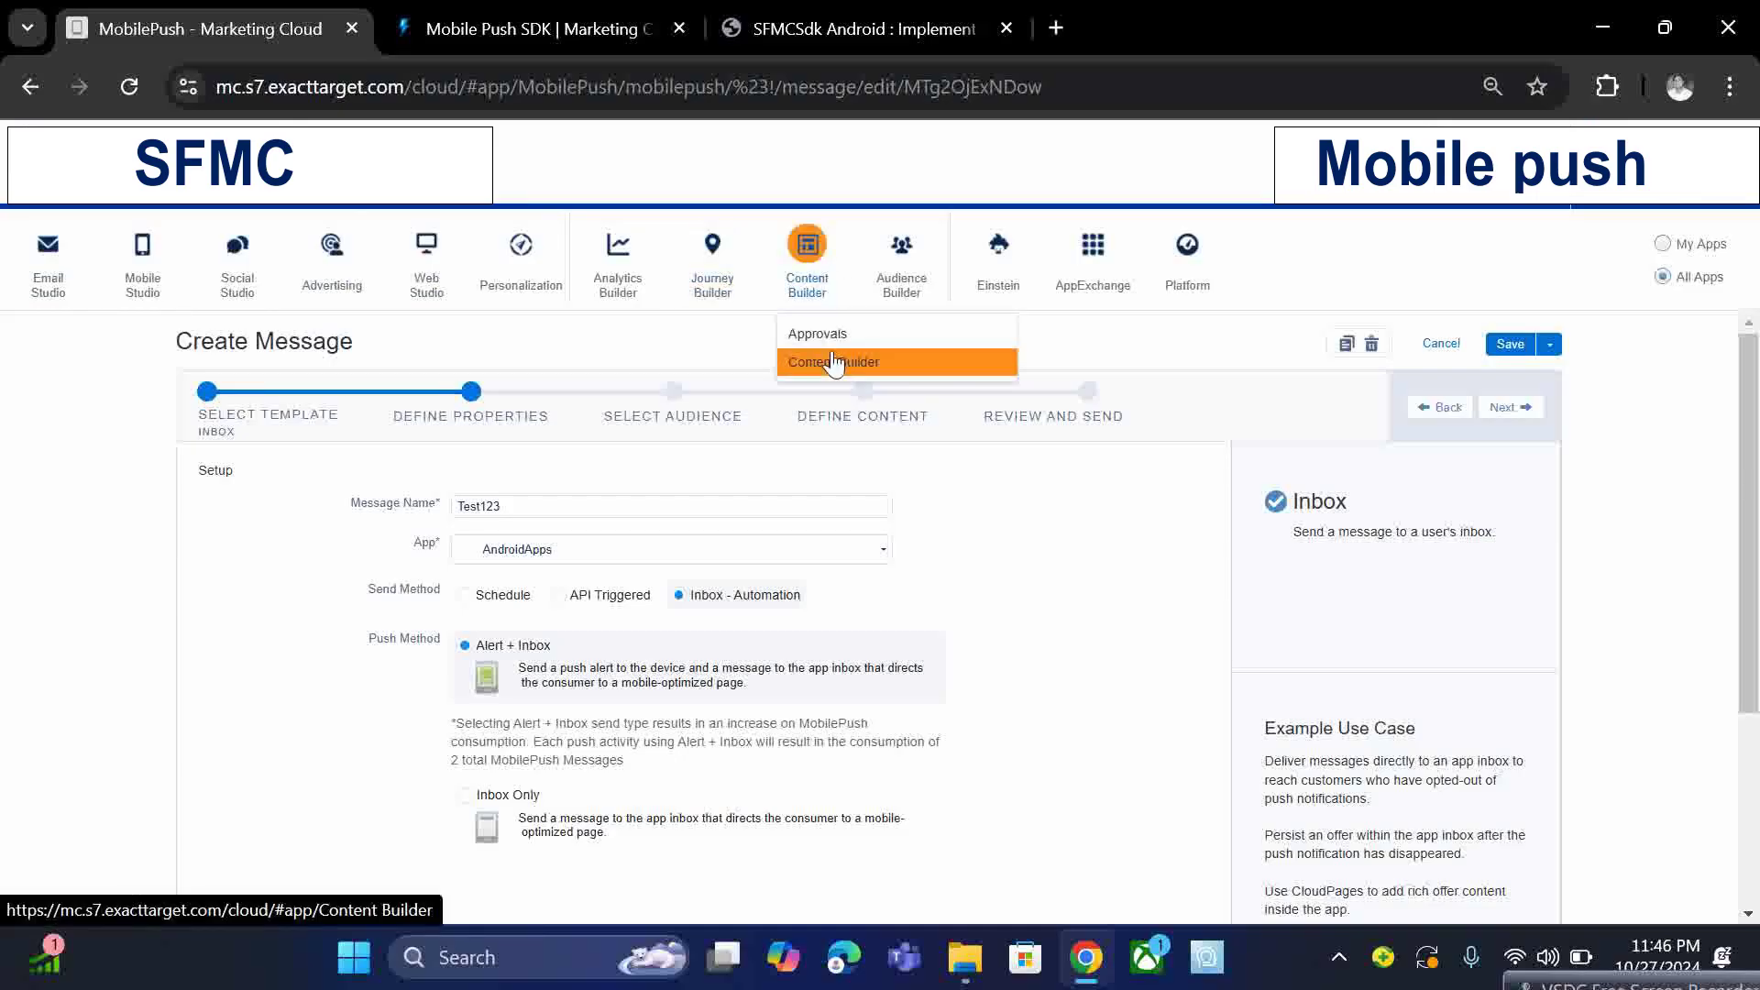
click(837, 362)
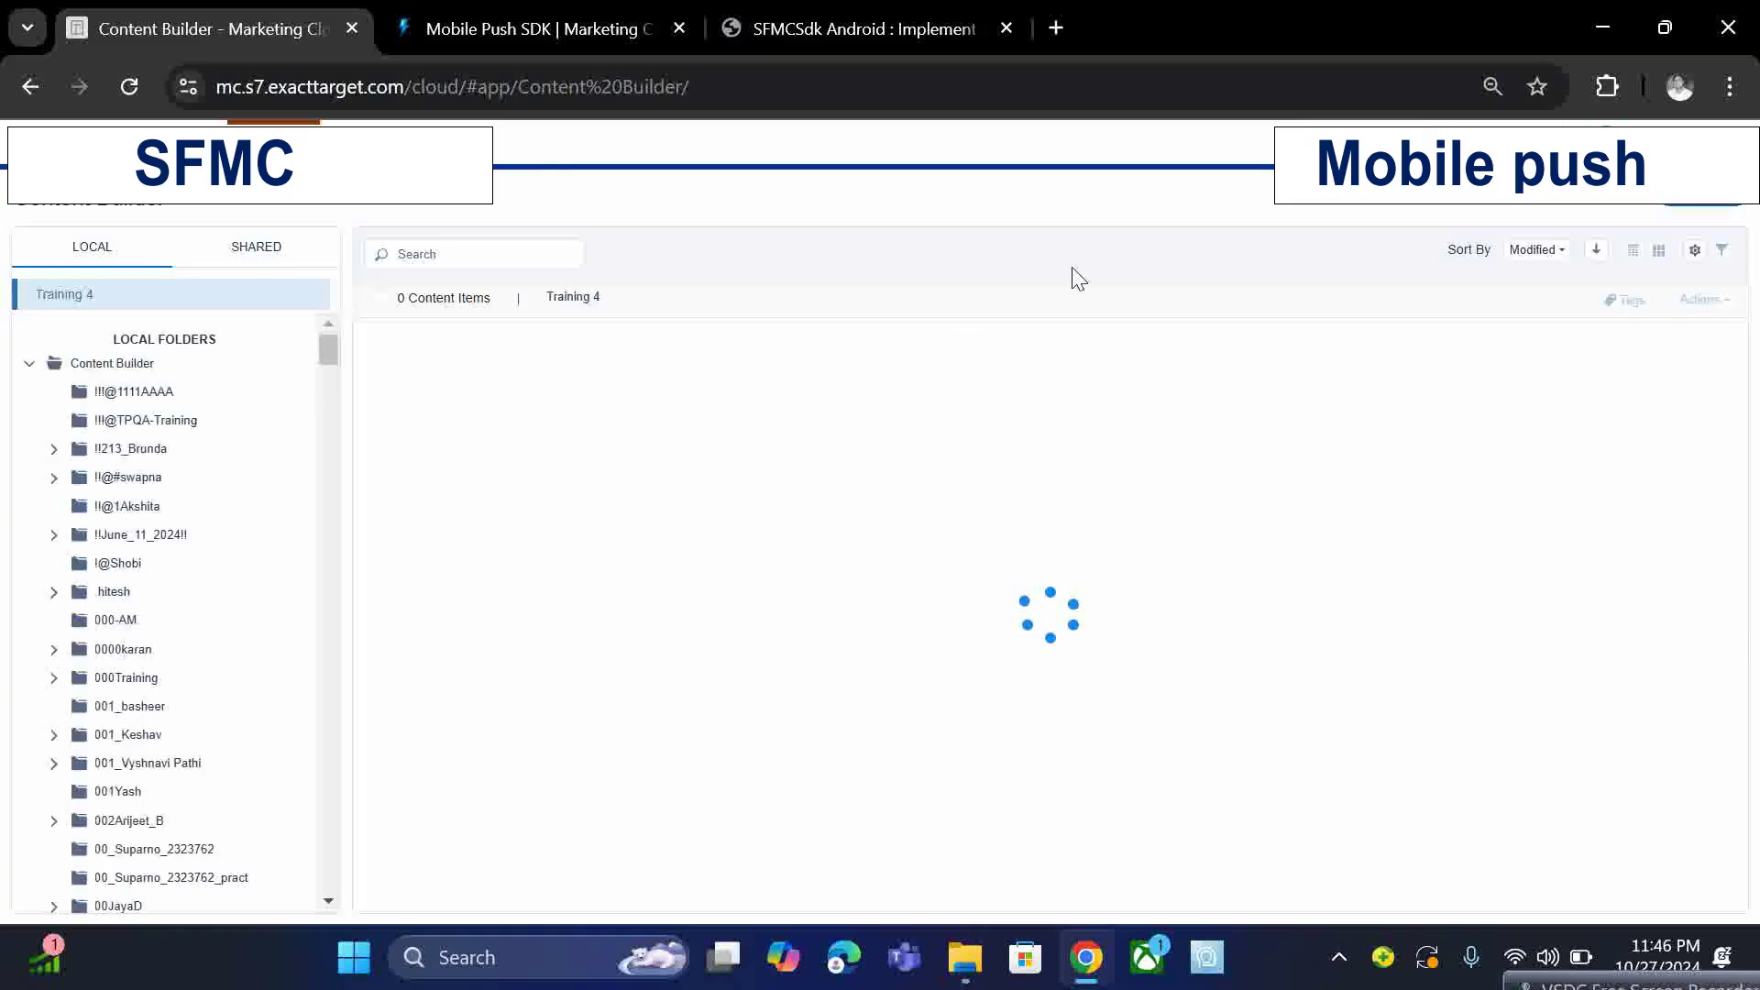
click(1691, 213)
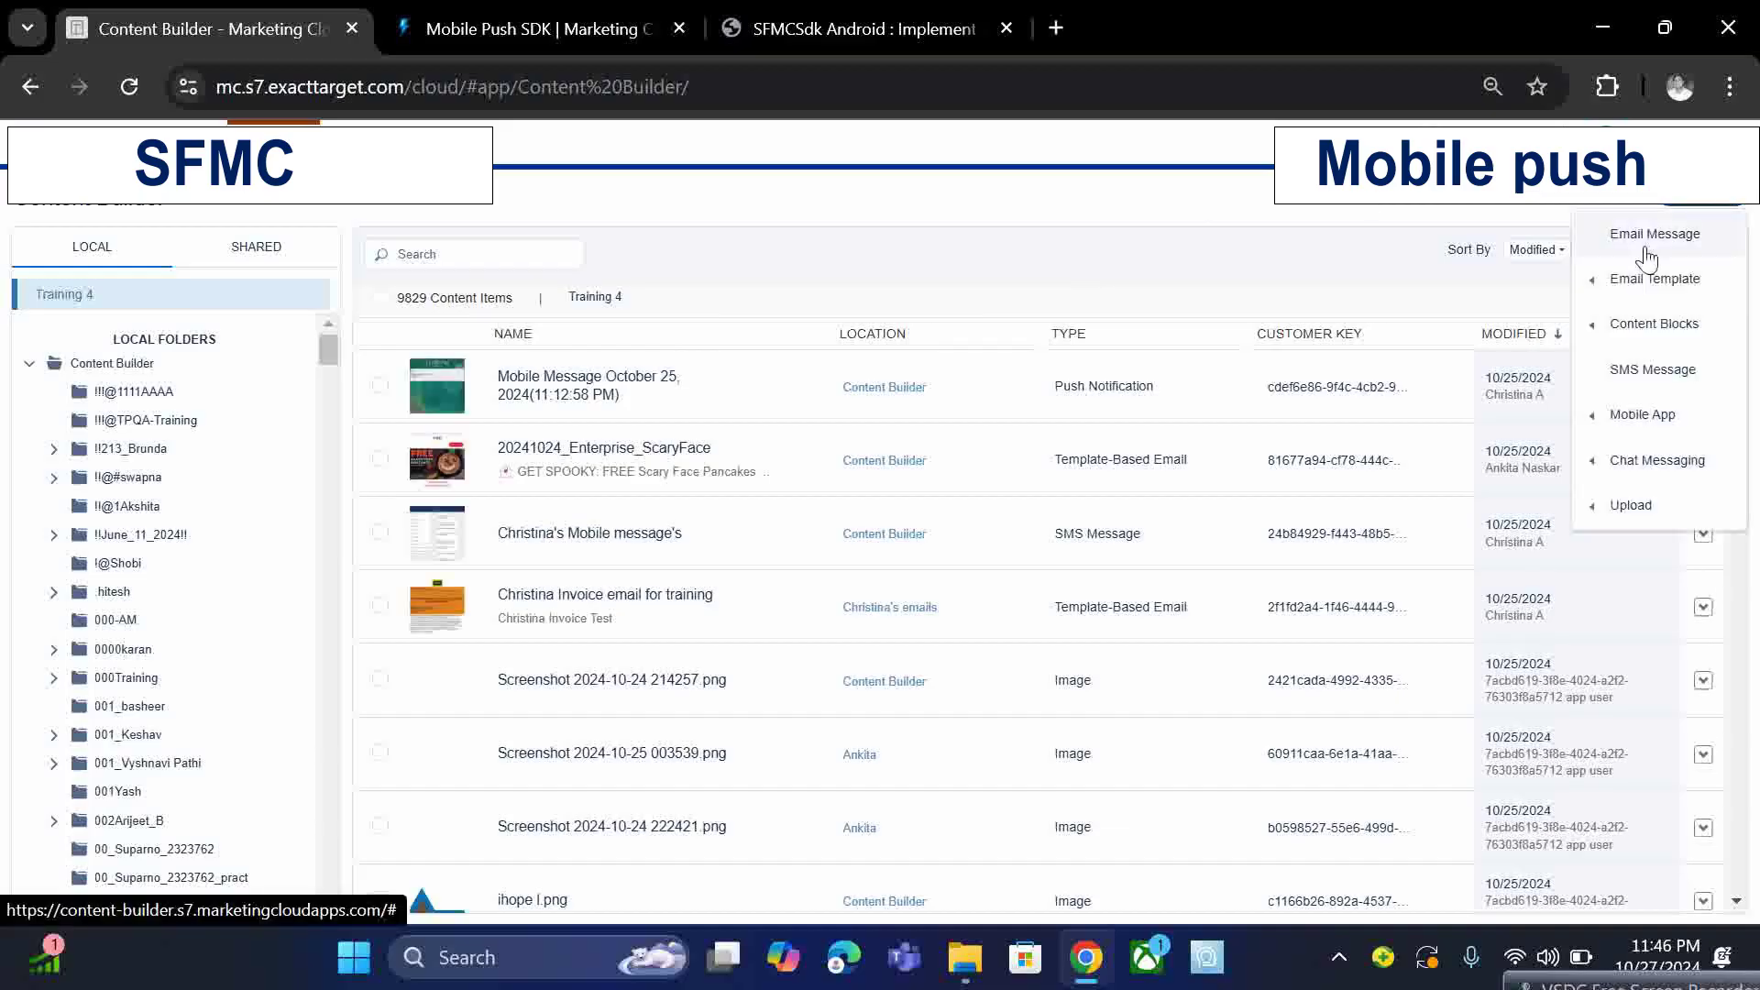
mouse_move(1614, 417)
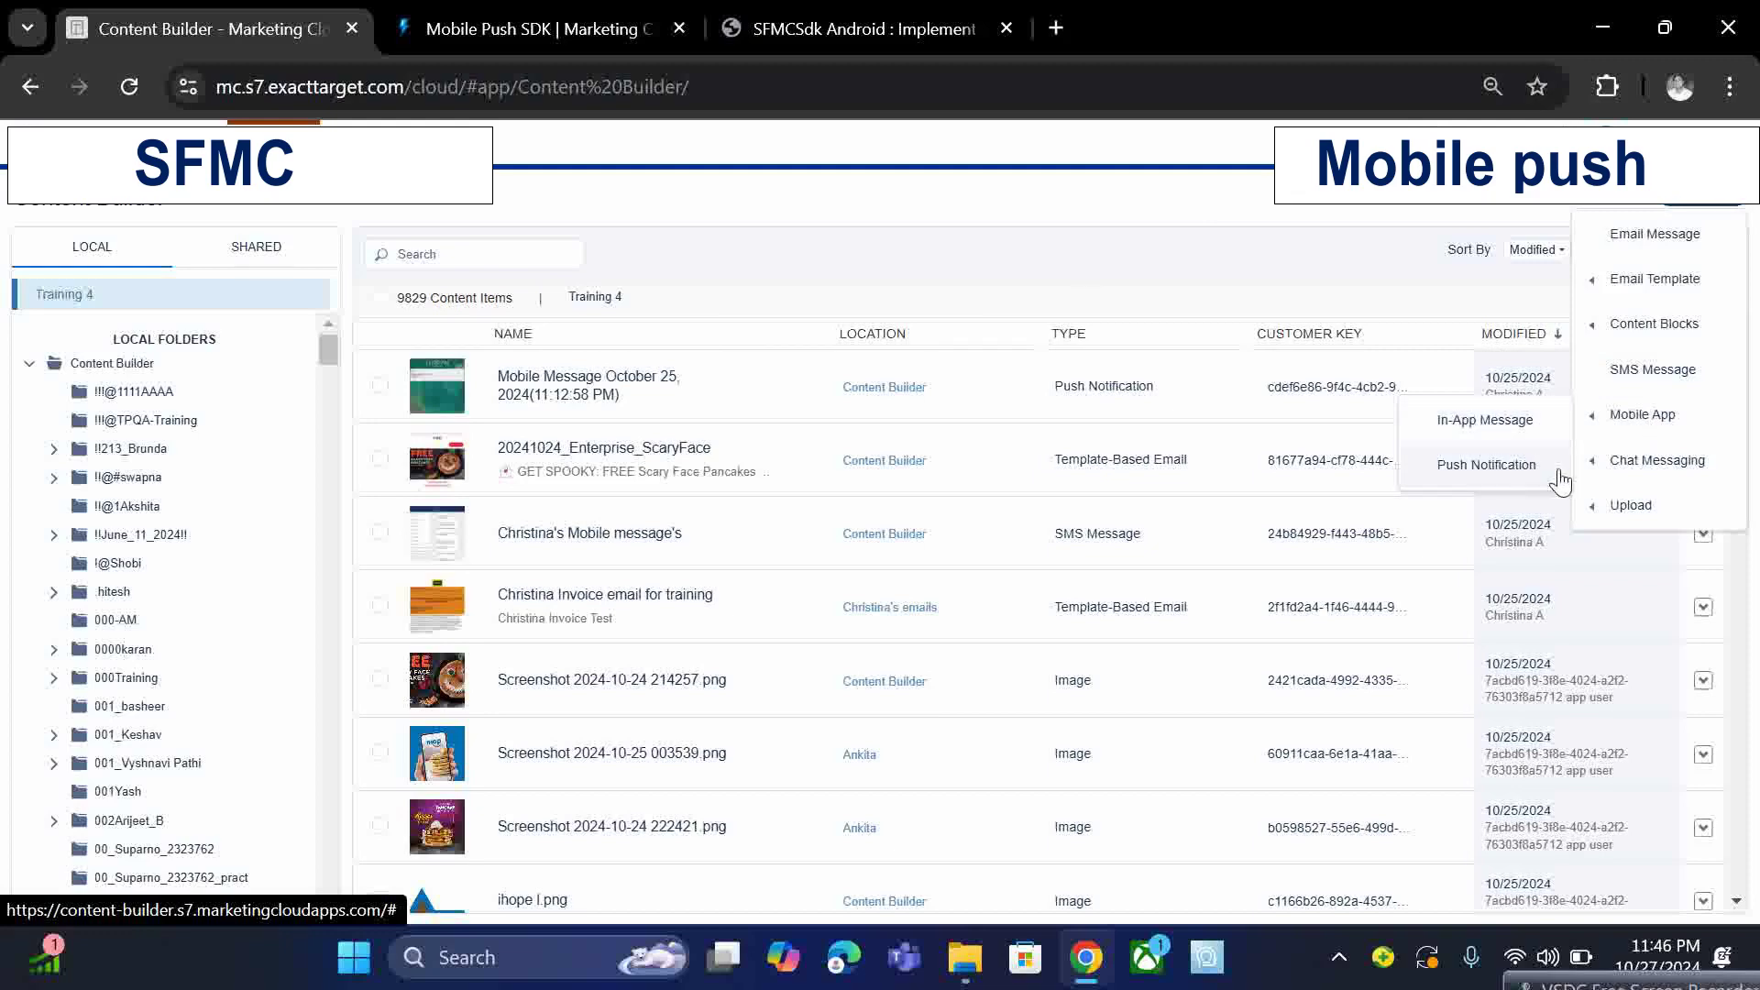
click(1508, 478)
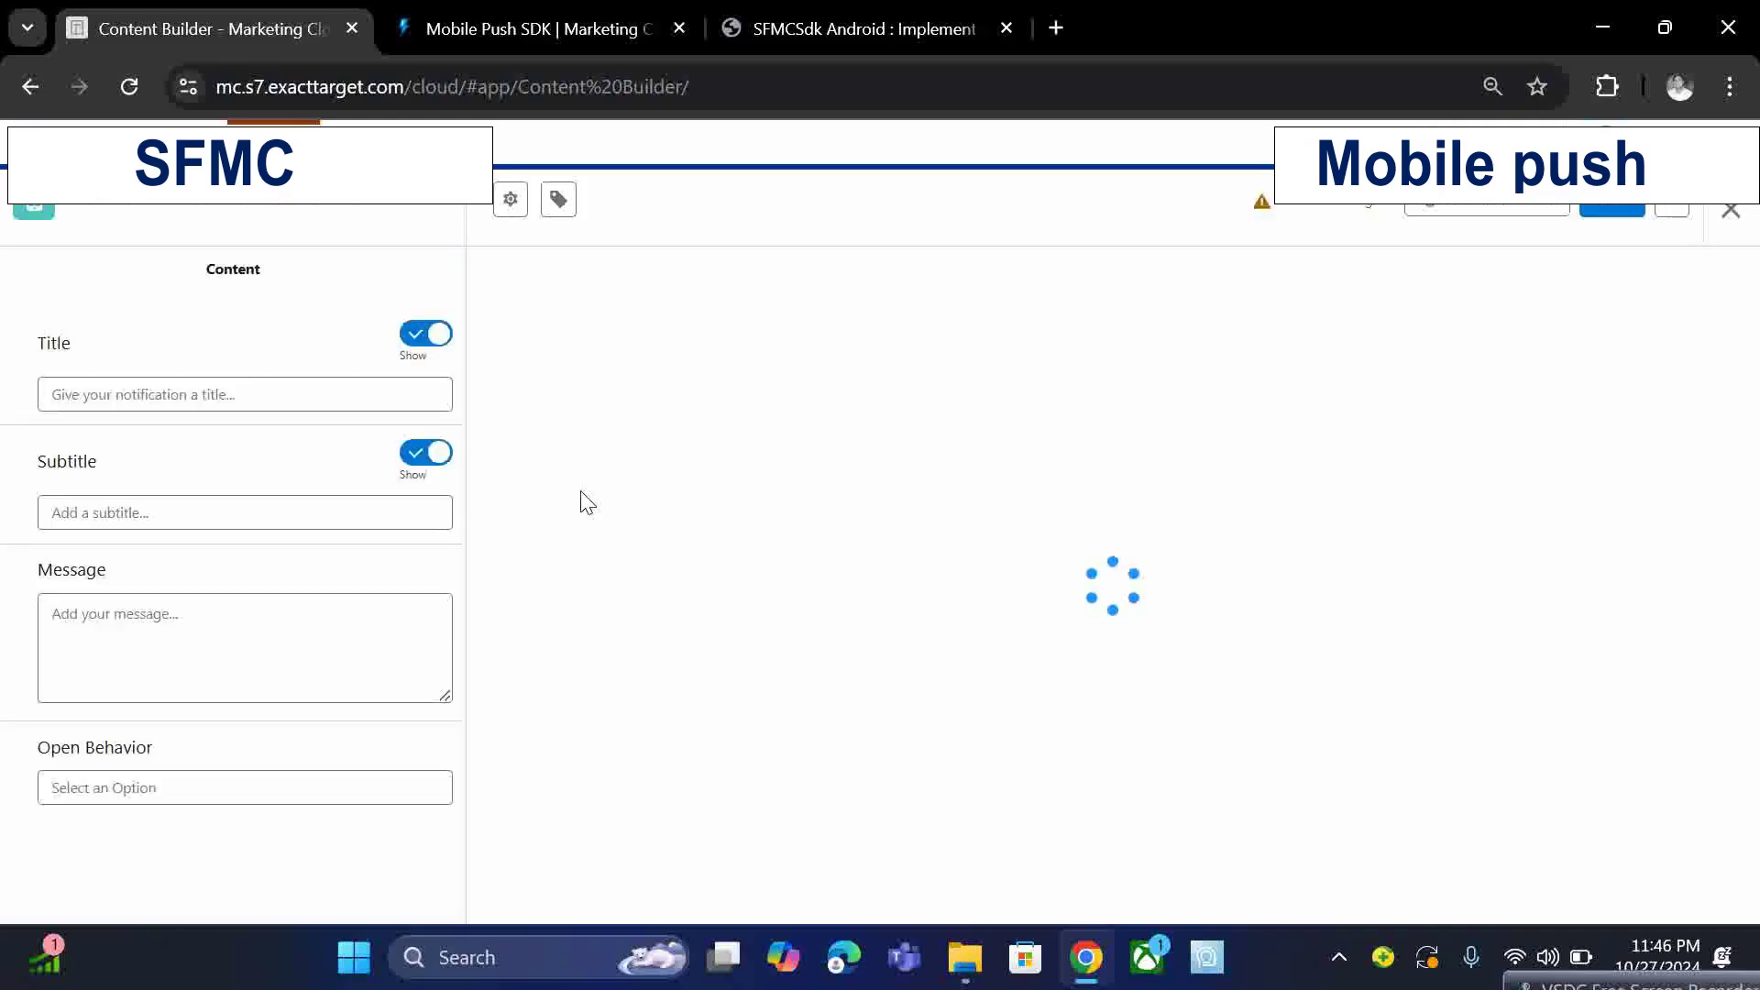
Step: Enter "Hello" as the push notification's title and set its subtitle to Hide
click(196, 396)
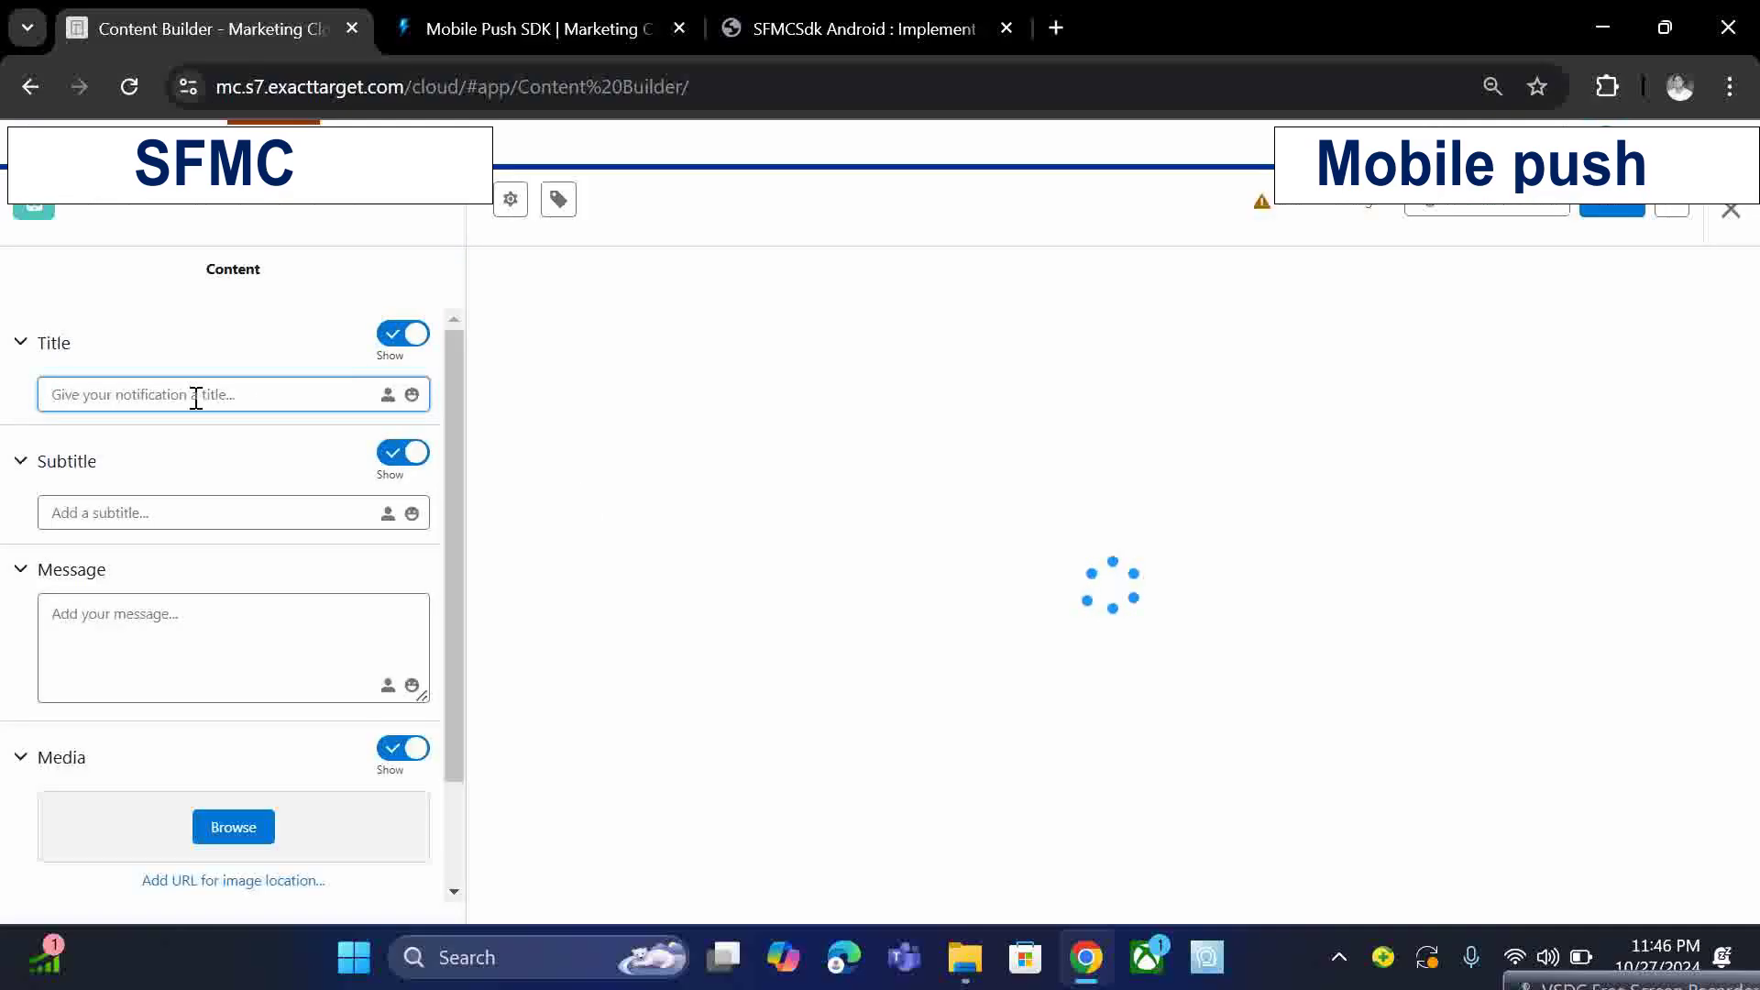
text(Hello)
click(156, 498)
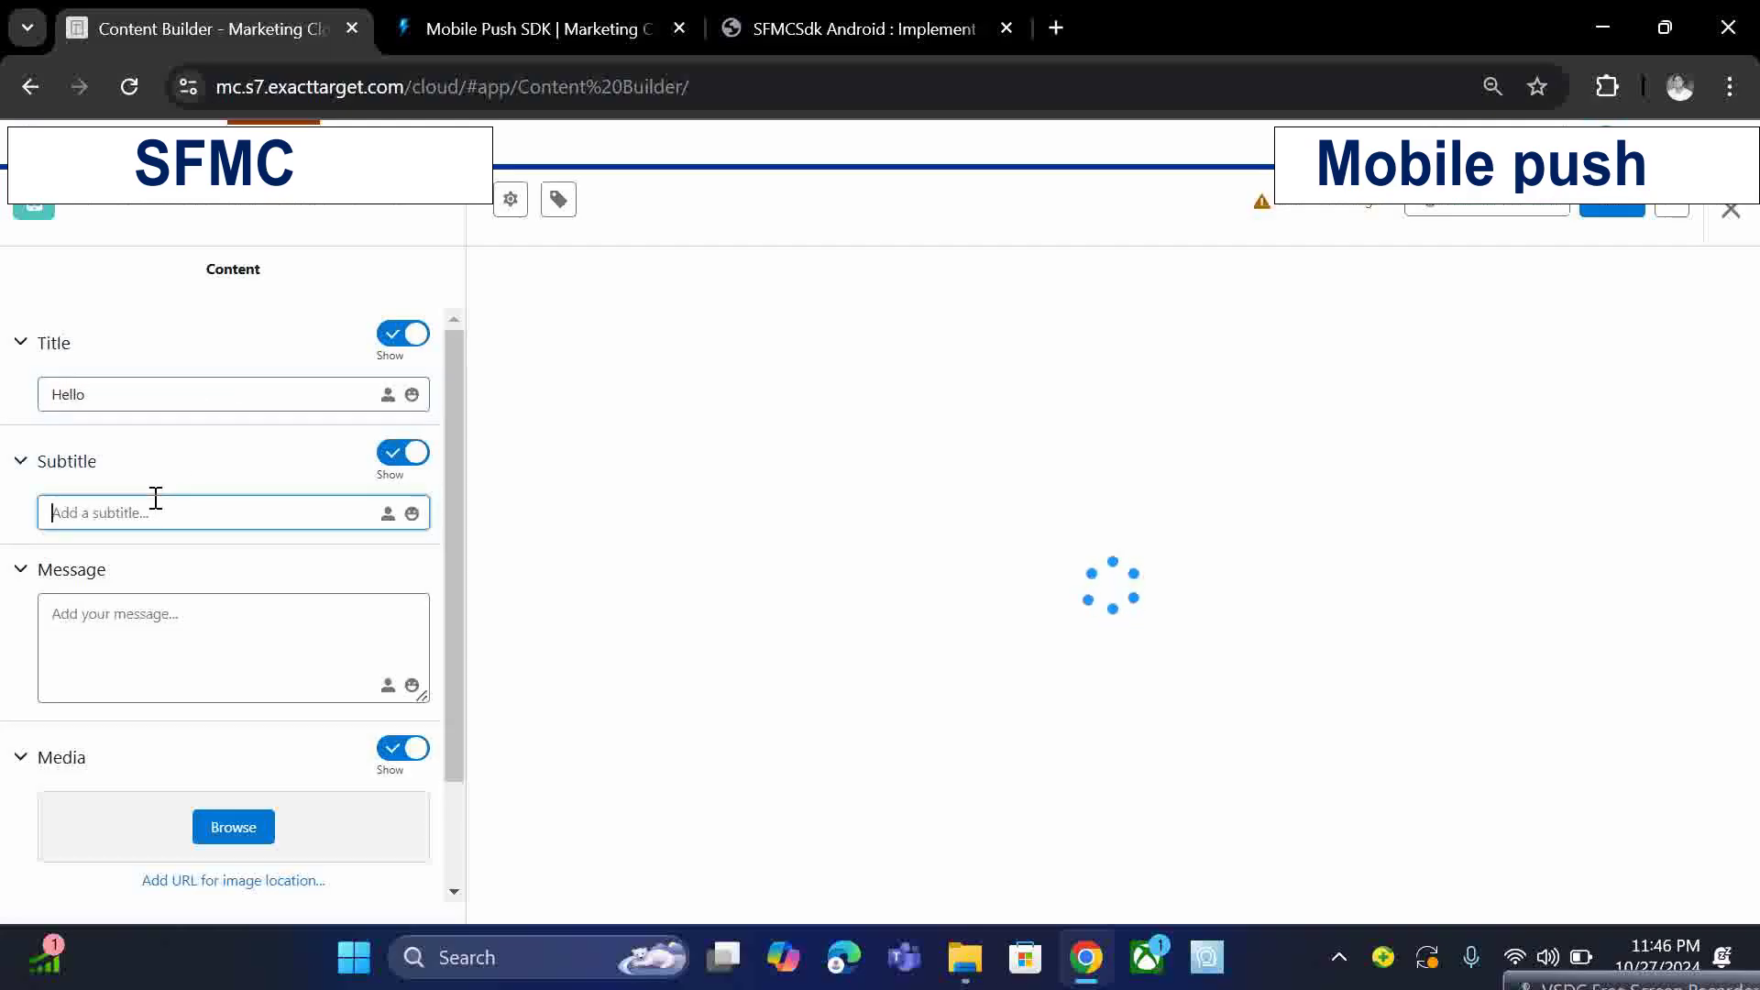
click(395, 459)
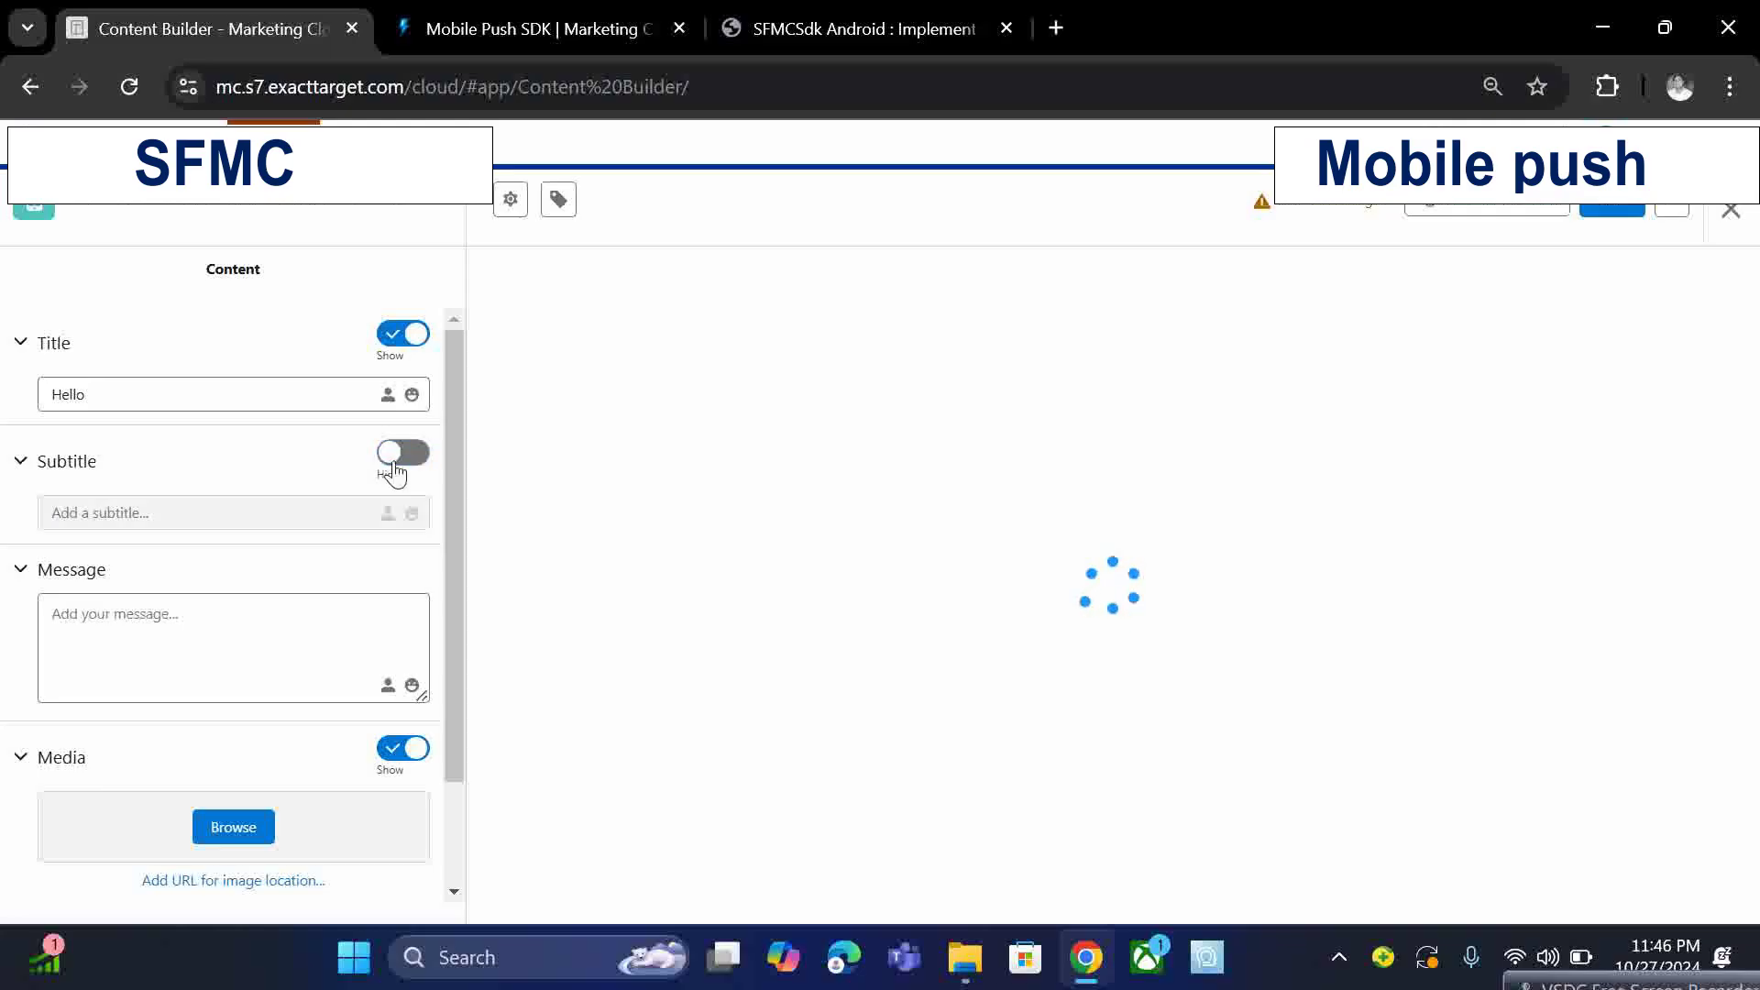
click(395, 463)
click(394, 469)
Step: Enter "Hello World" as the push notification's message and set its media to Hide
click(308, 629)
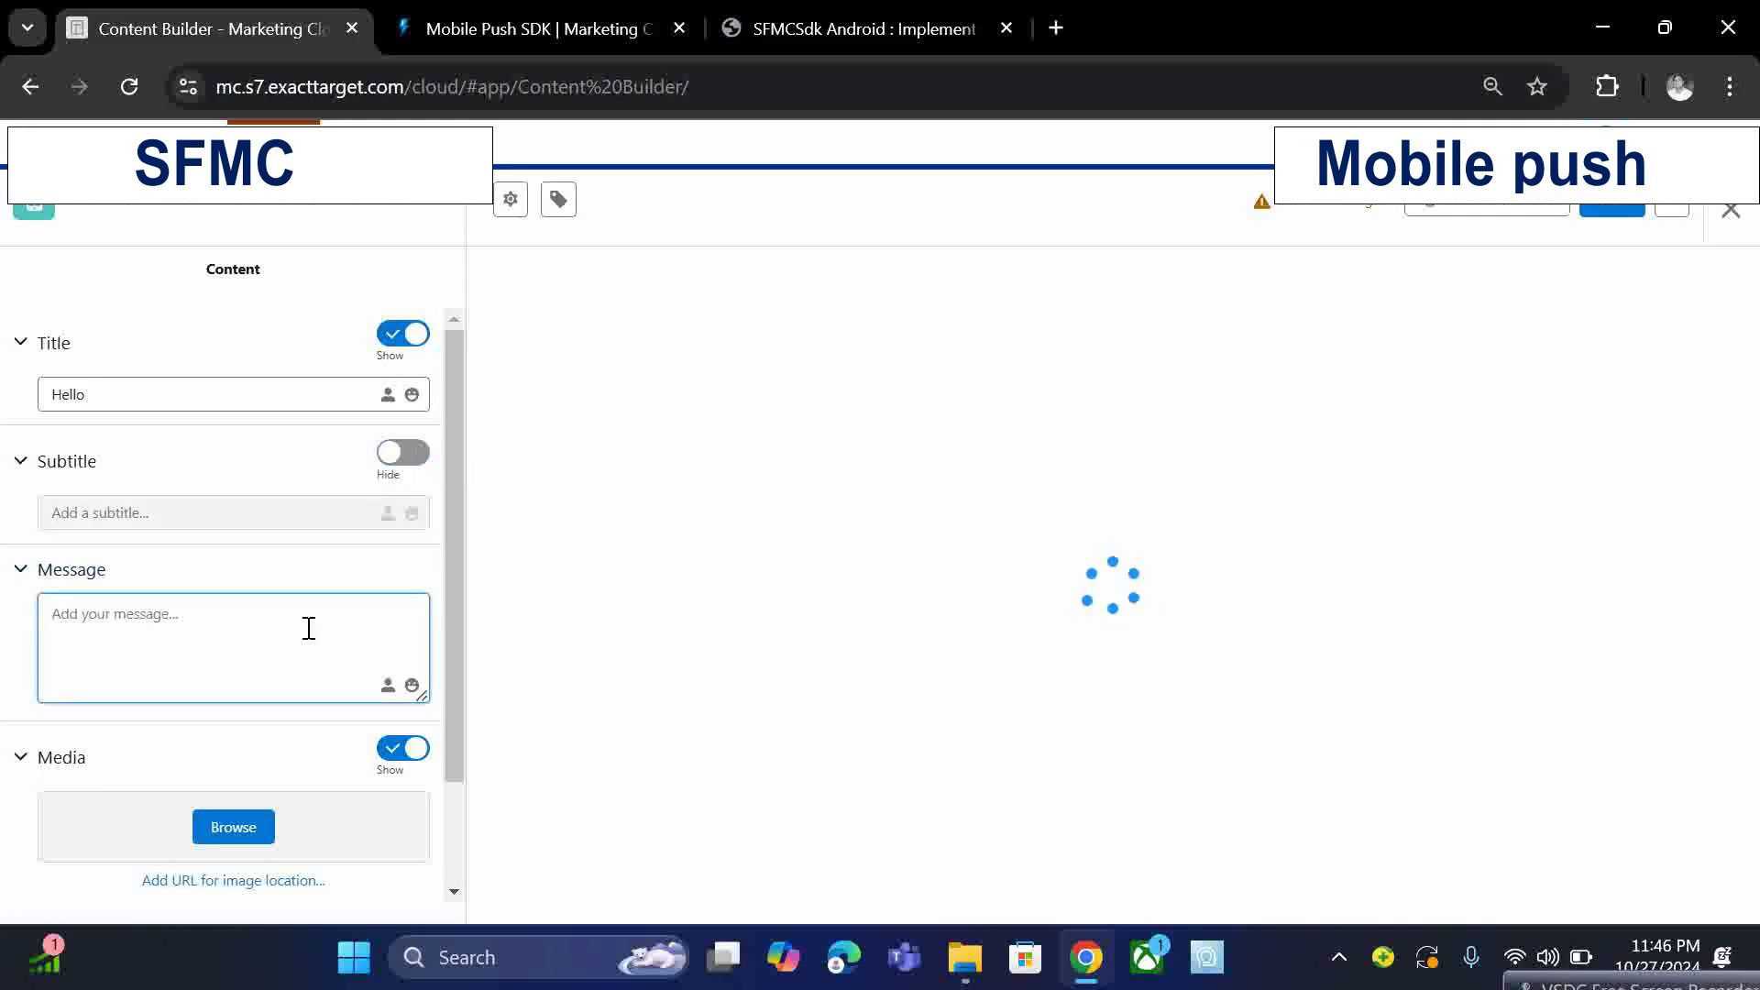
text(He)
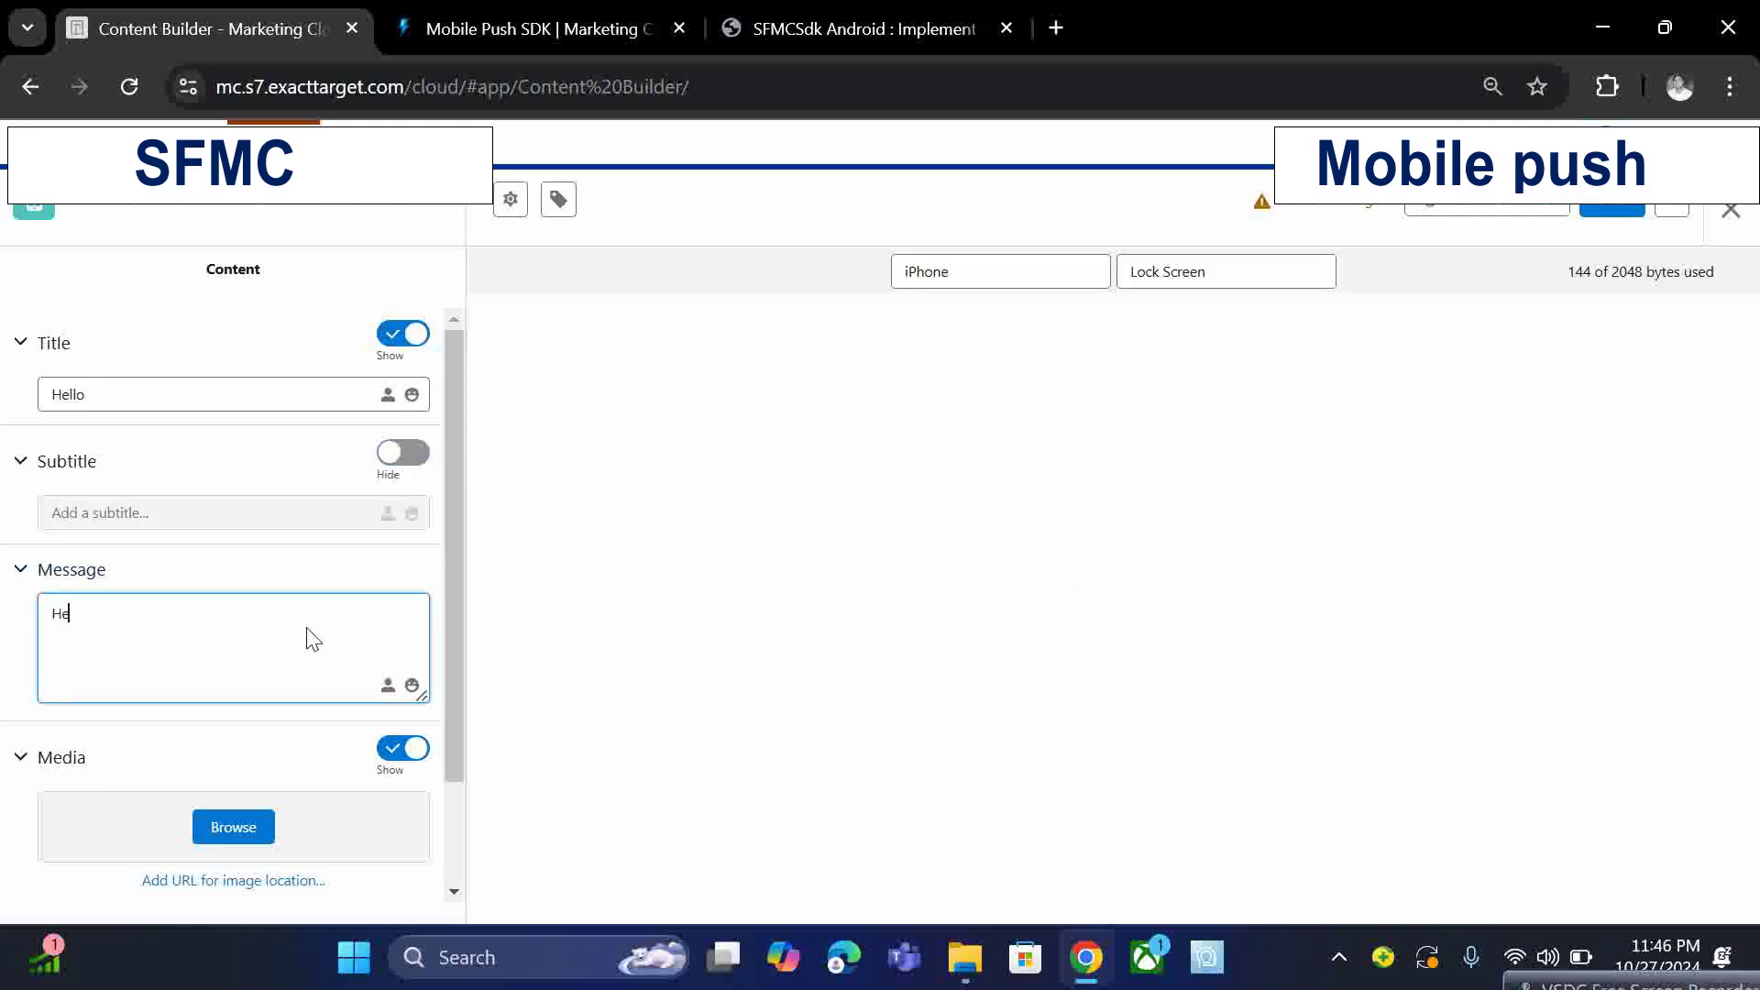
text(llo World)
click(390, 747)
click(390, 748)
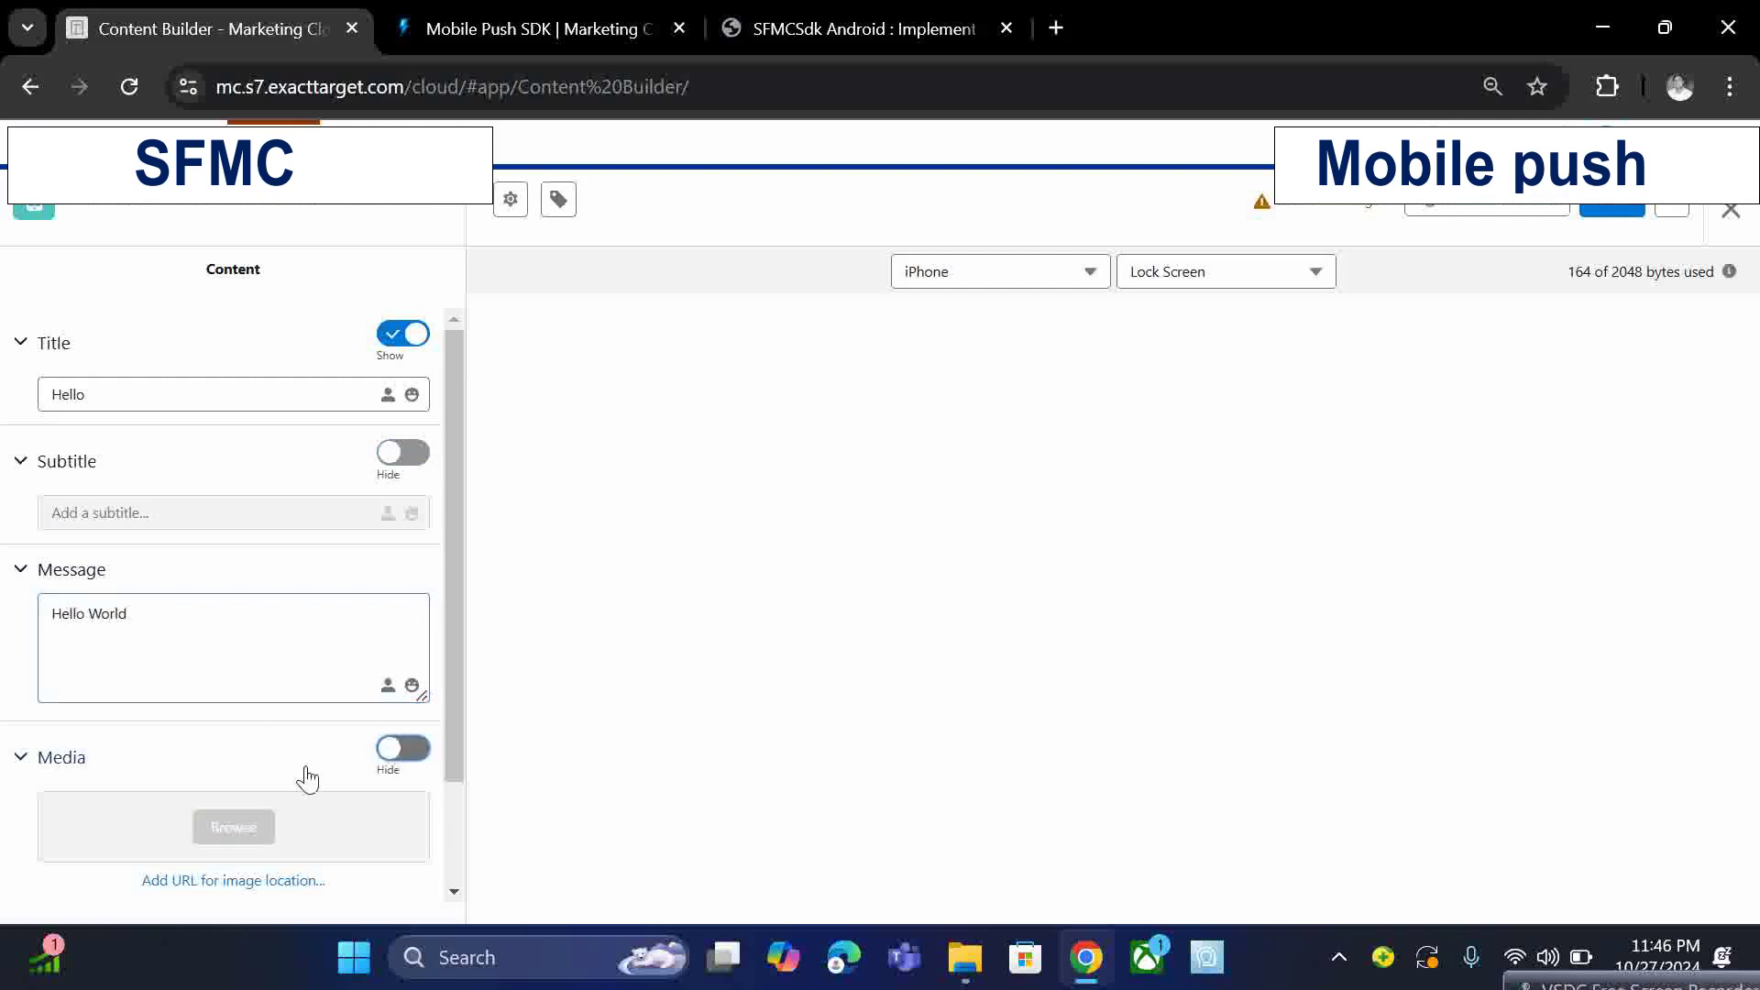
scroll(302, 774, down, 2)
click(181, 859)
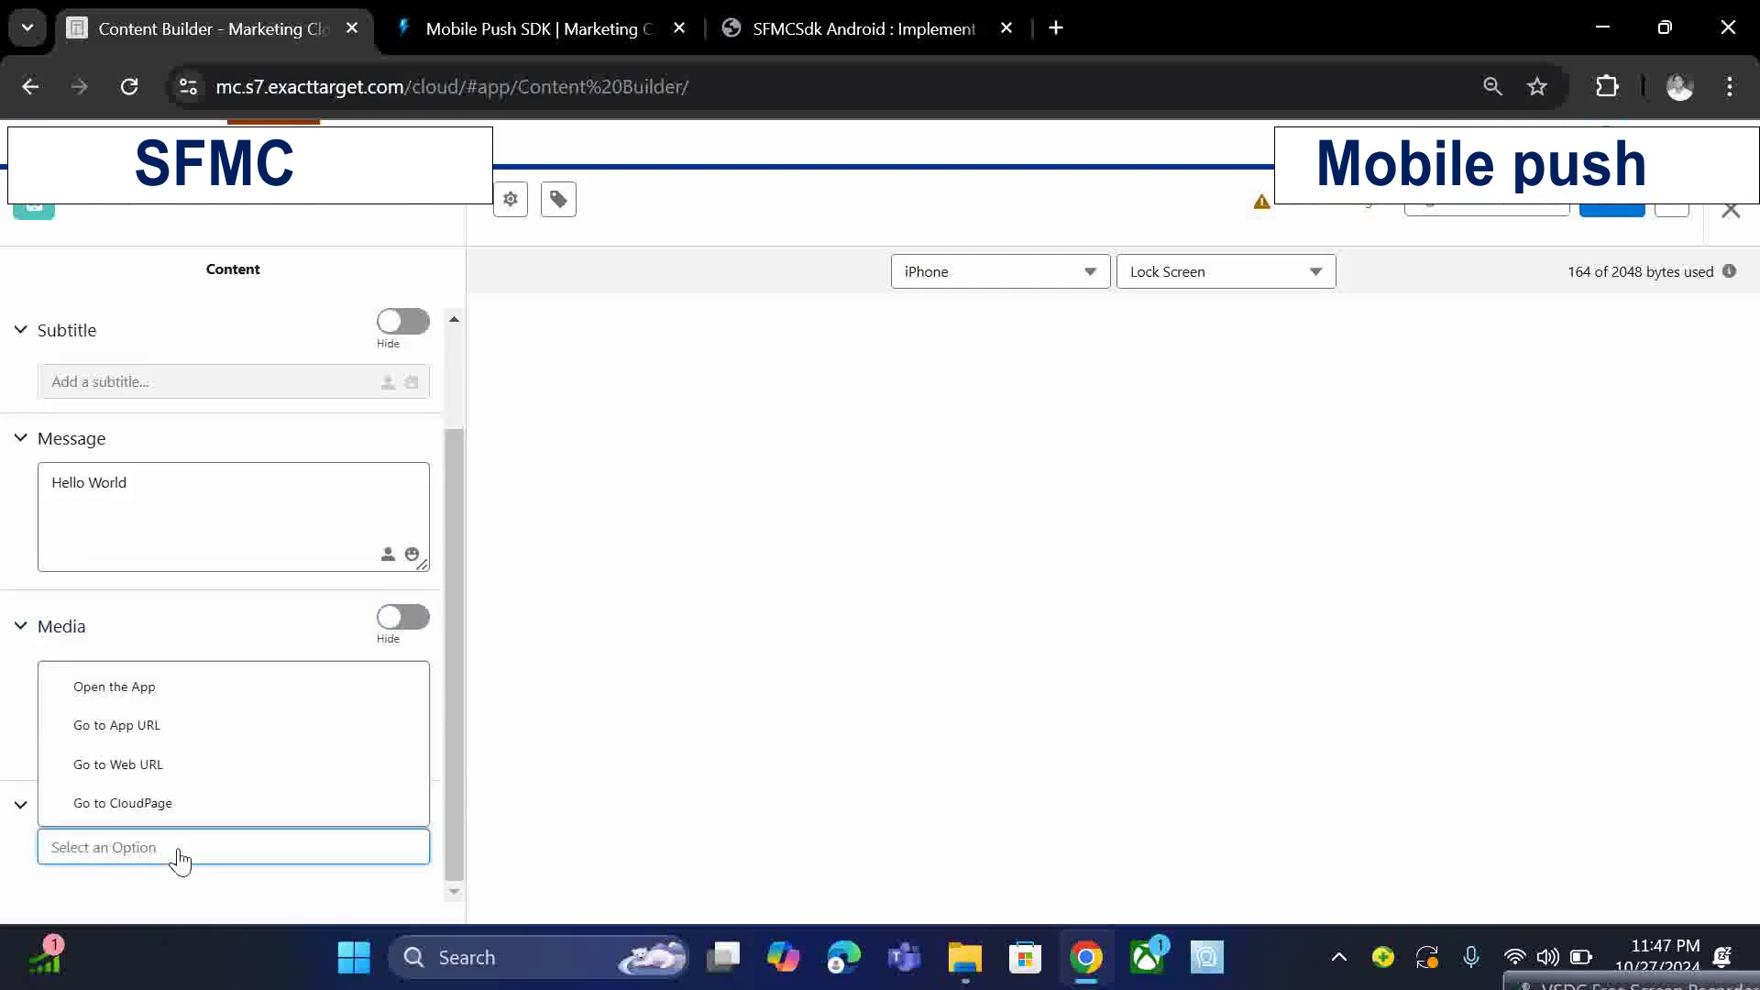
click(181, 764)
scroll(275, 809, down, 1)
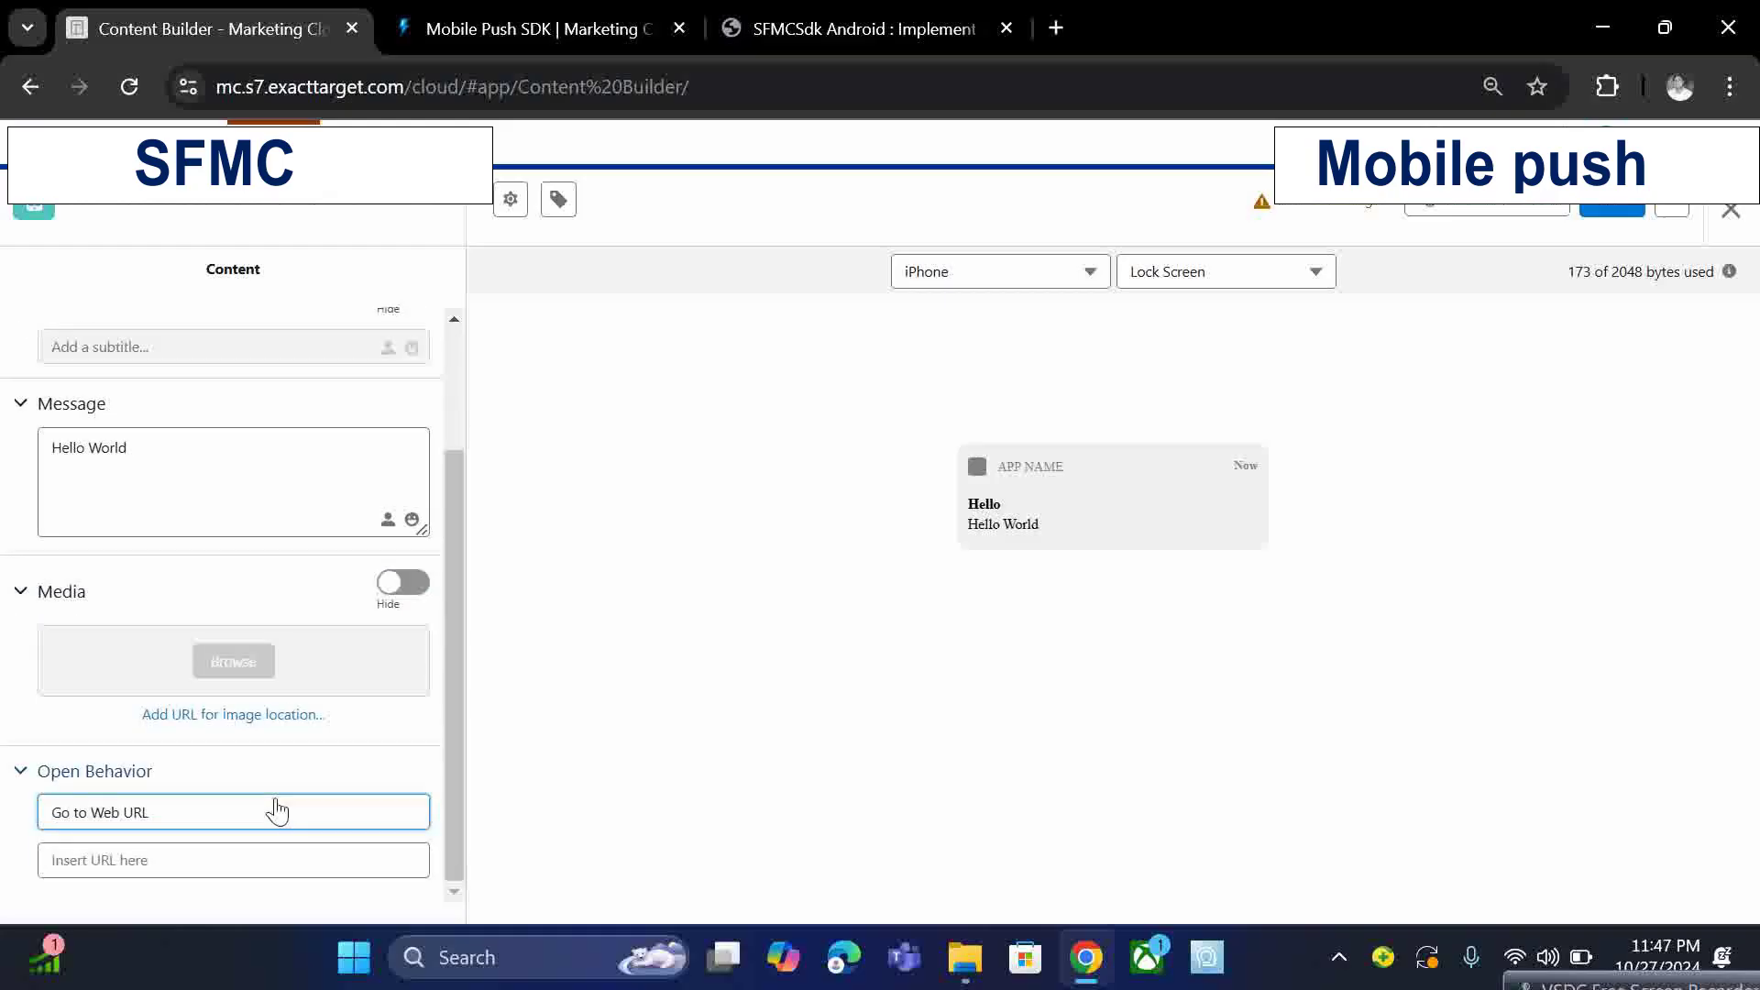
click(201, 857)
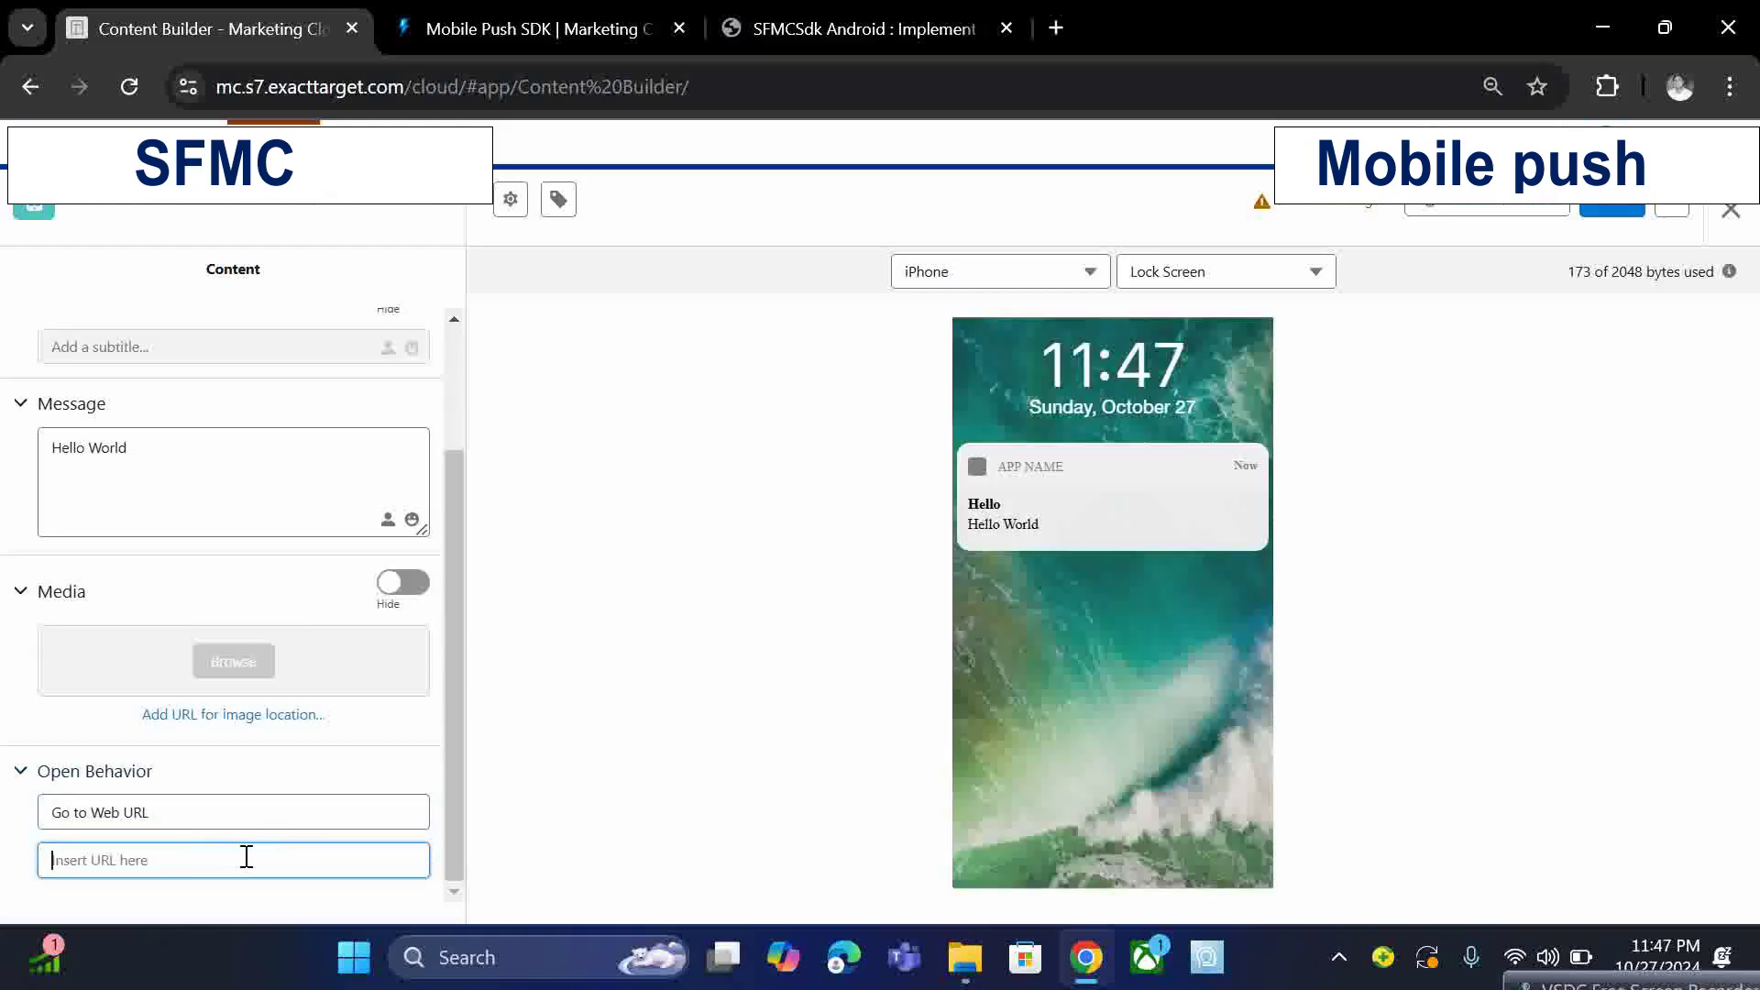
text(www.google.com)
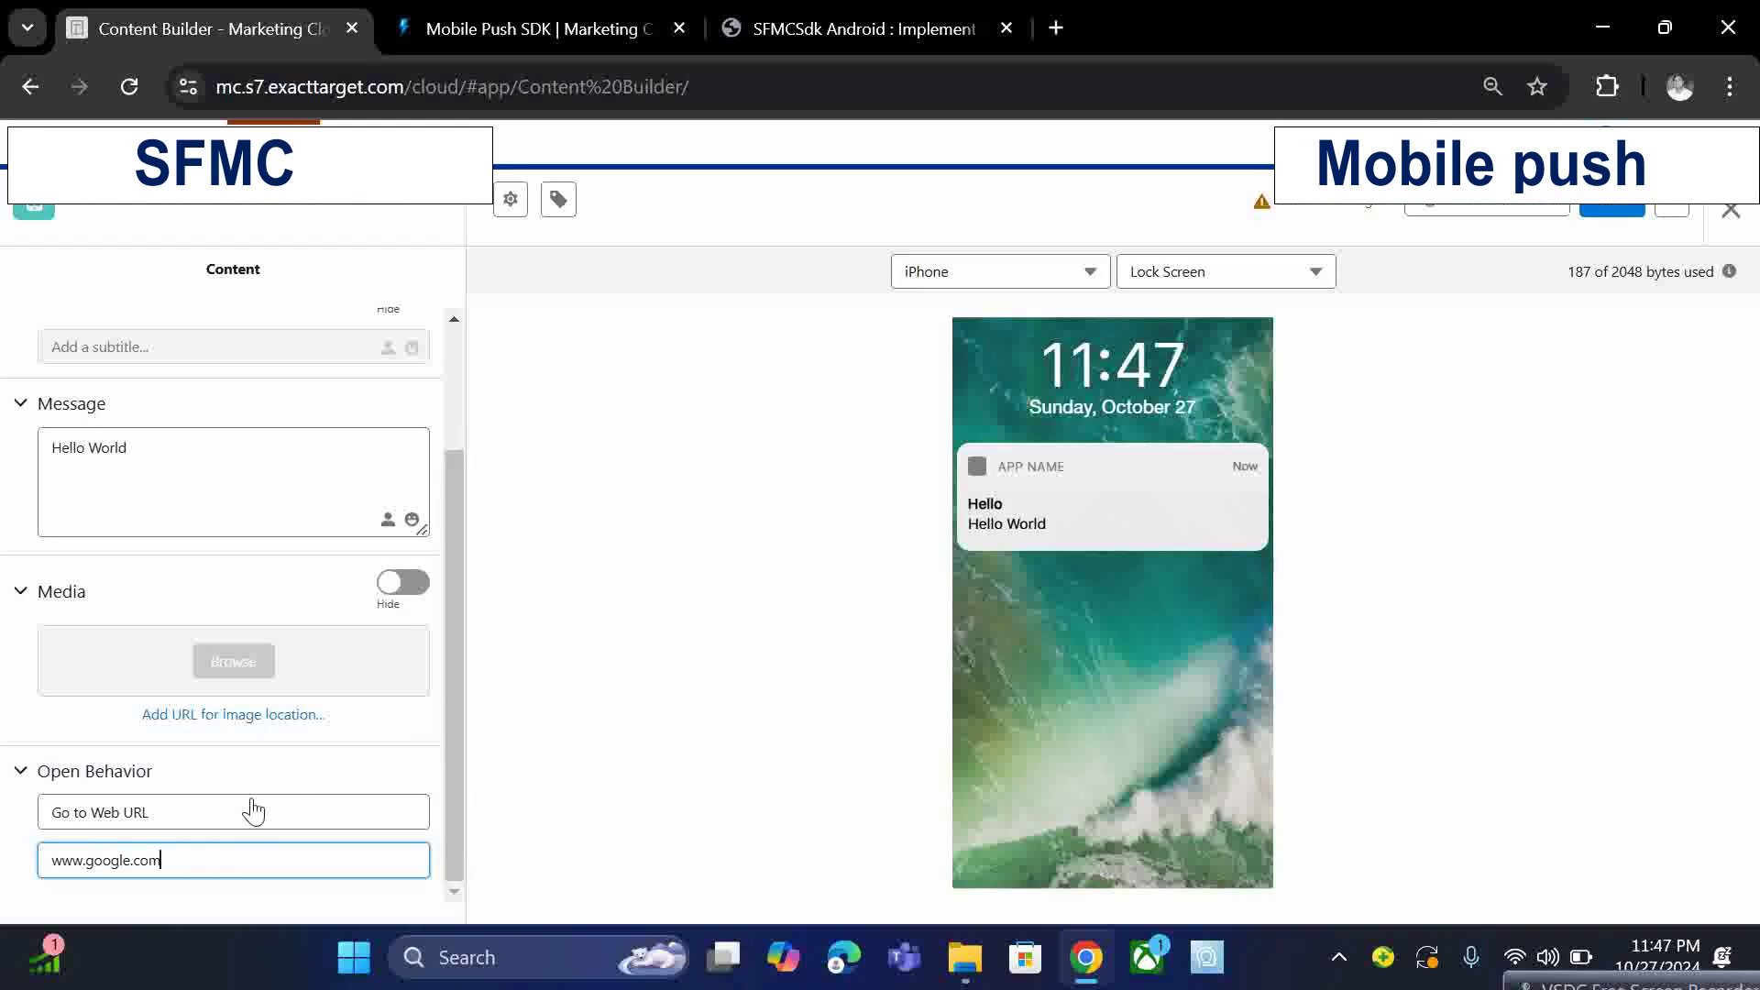
Step: Change the open behavior to Go to App URL and replace the address with //HomePage
click(198, 823)
click(177, 690)
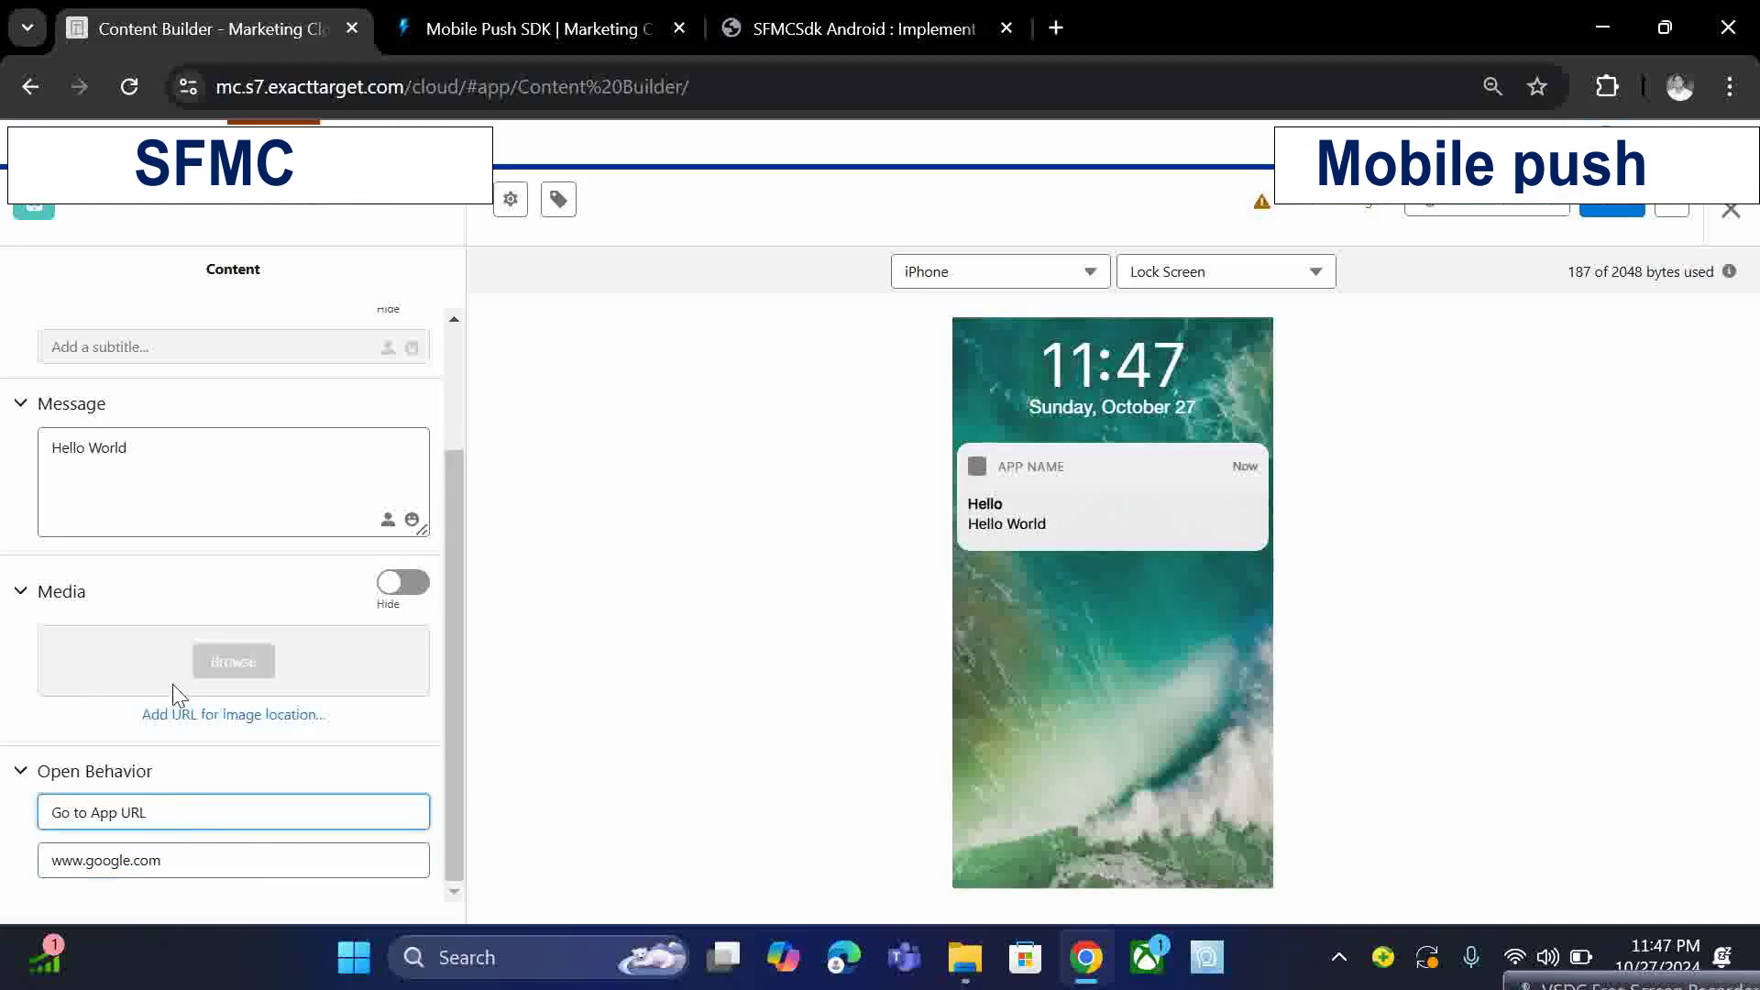
triple_click(193, 856)
key(BackSpace)
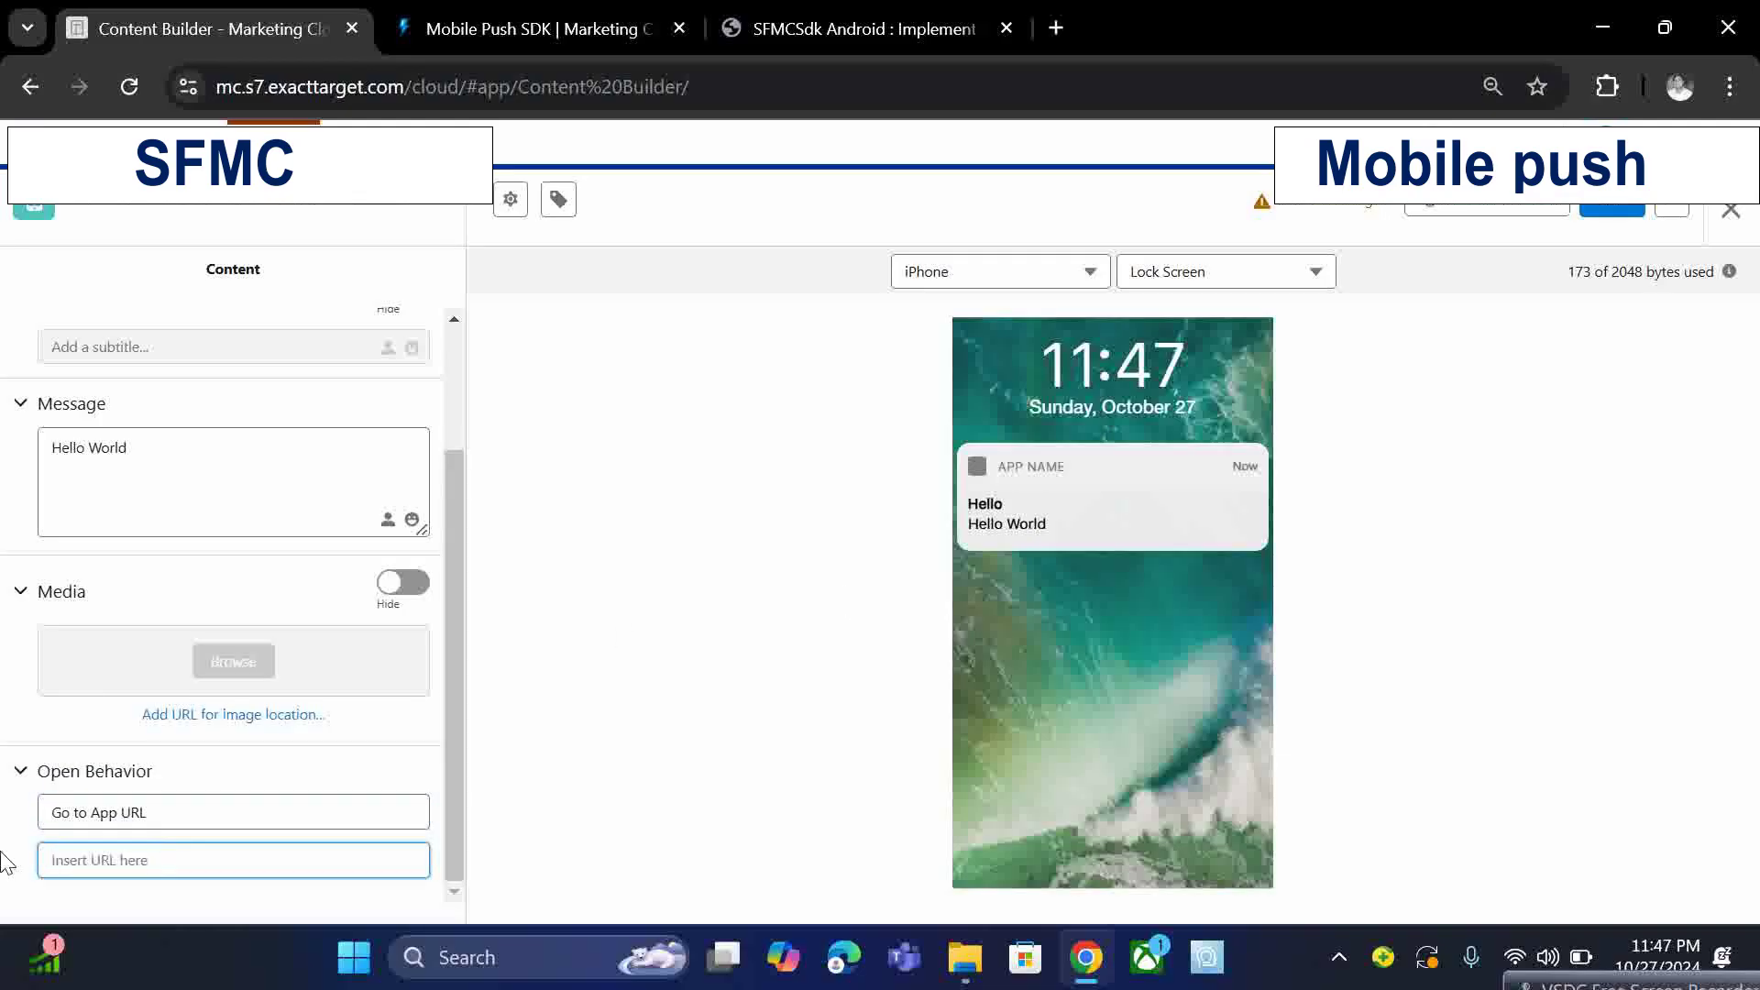
text(//)
drag(166, 856, 4, 873)
click(134, 872)
key(BackSpace)
key(BackSpace)
key(BackSpace)
double_click(107, 866)
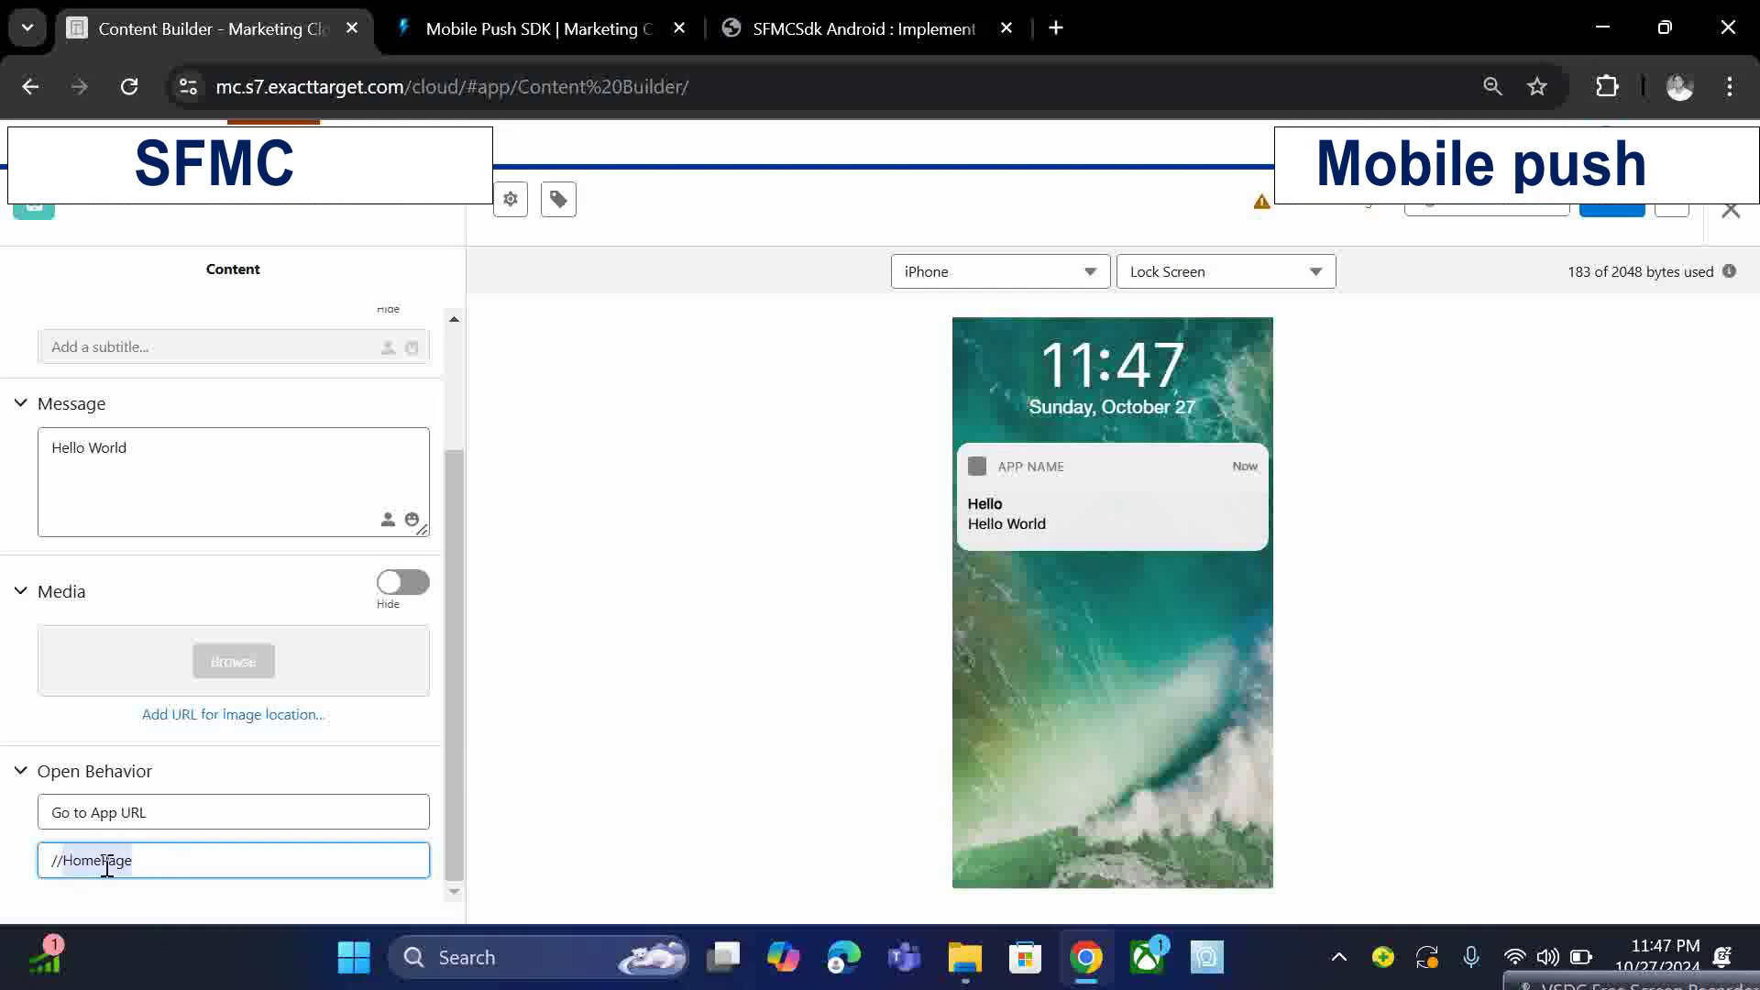
click(184, 819)
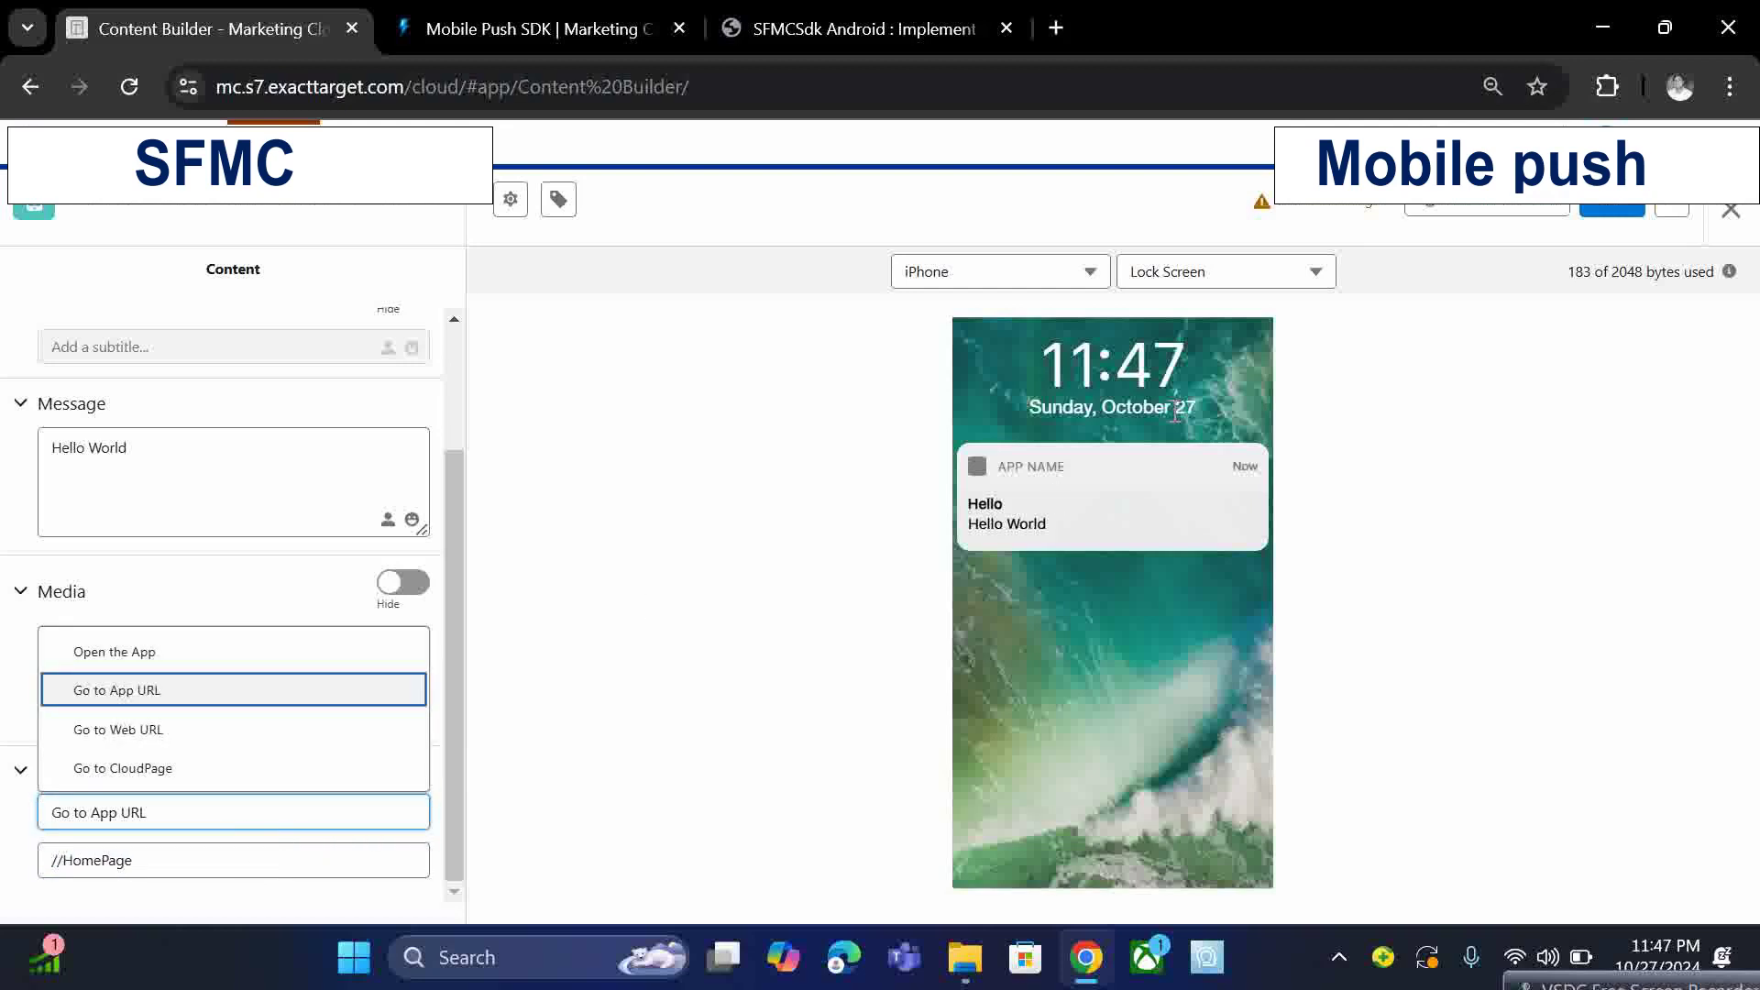
click(540, 849)
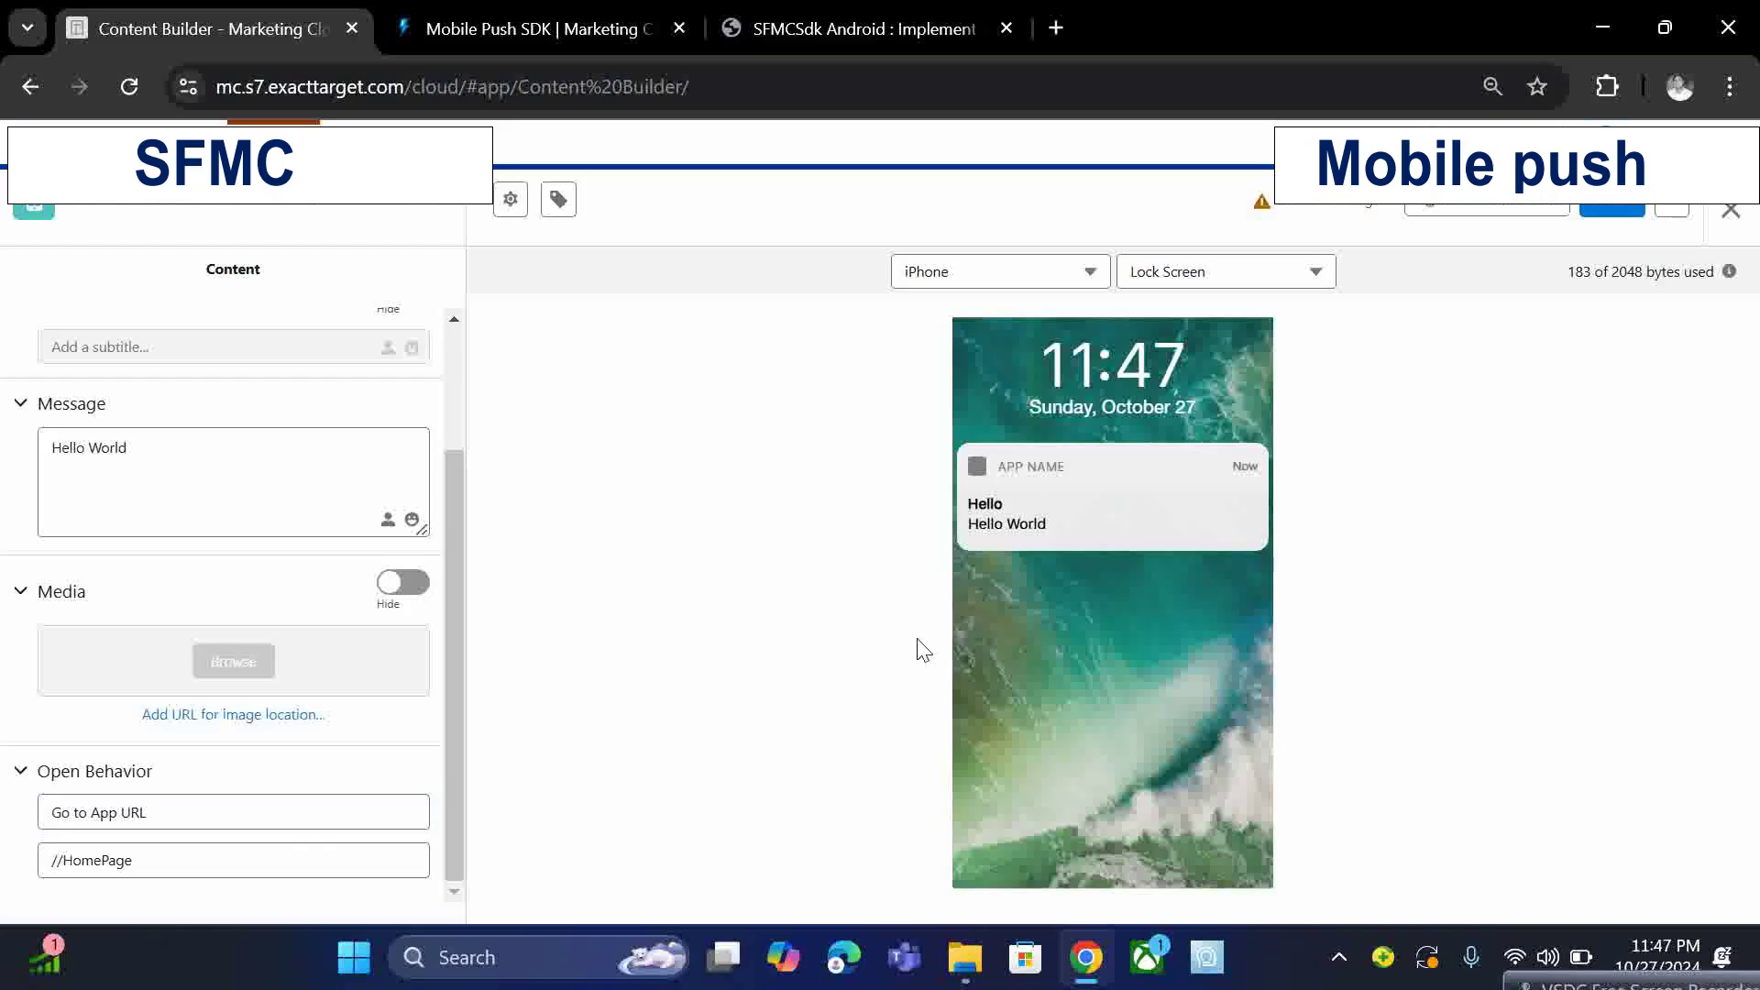
Step: Exit the push notification editor without saving the changes
scroll(279, 476, up, 2)
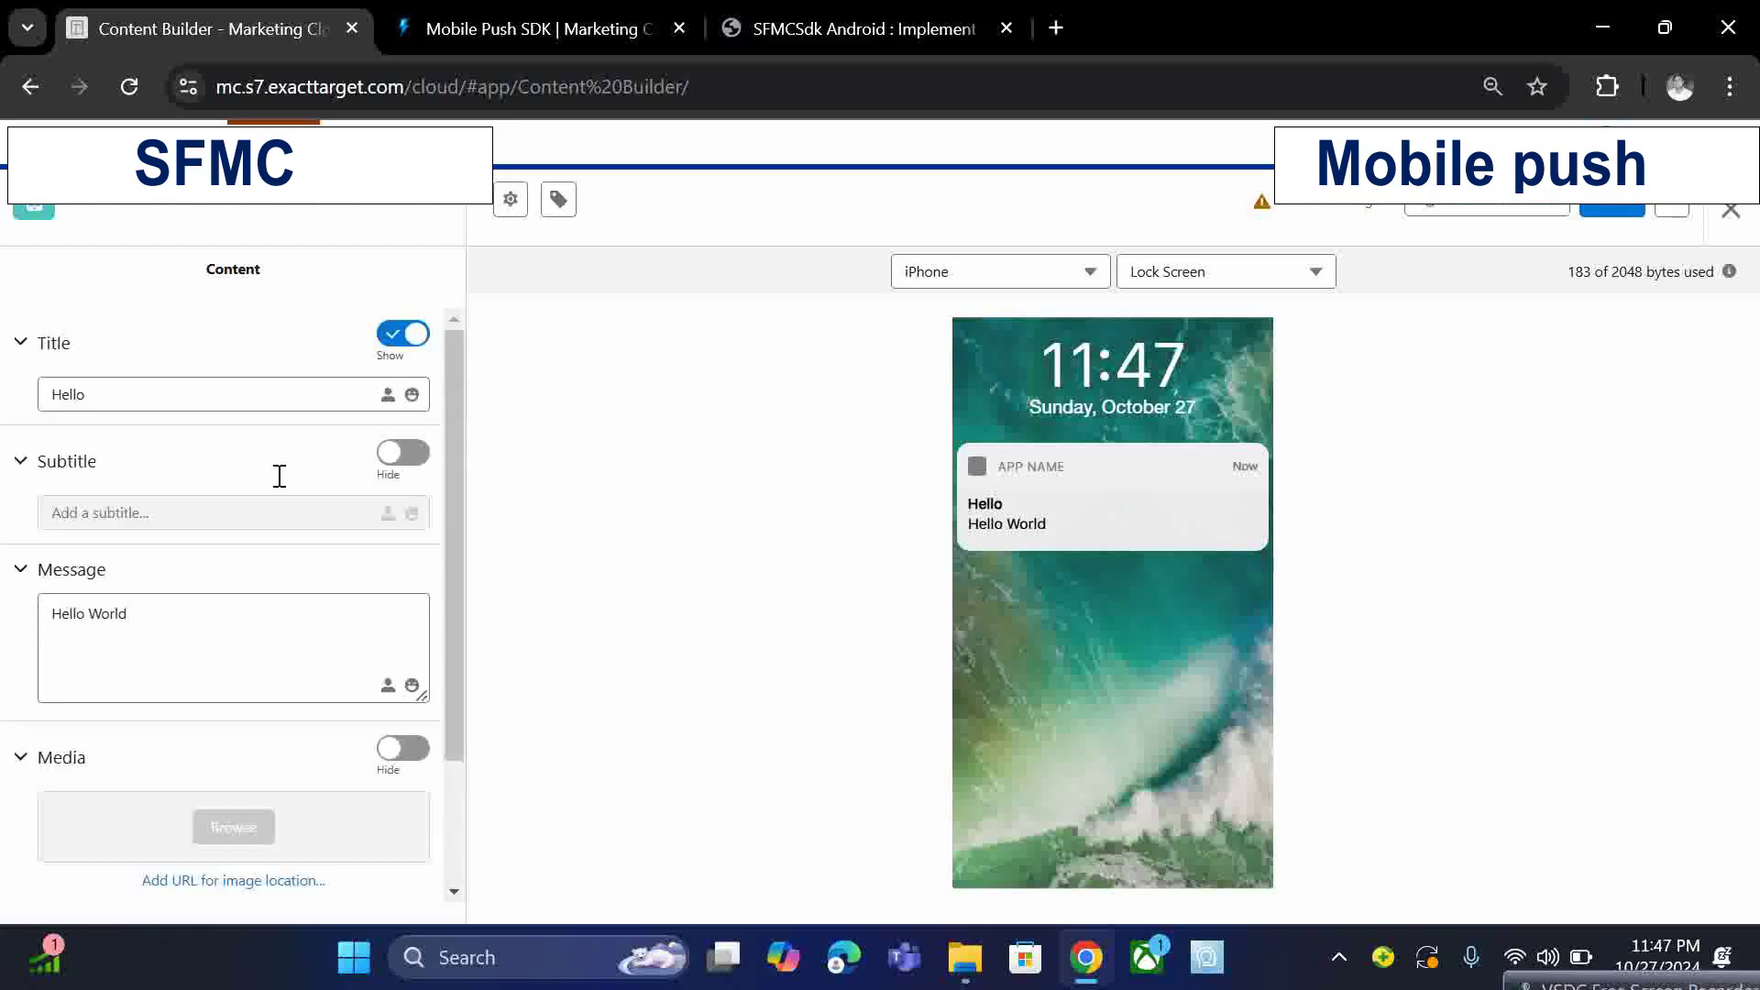
click(1679, 209)
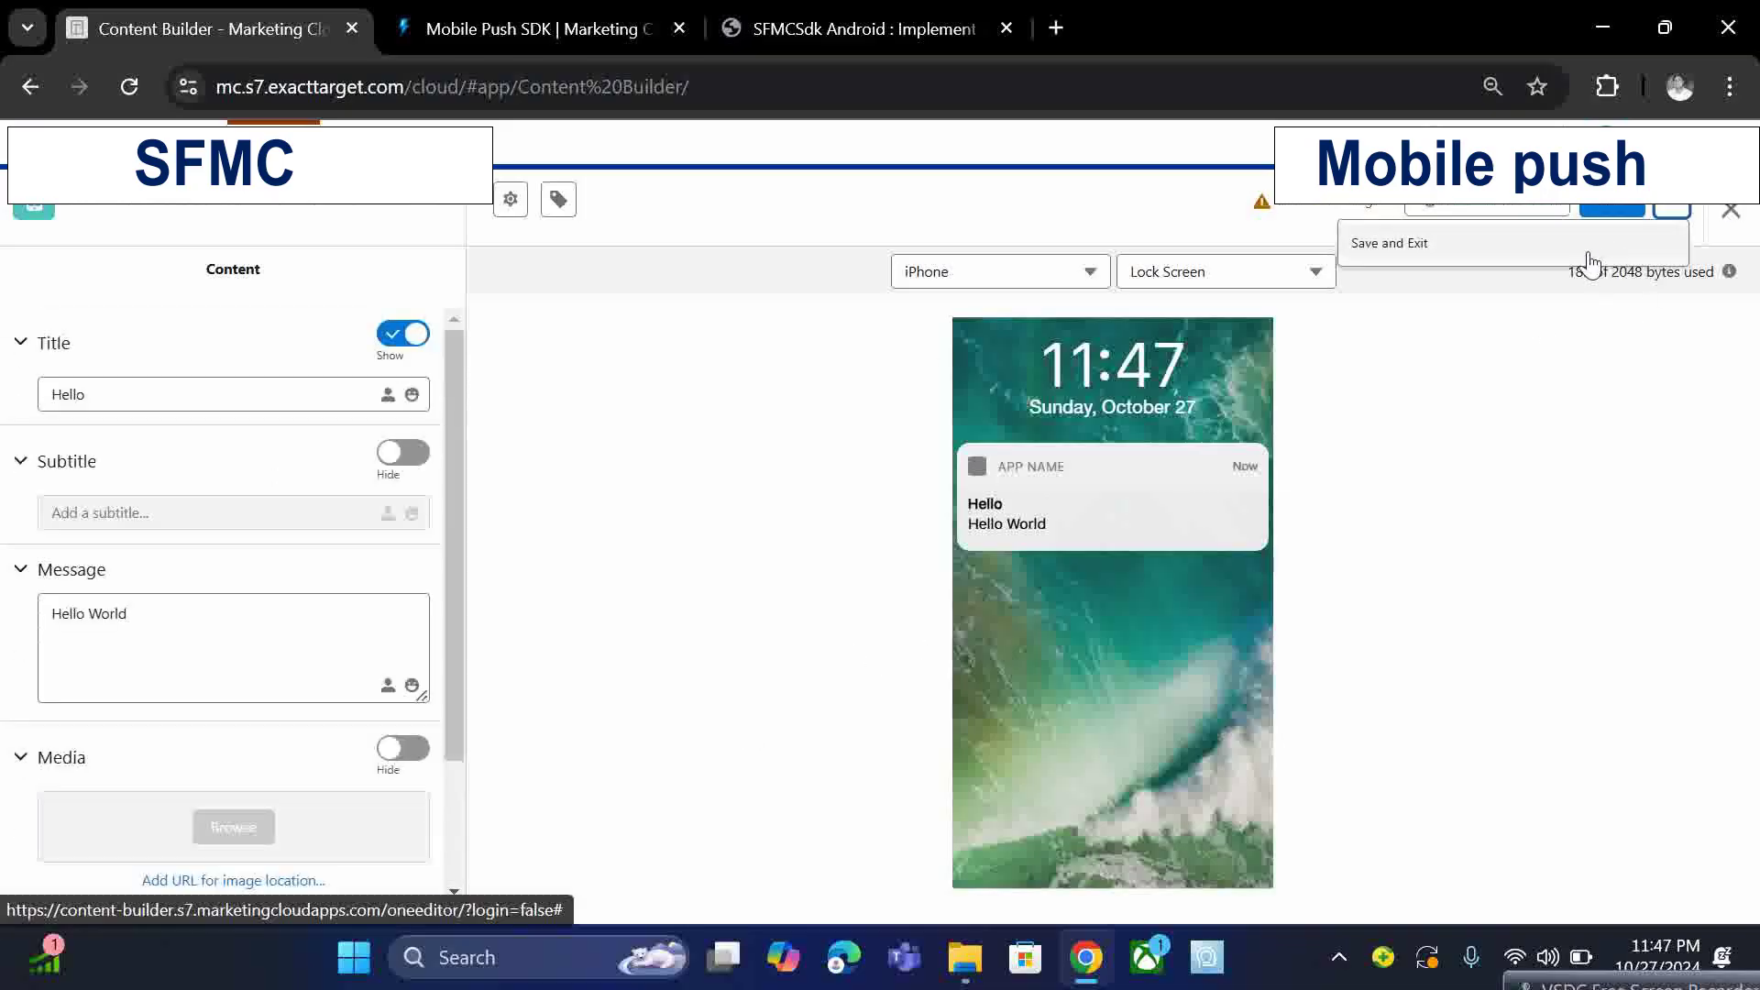
click(1742, 222)
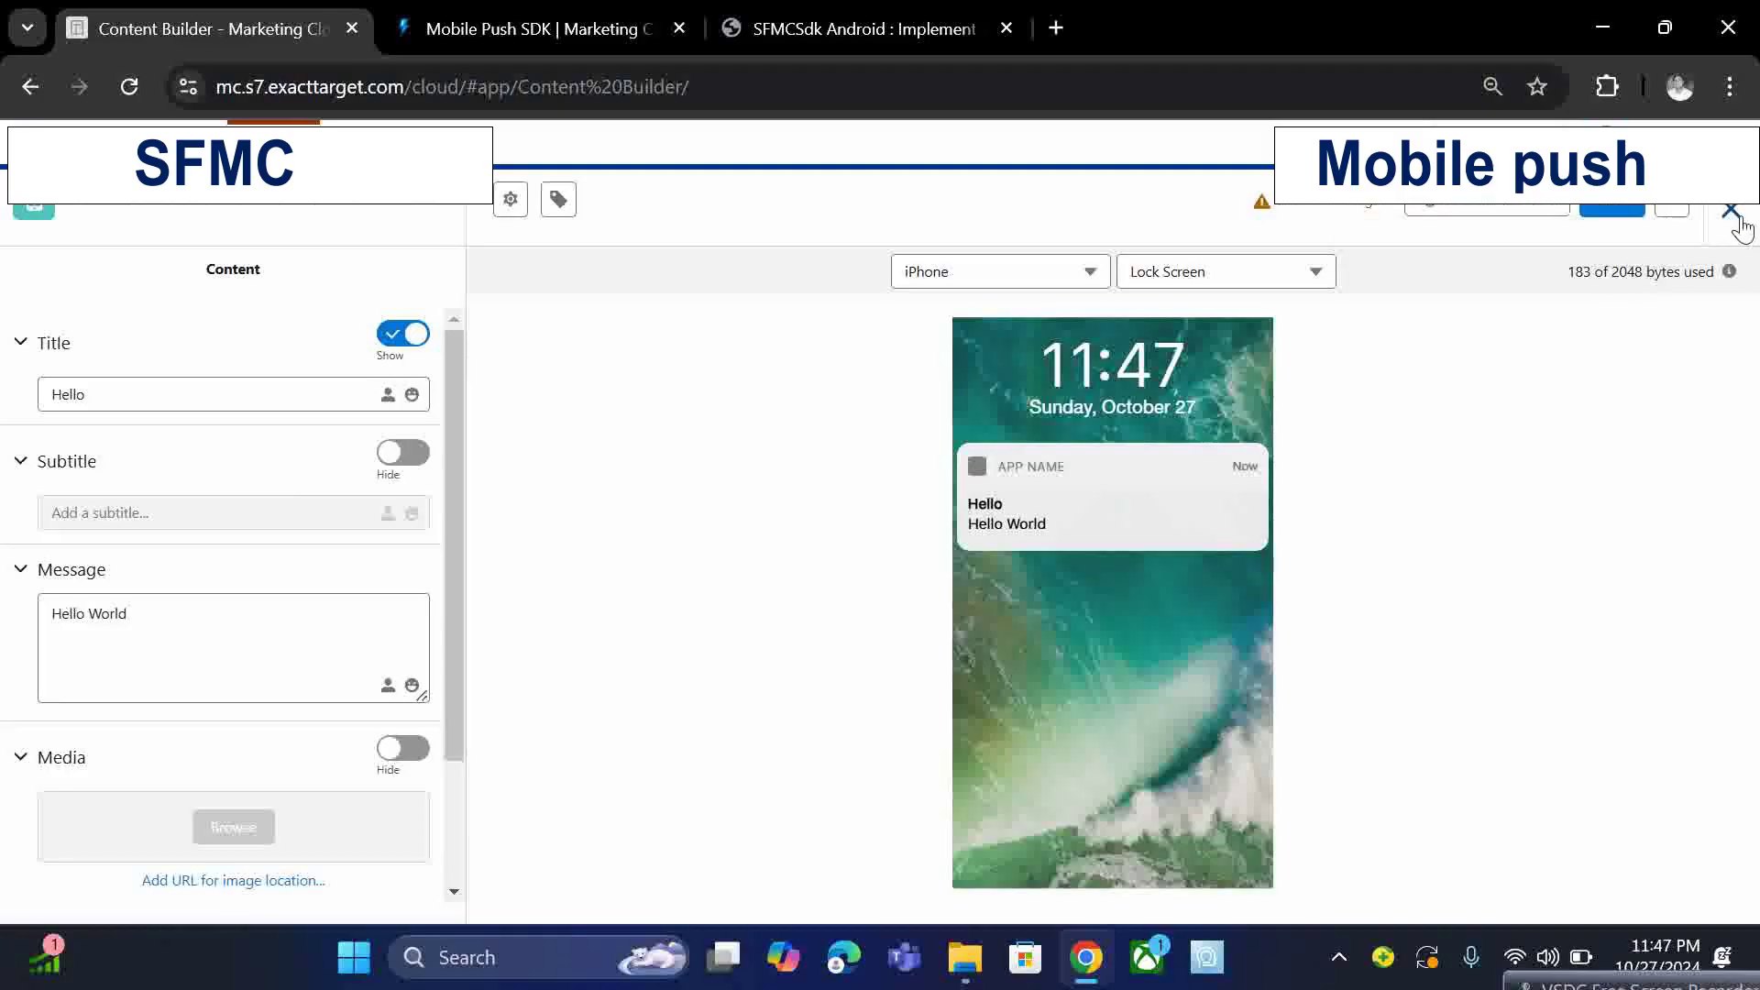
click(1745, 213)
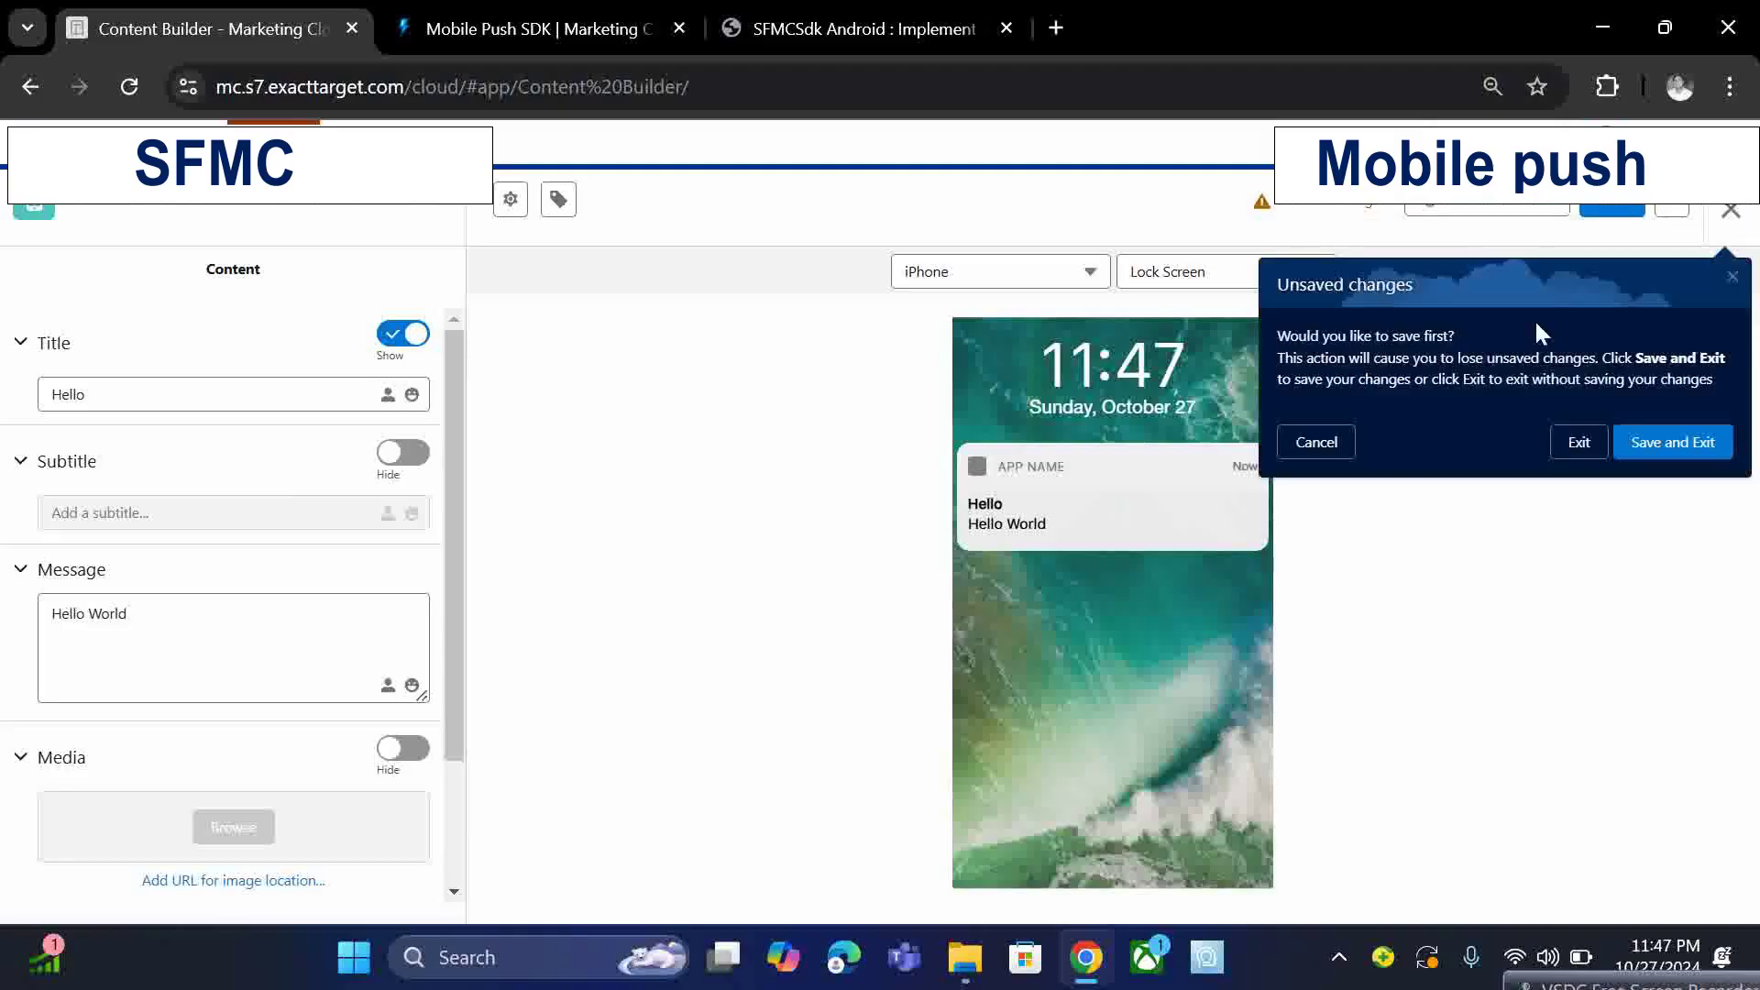
click(1576, 443)
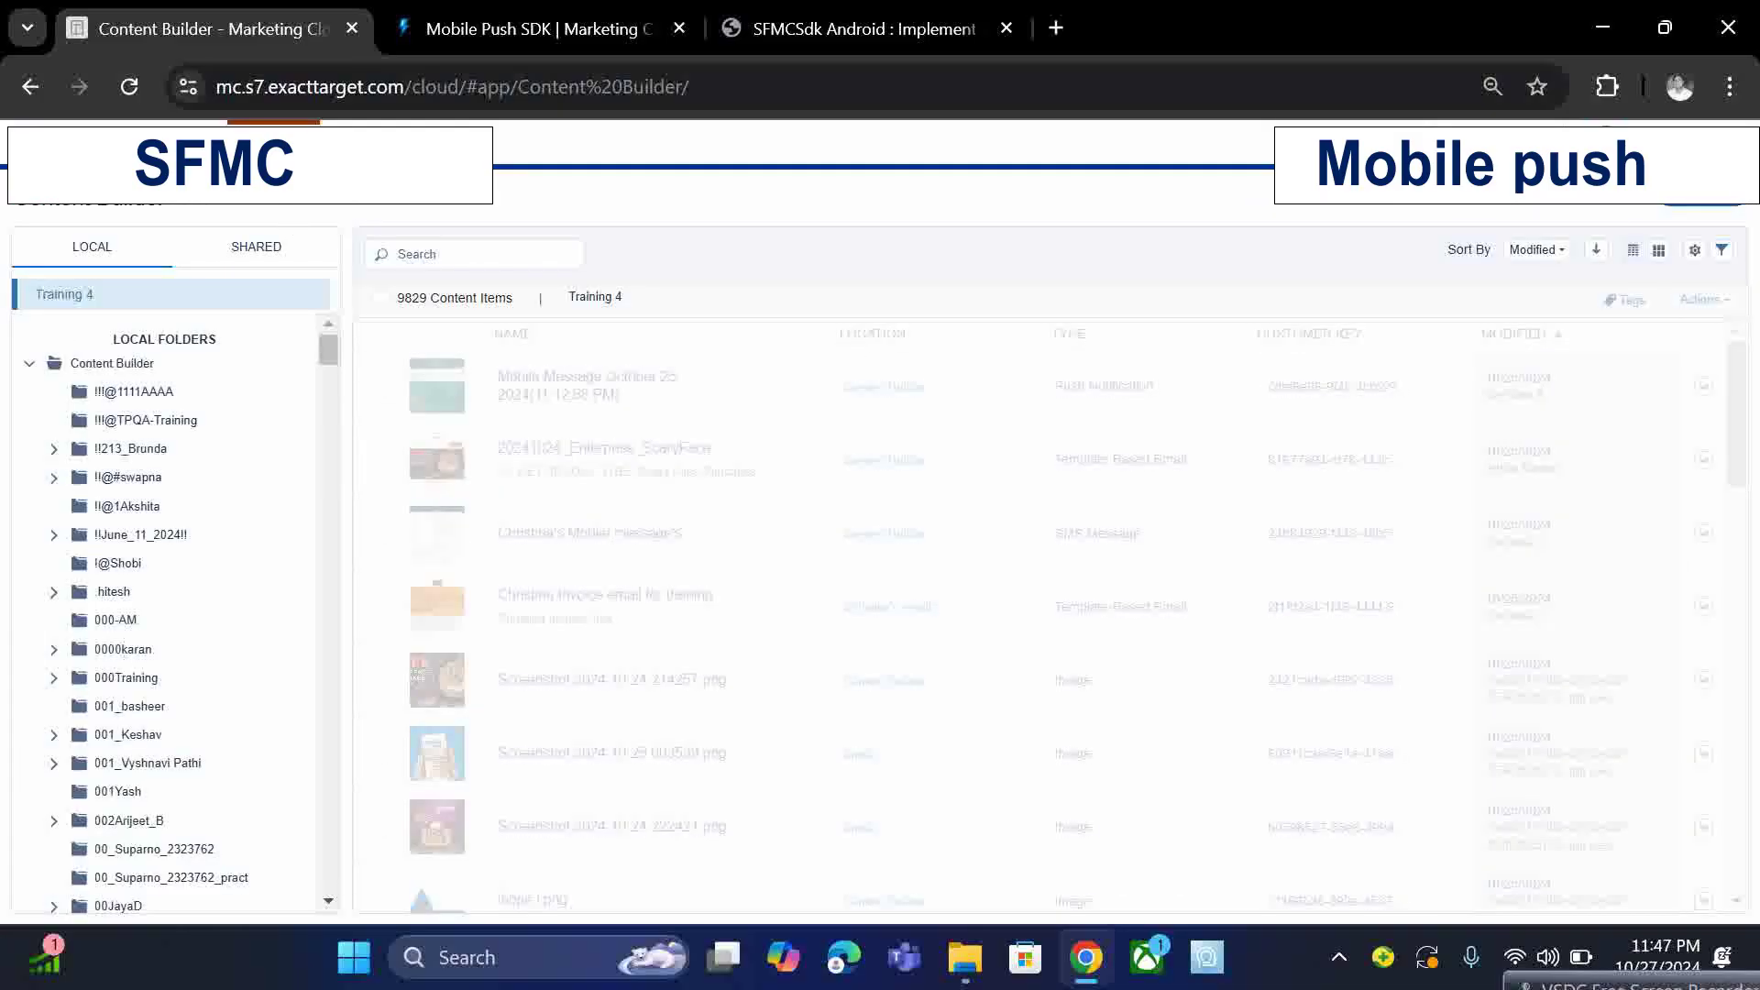
Step: Switch to Journey Builder, create a new Multi-Step Journey and dismiss the custom activity error banner
mouse_move(740, 295)
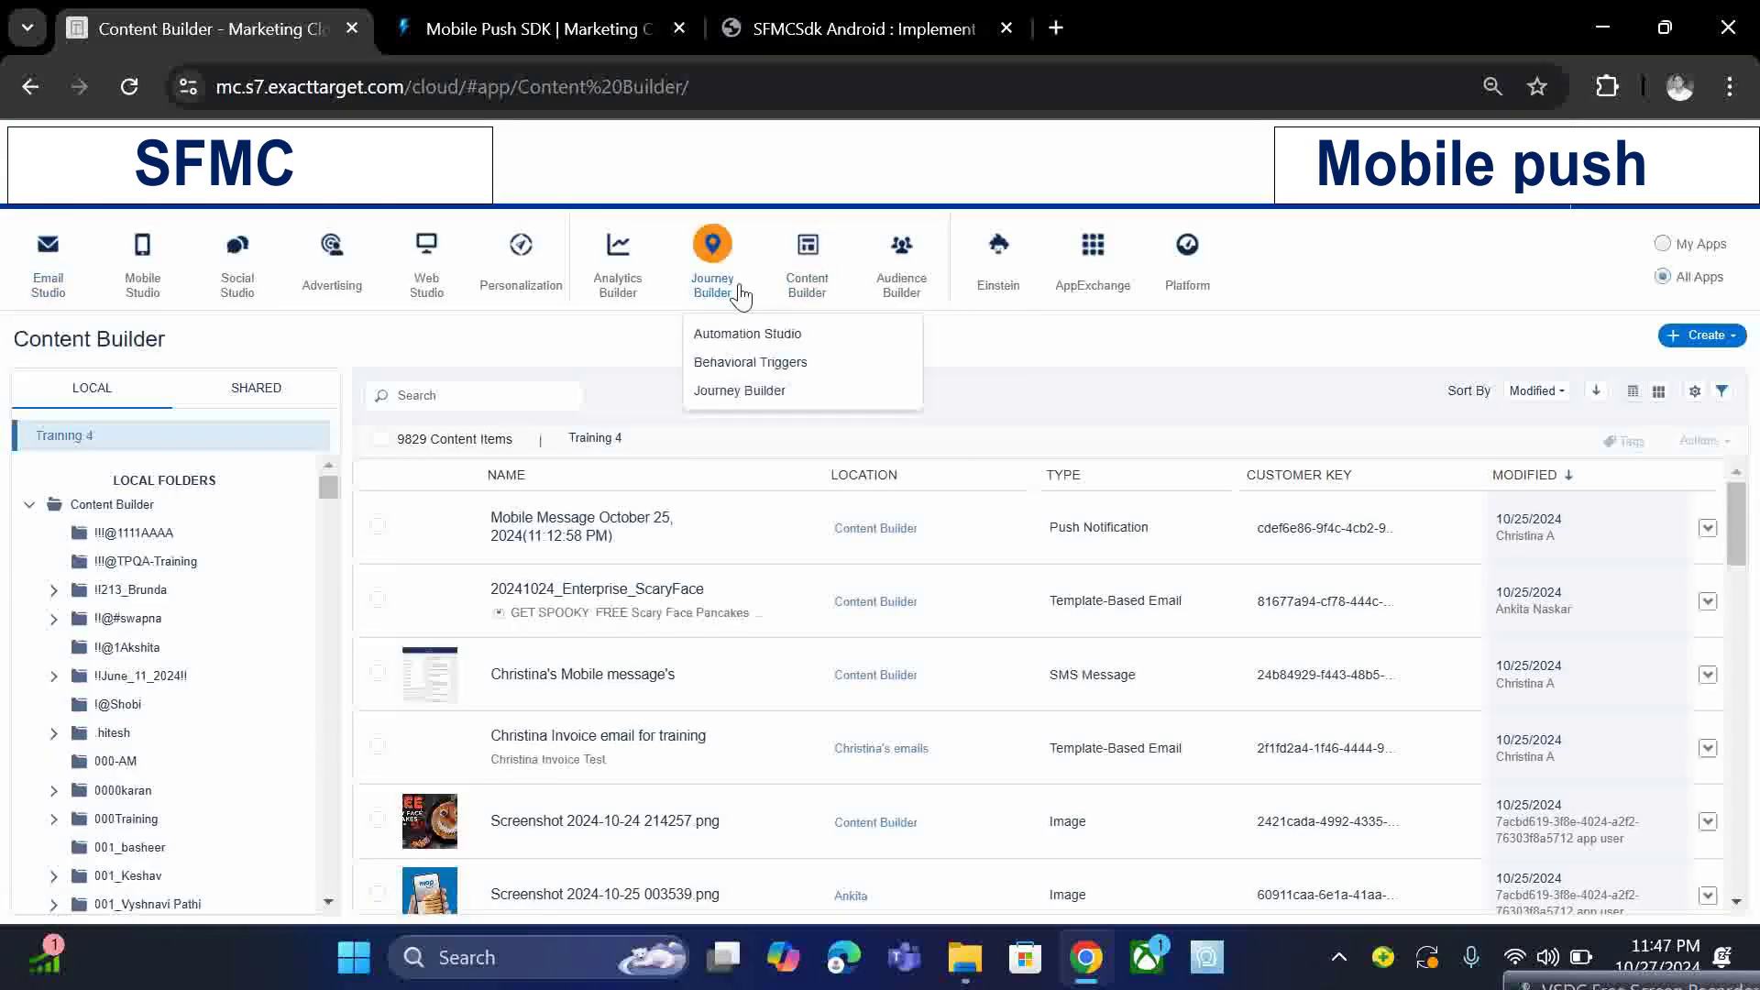
click(764, 391)
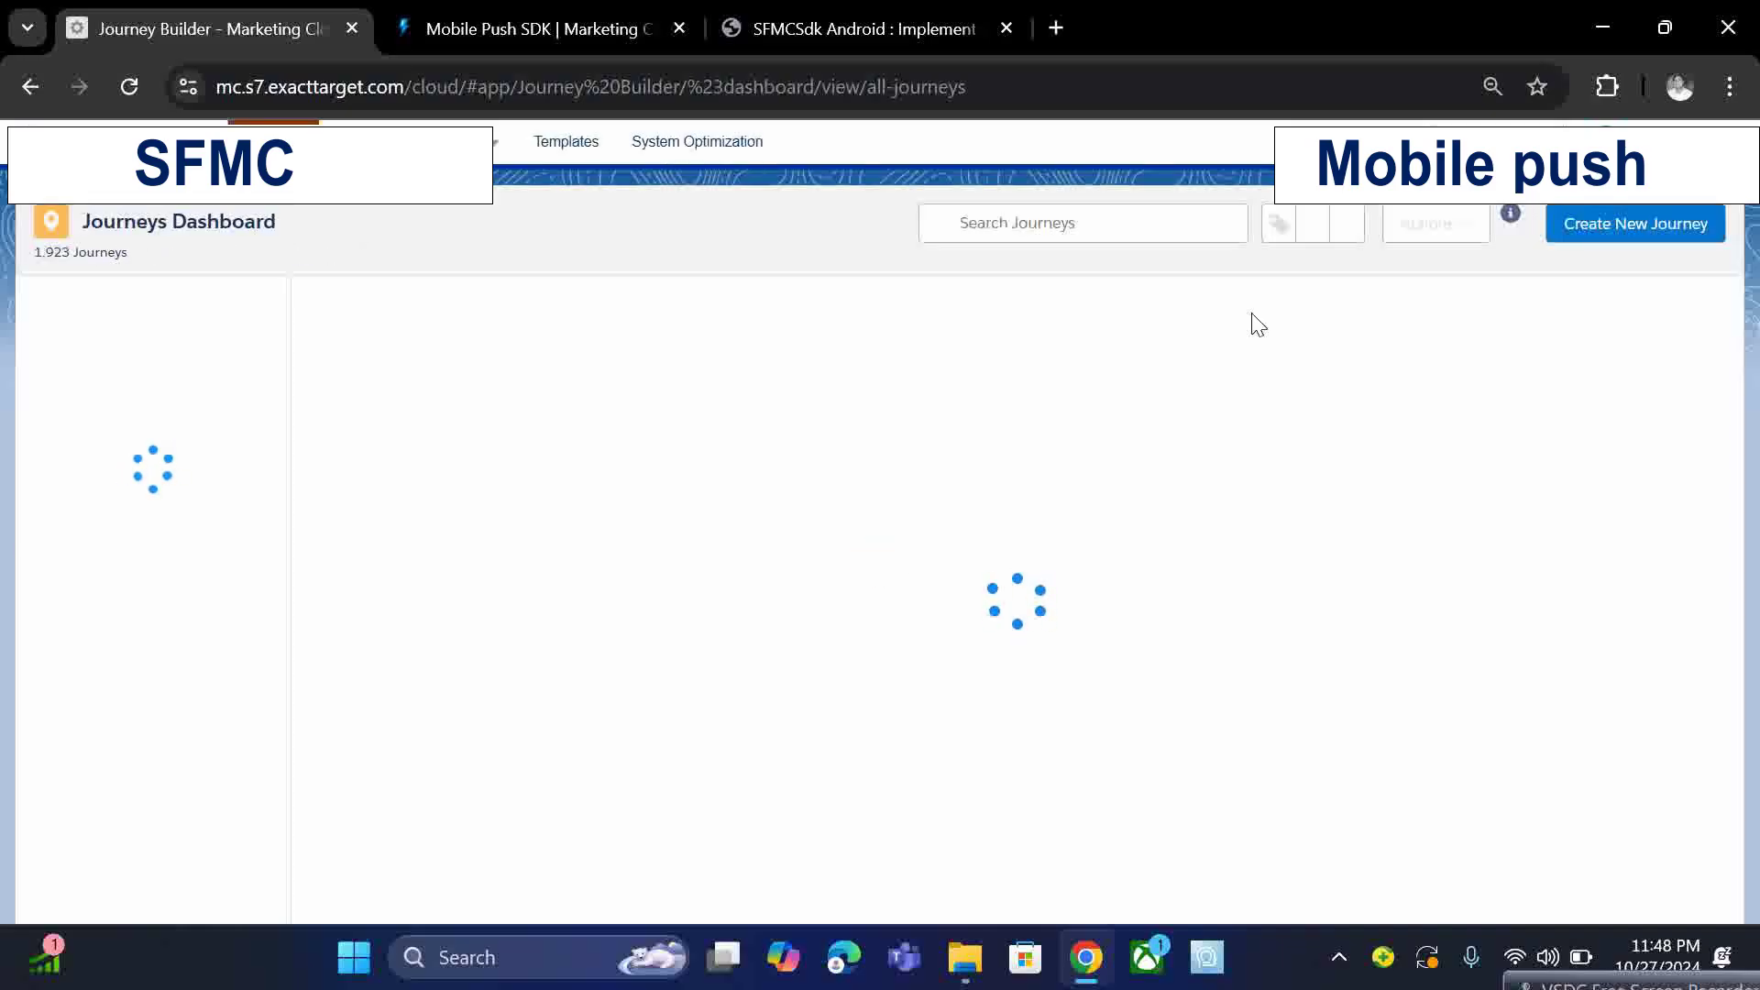
click(1610, 223)
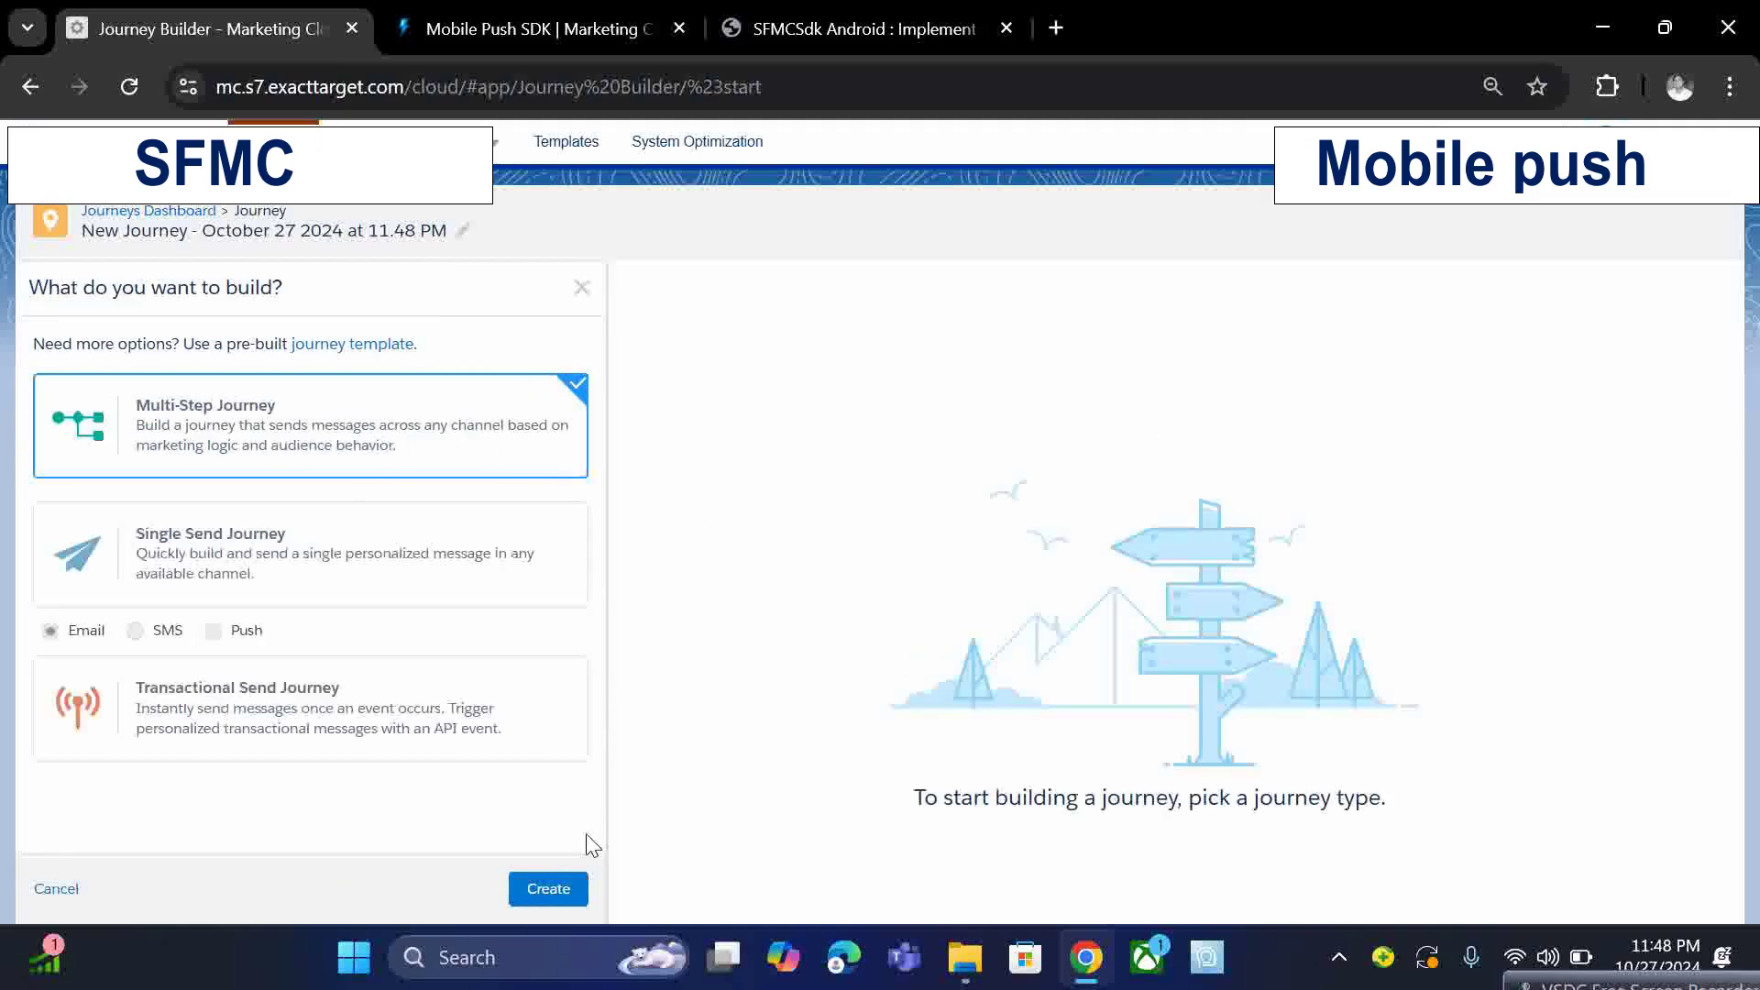
click(547, 887)
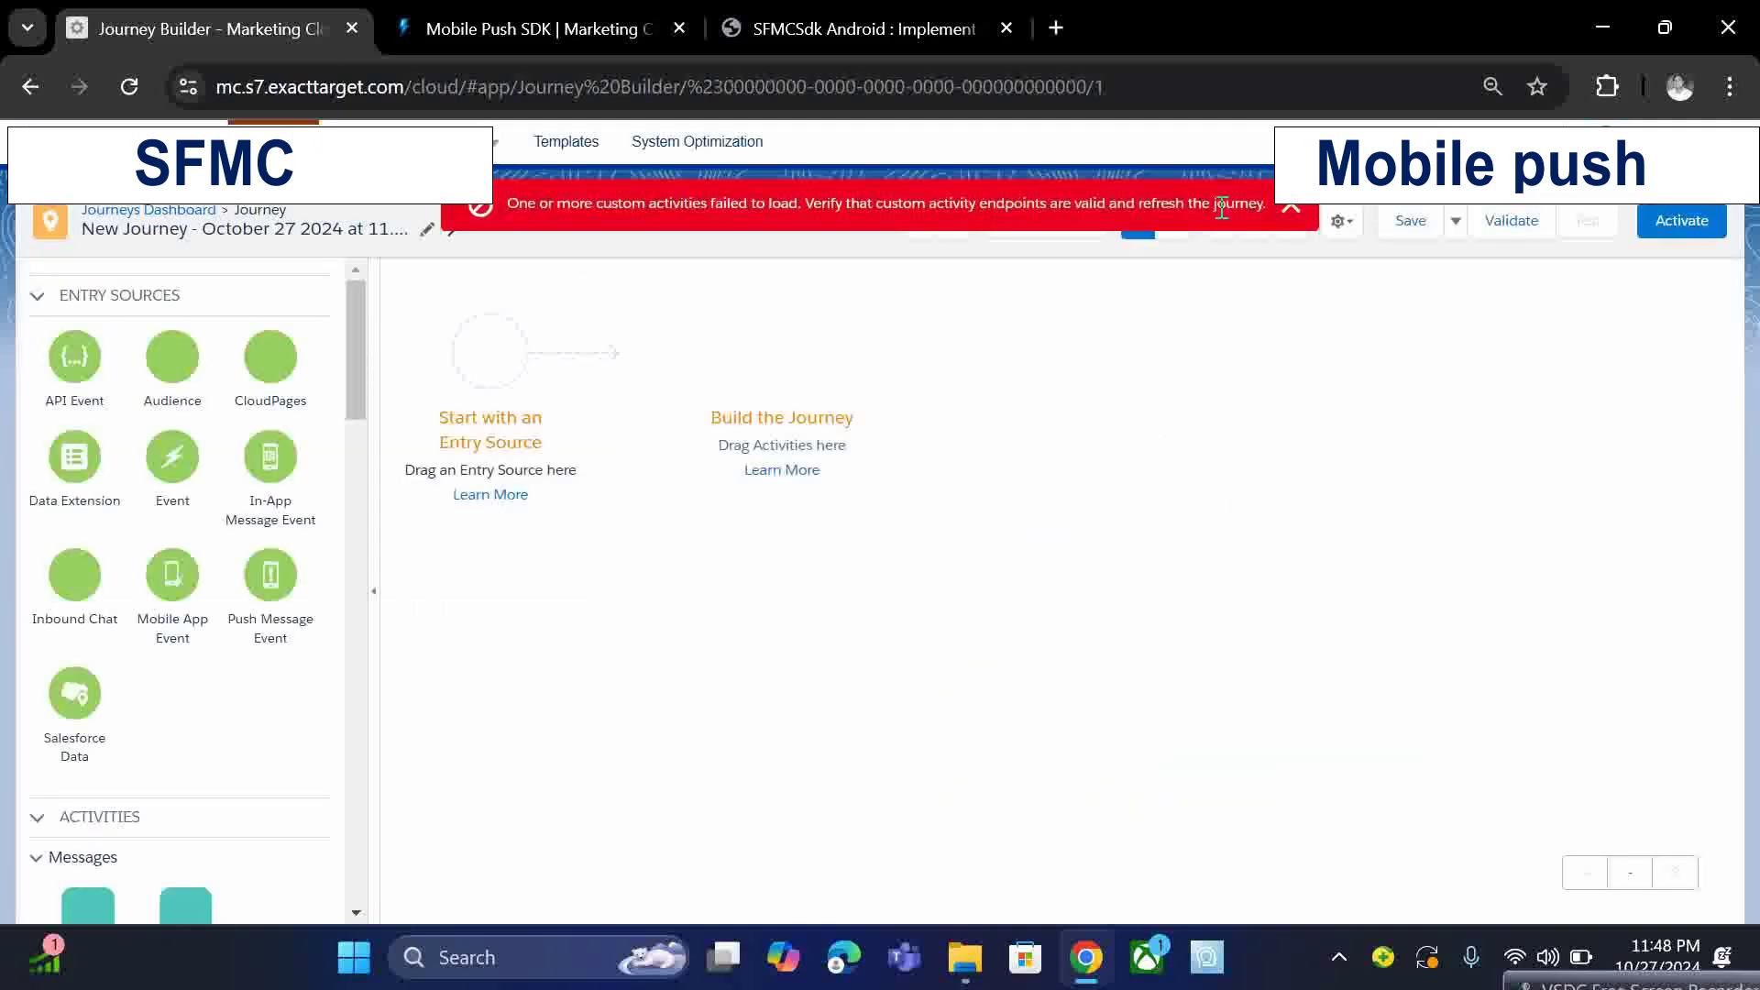
click(1290, 206)
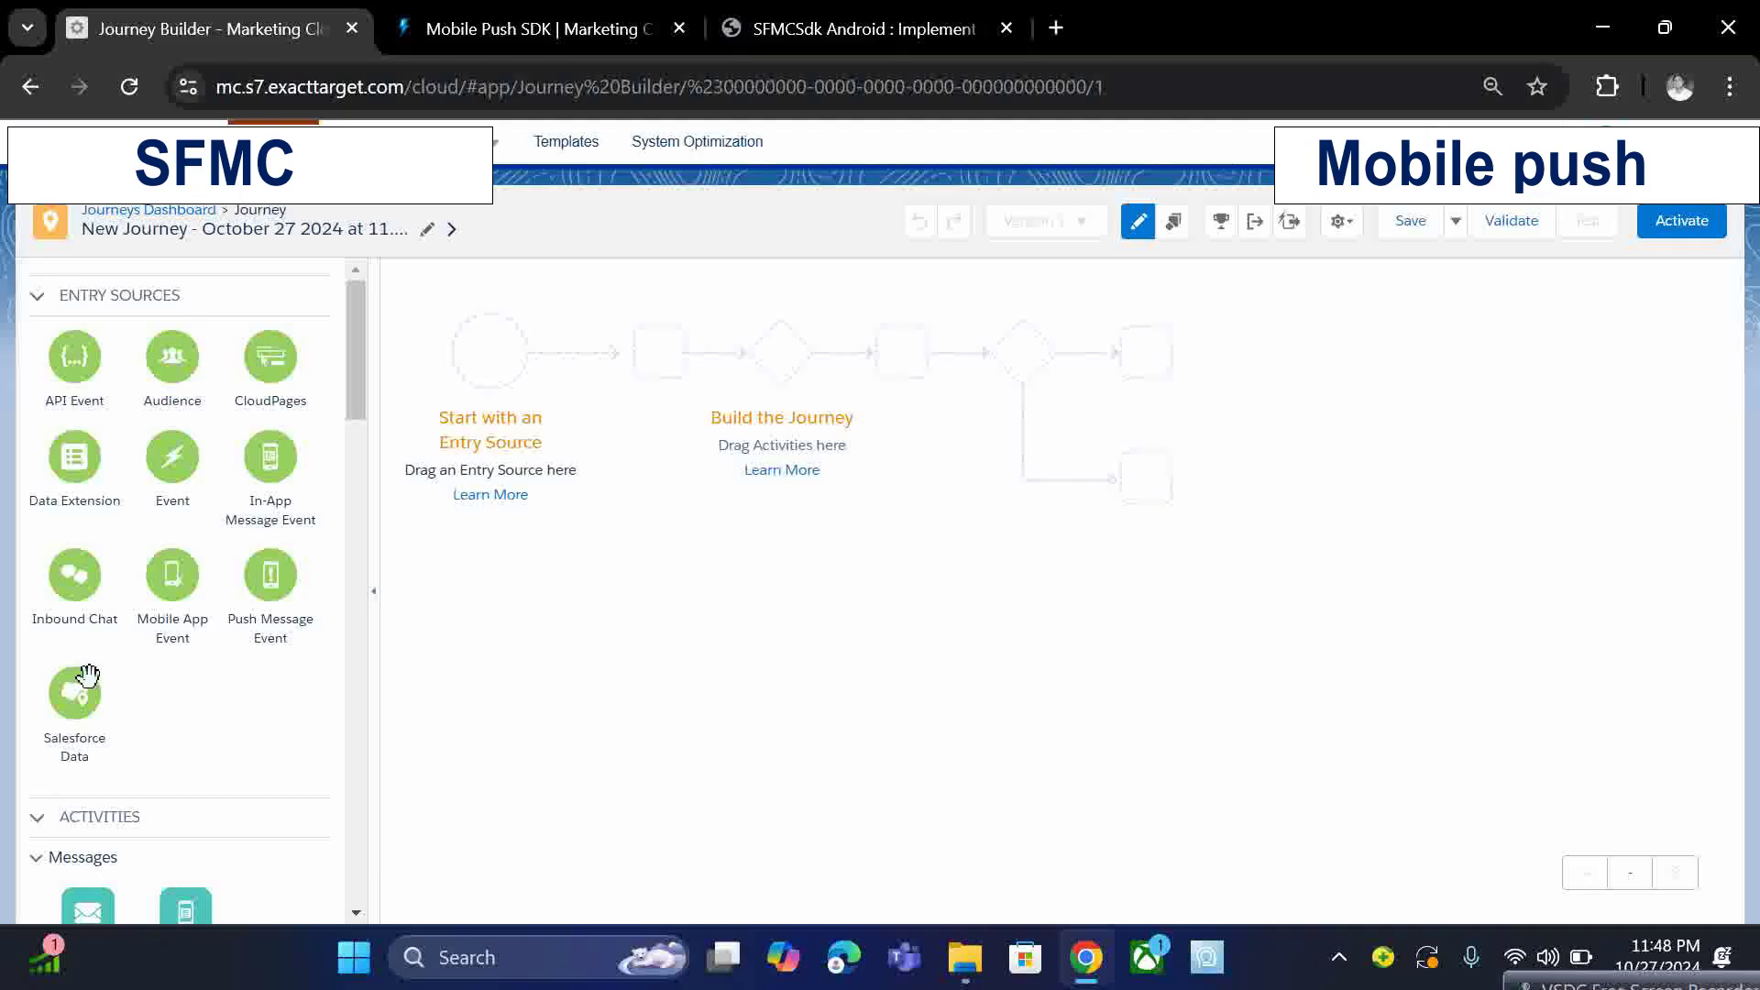
Step: Add a Data Extension entry source to the journey, followed by a Push Notification activity
drag(71, 469, 473, 371)
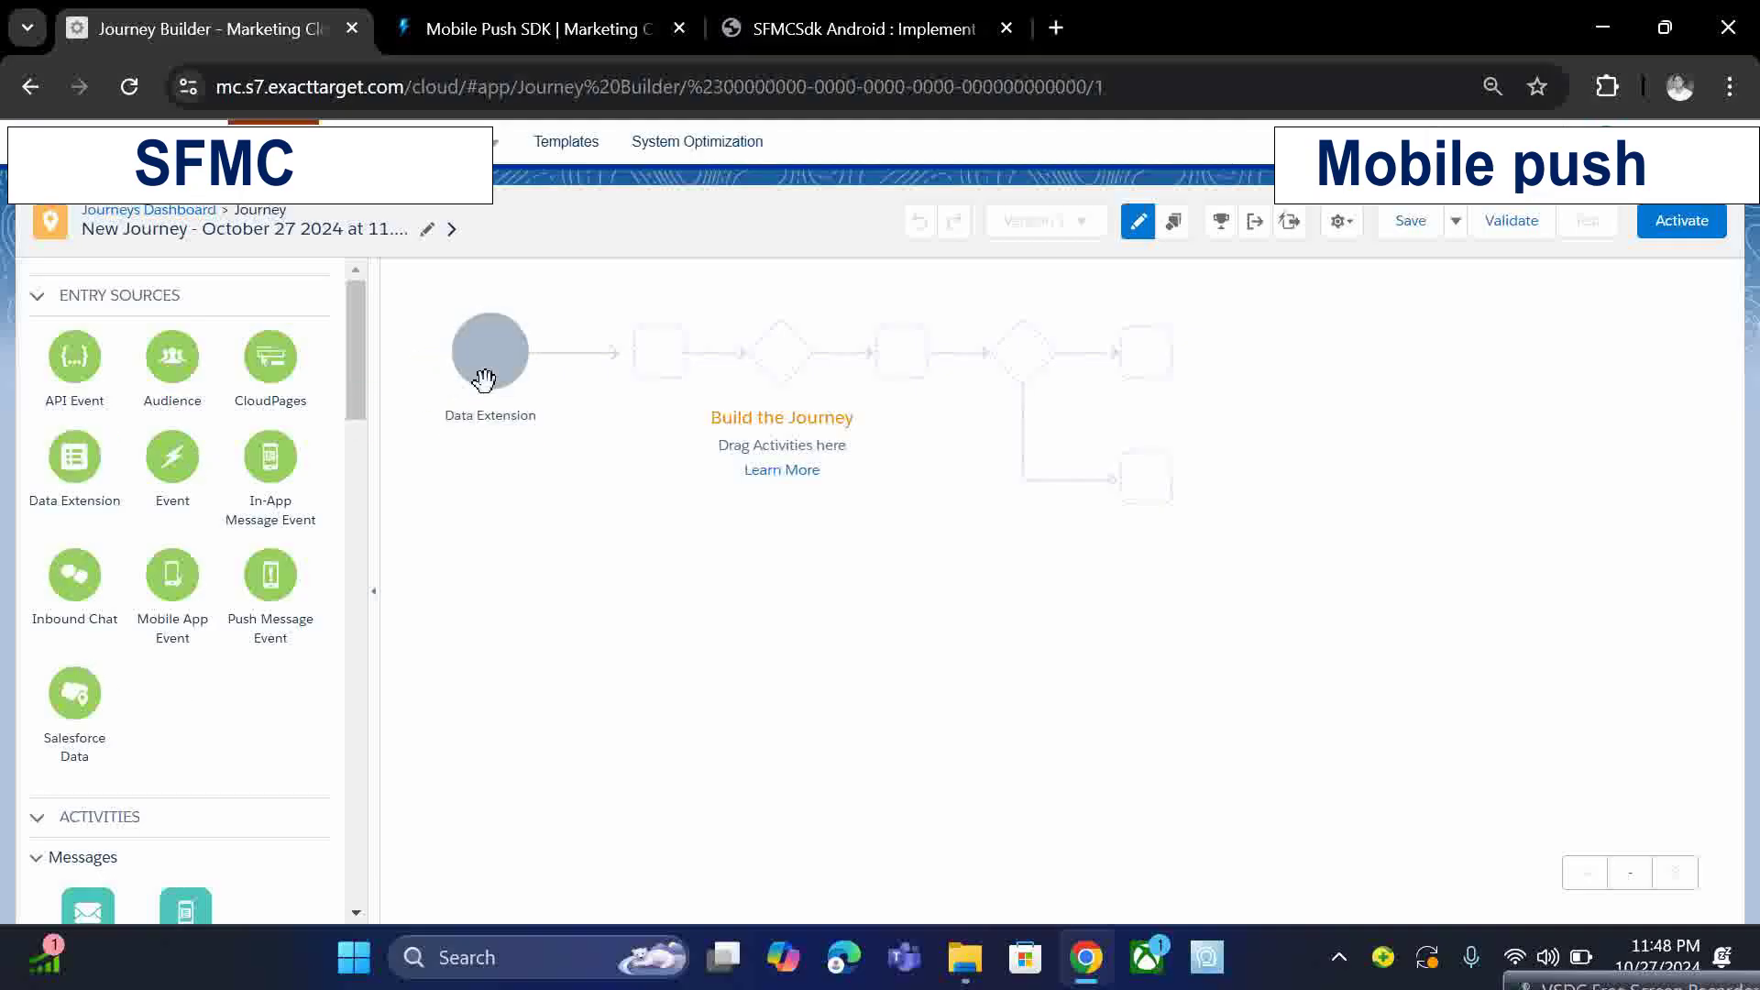
drag(350, 388, 359, 499)
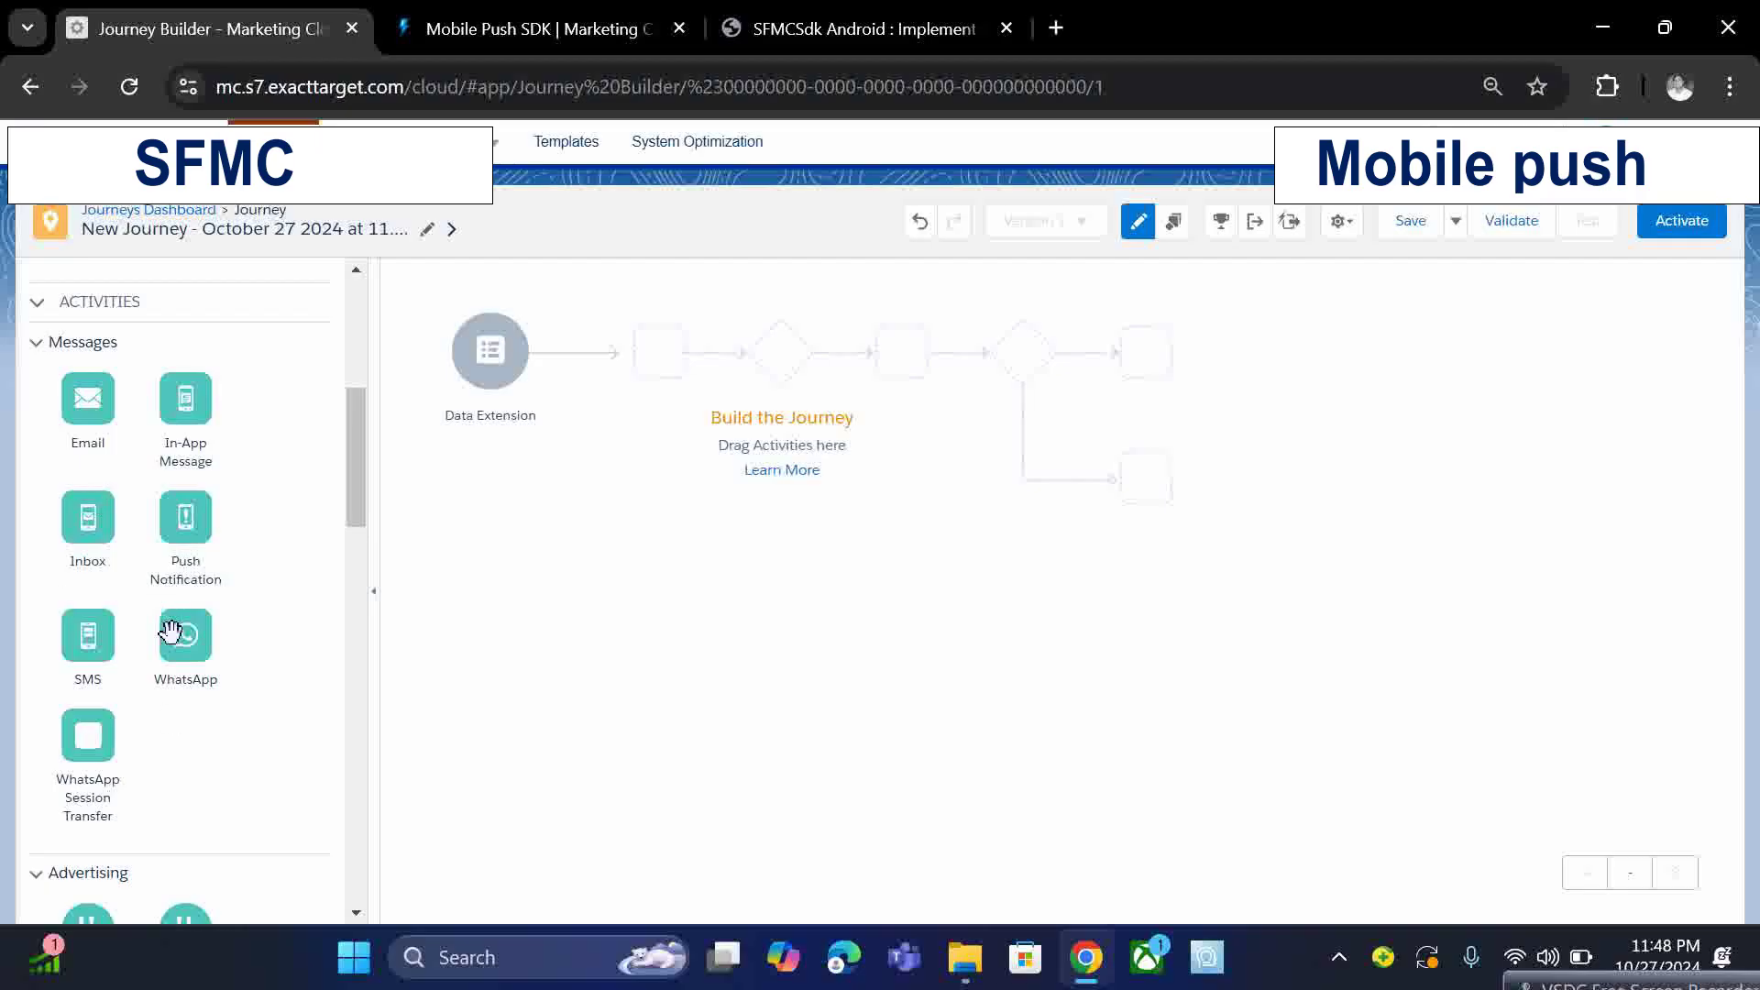
drag(185, 516, 581, 365)
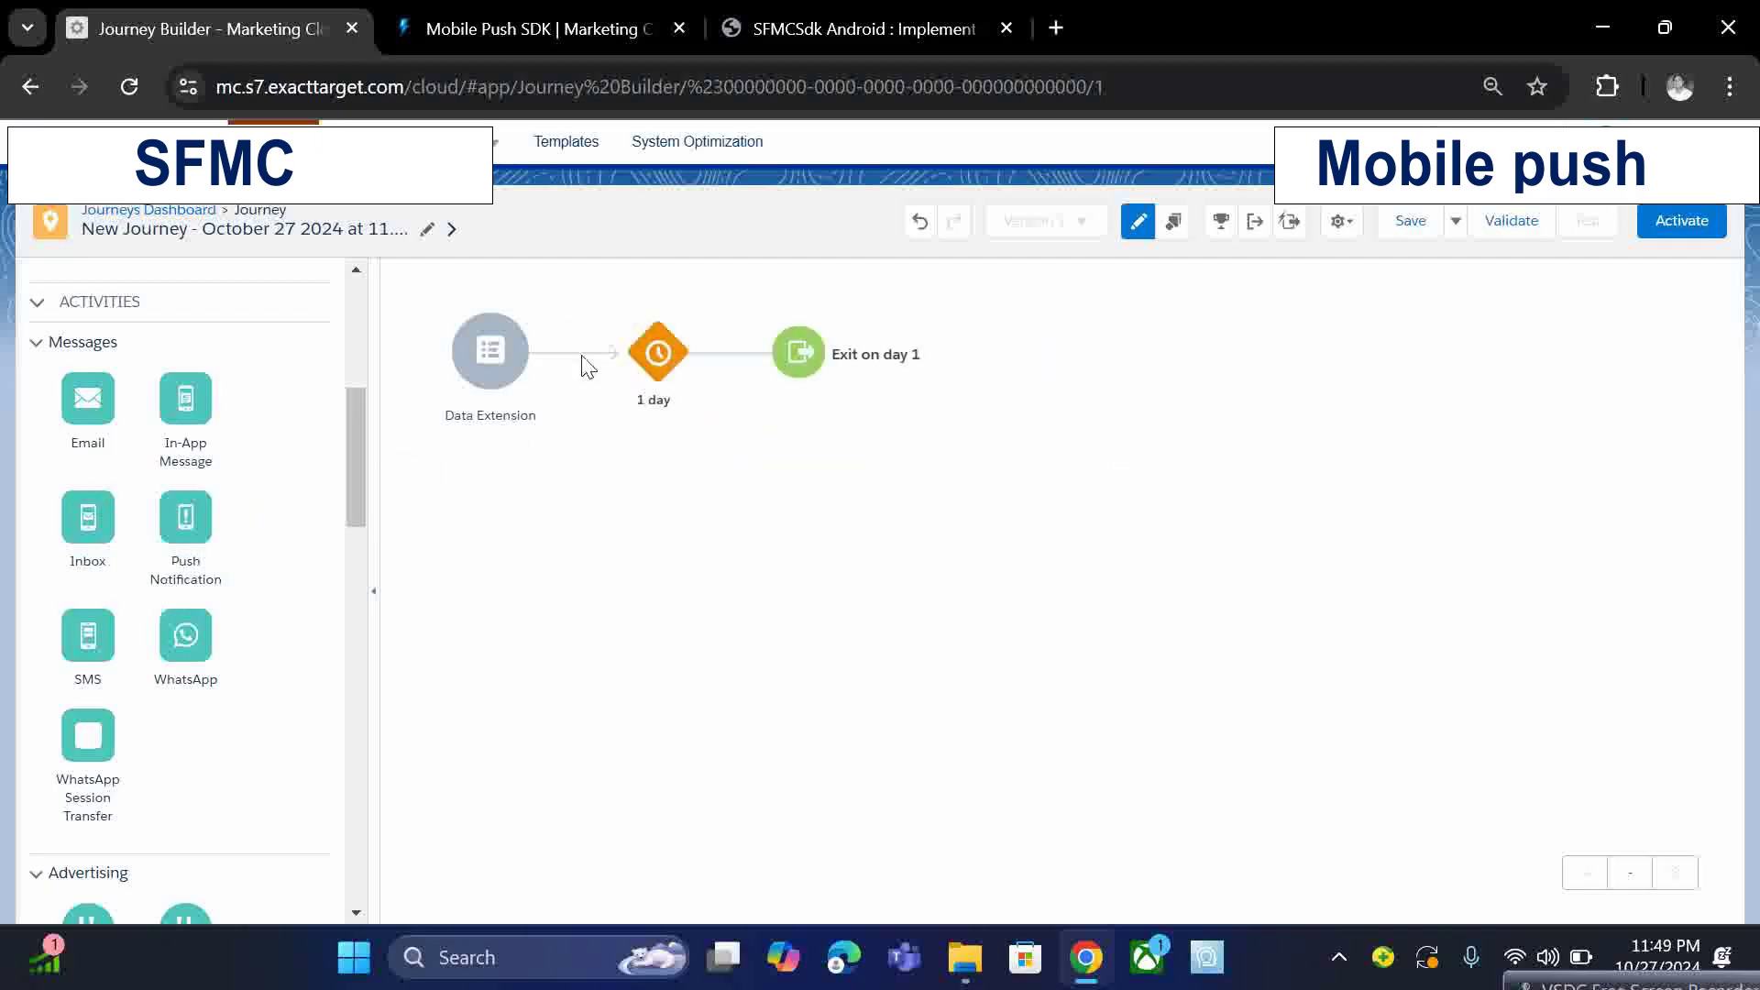
Step: Open the Push Notification activity and choose the Content Builder message Mobile Message October 25, 2024(11:12:58 PM) for it
click(676, 367)
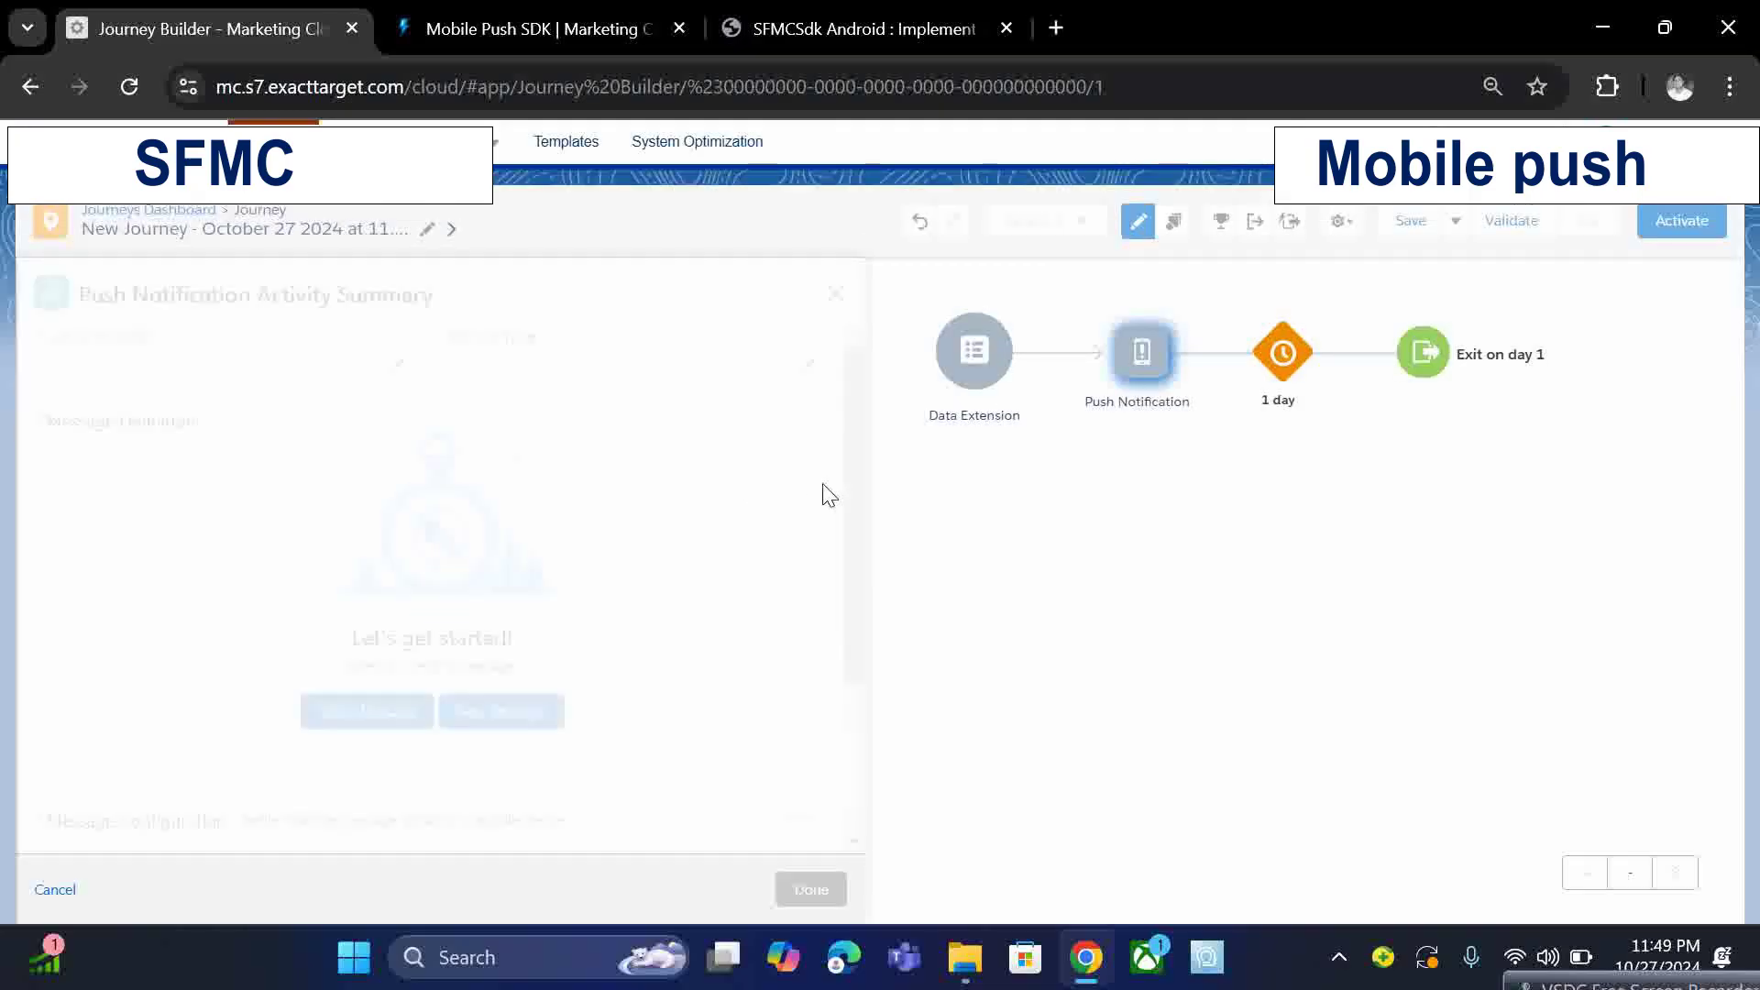
click(392, 721)
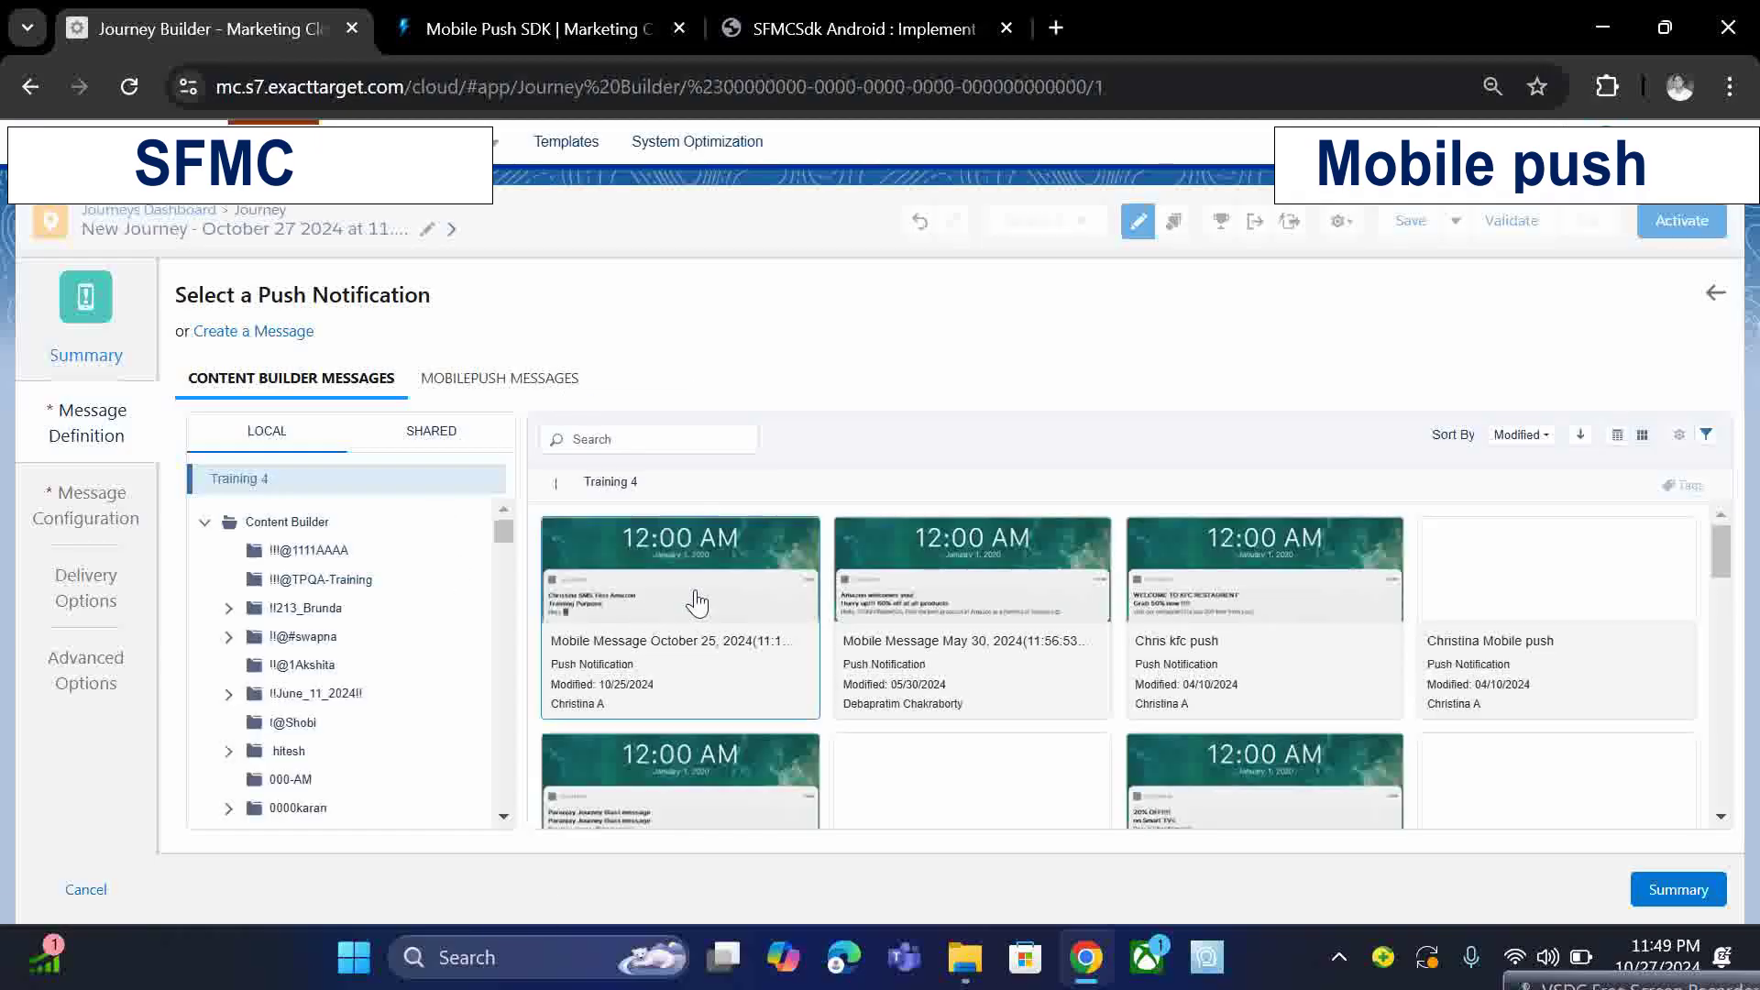
click(699, 604)
click(1689, 892)
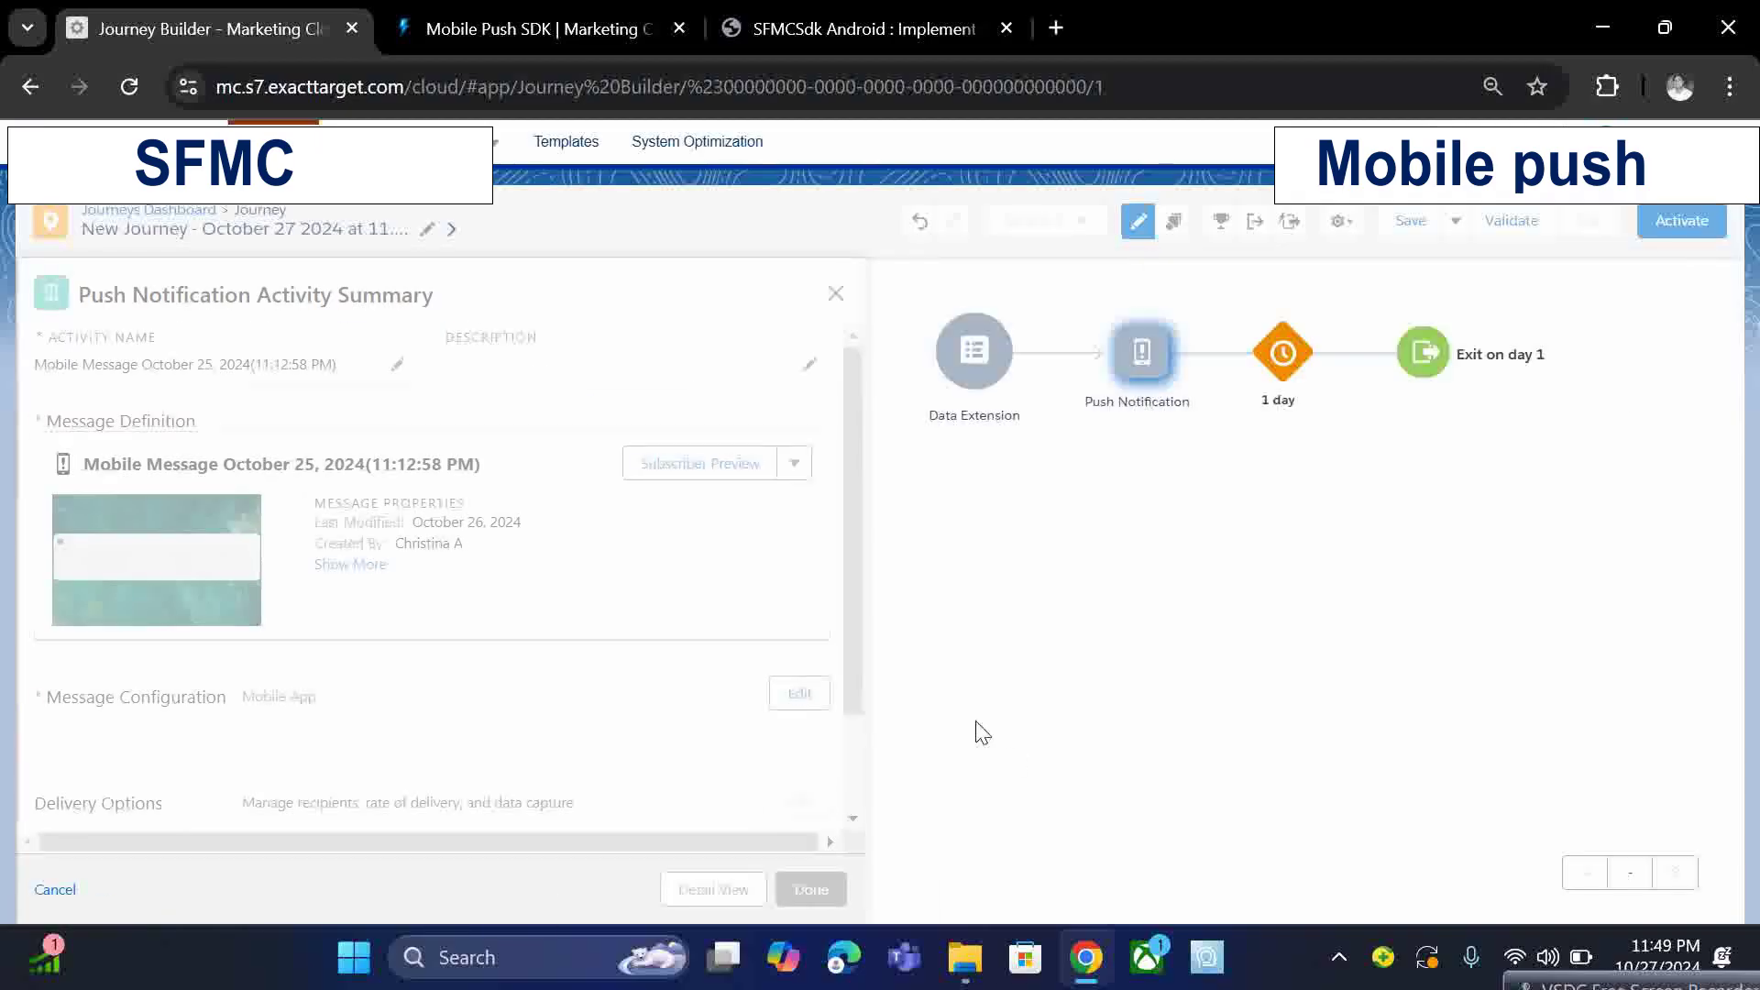
Step: Edit the message configuration and select AndroidApps as the mobile app that receives the message
scroll(637, 660, down, 2)
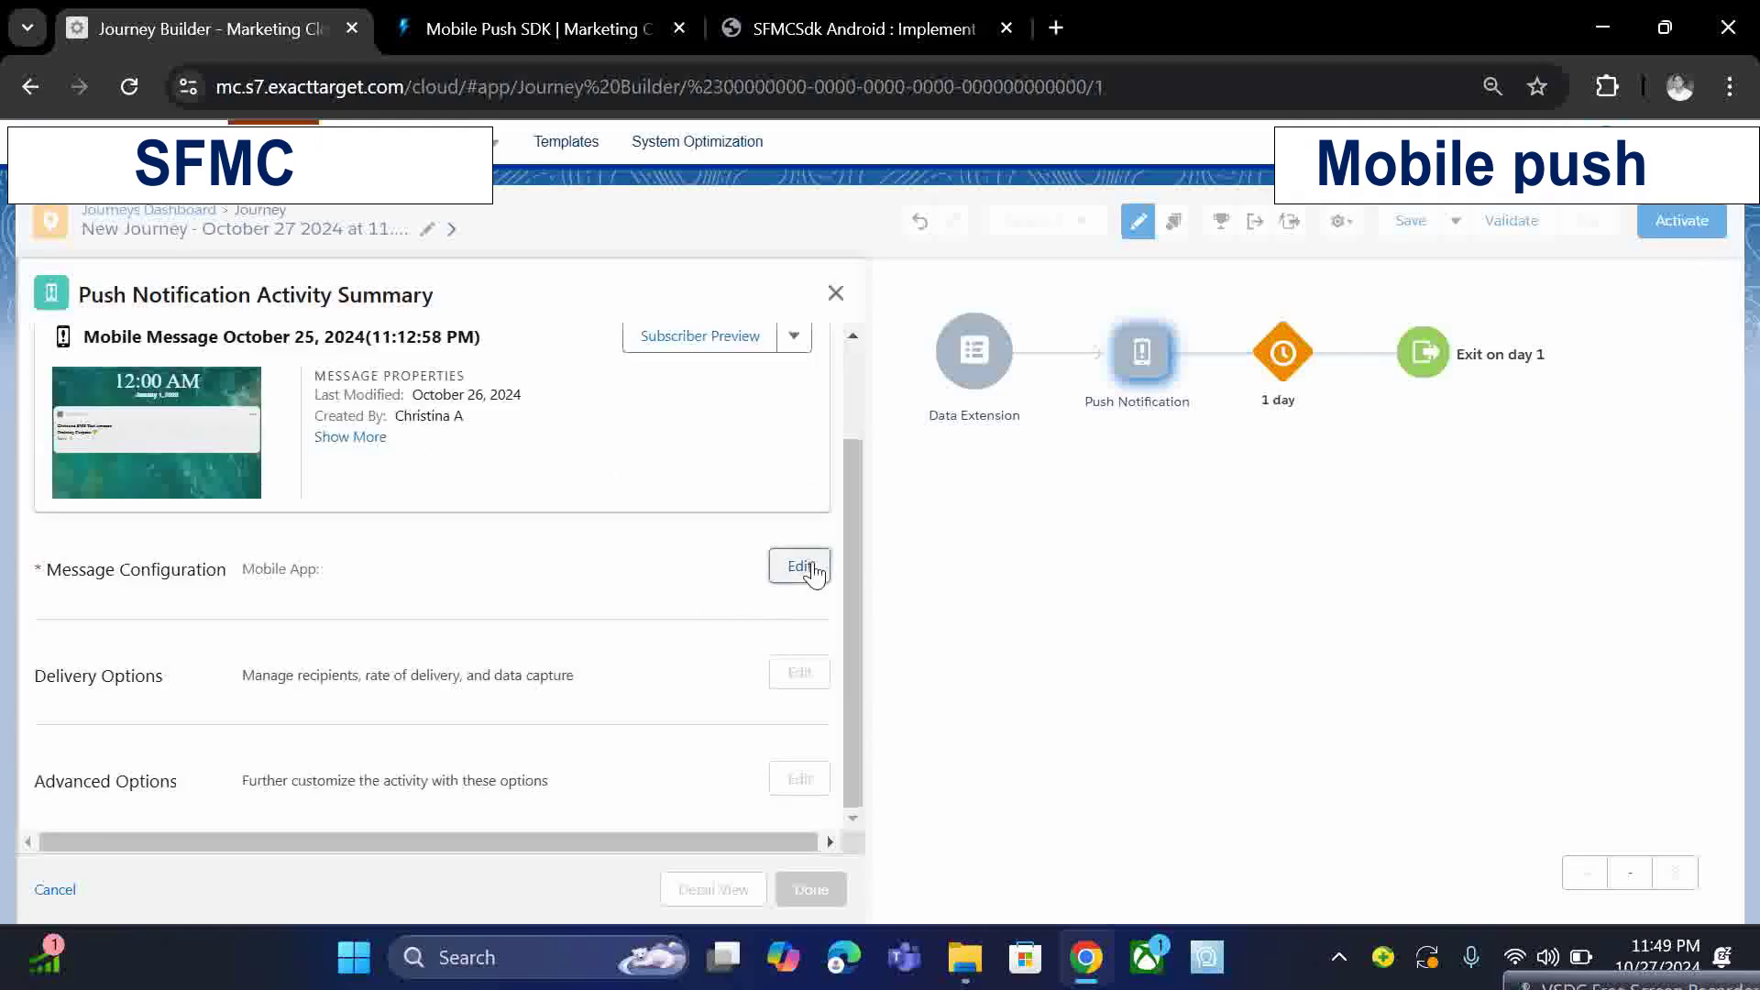
click(811, 564)
click(331, 409)
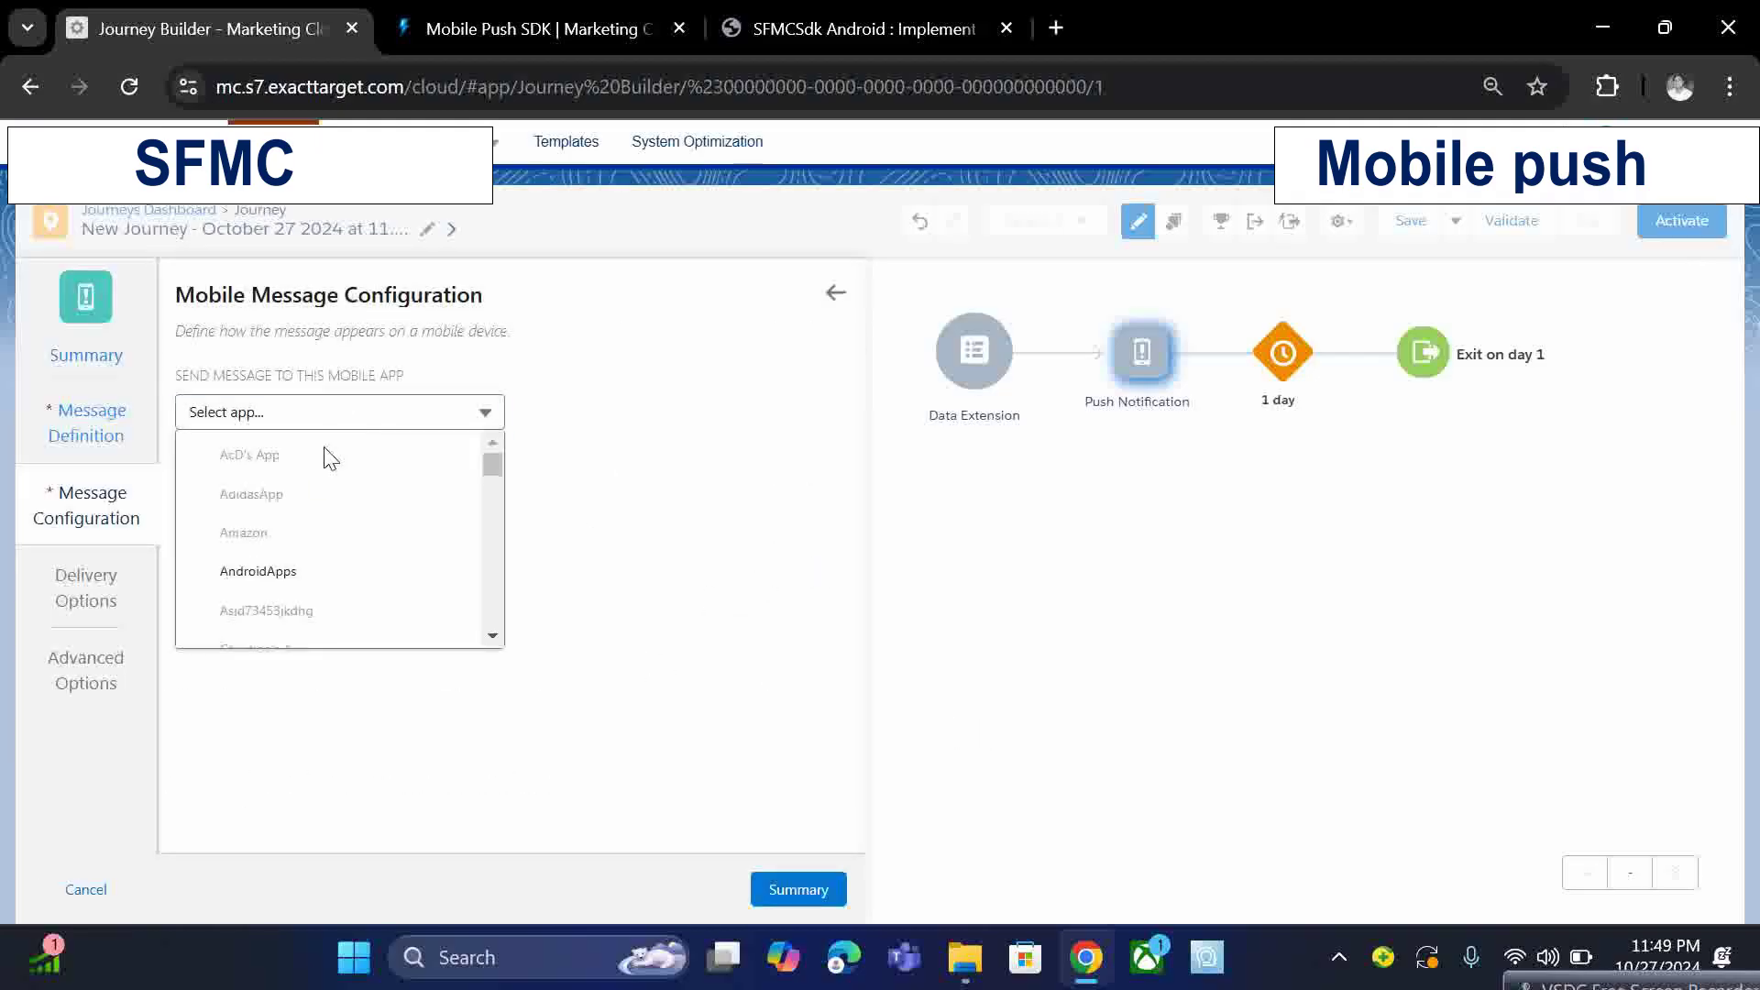
click(321, 572)
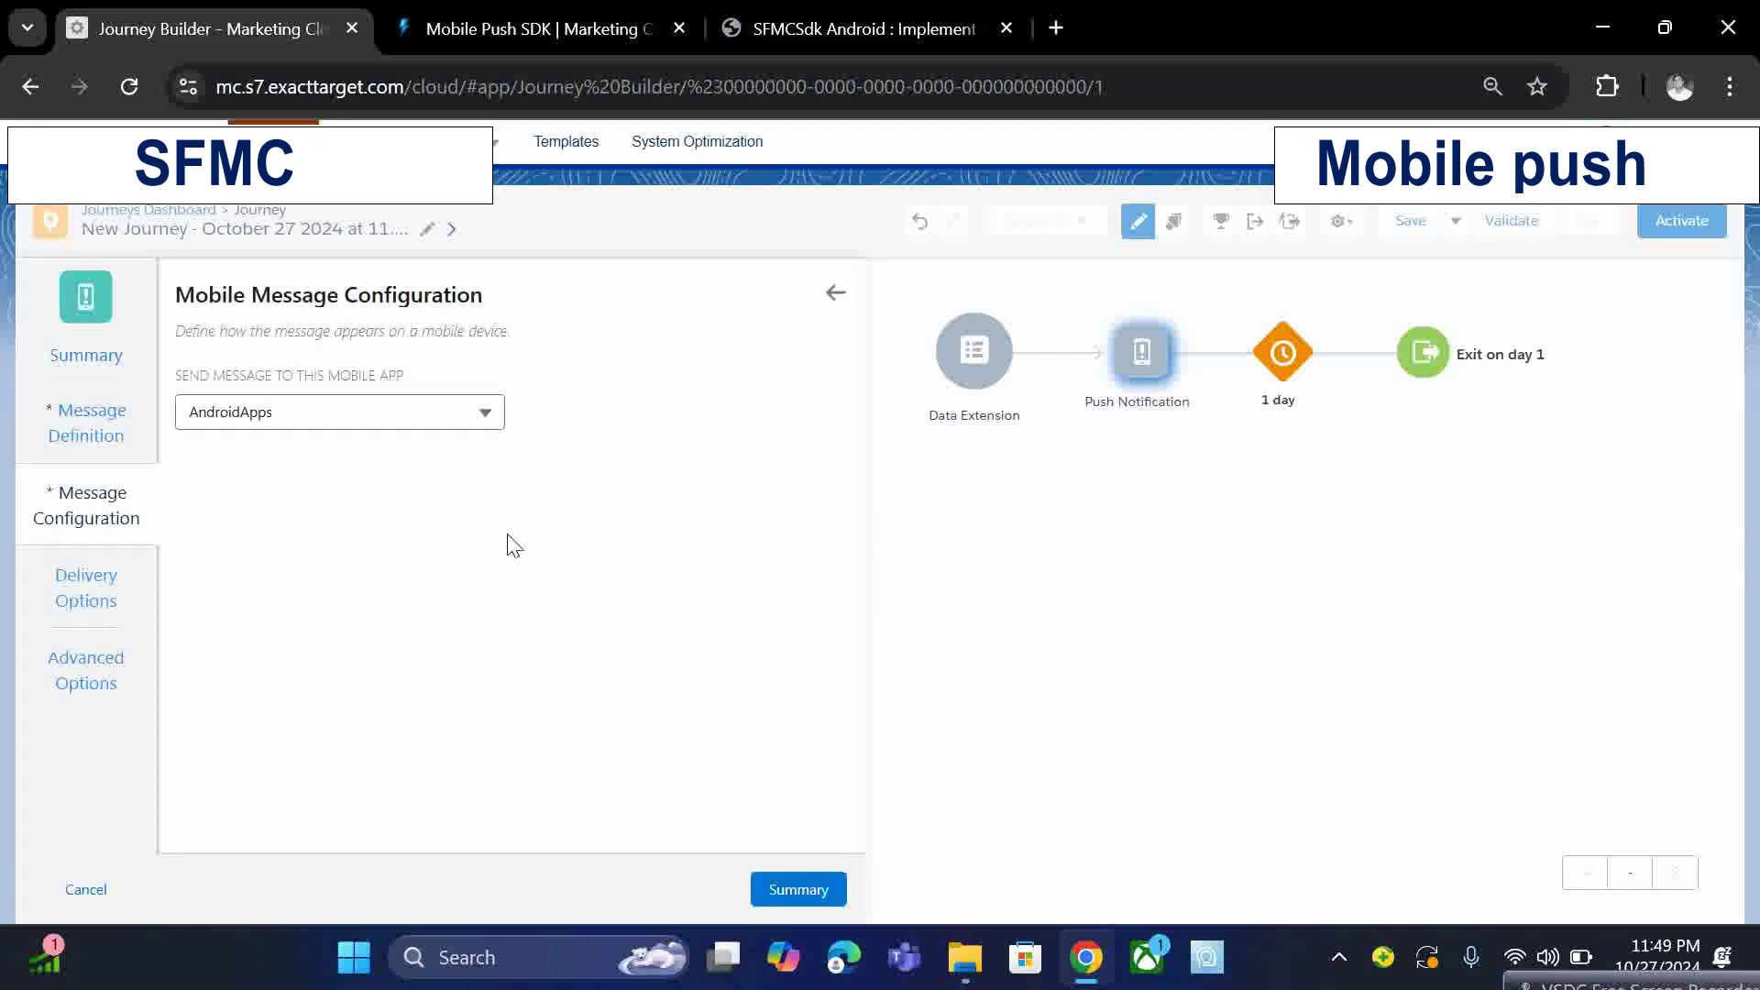
Step: Enable Increment iOS Badge Count in the push activity's delivery options
click(86, 587)
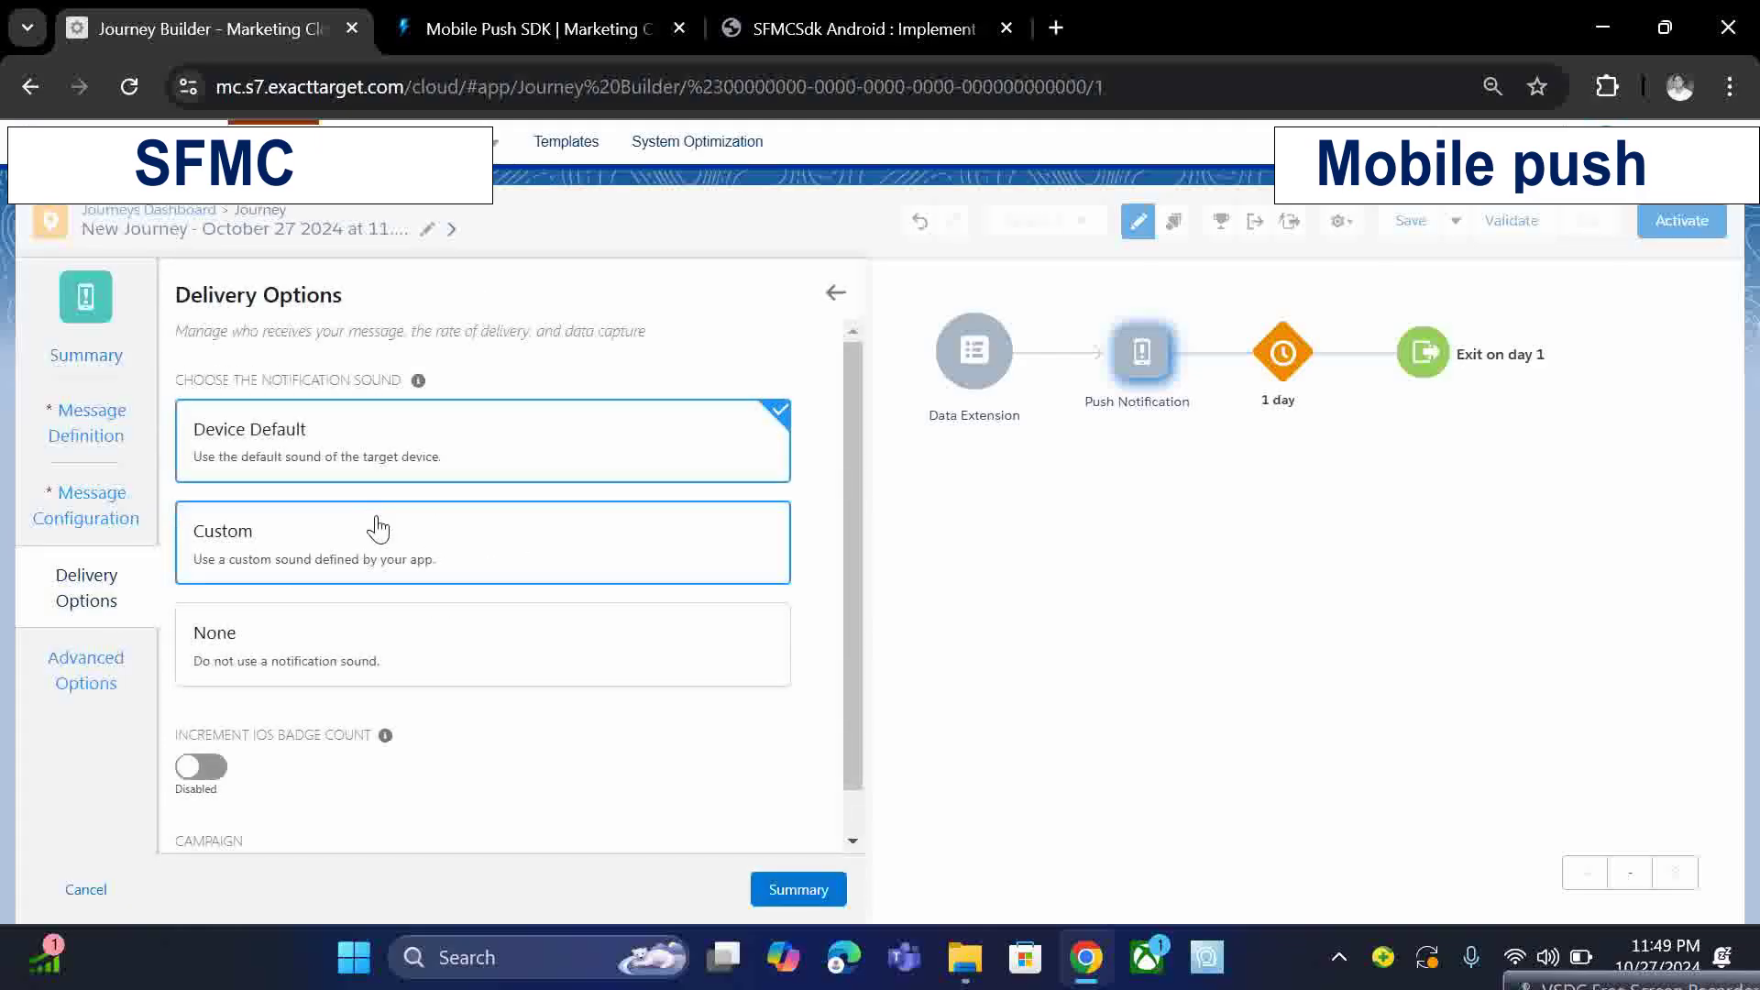
scroll(594, 653, down, 1)
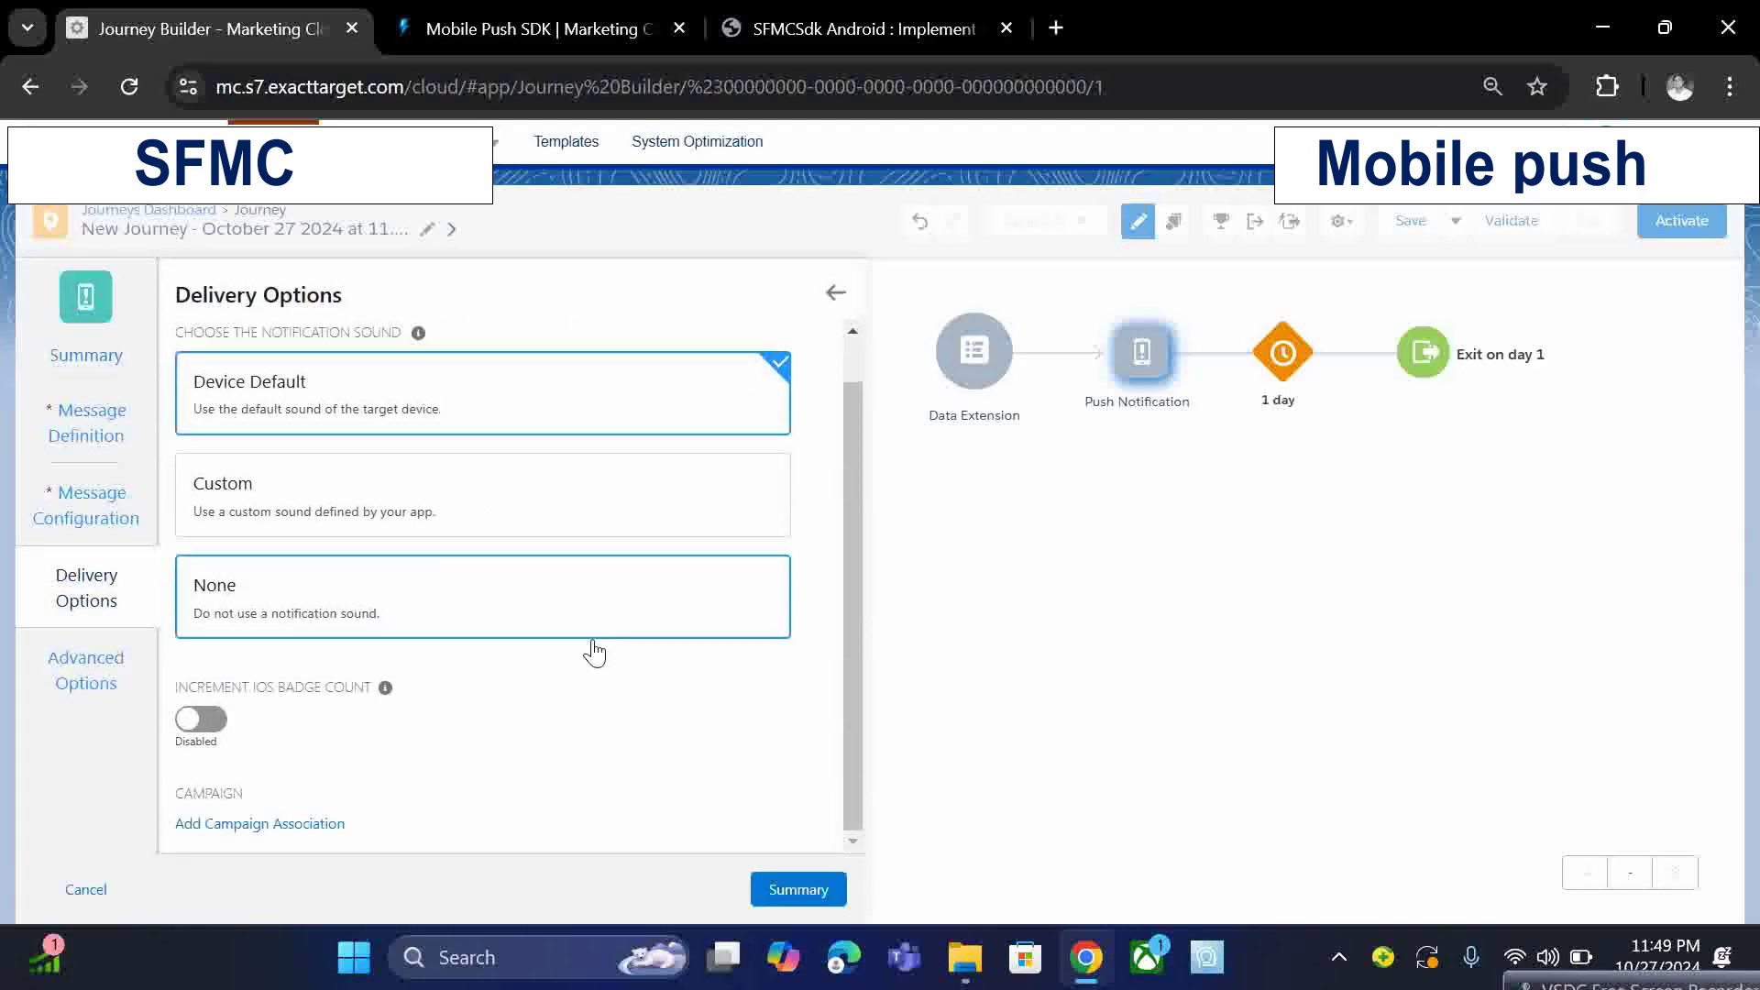
click(213, 724)
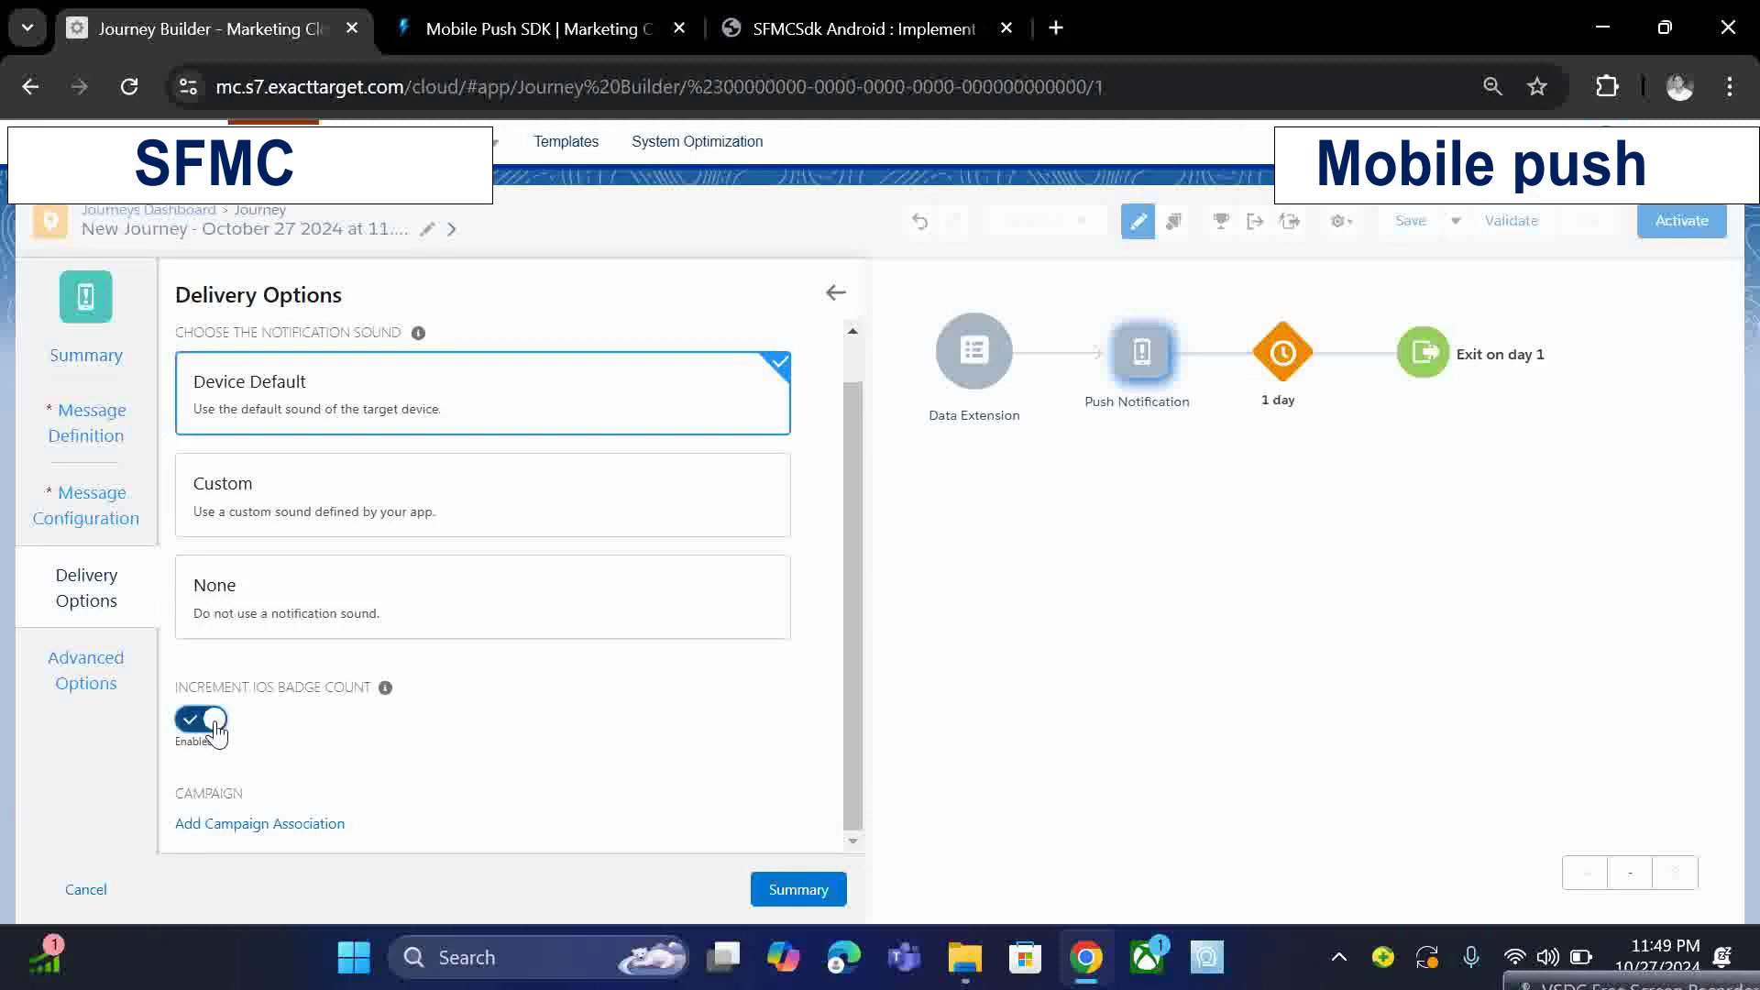
scroll(476, 578, down, 1)
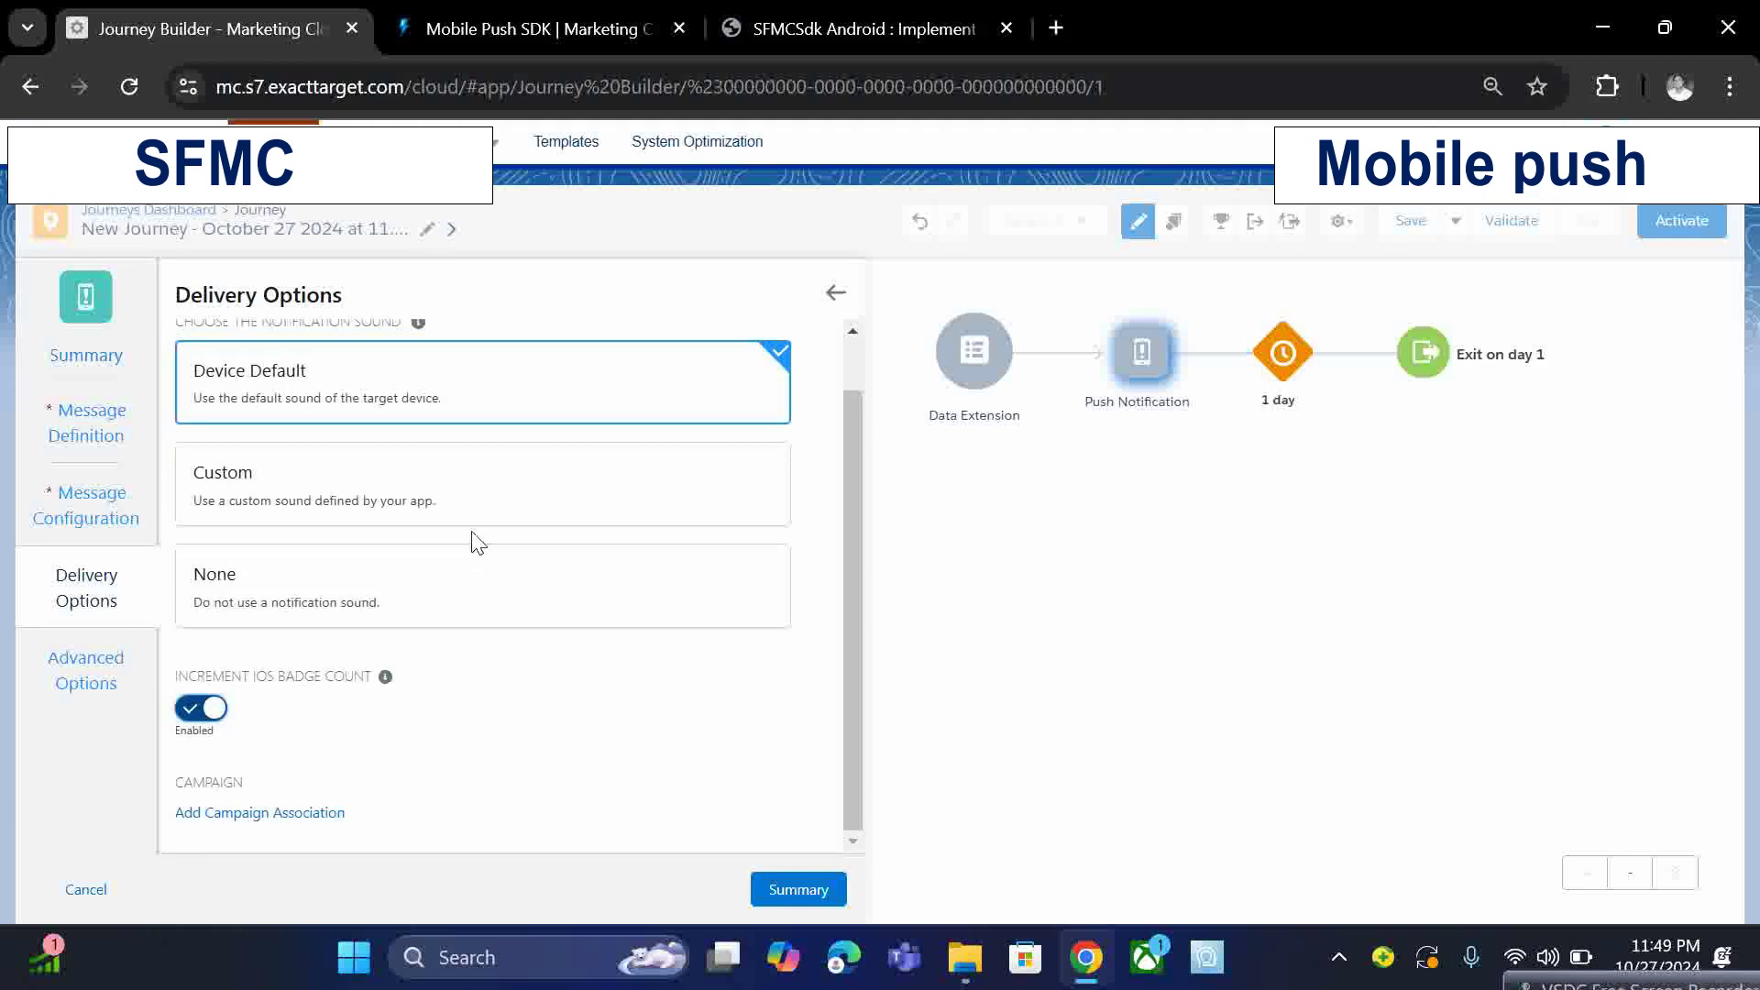
Step: Examine the push activity's advanced options, then return to its delivery options and review the notification sound choices
click(135, 689)
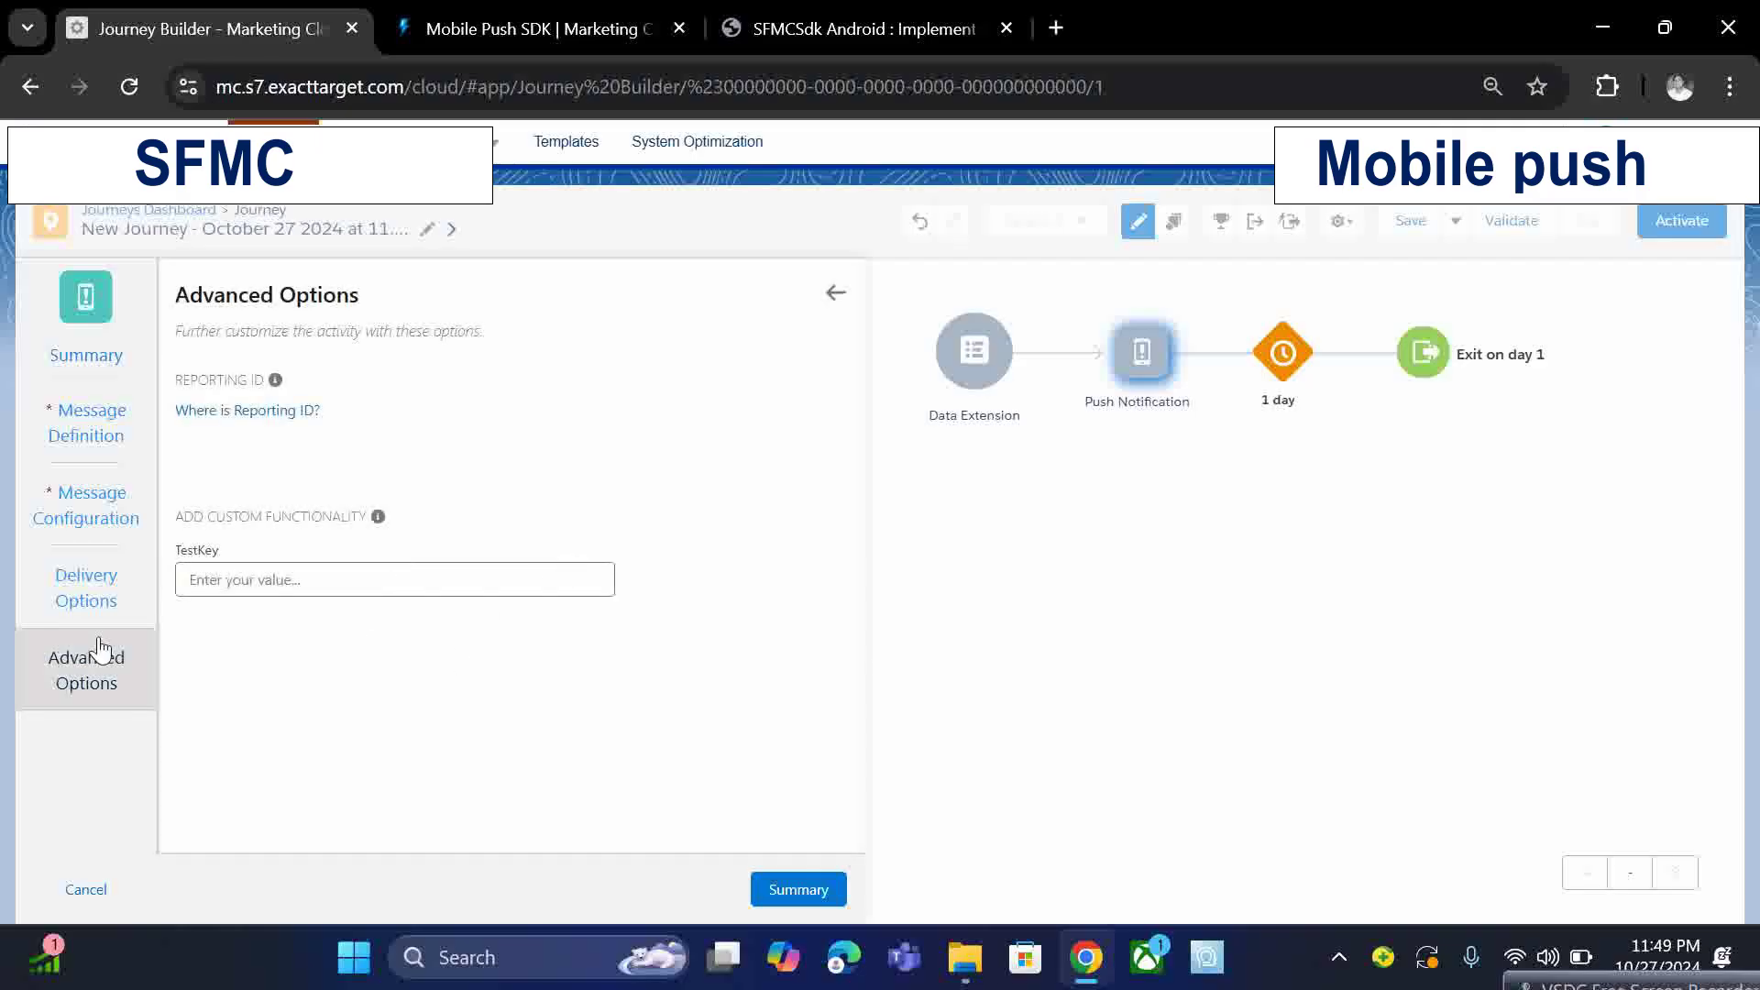
click(76, 618)
scroll(235, 552, down, 1)
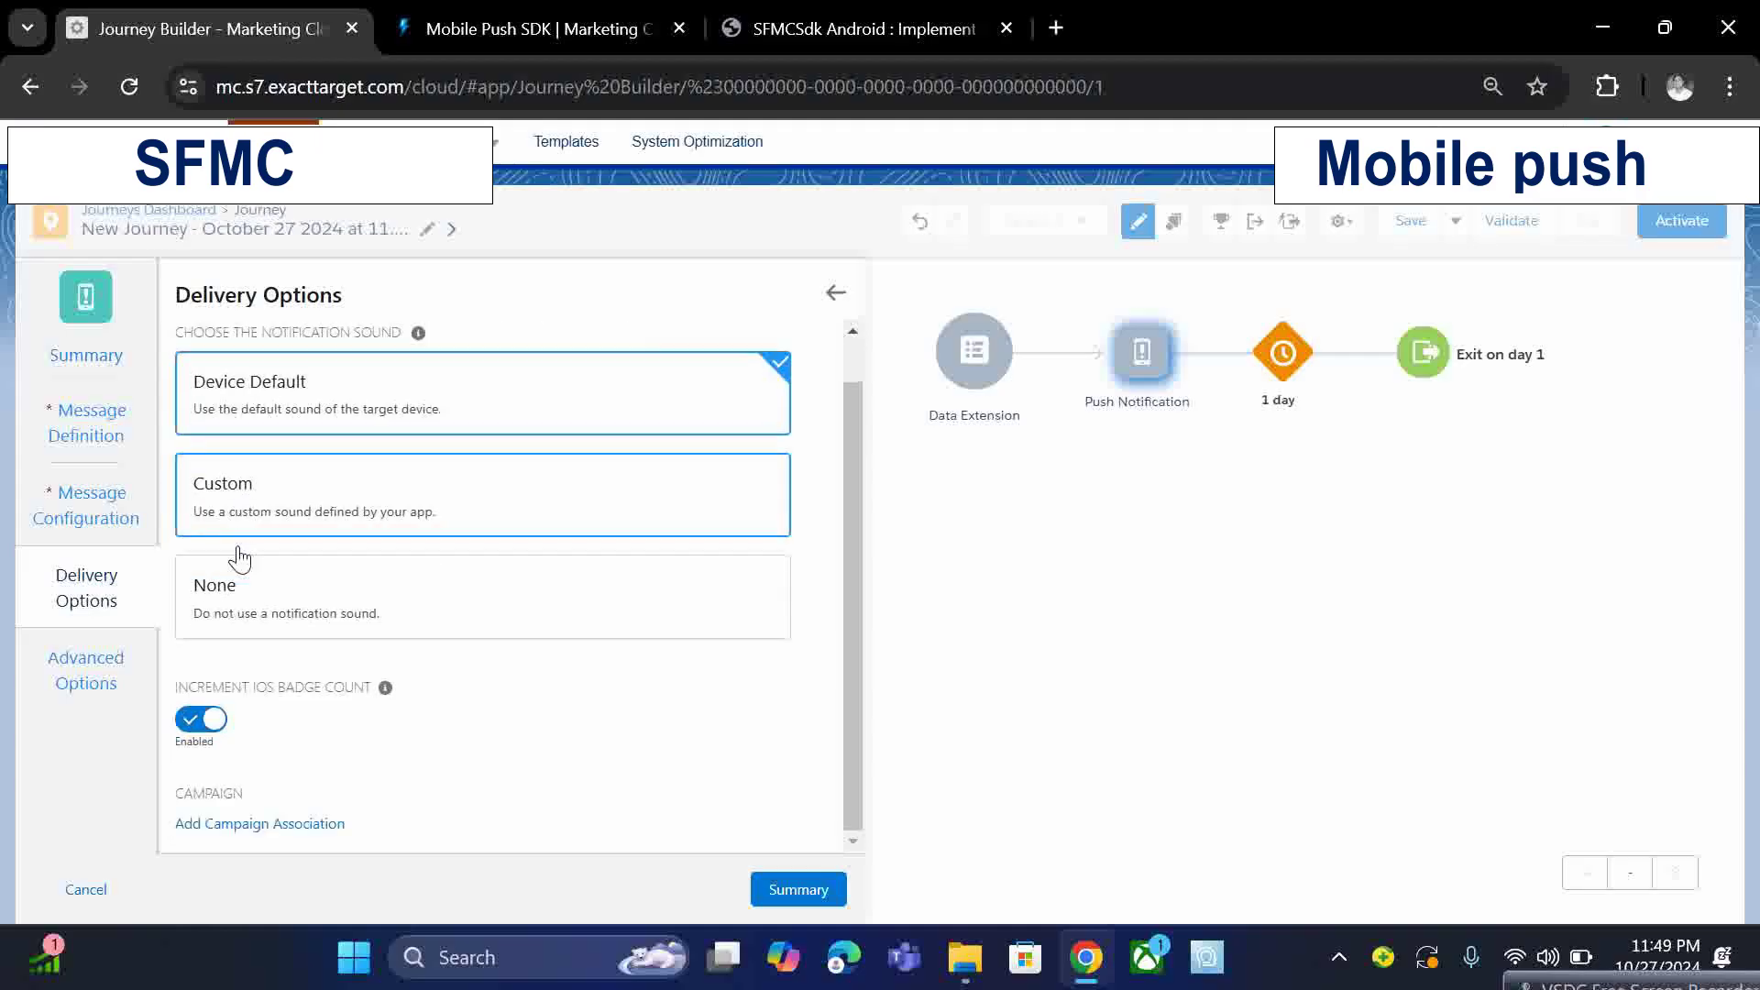
scroll(391, 472, up, 1)
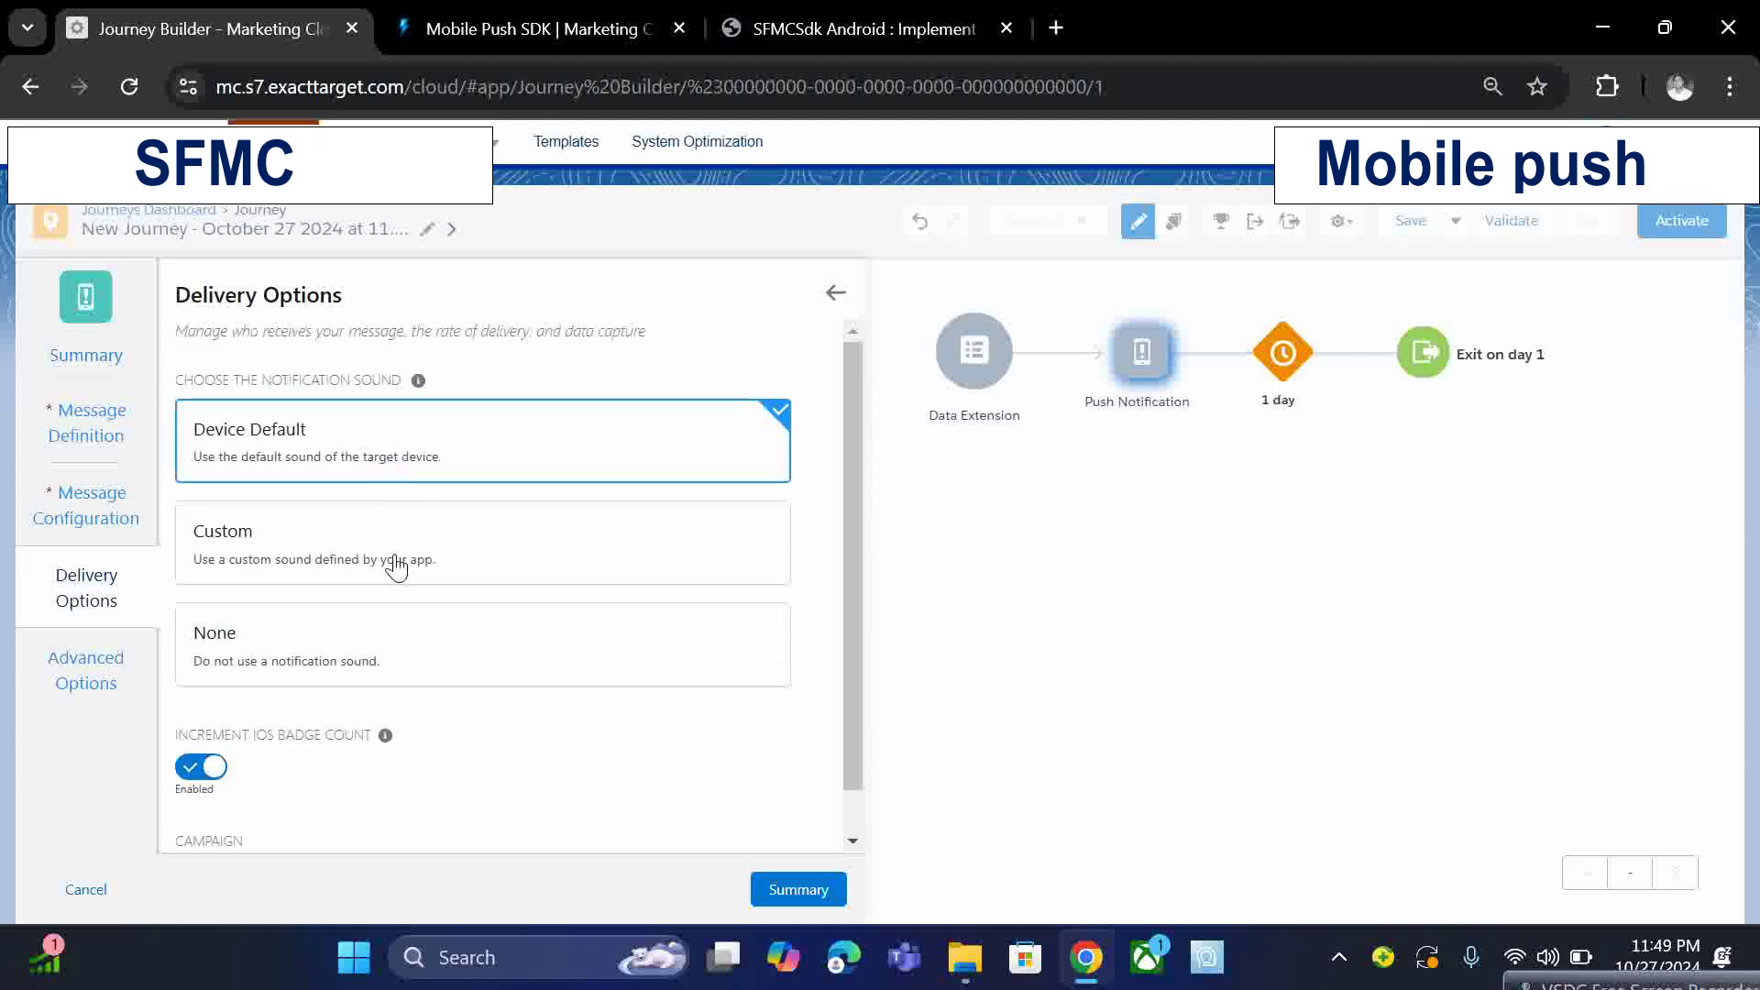
Step: Review the push activity's message configuration and activity summary, then finish the activity setup and return to the journey canvas
click(84, 530)
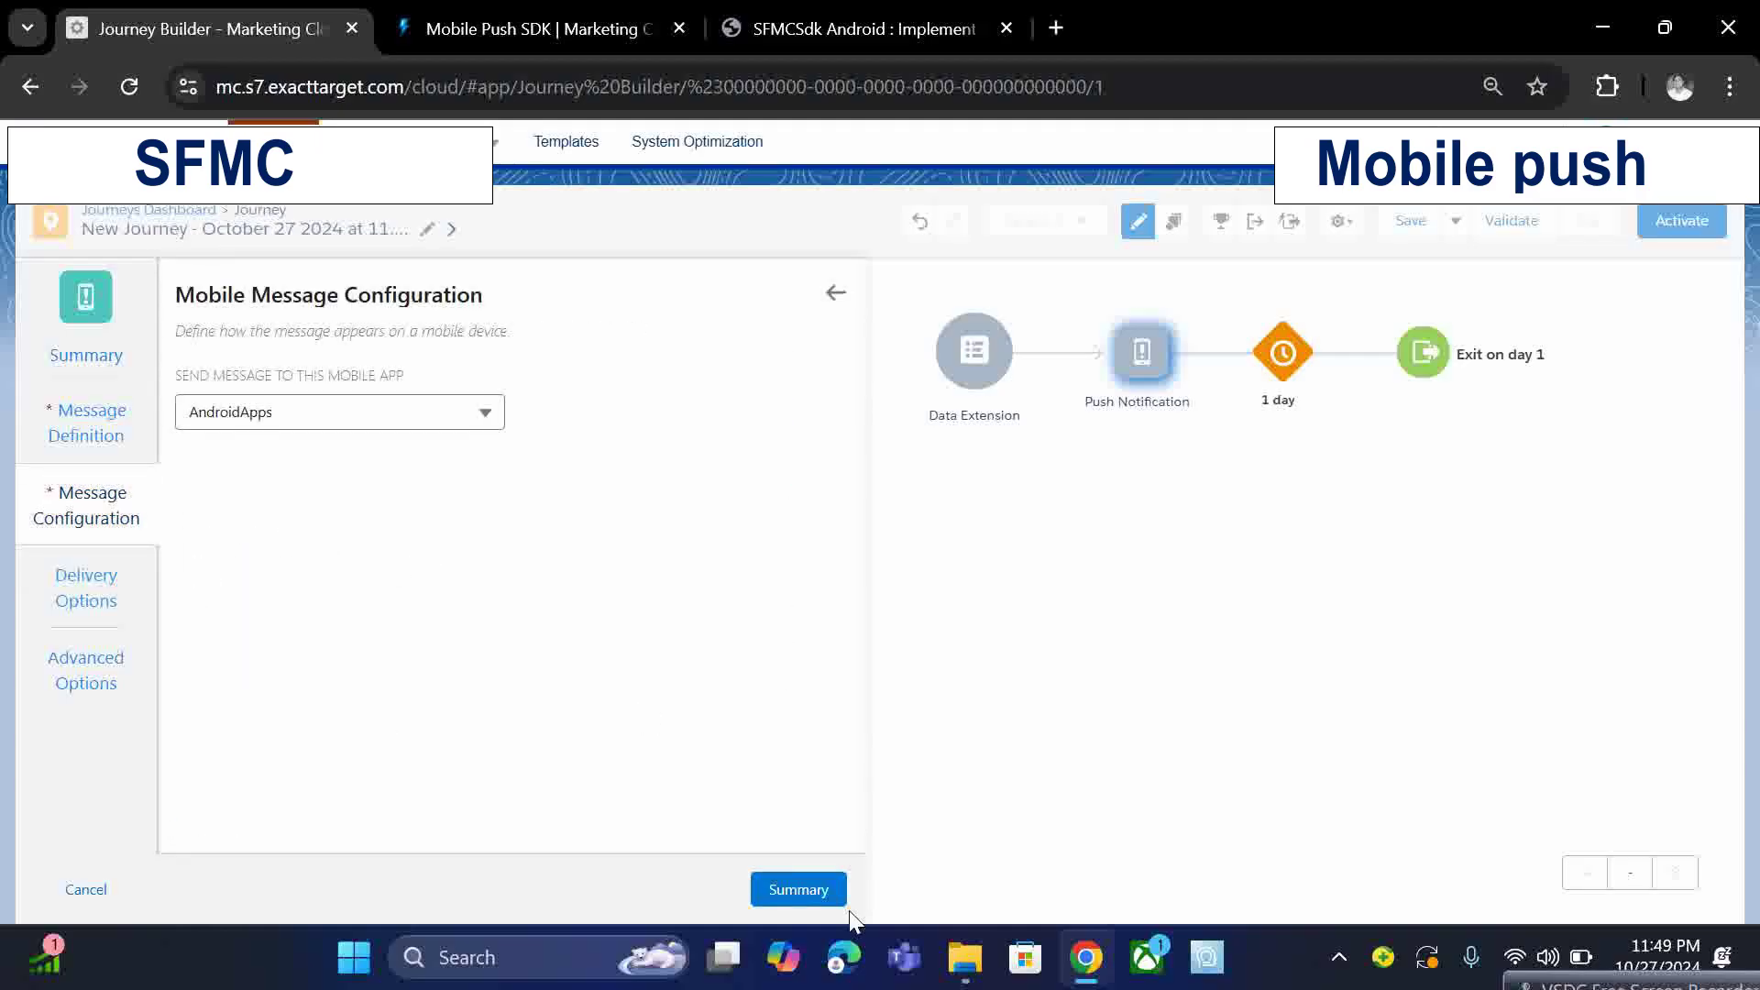
click(799, 890)
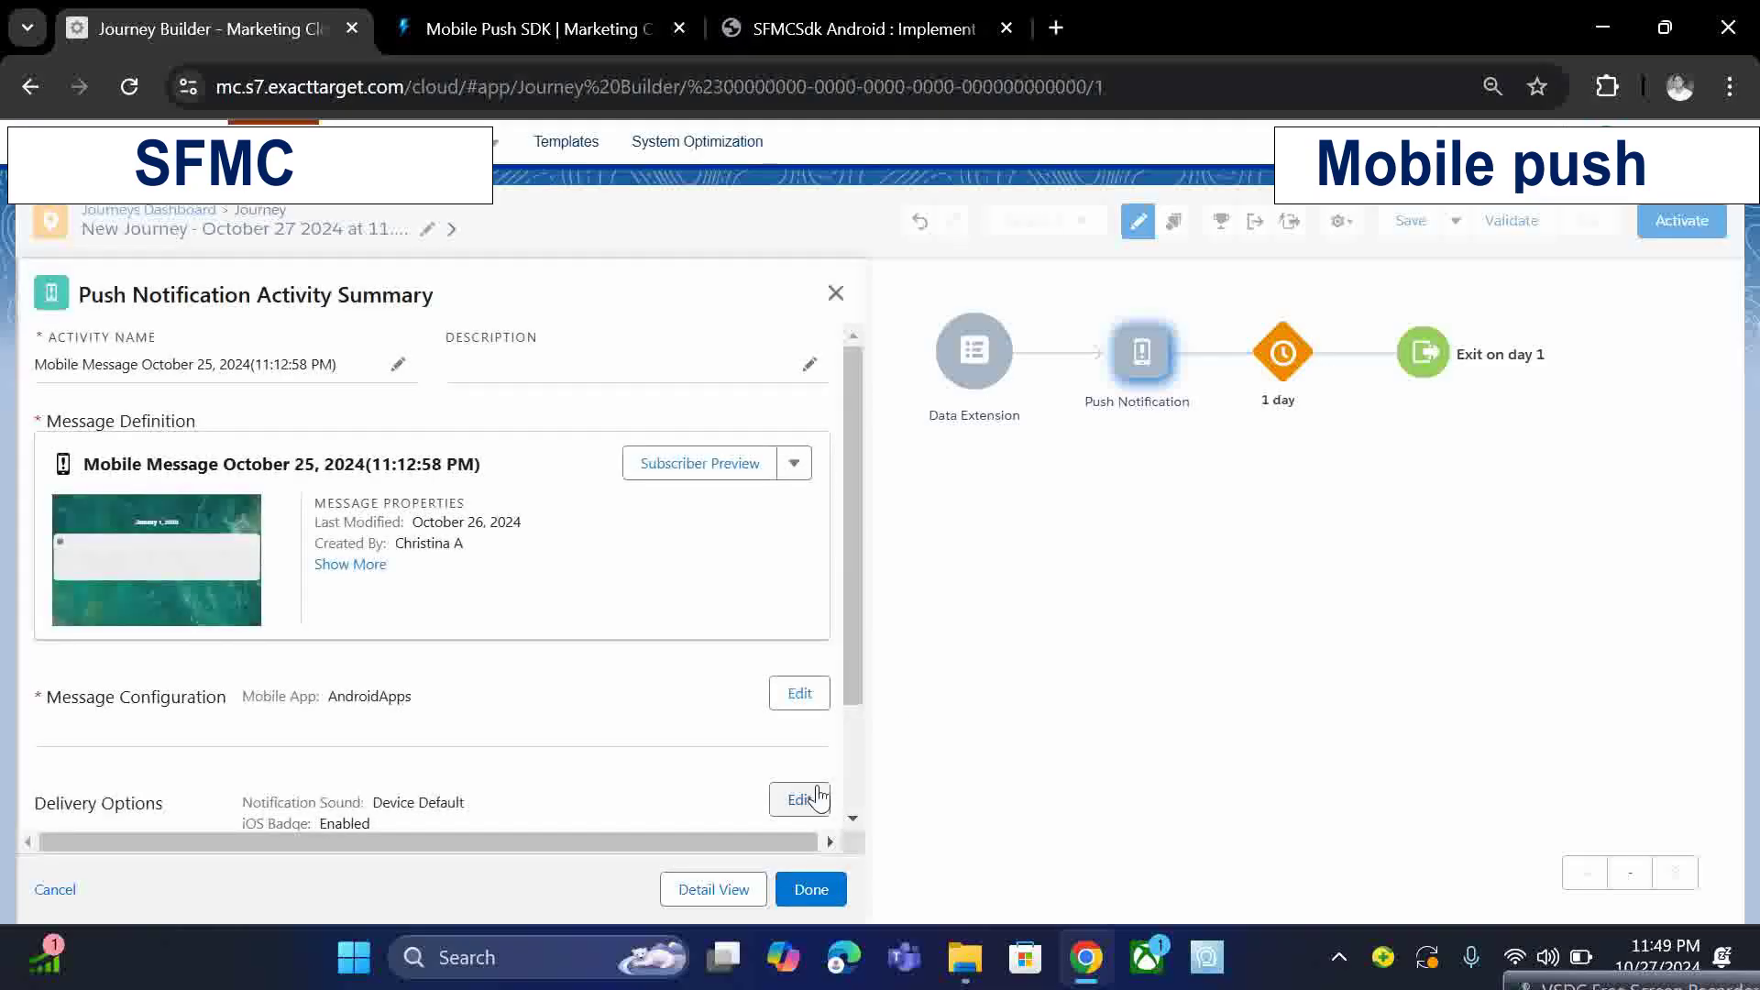
scroll(816, 793, down, 2)
scroll(807, 796, up, 2)
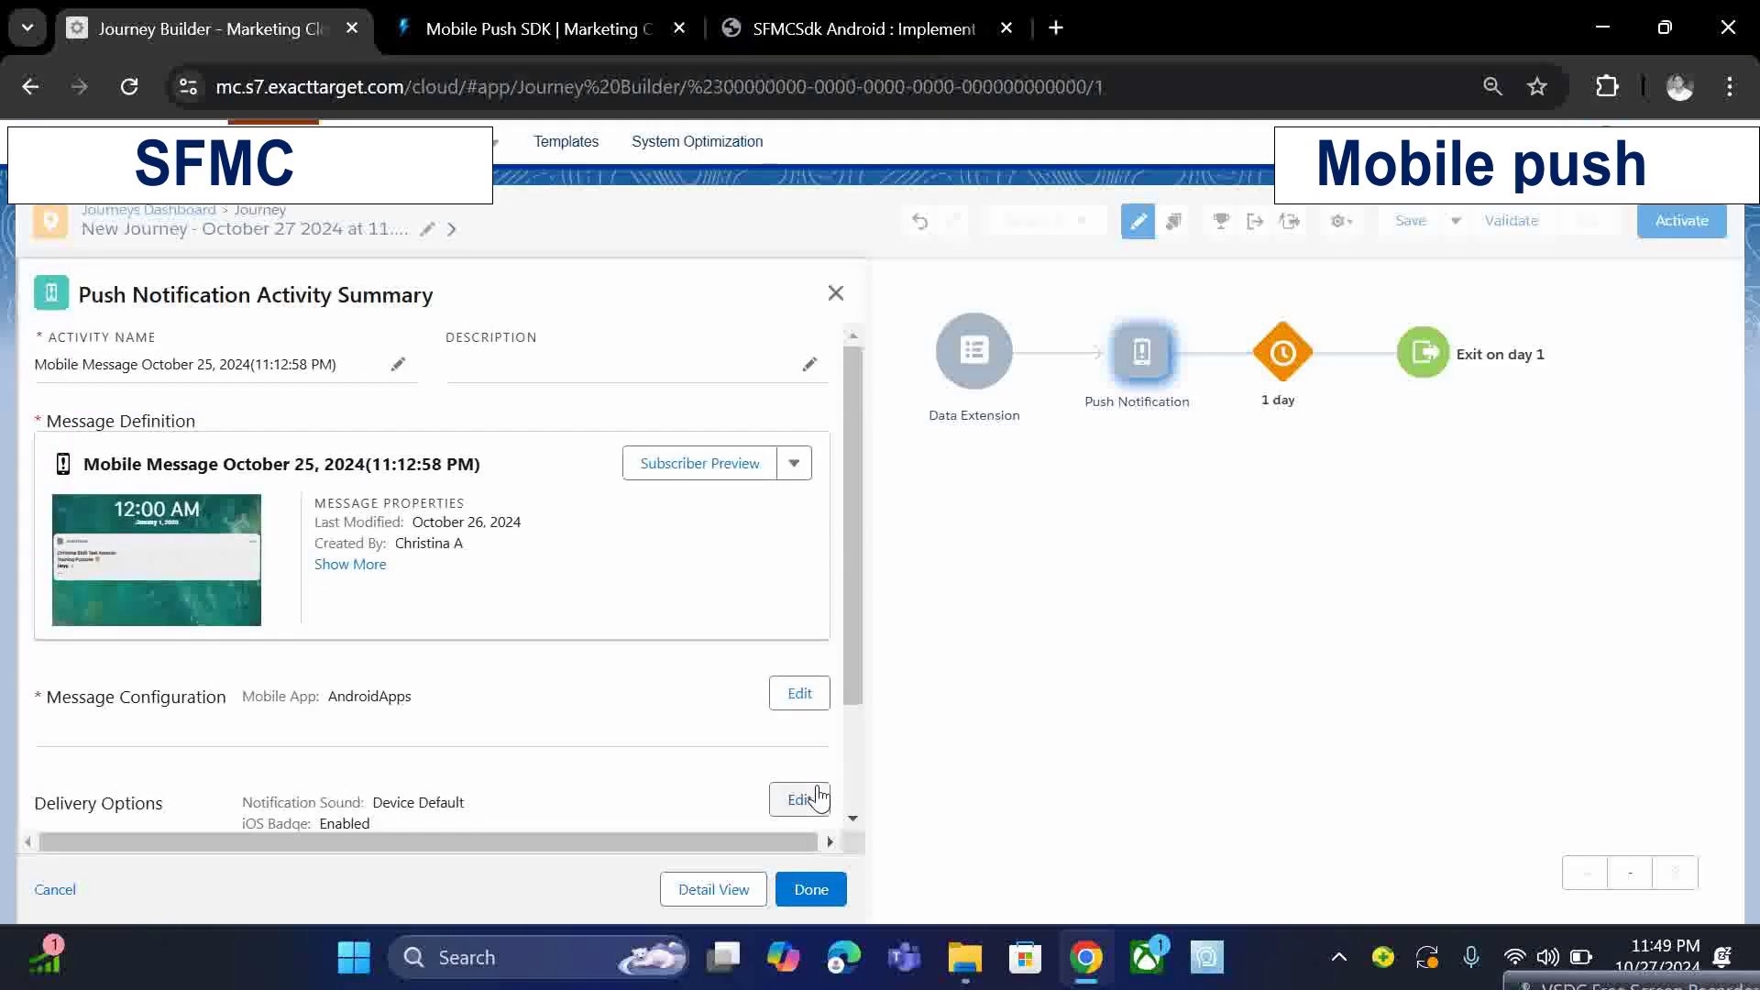
click(810, 889)
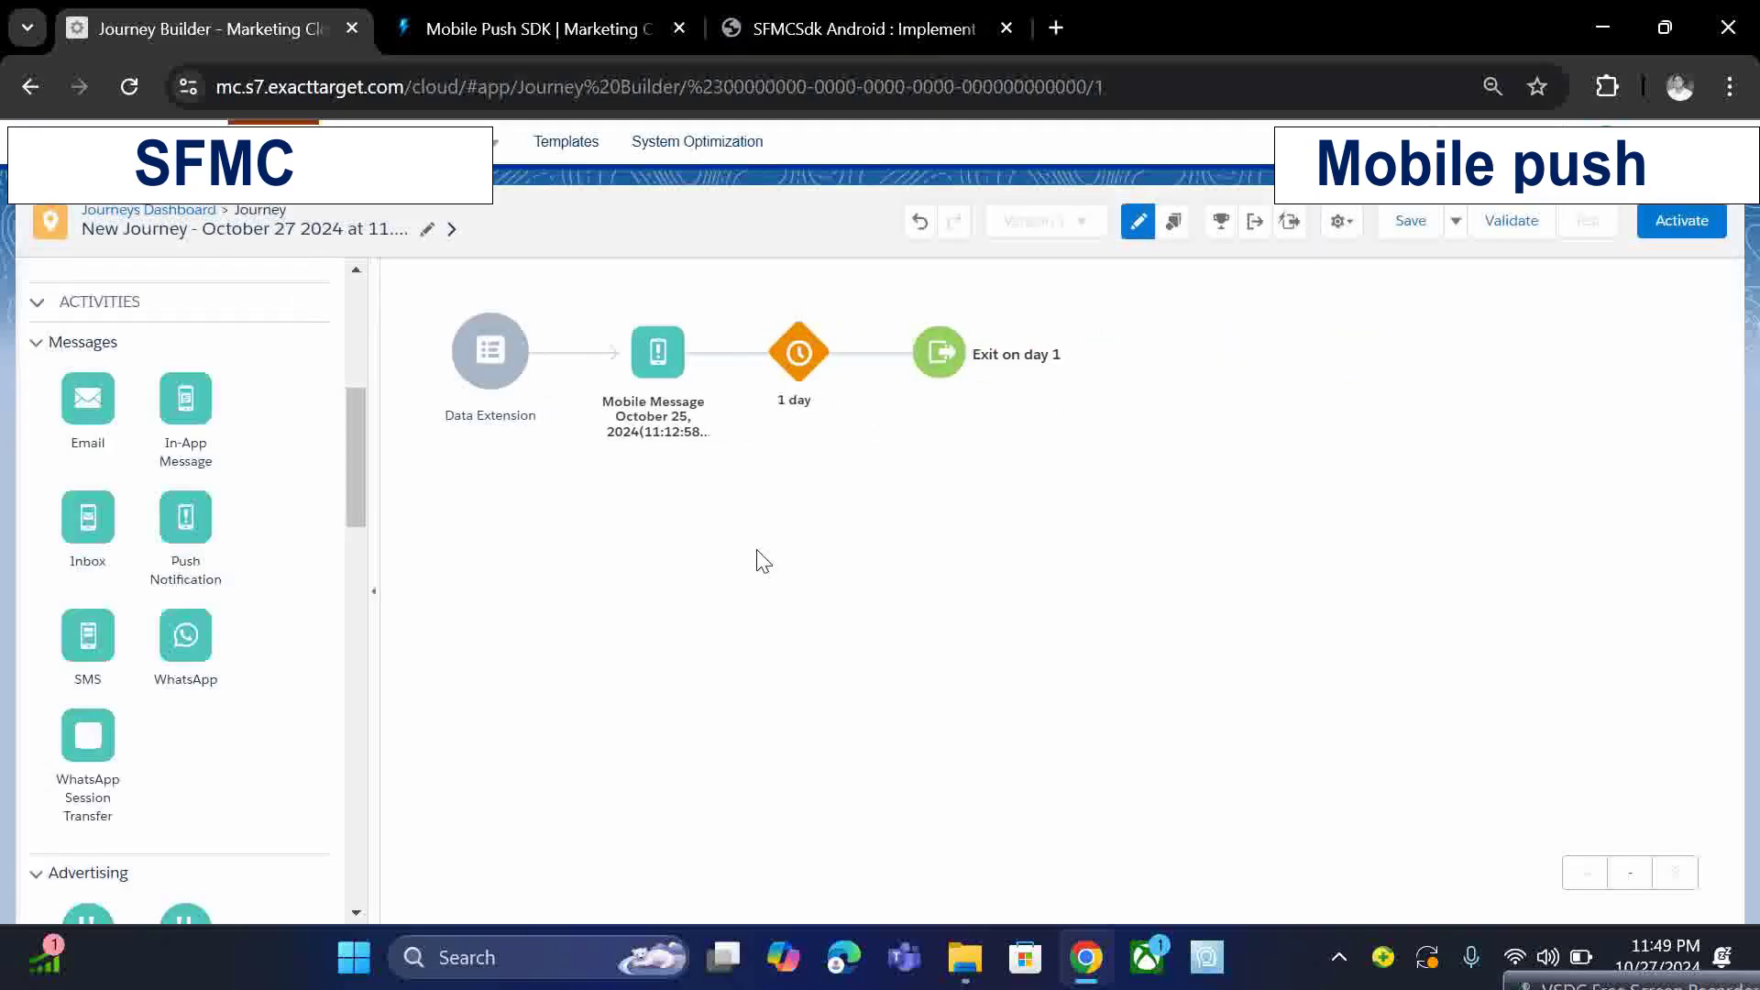
Step: Delete the push notification activity from the journey and place an Inbox activity after the Data Extension entry source
mouse_move(718, 438)
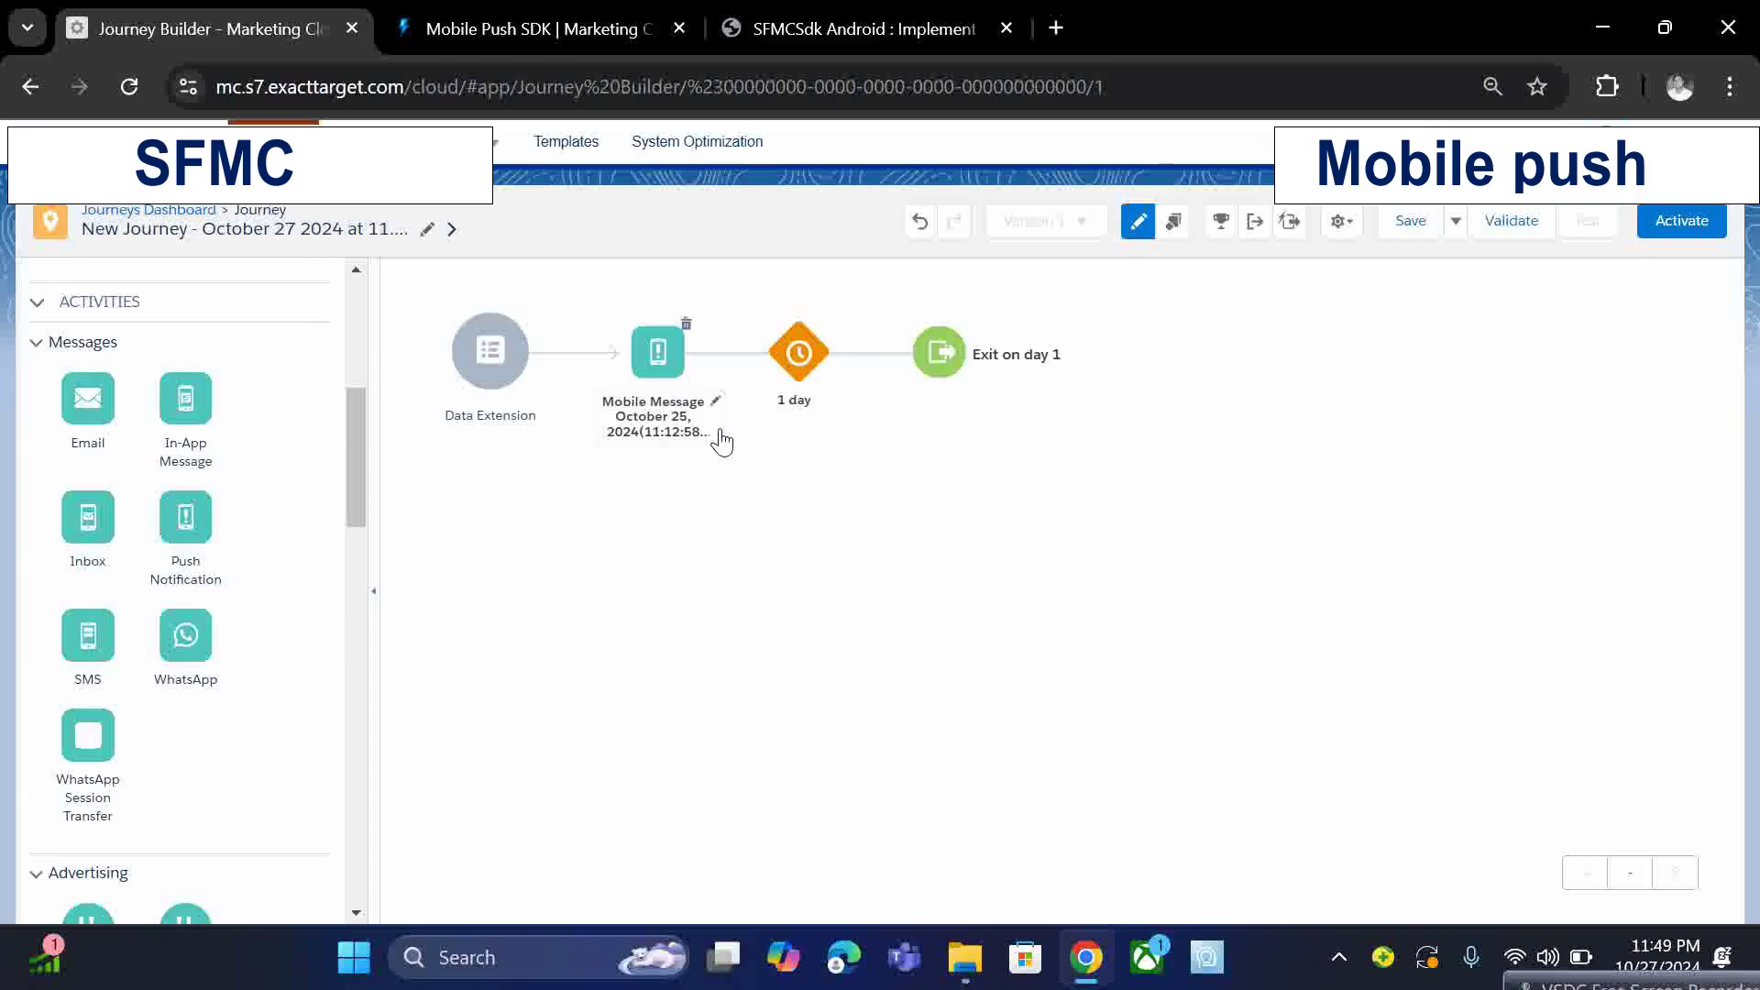
click(687, 327)
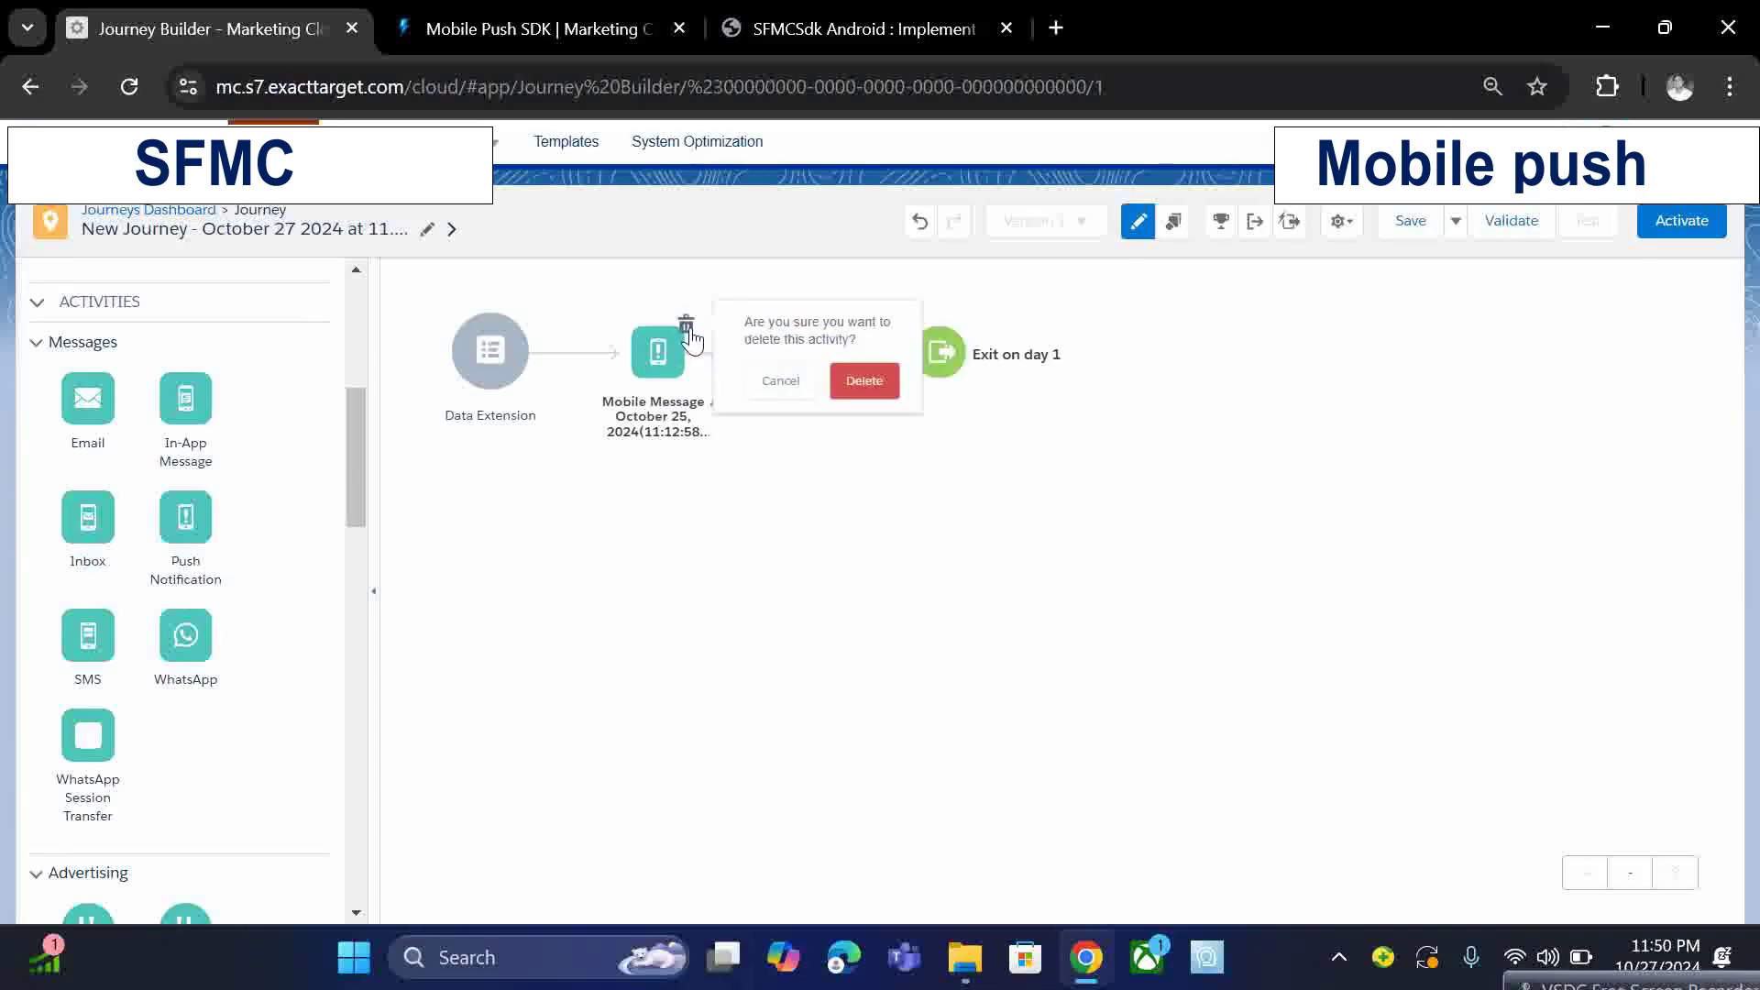
click(864, 380)
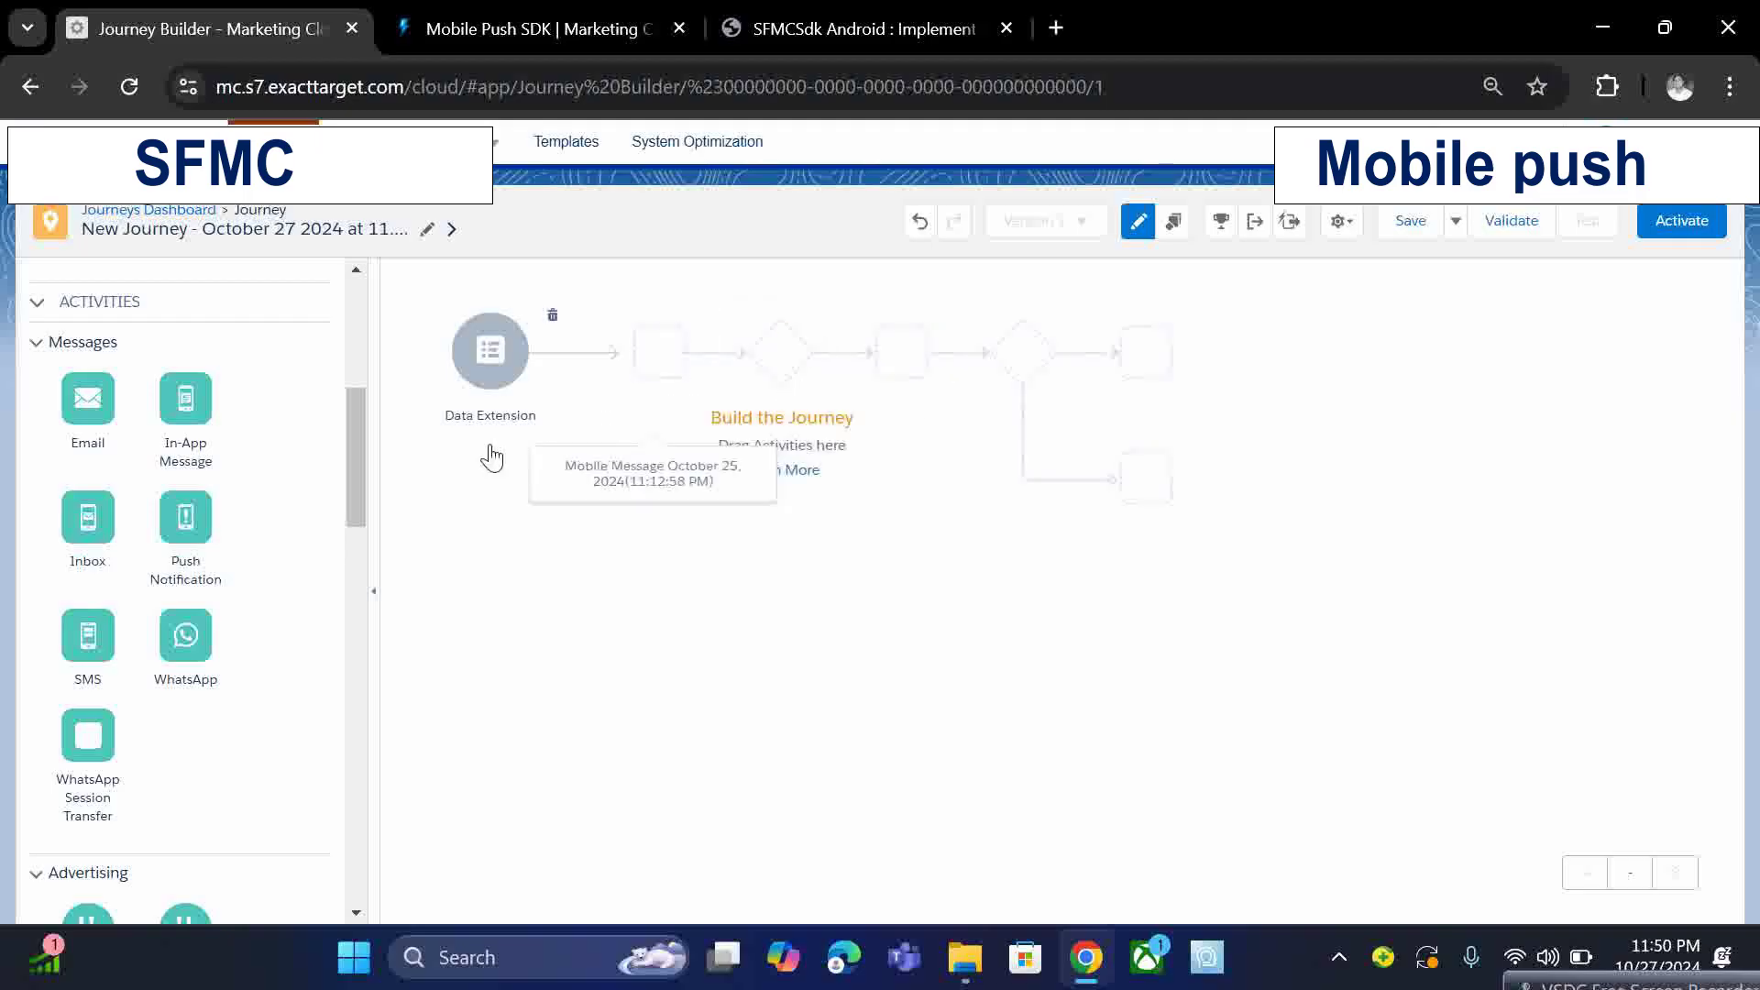
drag(62, 522, 550, 365)
drag(81, 513, 640, 350)
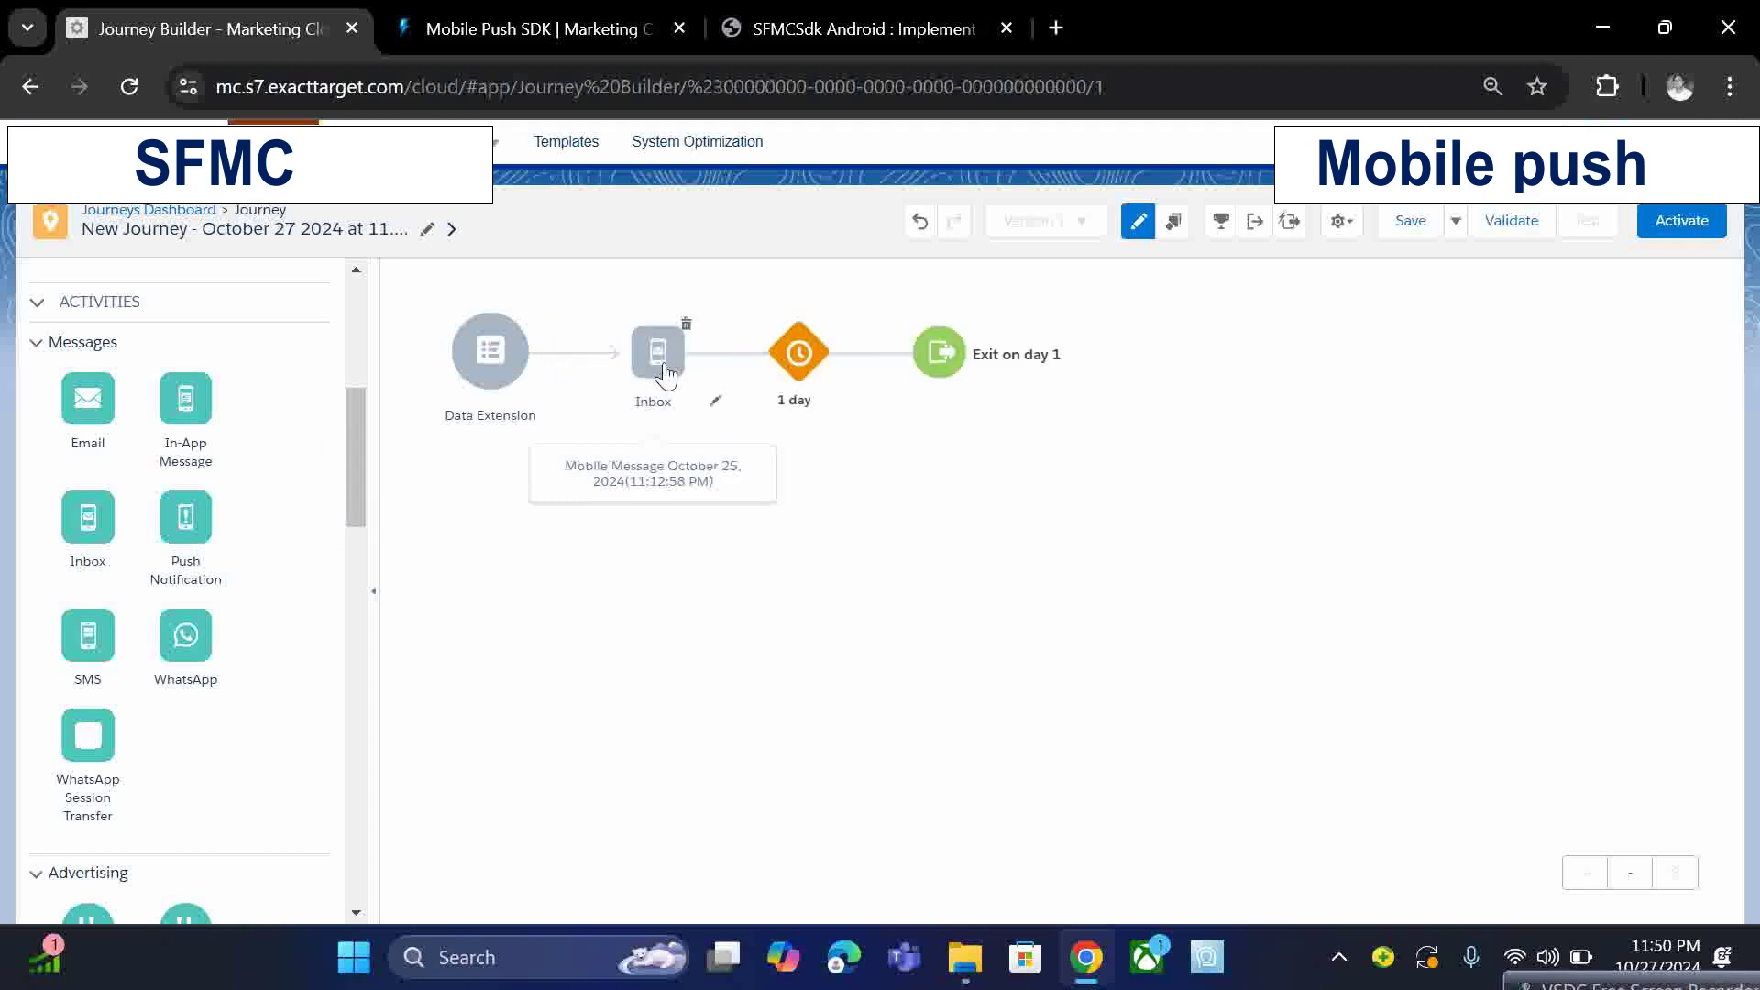
Step: Examine the Inbox activity's list of selectable messages, then close the activity and discard its changes
click(669, 366)
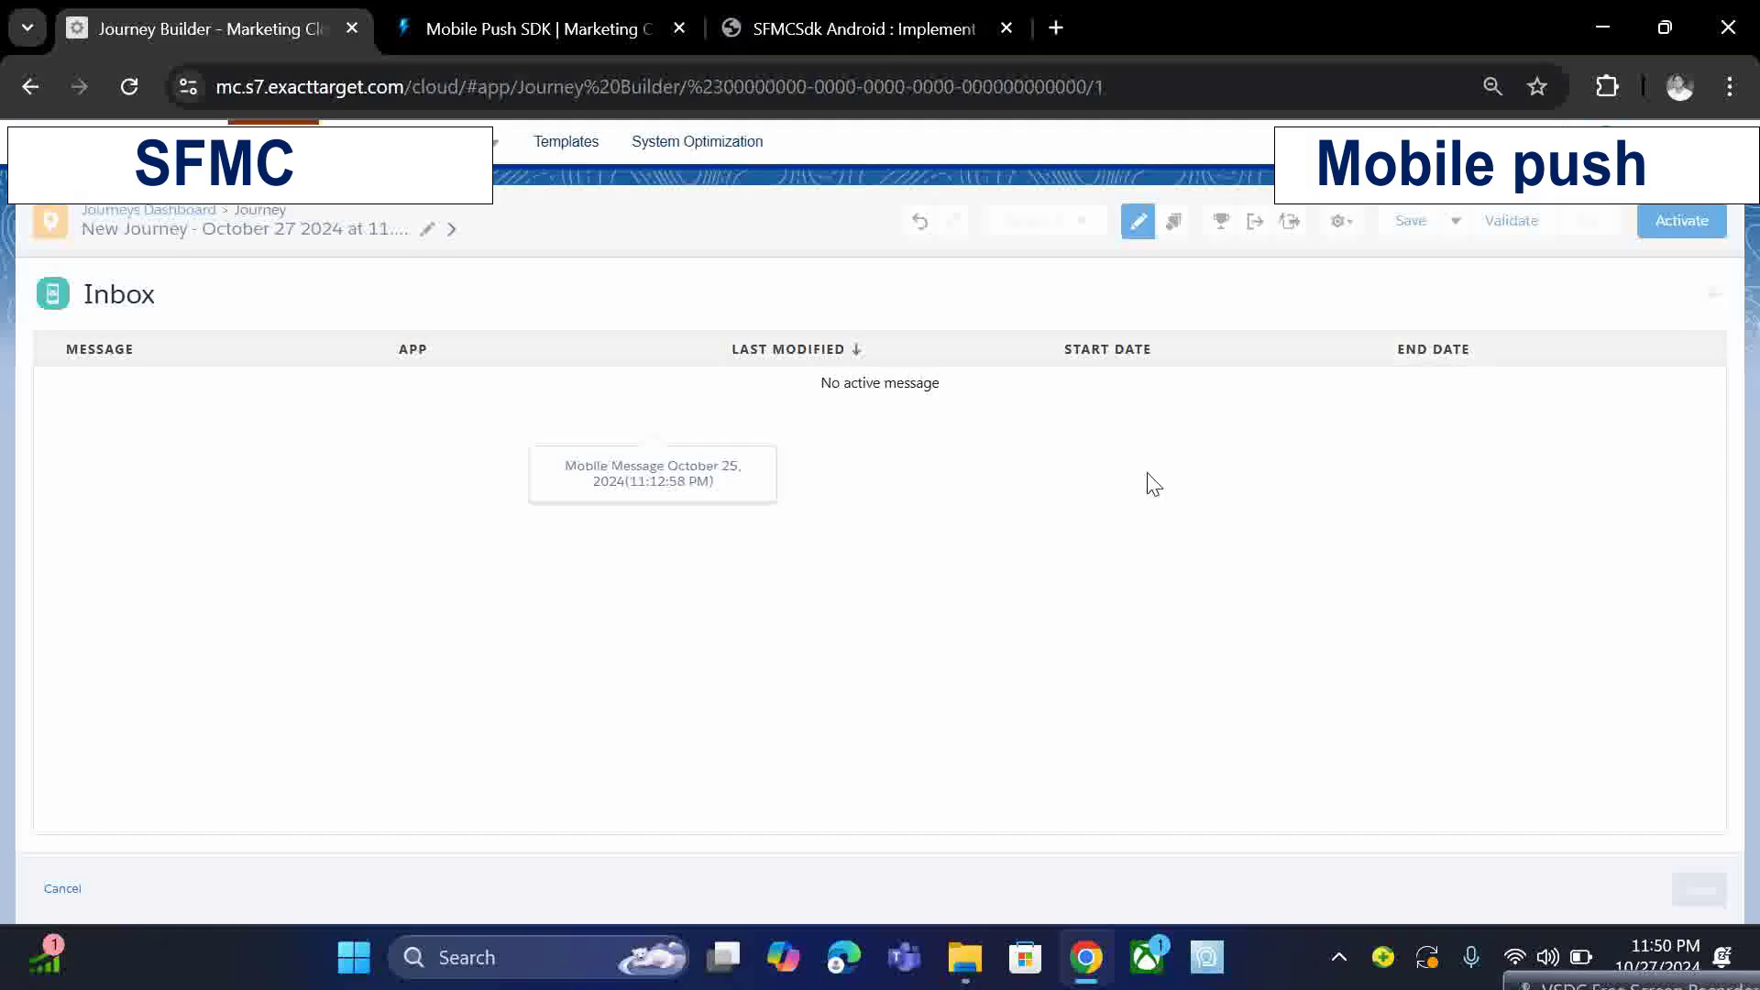
click(1711, 294)
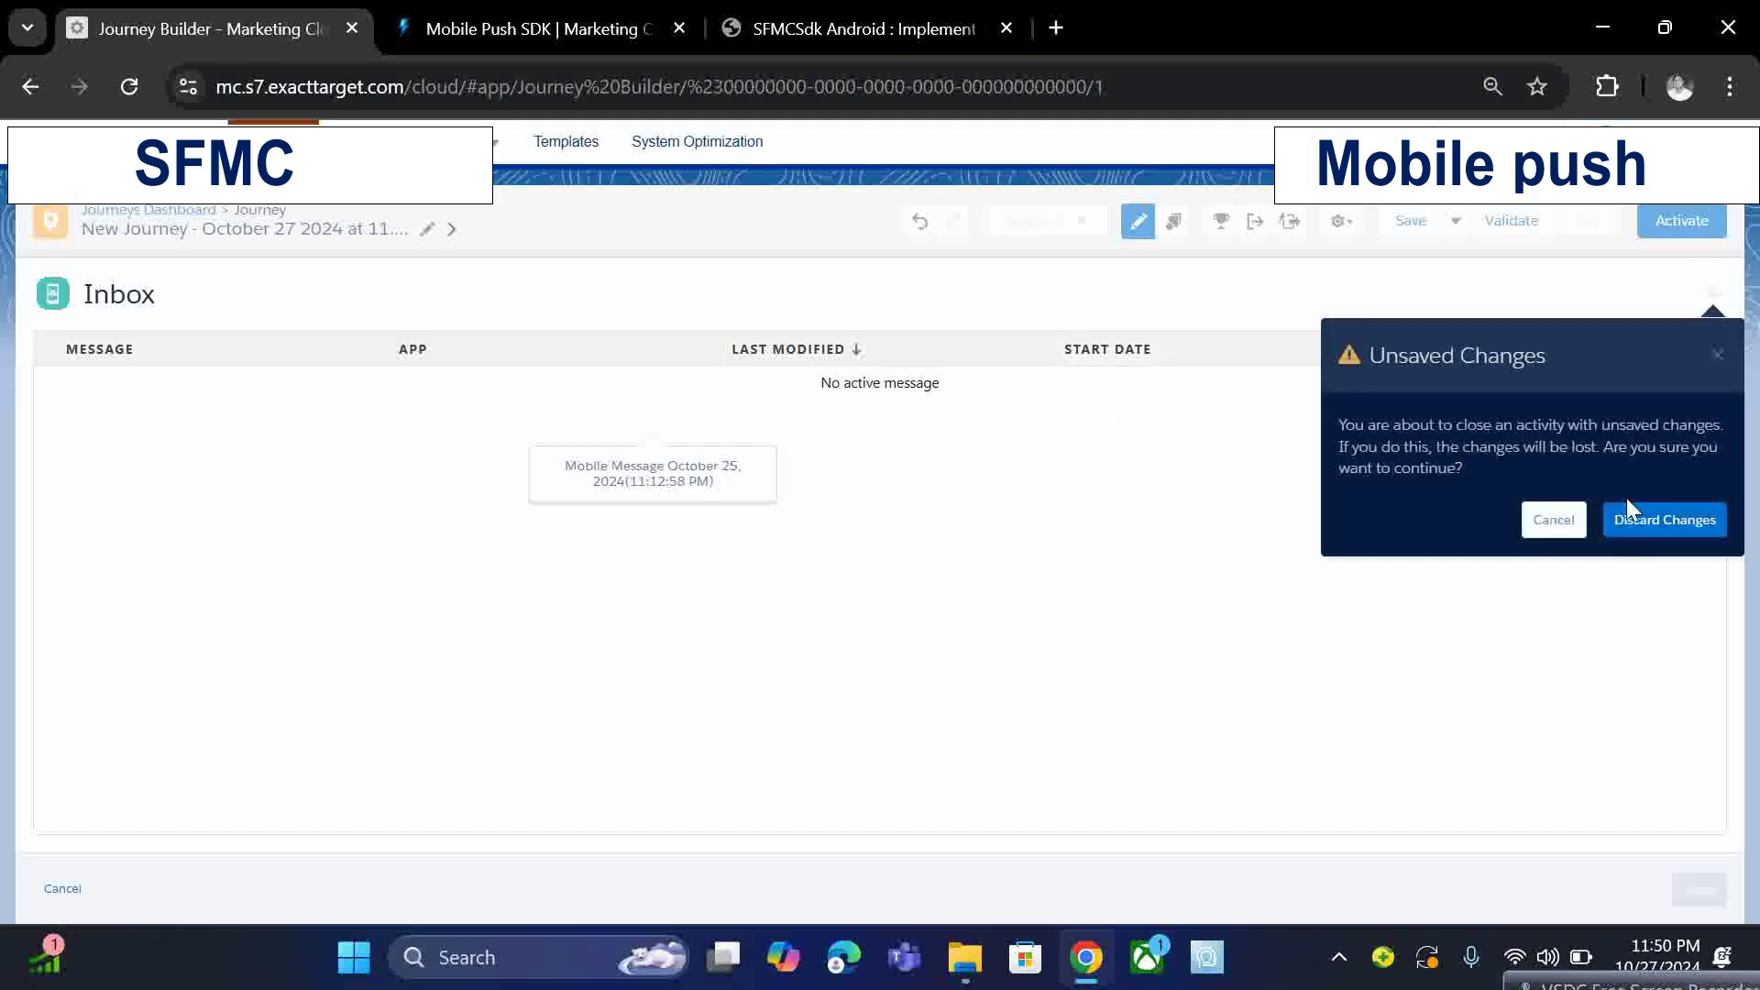
click(1630, 525)
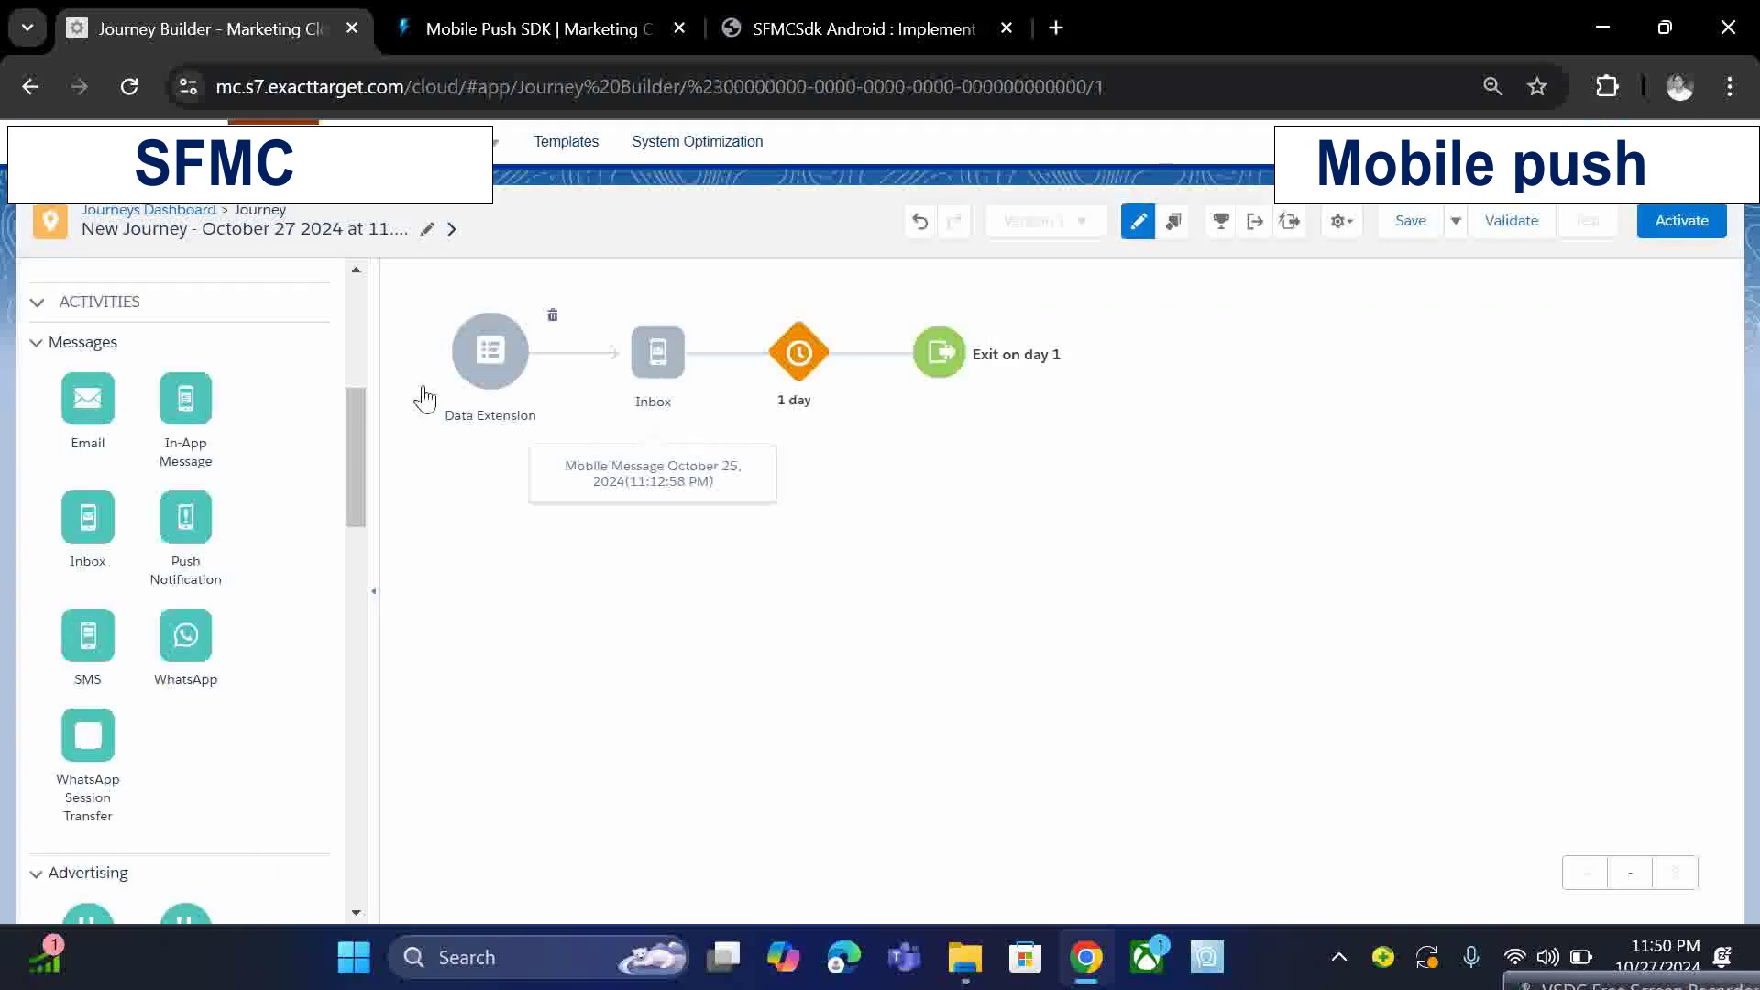
Step: Add an In-App Message activity after the Inbox activity and a Decision Split directly after the Data Extension entry source
drag(189, 385, 730, 352)
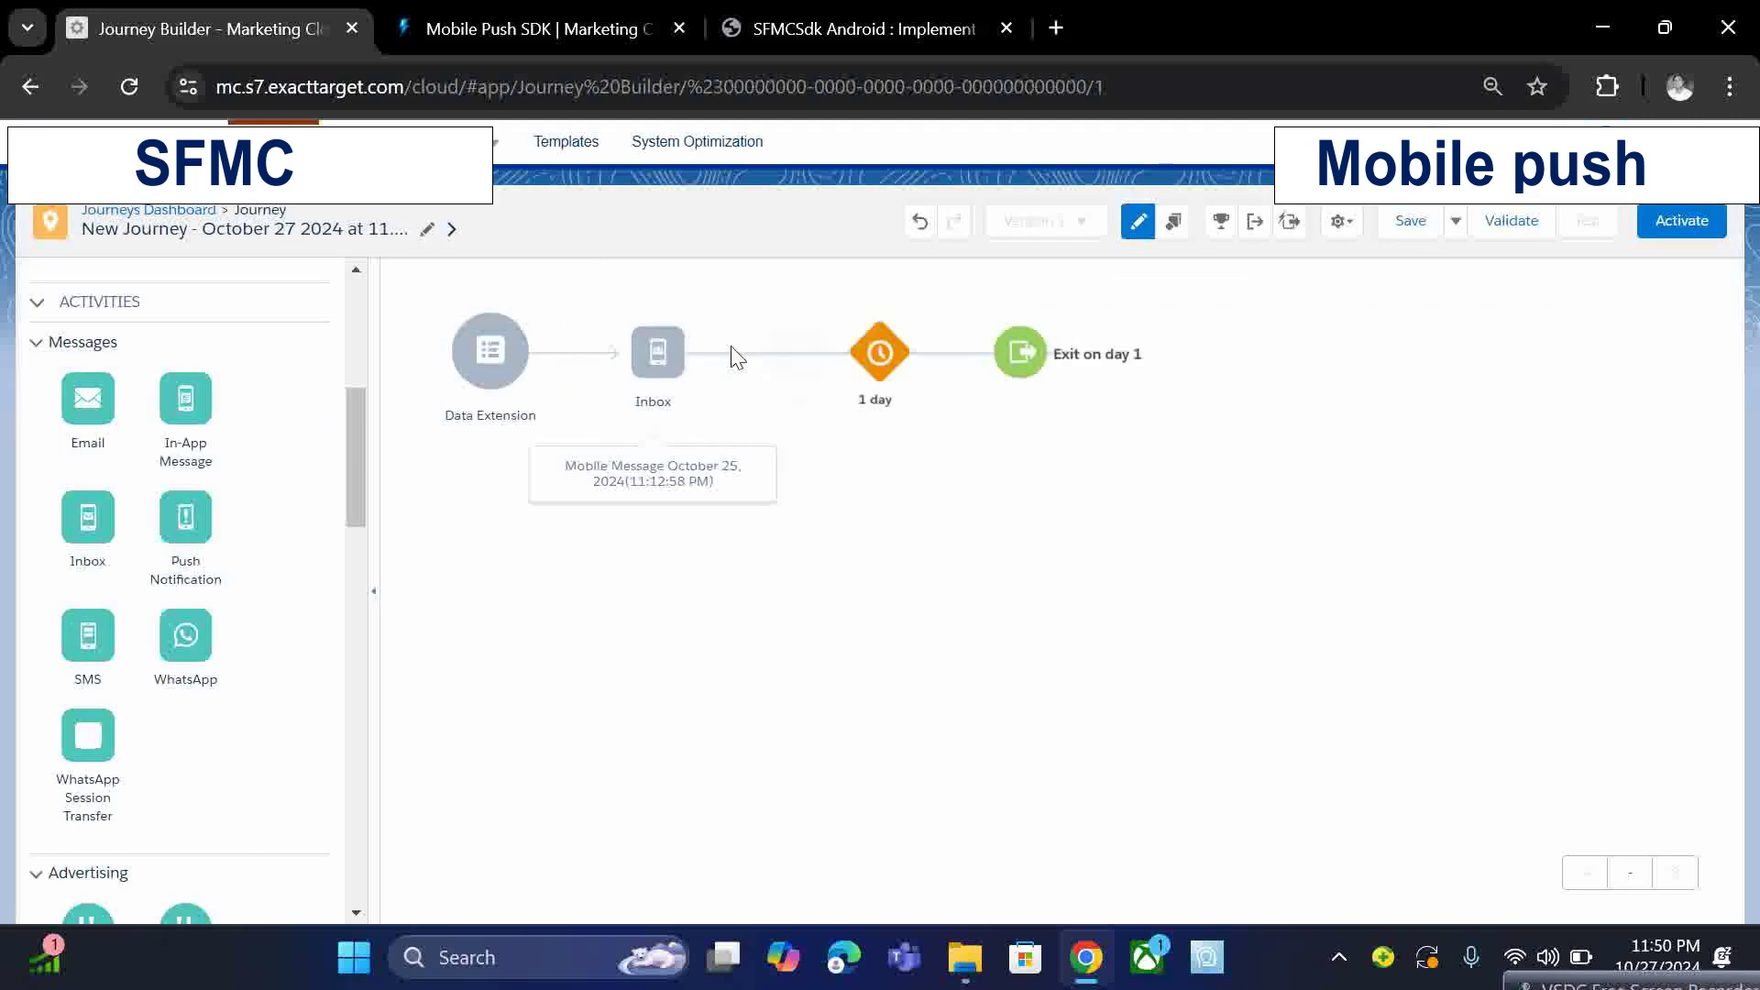
scroll(291, 597, down, 1)
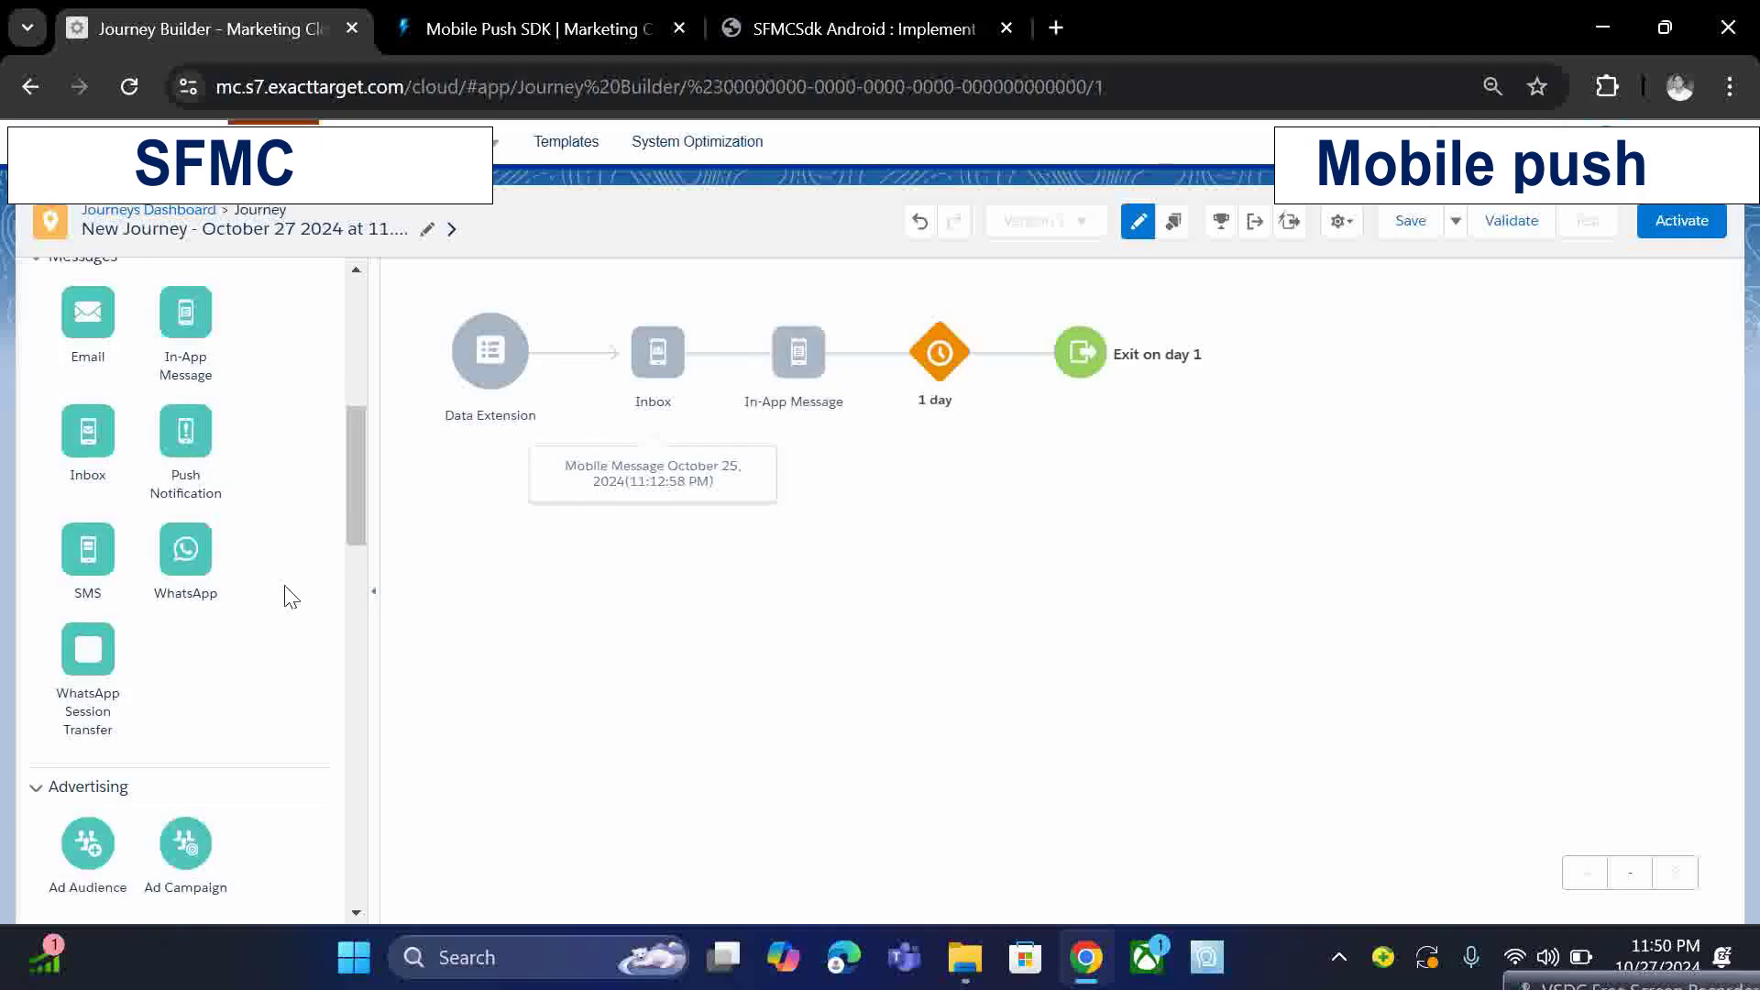
scroll(291, 597, up, 1)
scroll(291, 597, down, 3)
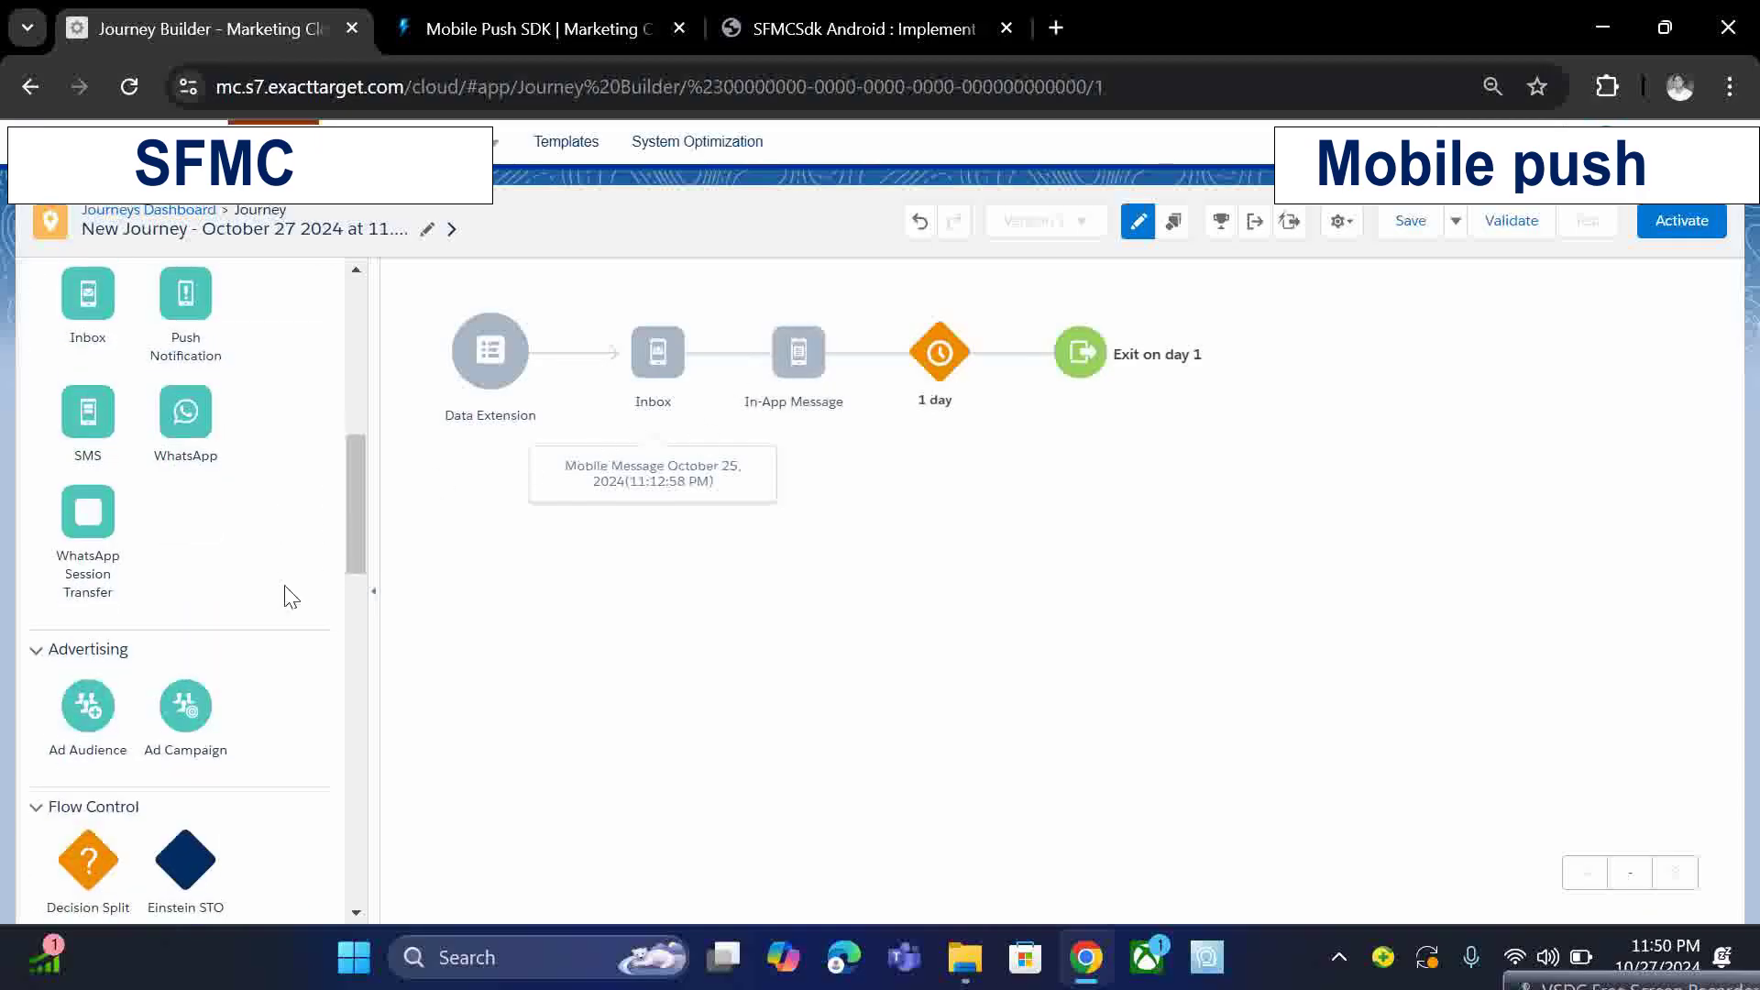
scroll(291, 597, down, 2)
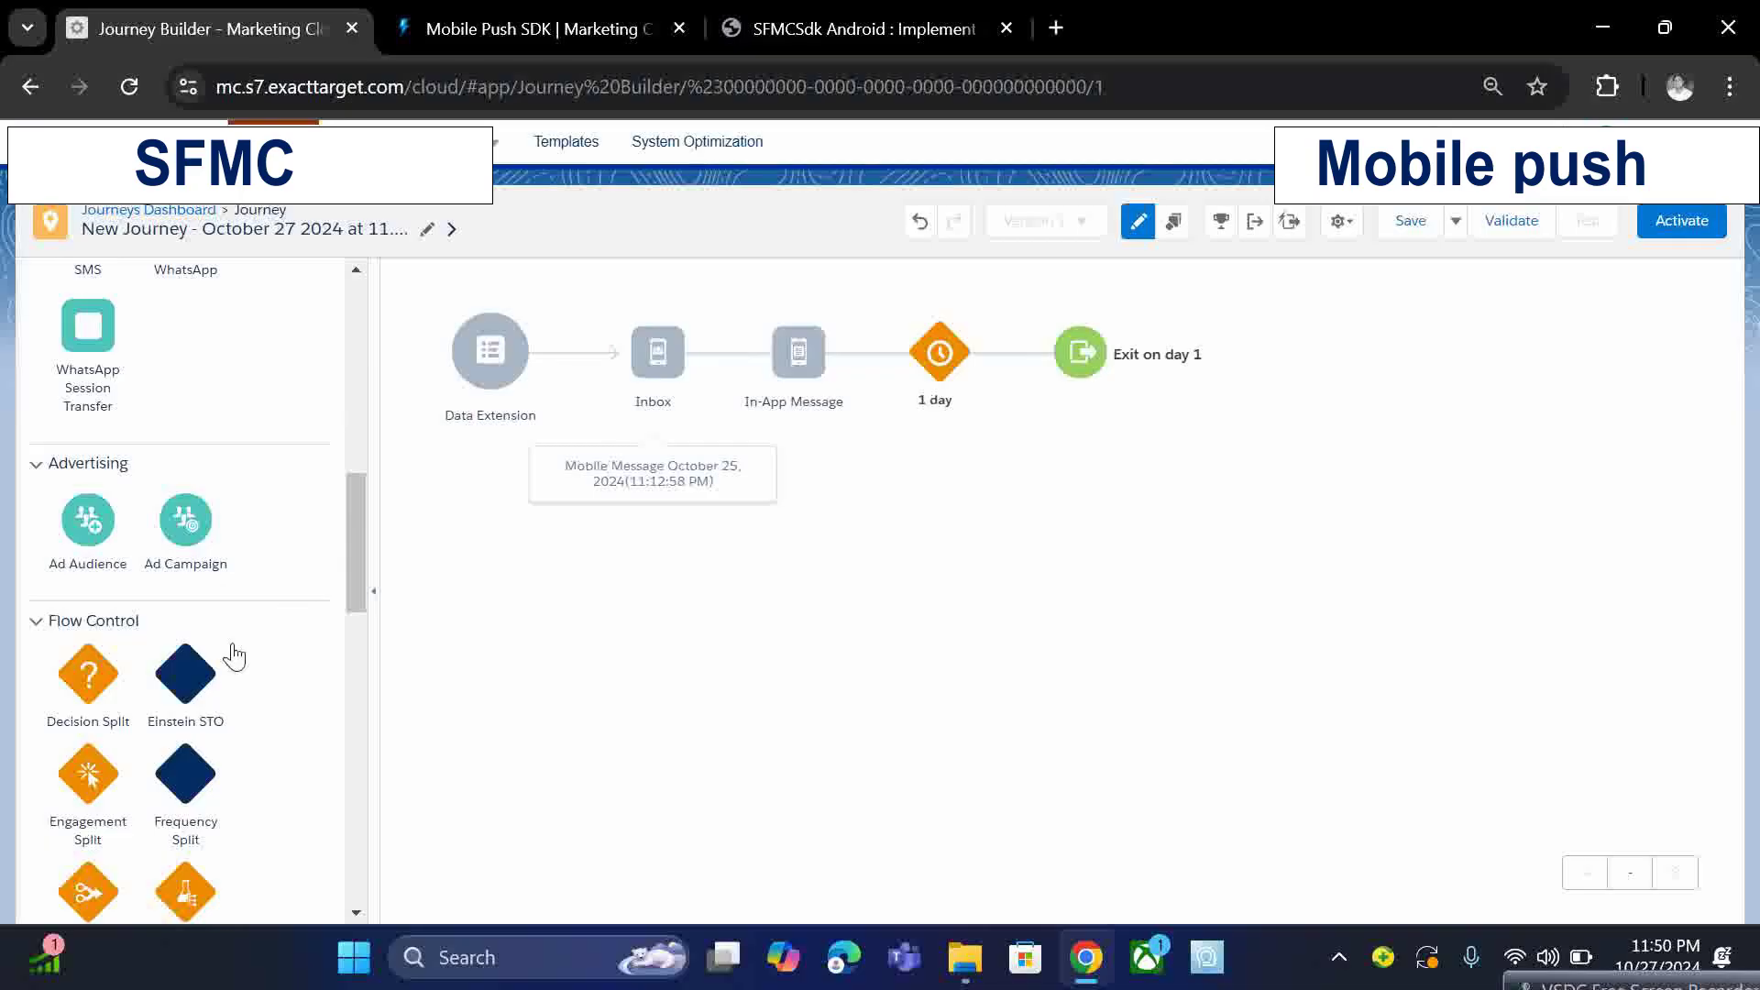
drag(91, 668, 587, 354)
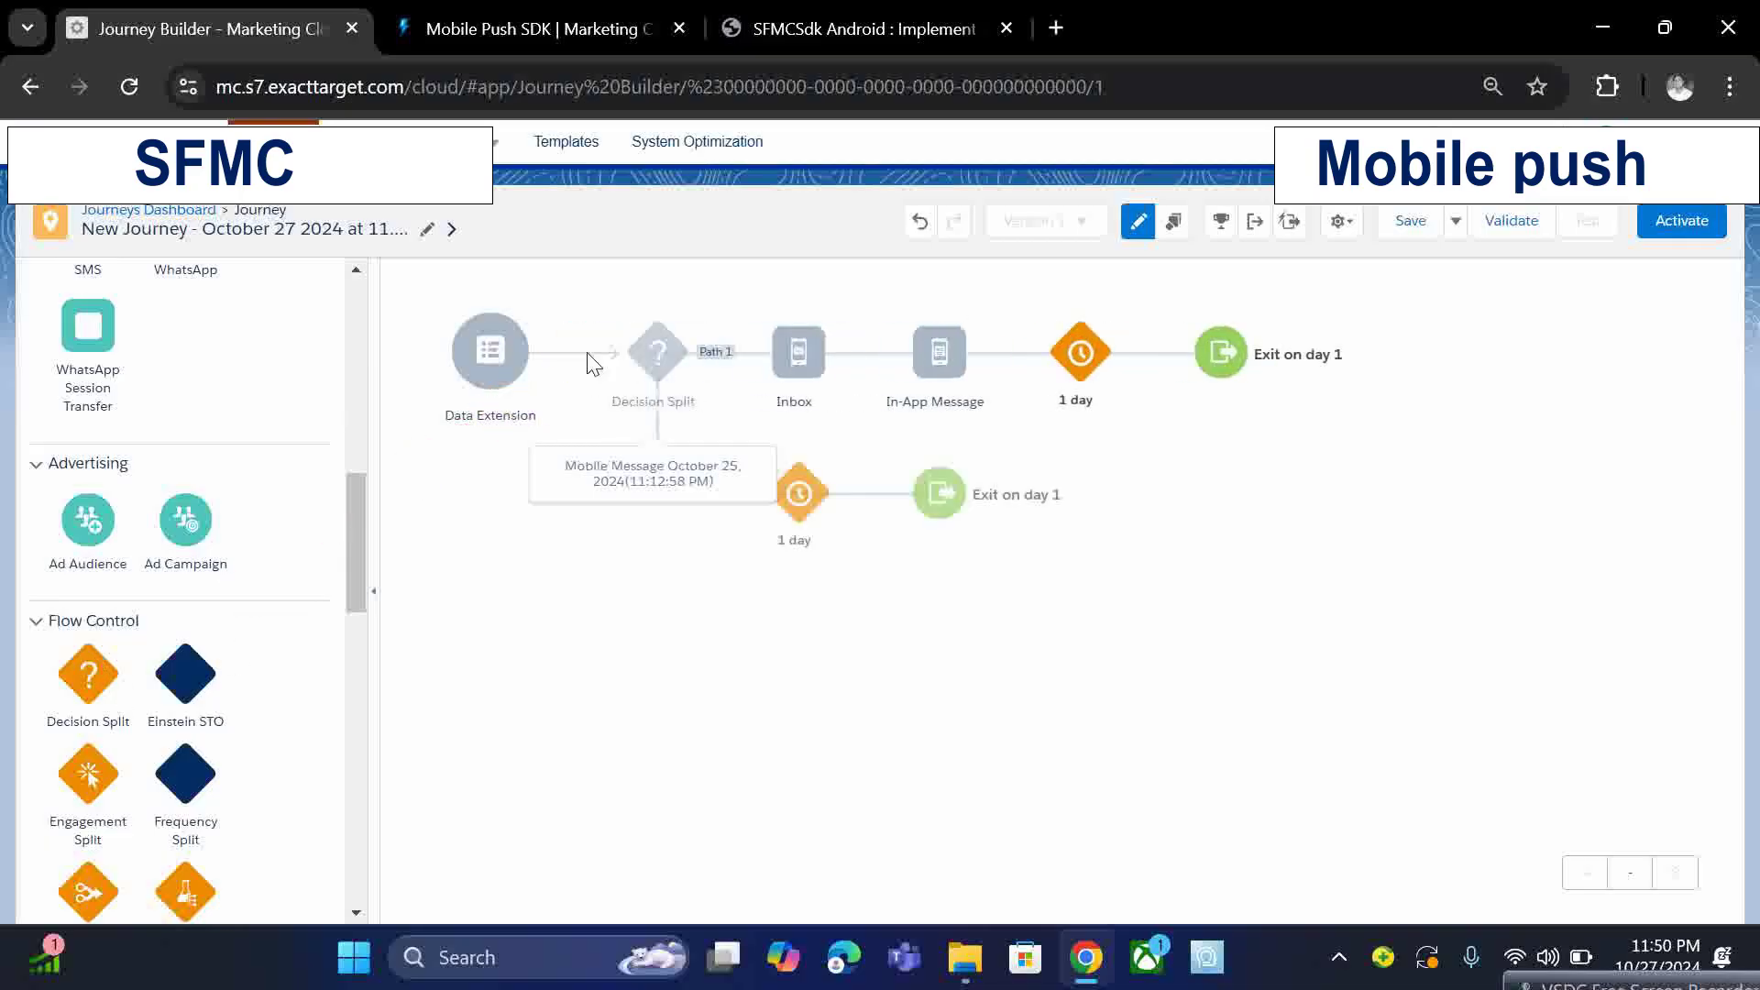
Step: Examine the Decision Split's path settings, then close the activity and discard its changes
click(658, 363)
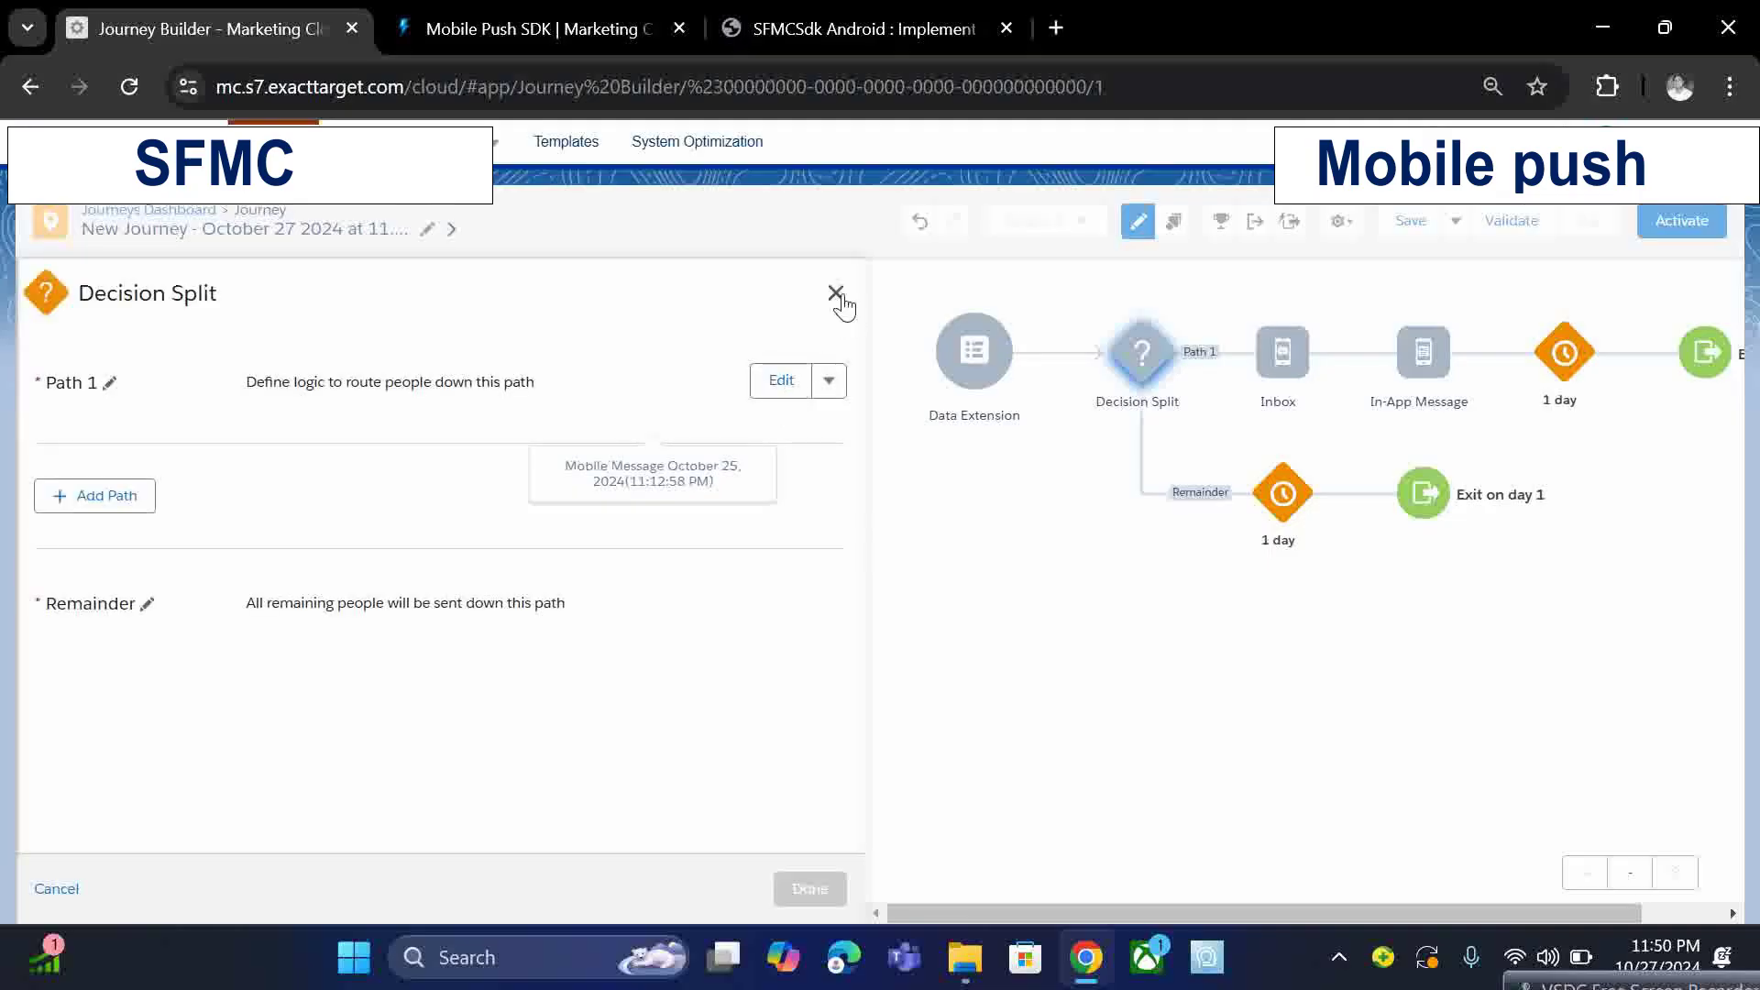
click(835, 293)
click(807, 532)
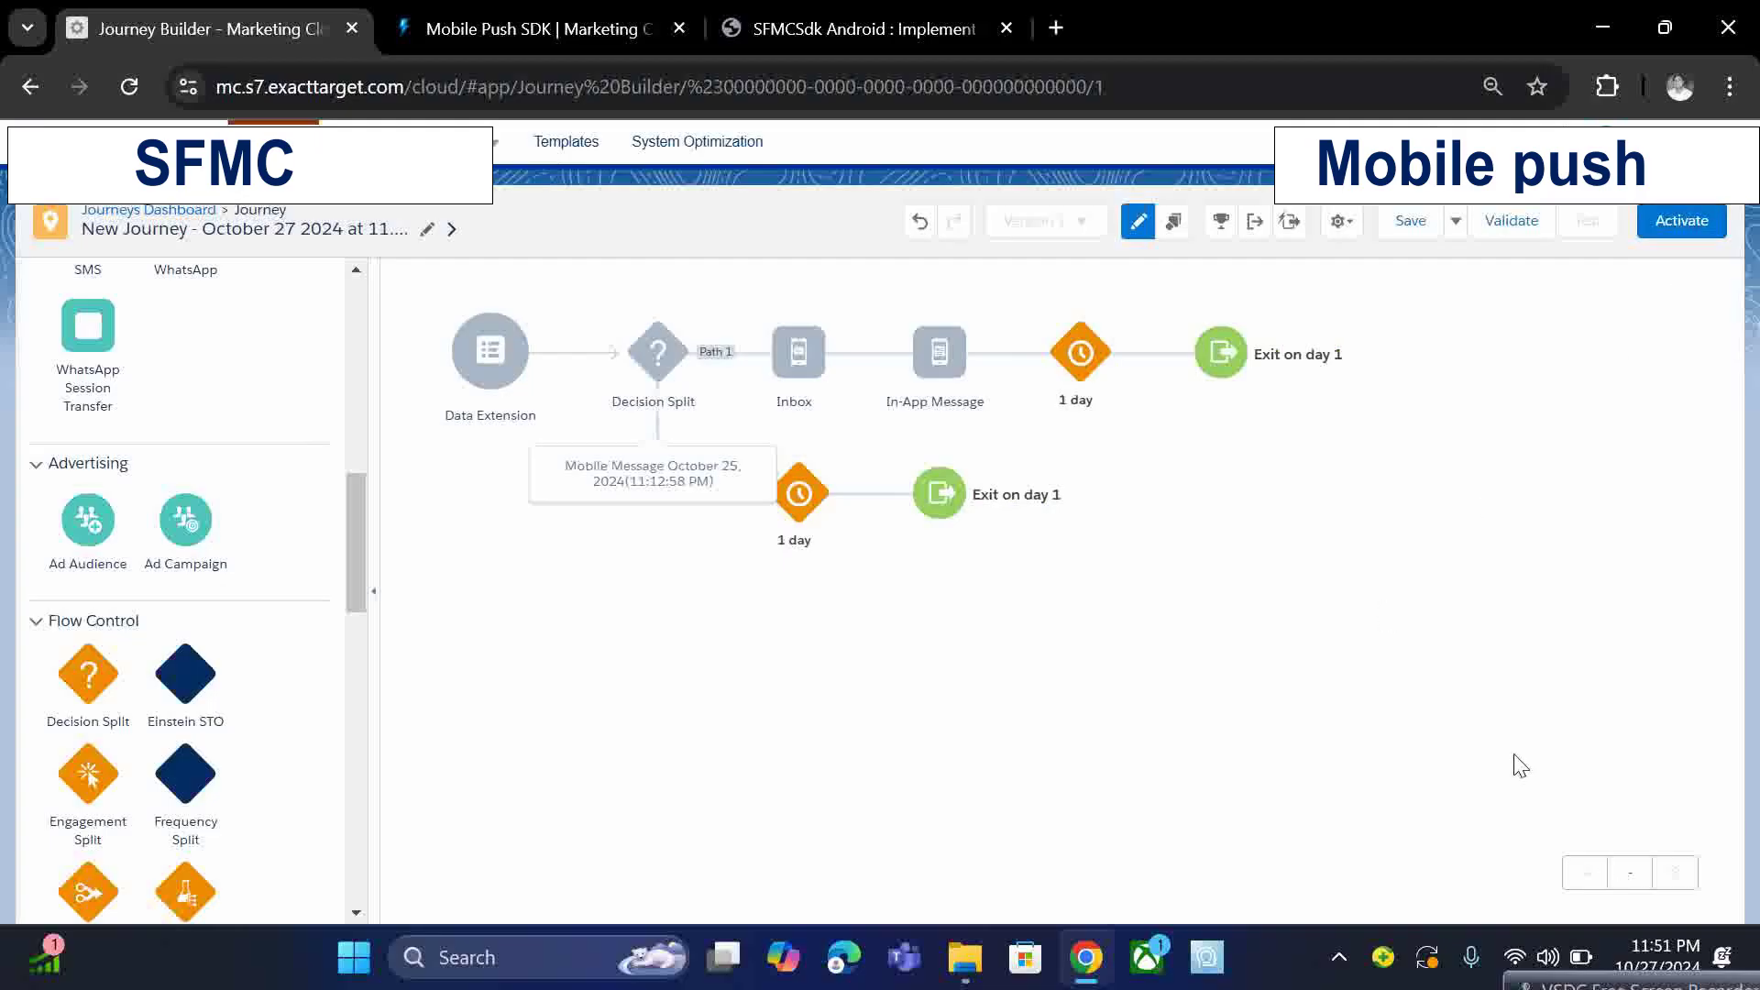
click(1613, 986)
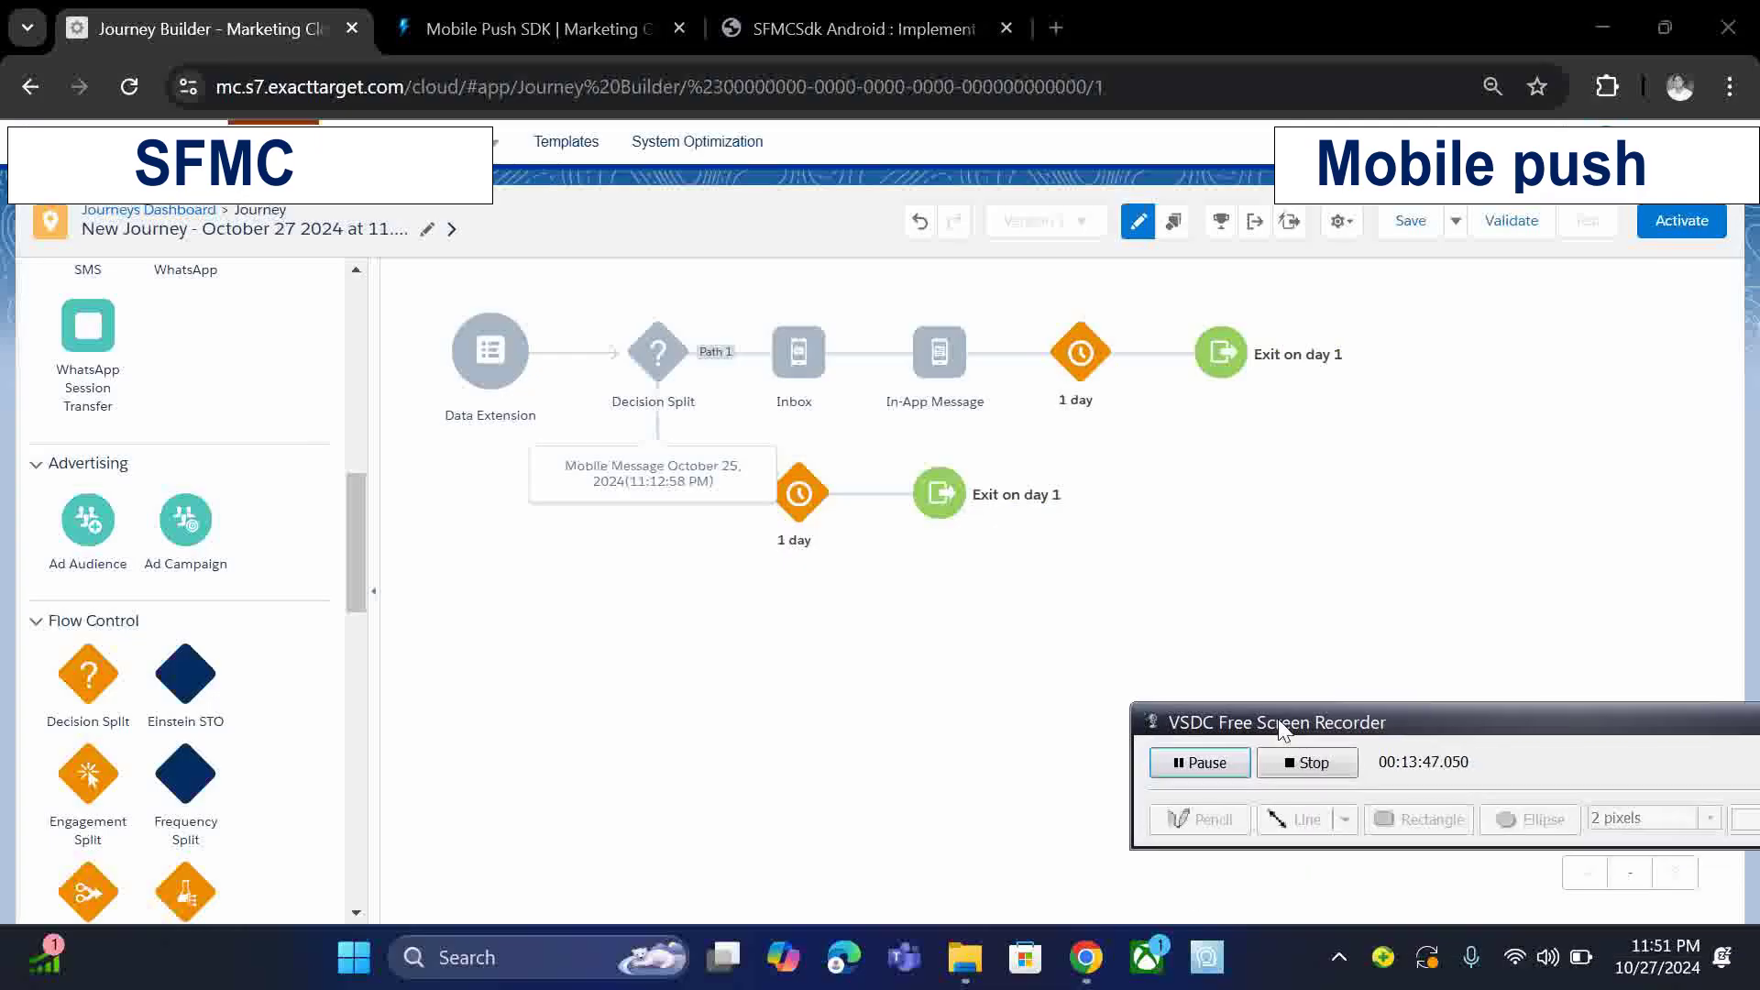